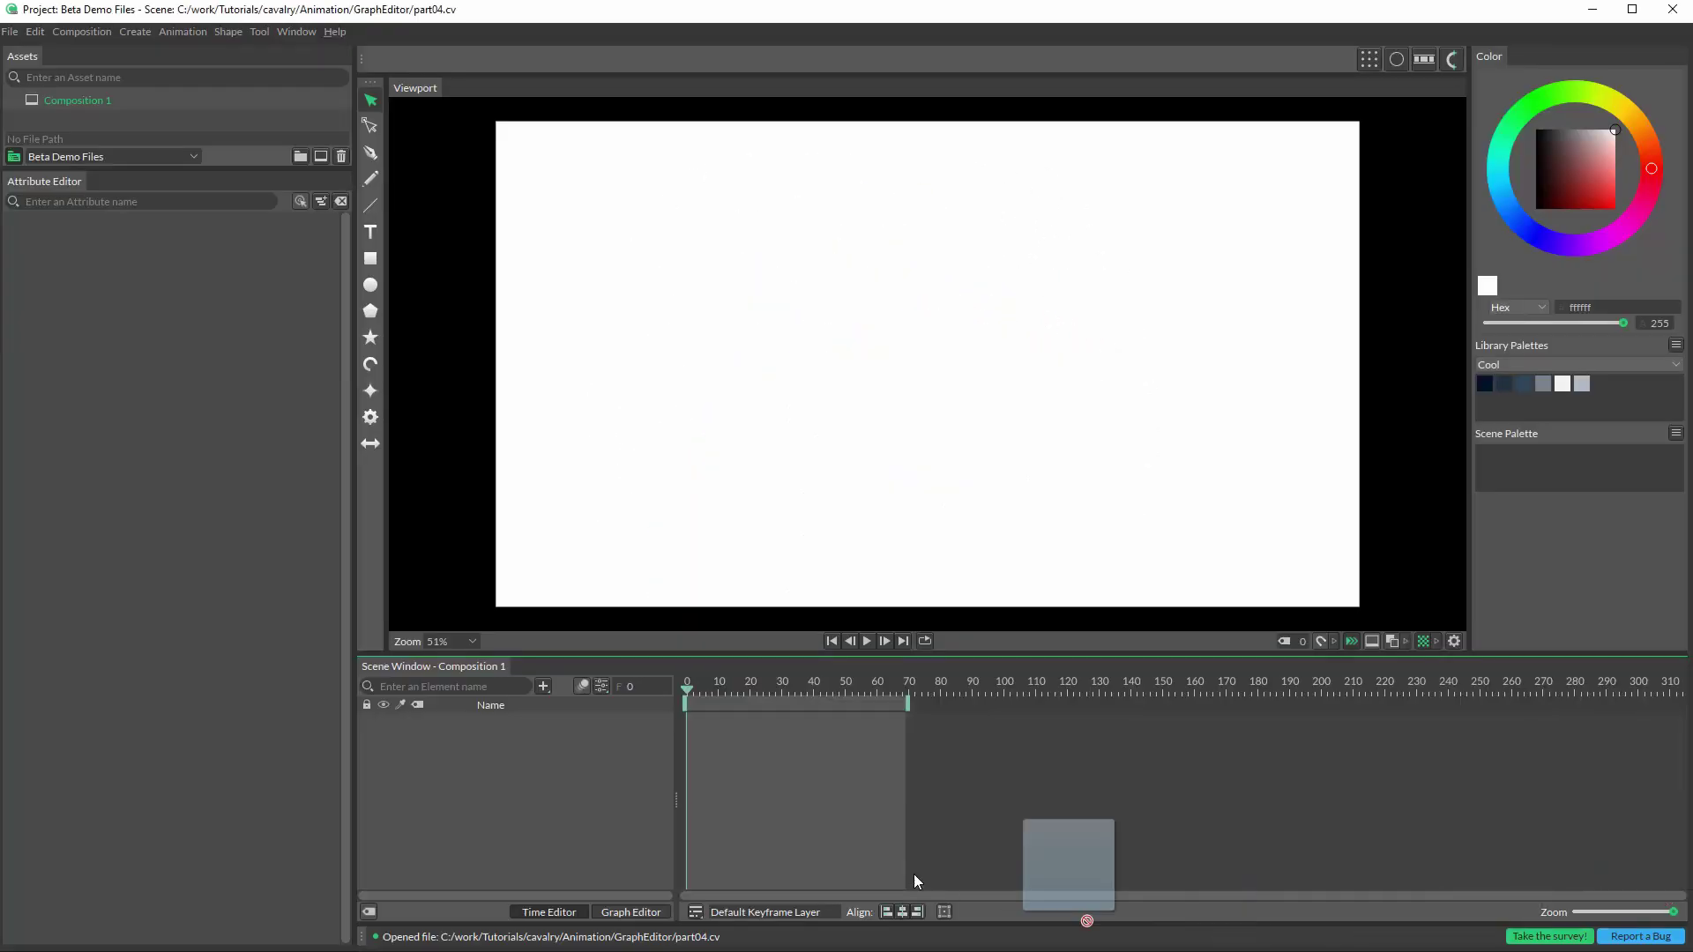
Step: Add the banana SVG asset to Composition 1 and move it to the canvas's upper part, at about X -12, Y 184
{"action": "left_click_drag", "start_coordinate": [1058, 860], "coordinate": [213, 120]}
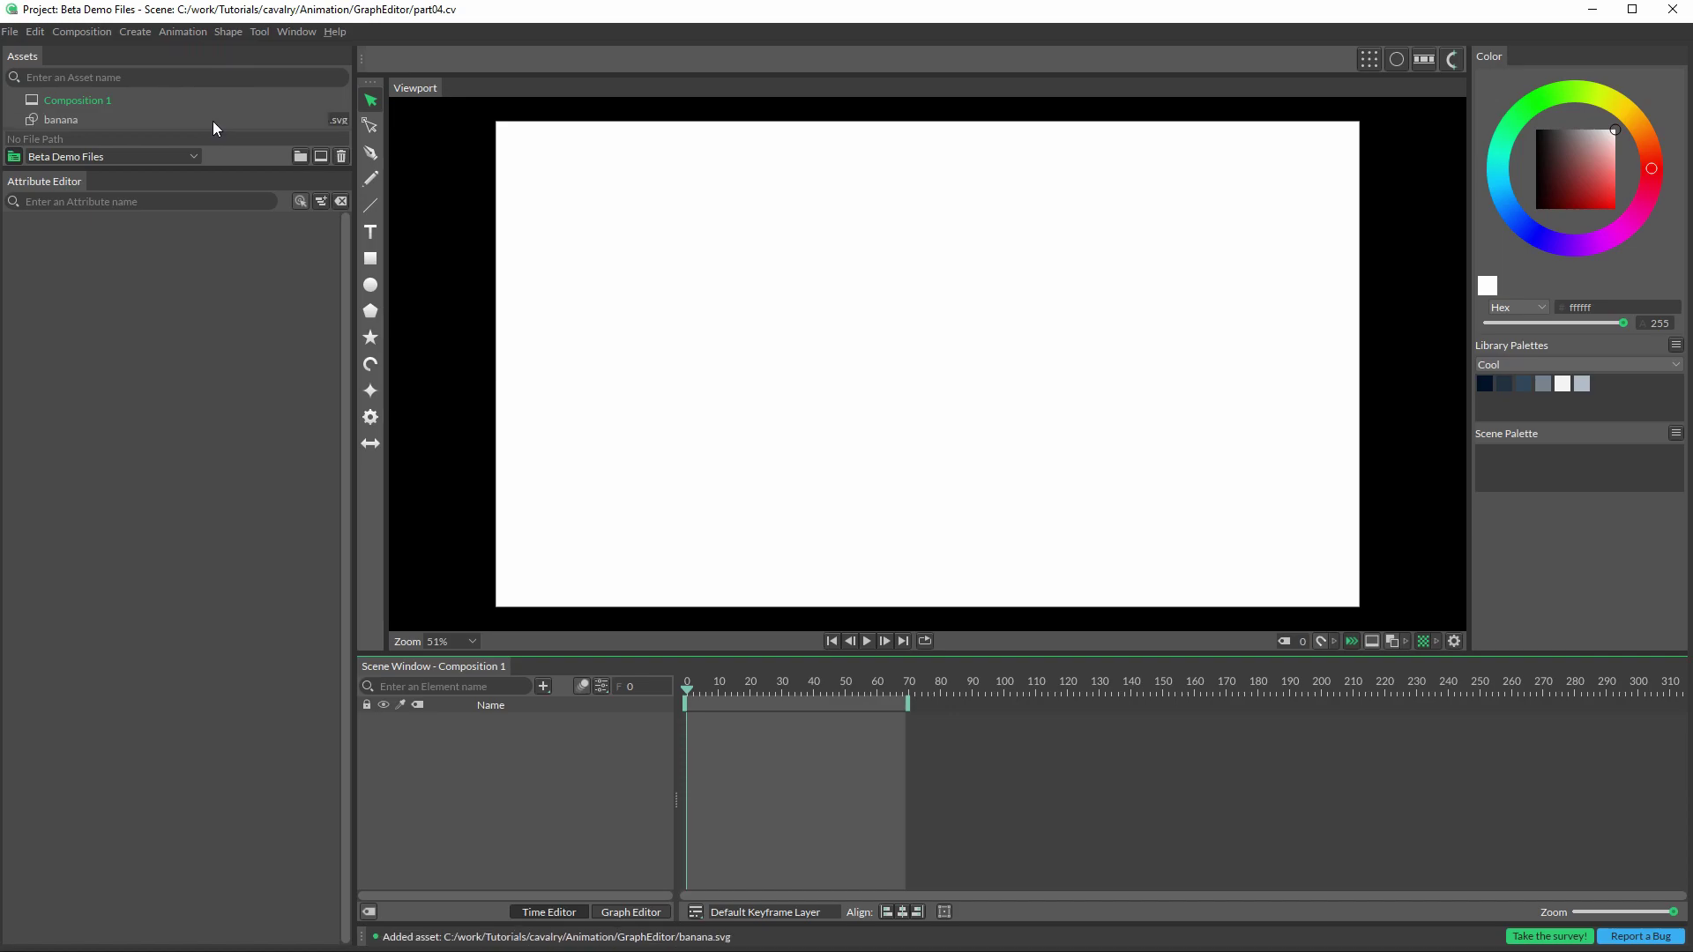
{"action": "left_click", "coordinate": [53, 124]}
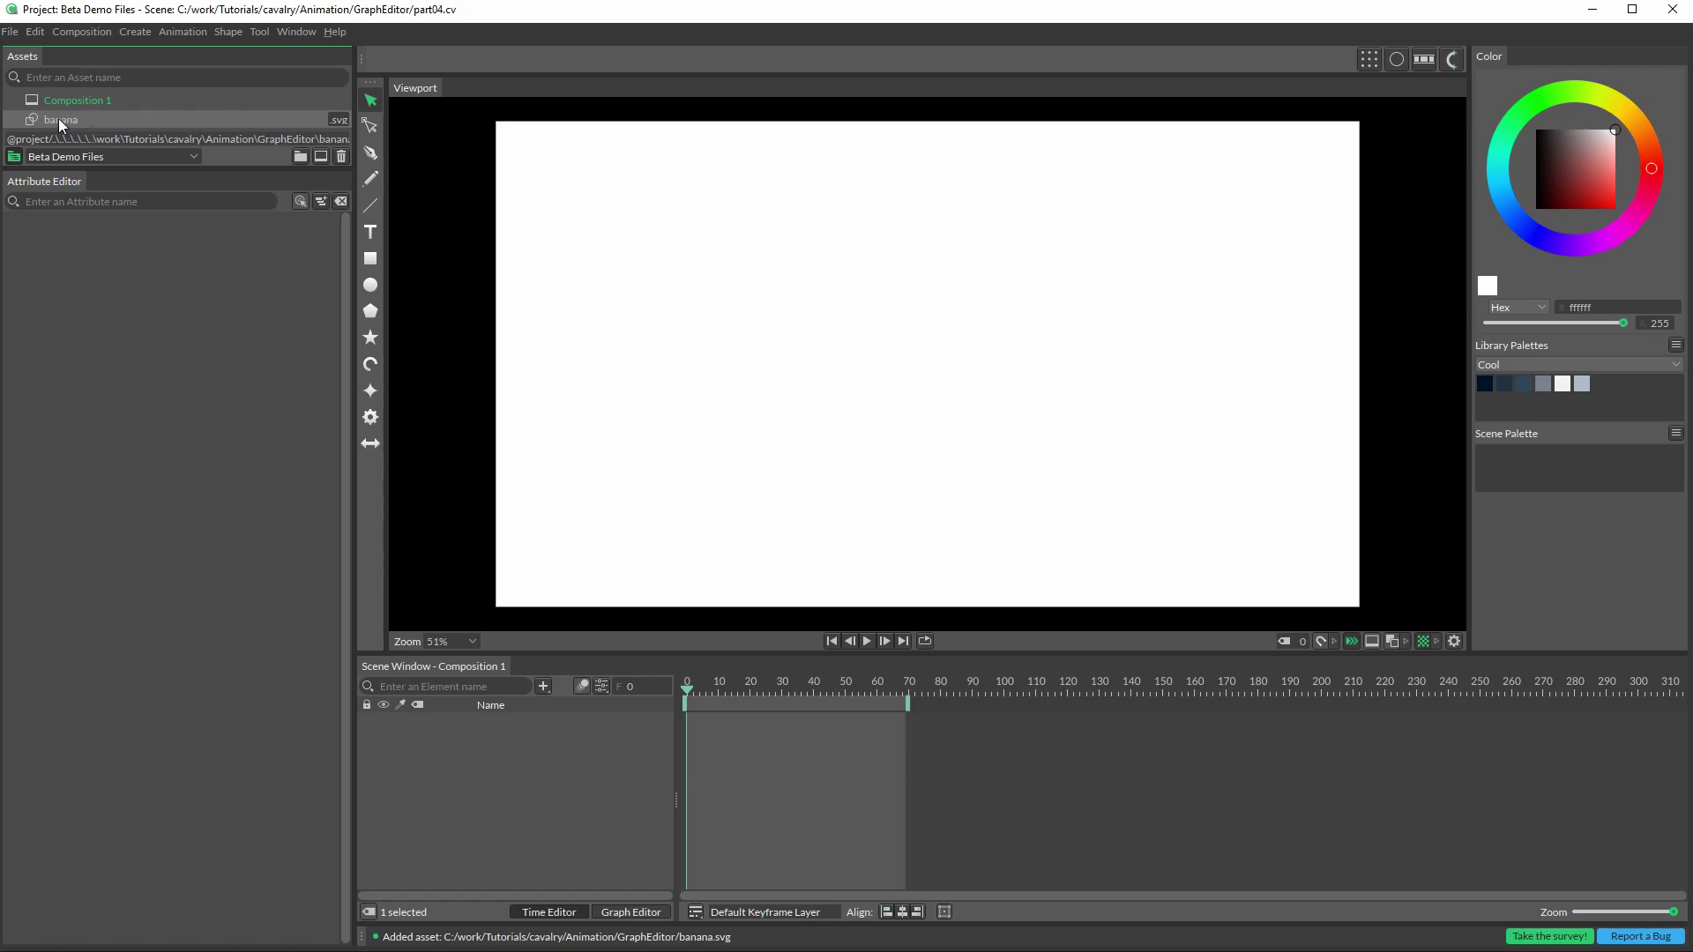
{"action": "left_click_drag", "start_coordinate": [58, 118], "coordinate": [515, 792]}
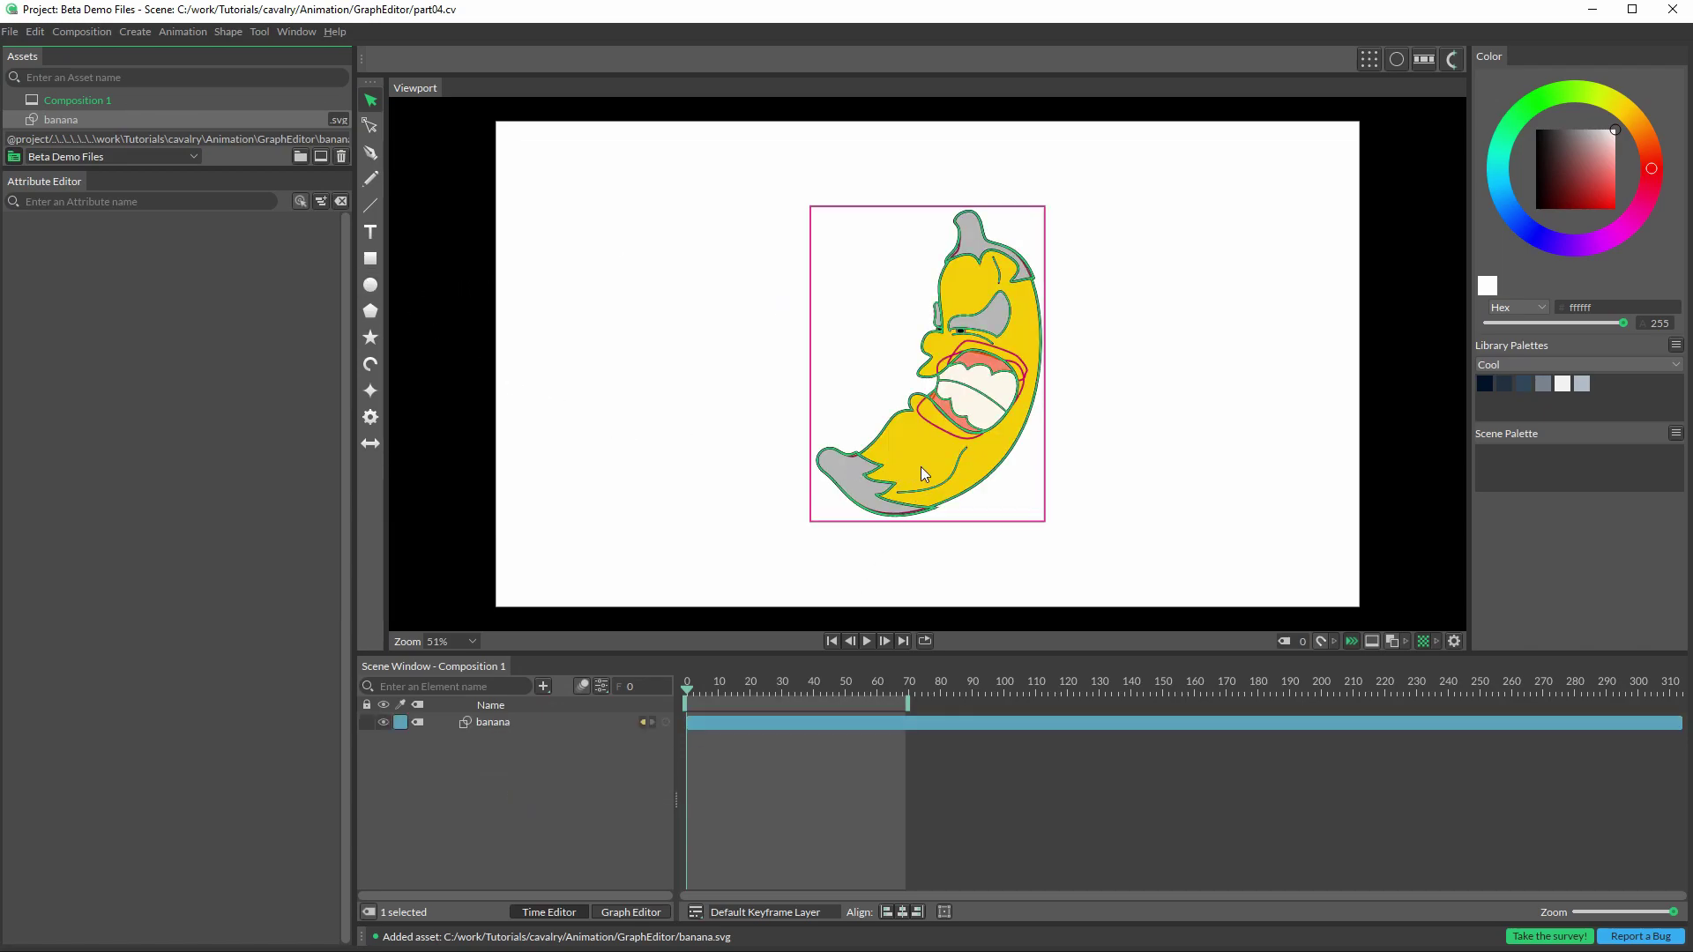
{"action": "left_click_drag", "start_coordinate": [921, 468], "coordinate": [915, 382]}
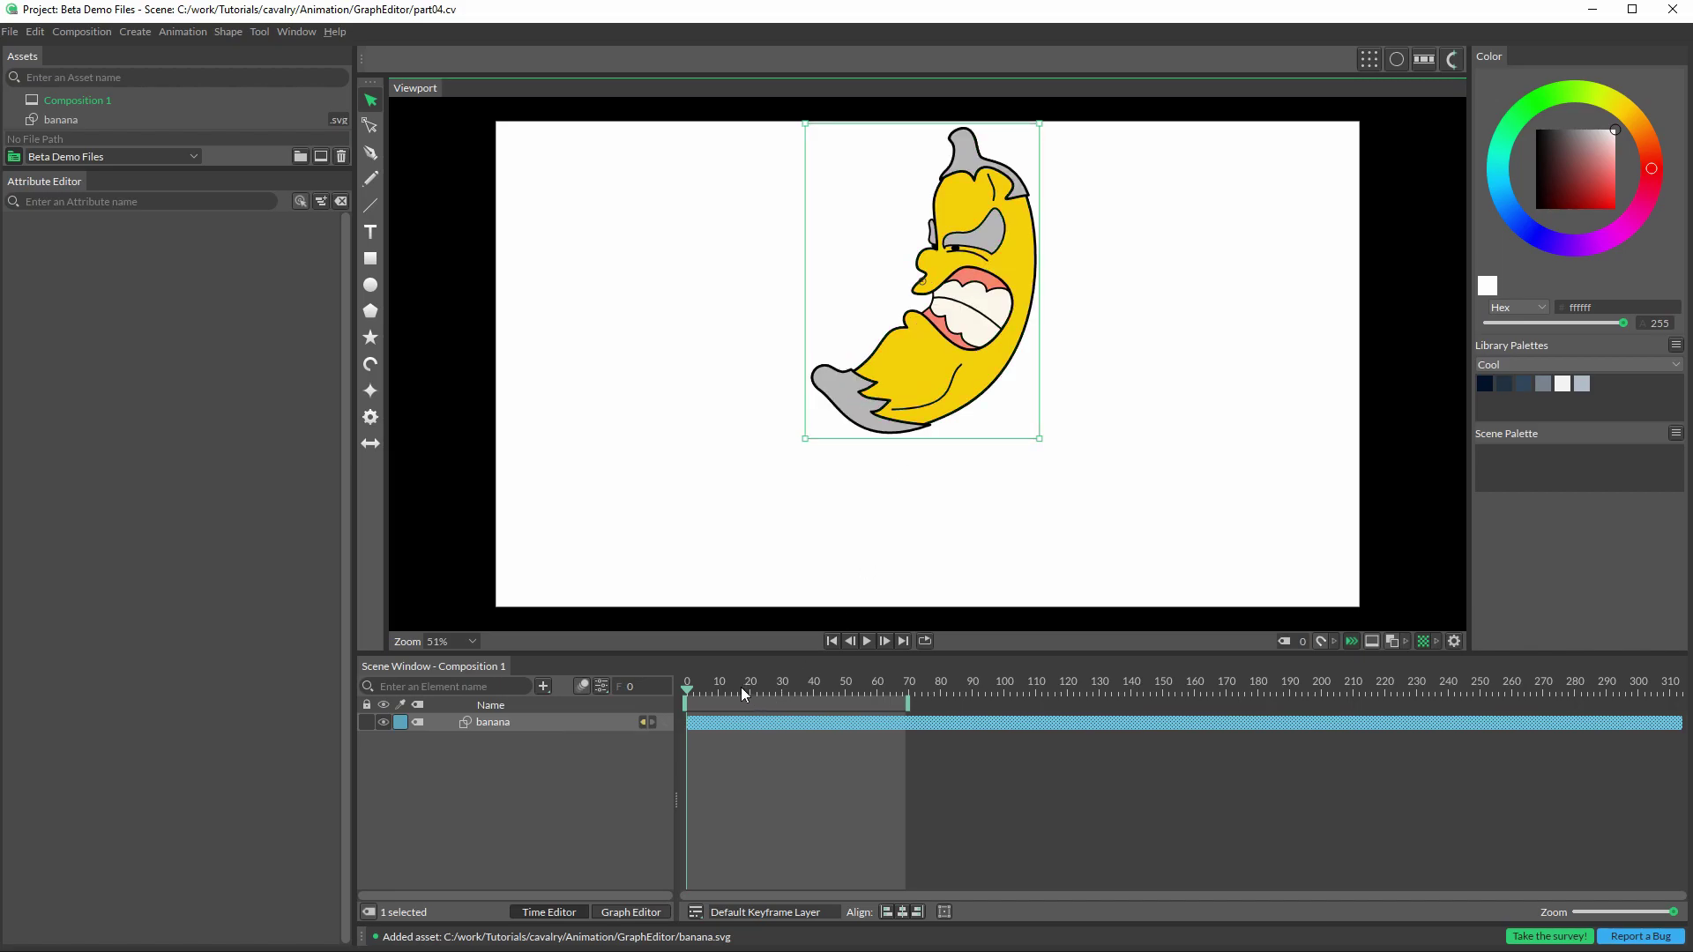
Step: Check the resolution and frame range in the composition settings
{"action": "left_click", "coordinate": [483, 723]}
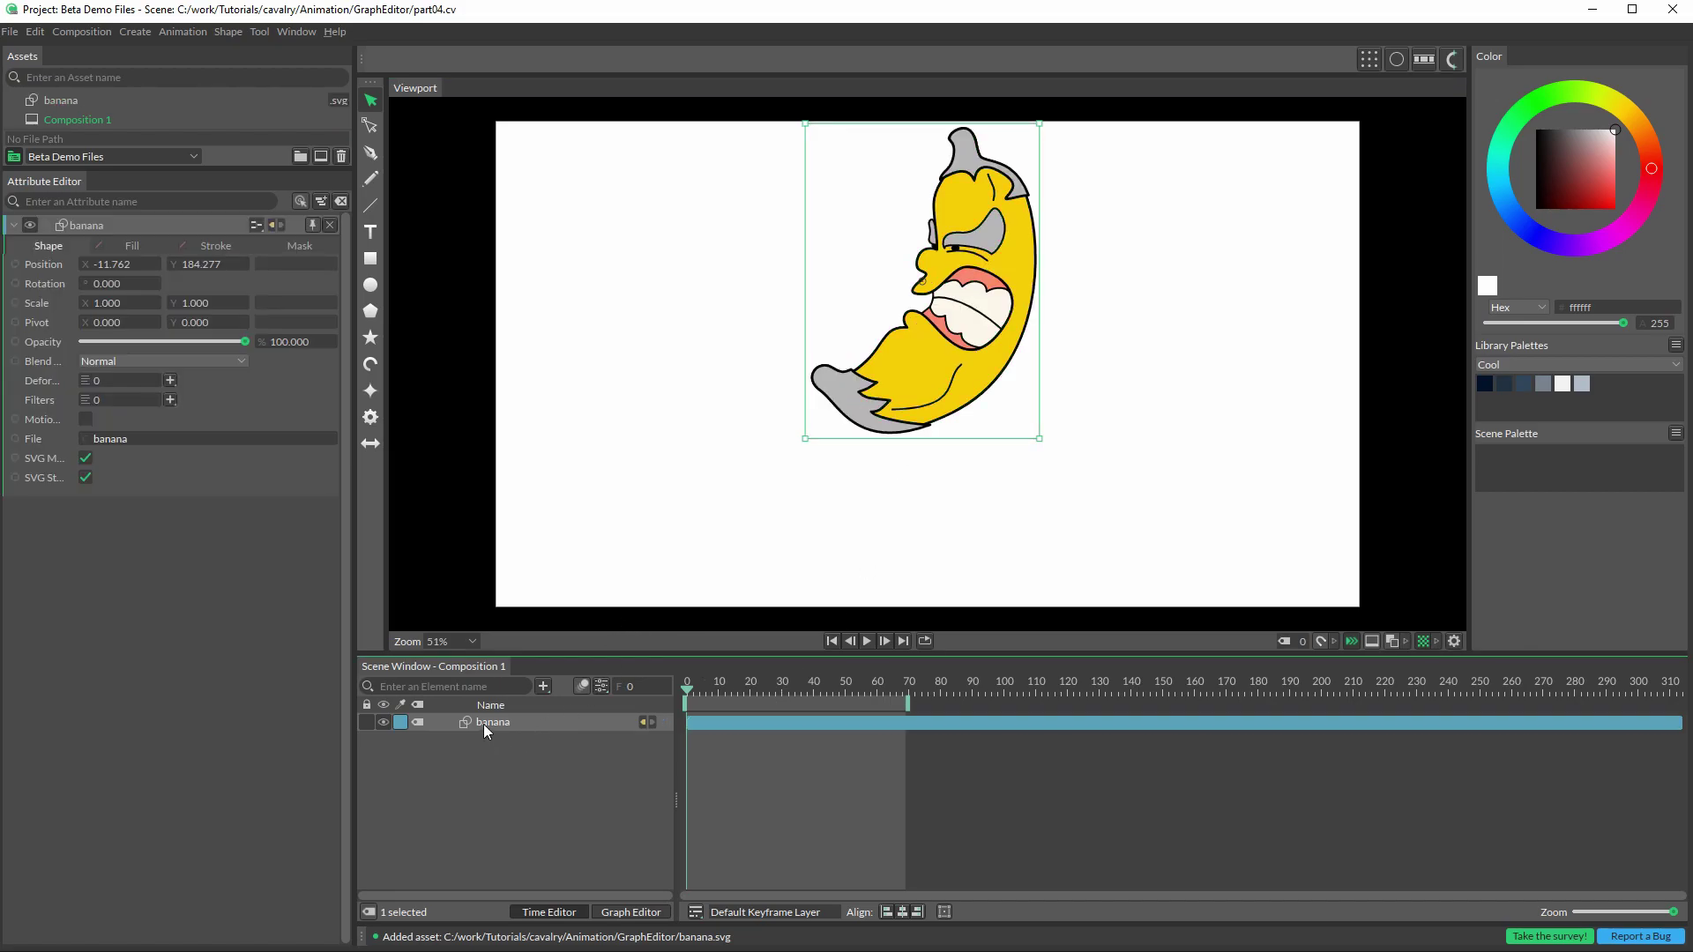
{"action": "left_click", "coordinate": [81, 33]}
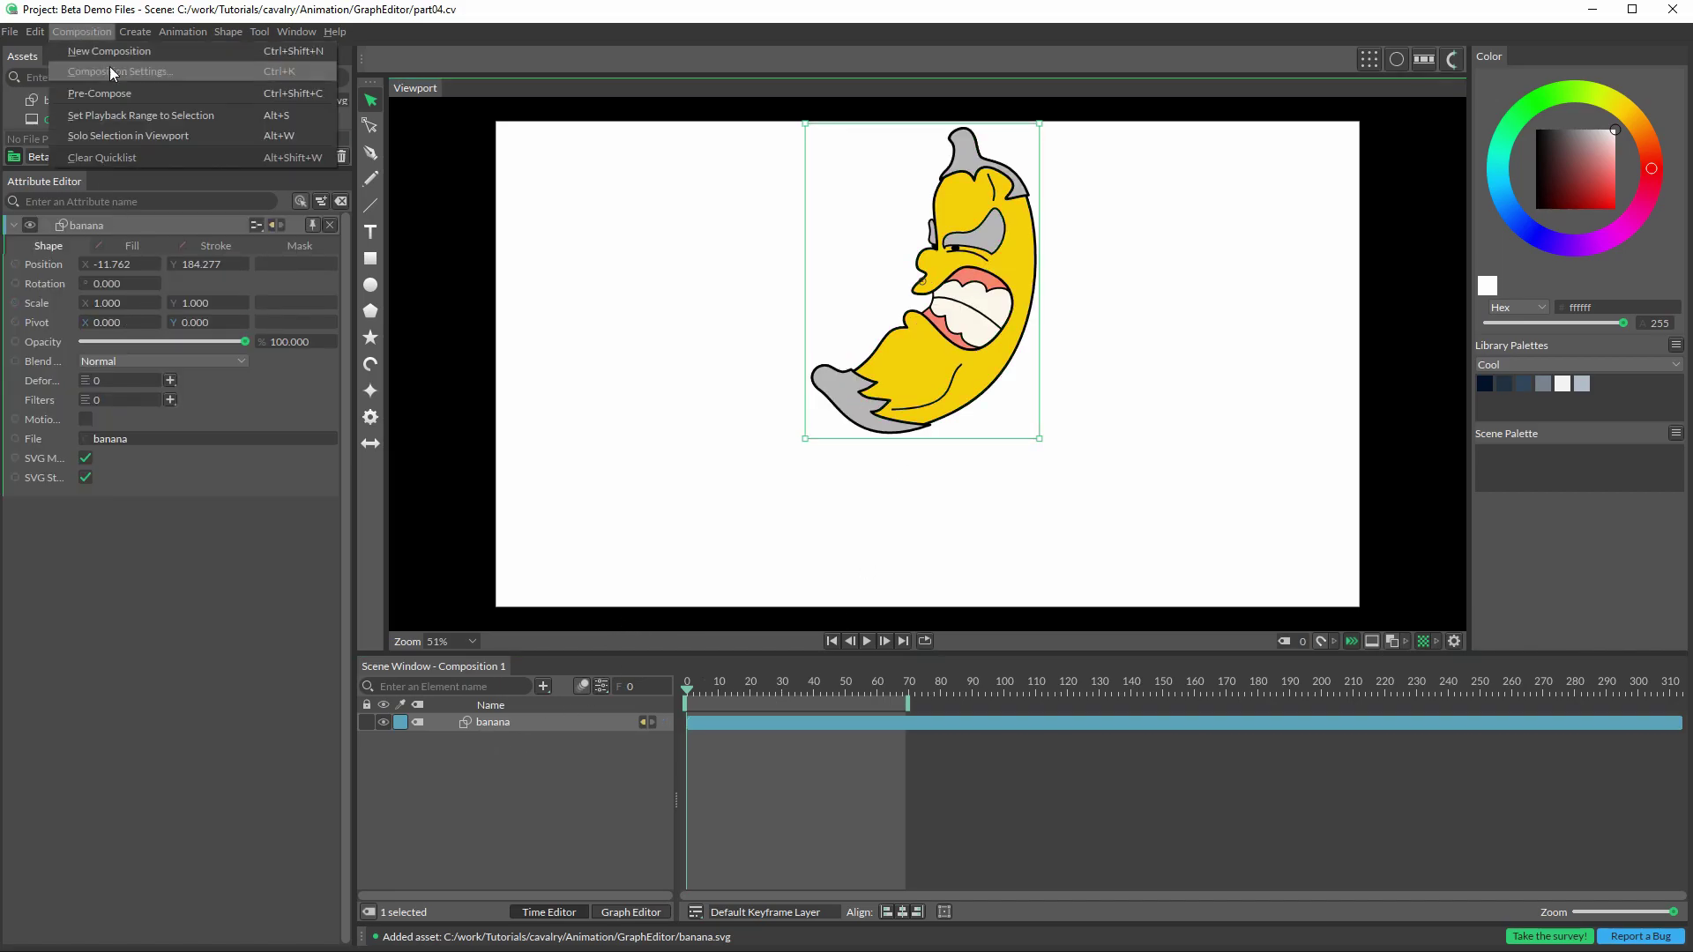
{"action": "left_click", "coordinate": [110, 66]}
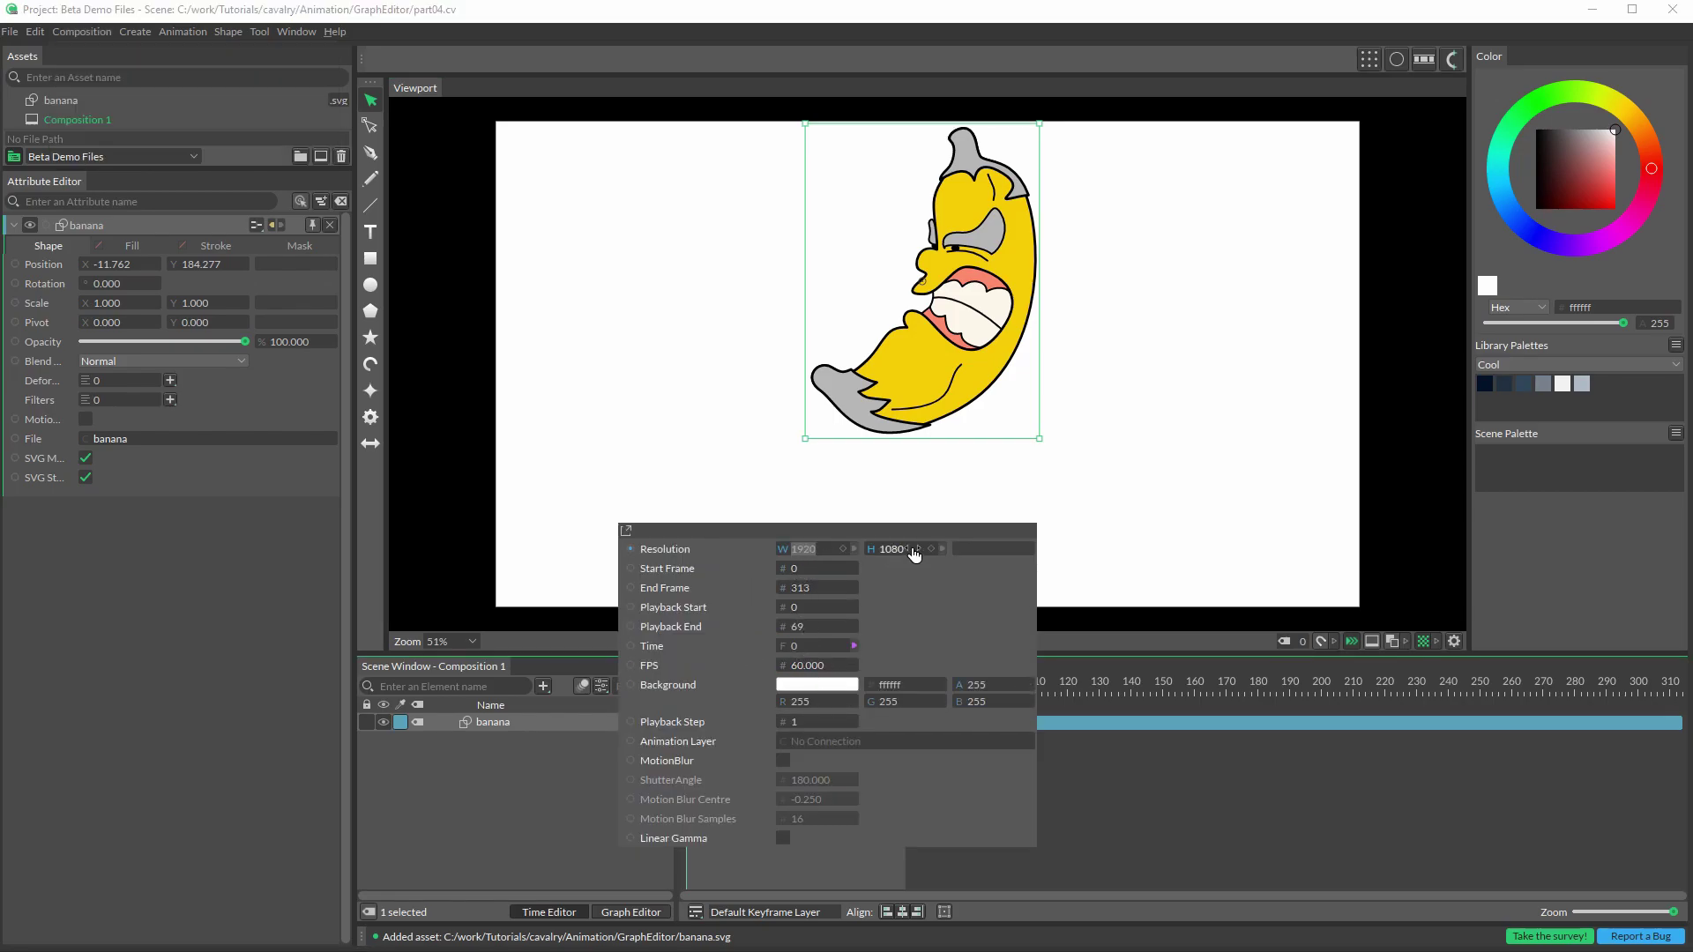
{"action": "left_click", "coordinate": [1135, 795]}
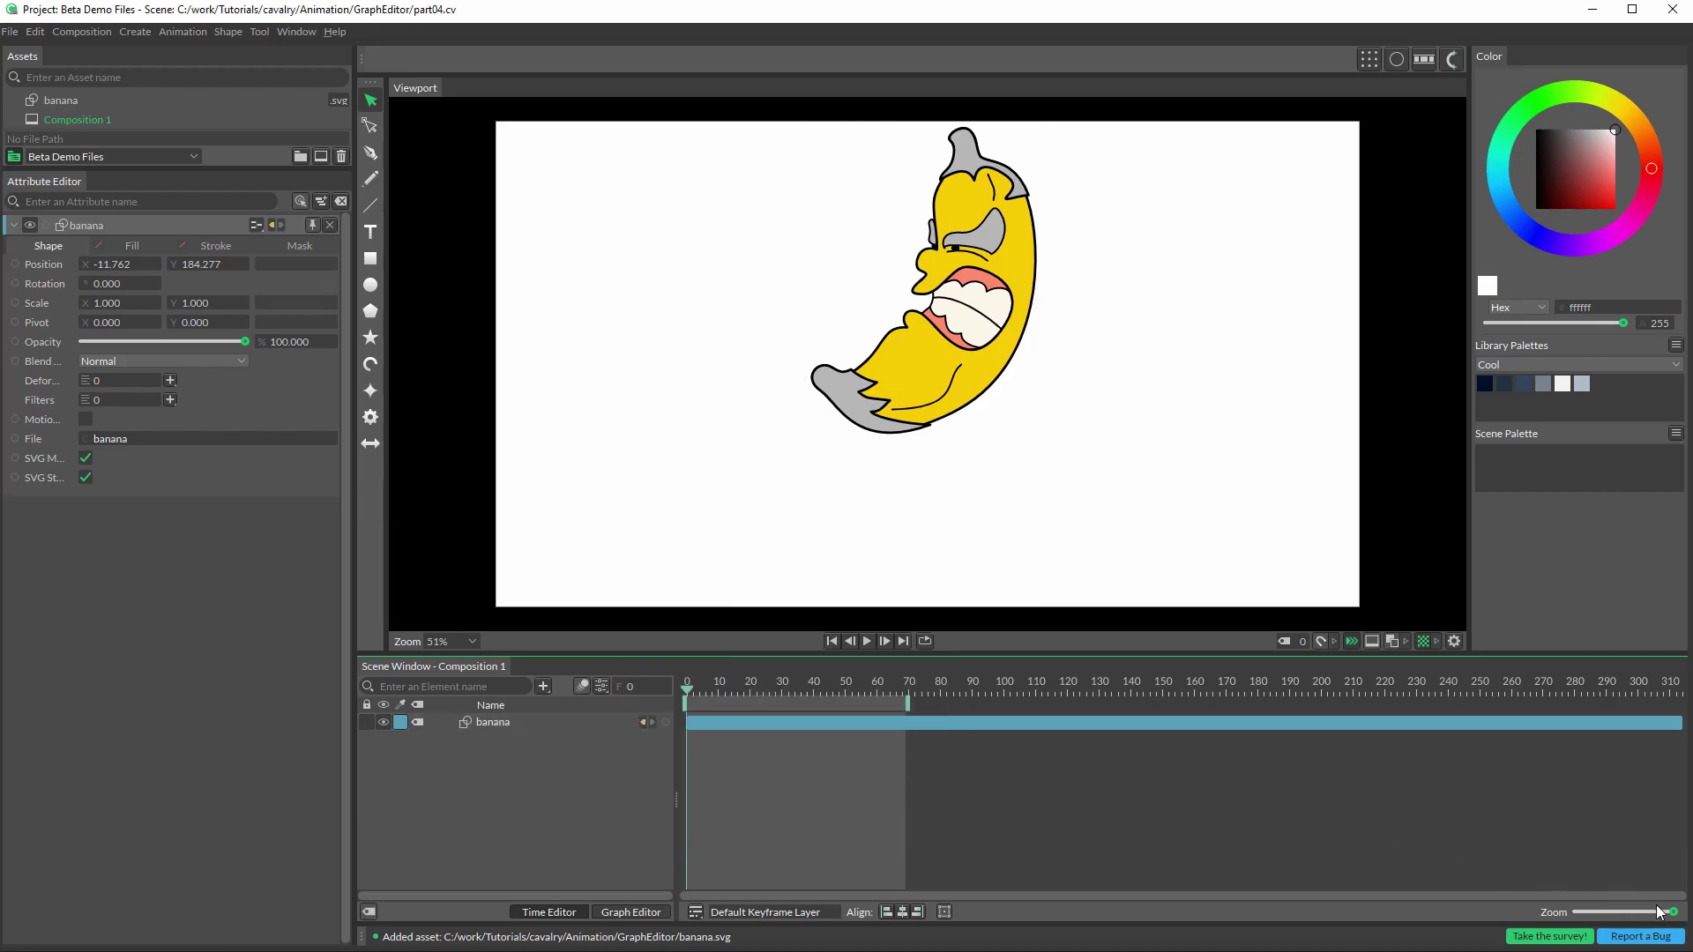
Step: Extend the end of the composition's playback range to about frame 75
{"action": "mouse_move", "coordinate": [1674, 912]}
{"action": "left_mouse_down"}
{"action": "mouse_move", "coordinate": [1657, 914]}
{"action": "mouse_move", "coordinate": [1674, 913]}
{"action": "left_mouse_up"}
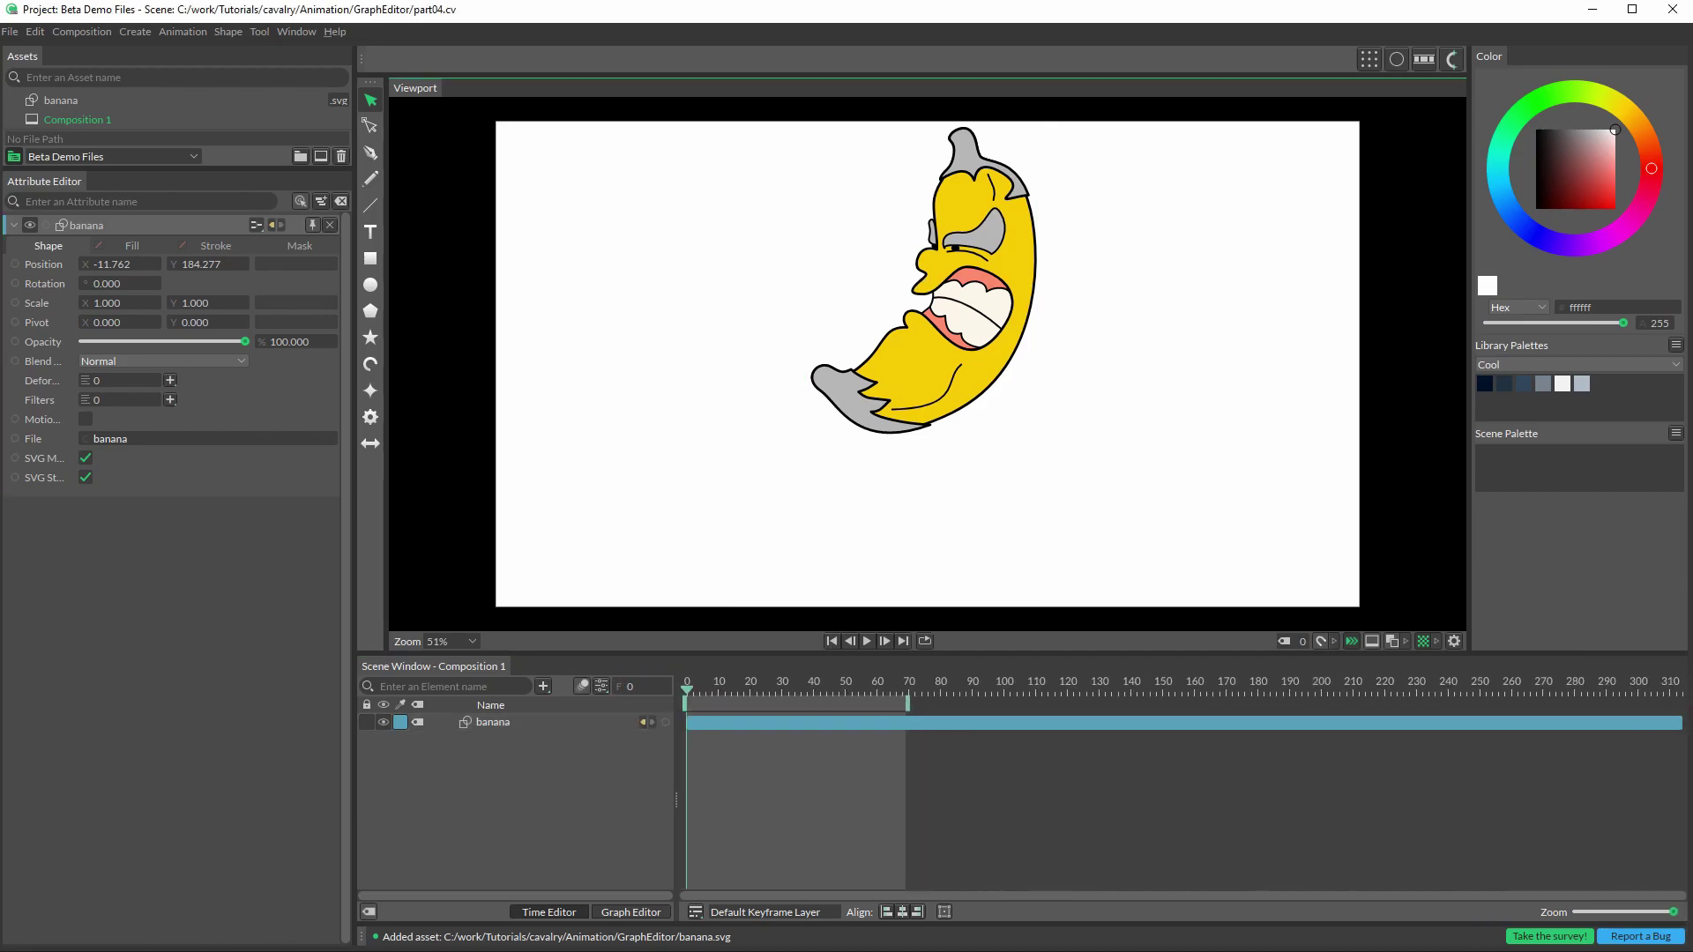
{"action": "mouse_move", "coordinate": [909, 700]}
{"action": "left_mouse_down"}
{"action": "mouse_move", "coordinate": [1671, 701]}
{"action": "mouse_move", "coordinate": [1285, 703]}
{"action": "left_mouse_up"}
{"action": "mouse_move", "coordinate": [1167, 747]}
{"action": "left_mouse_down"}
{"action": "mouse_move", "coordinate": [992, 722]}
{"action": "mouse_move", "coordinate": [914, 731]}
{"action": "mouse_move", "coordinate": [944, 728]}
{"action": "left_mouse_up"}
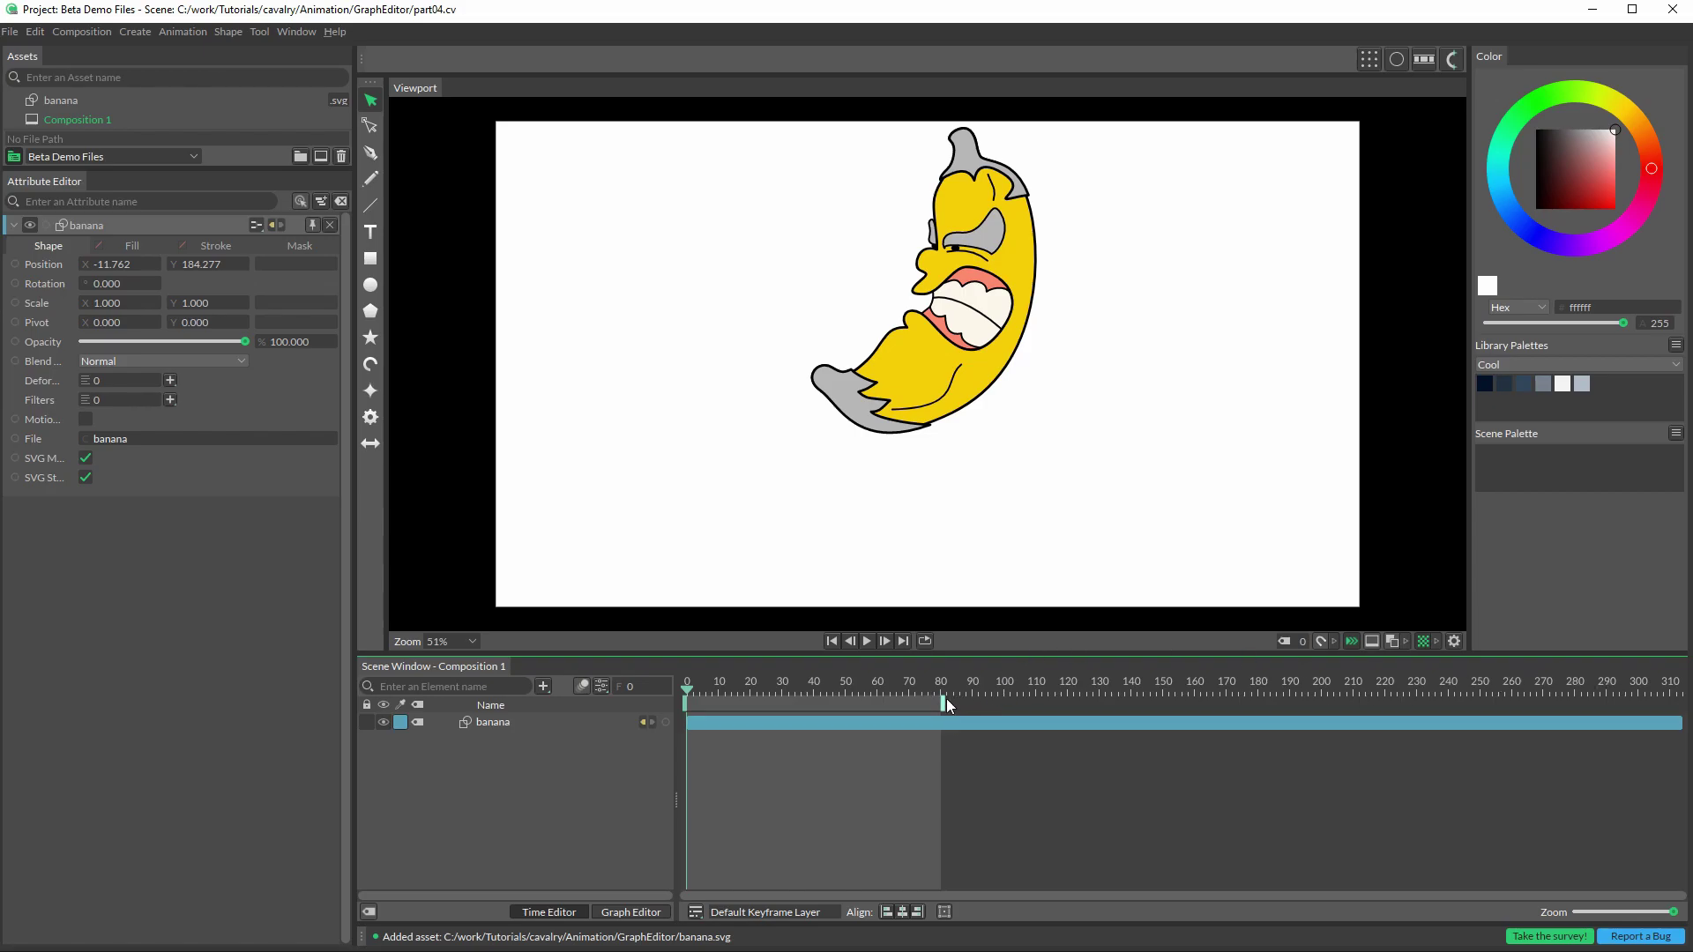
{"action": "left_click_drag", "start_coordinate": [945, 702], "coordinate": [926, 706]}
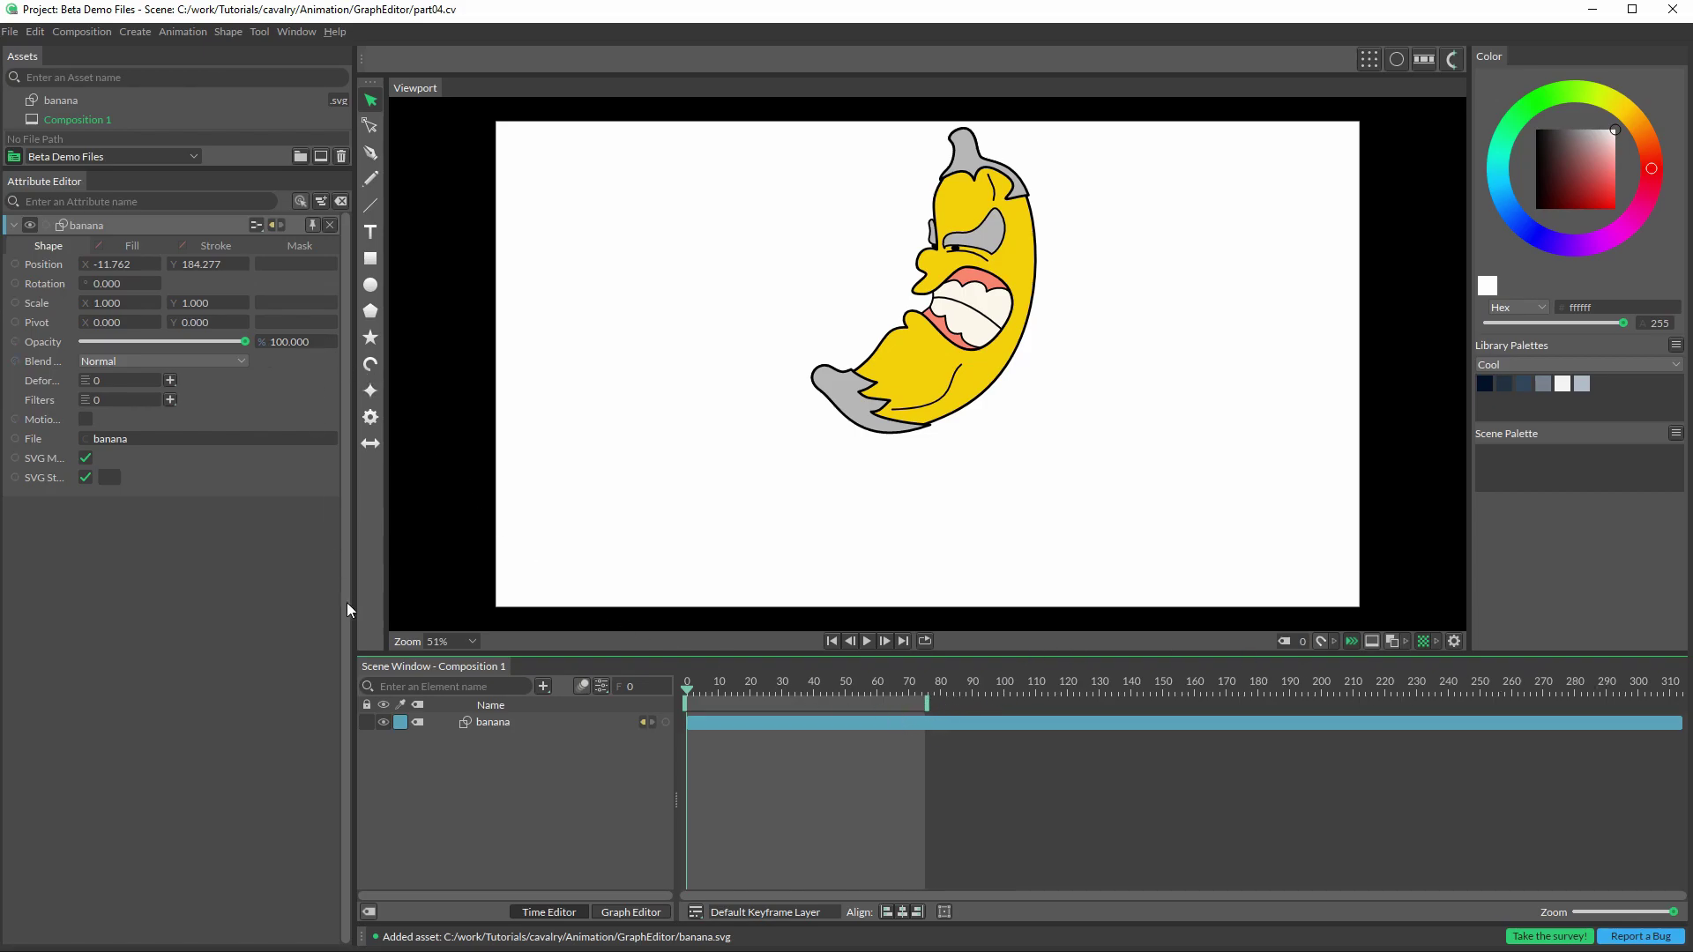
Step: Keyframe the banana's Position Y at frame 0, lower it to about -204 at frame 15, and return to frame 0
{"action": "left_click", "coordinate": [487, 722]}
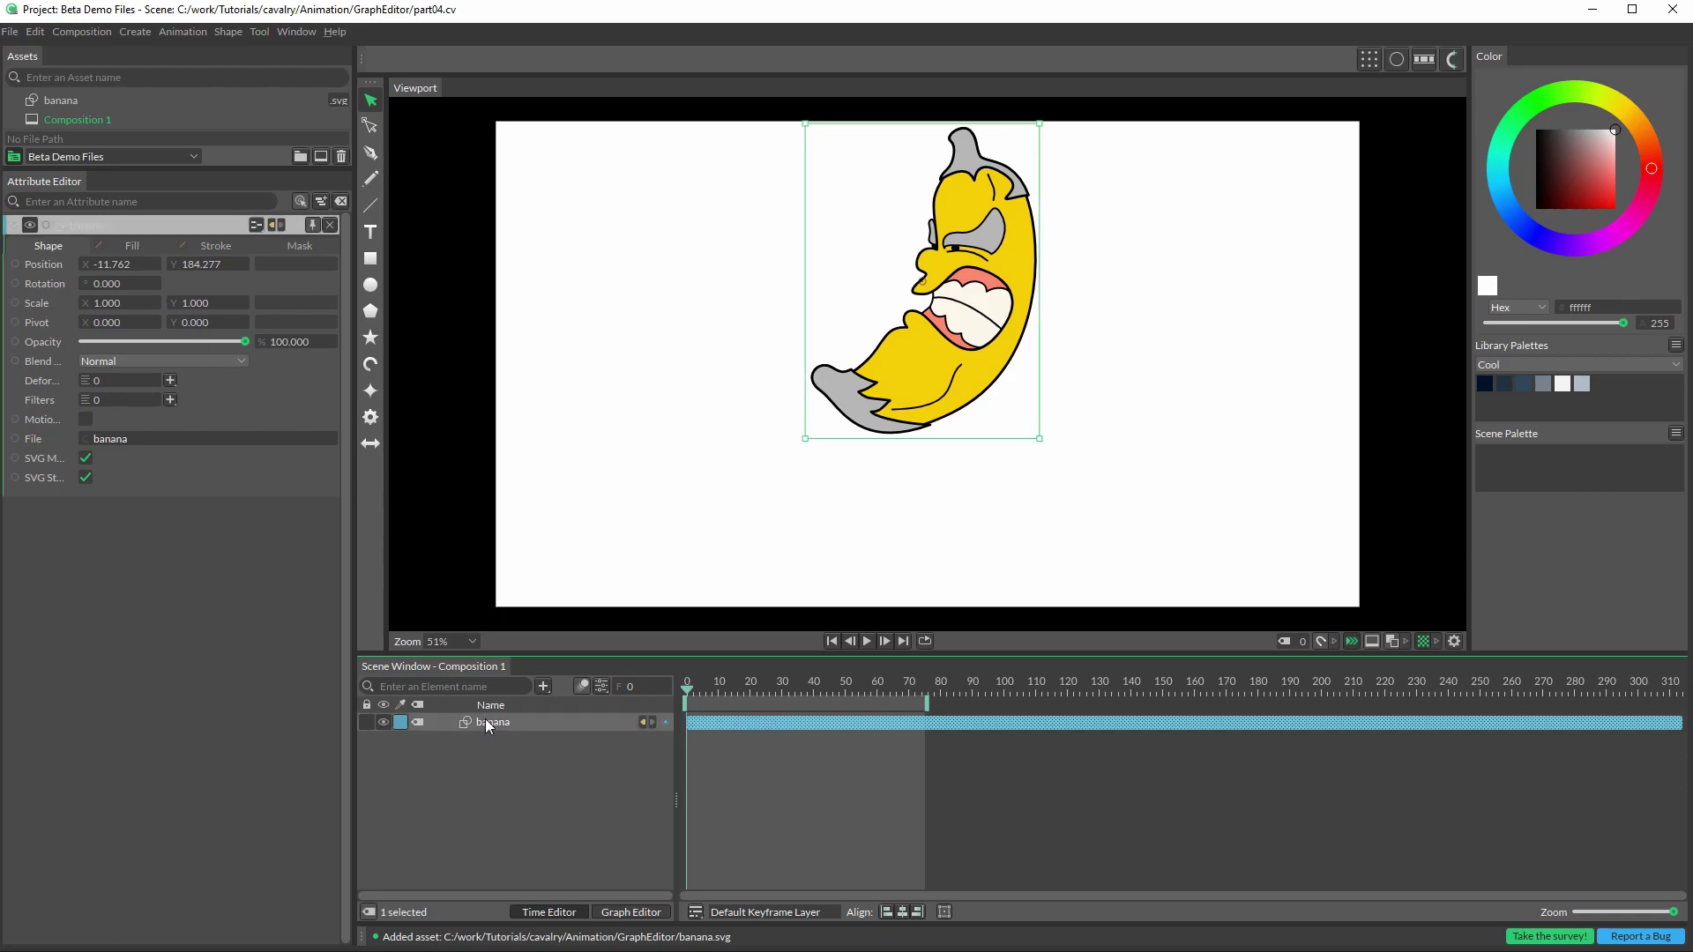
{"action": "left_click", "coordinate": [234, 264]}
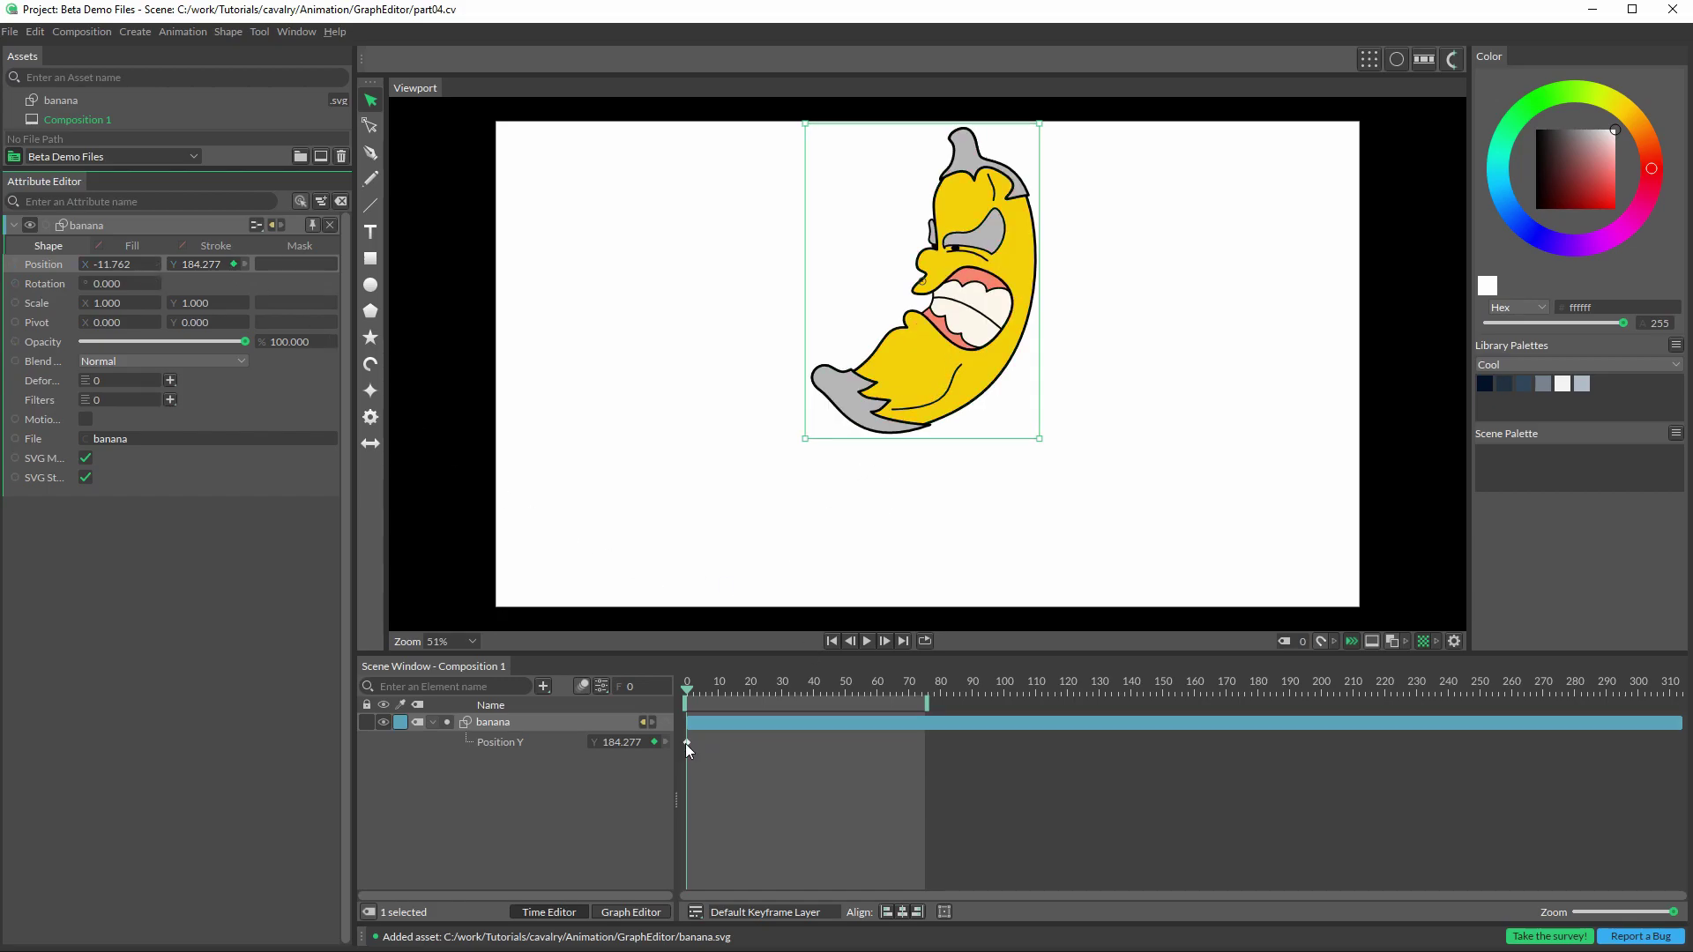
{"action": "left_click_drag", "start_coordinate": [691, 694], "coordinate": [735, 693]}
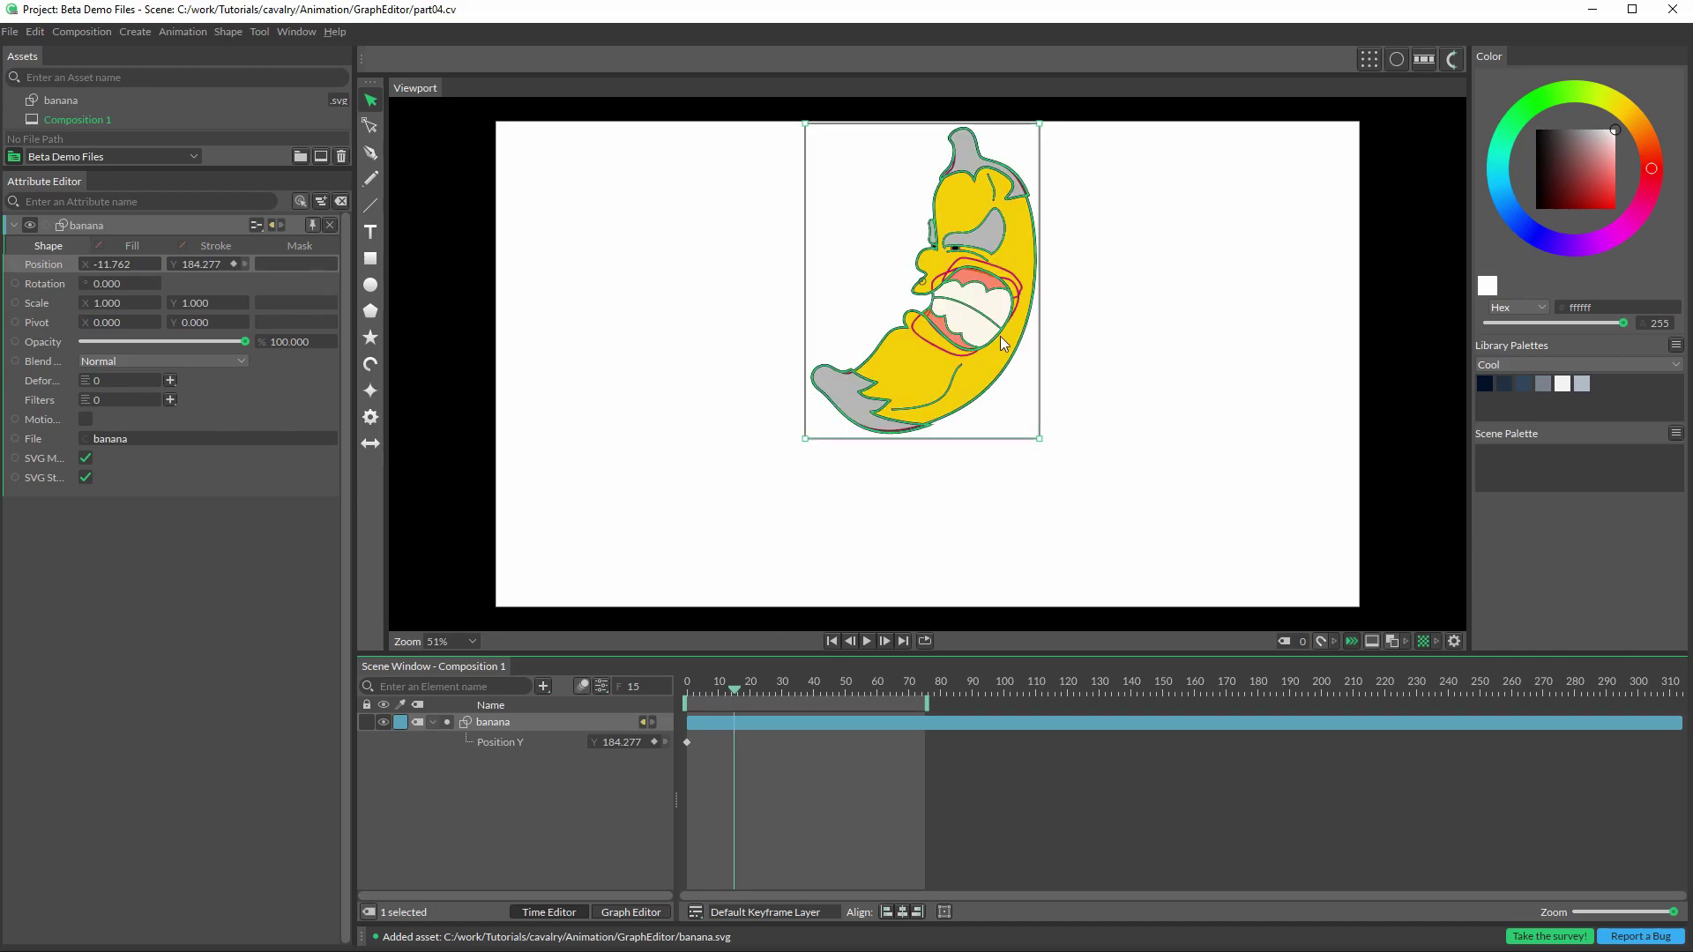
{"action": "left_click_drag", "start_coordinate": [1005, 245], "coordinate": [1034, 420]}
{"action": "mouse_move", "coordinate": [716, 694]}
{"action": "left_mouse_down"}
{"action": "mouse_move", "coordinate": [693, 697]}
{"action": "mouse_move", "coordinate": [734, 698]}
{"action": "mouse_move", "coordinate": [685, 700]}
{"action": "mouse_move", "coordinate": [753, 704]}
{"action": "mouse_move", "coordinate": [684, 705]}
{"action": "left_mouse_up"}
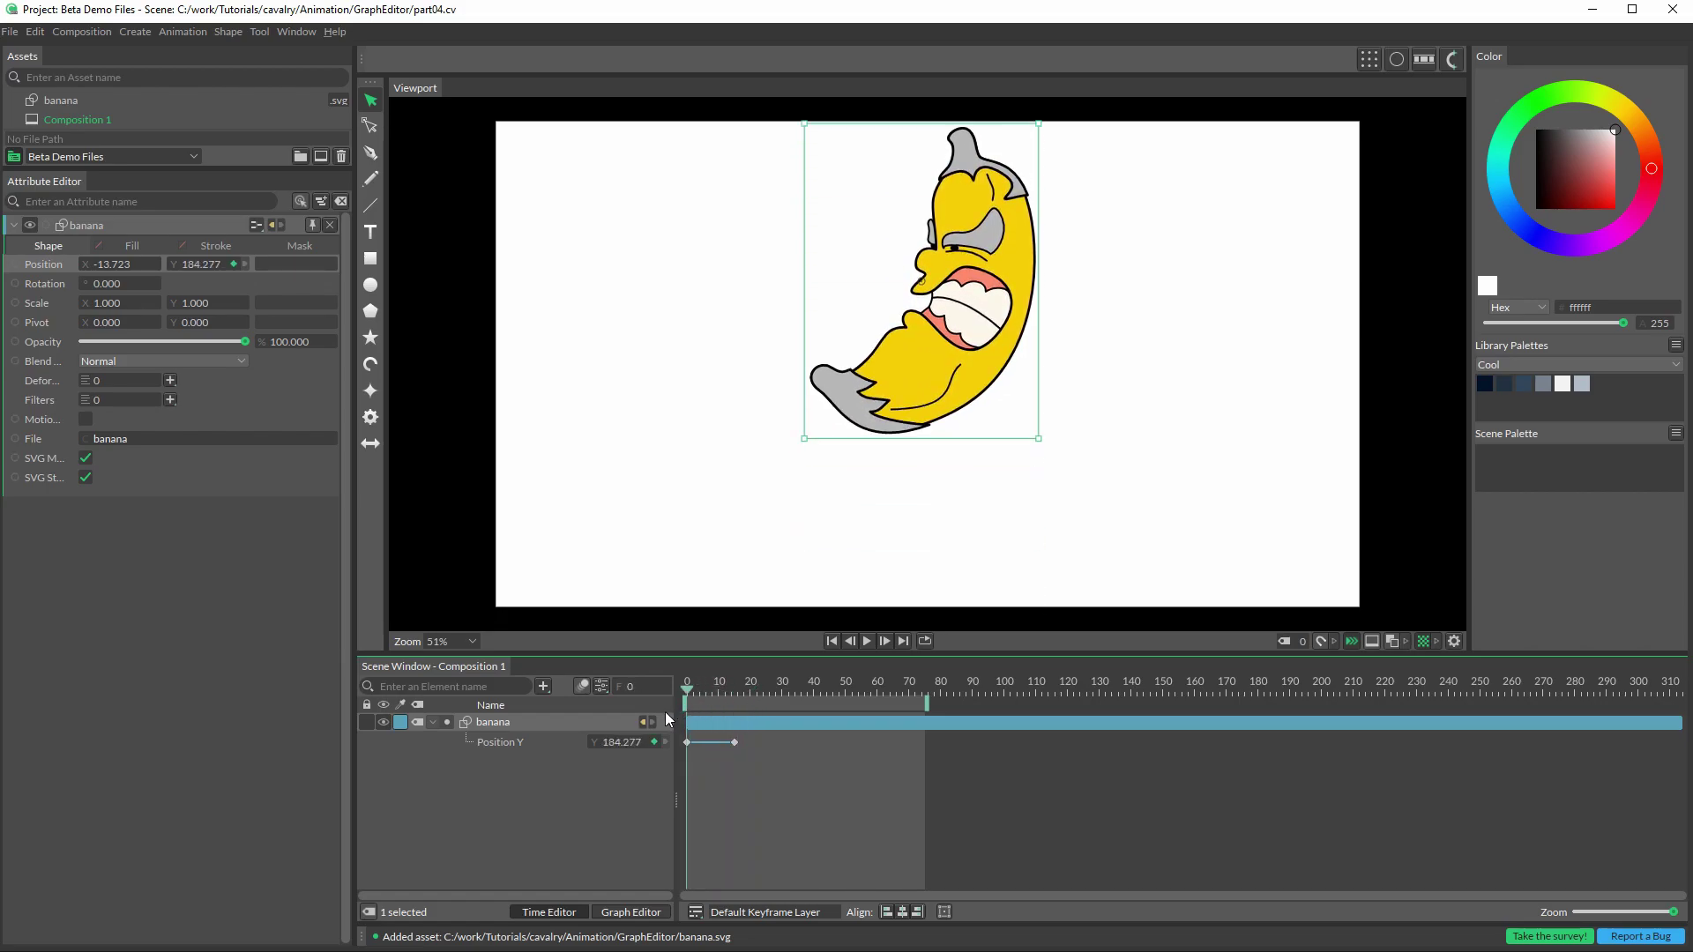
Step: Switch to the Graph Editor and show only the banana's Position Y curve
{"action": "left_click", "coordinate": [631, 914]}
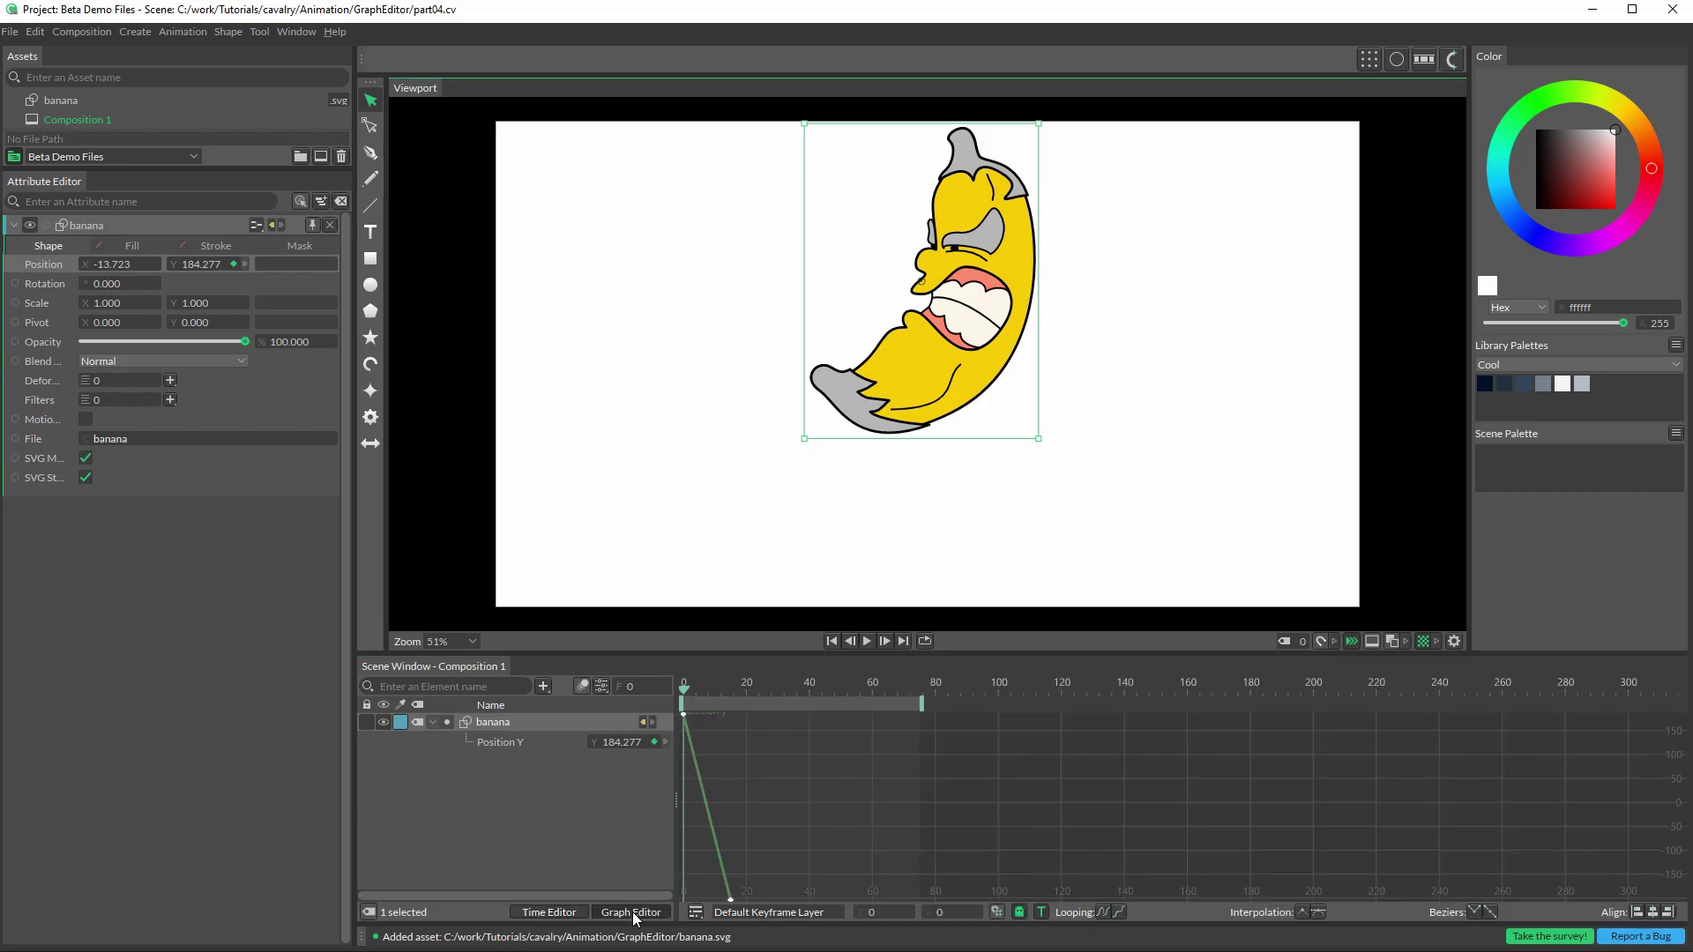
{"action": "left_click", "coordinate": [559, 817]}
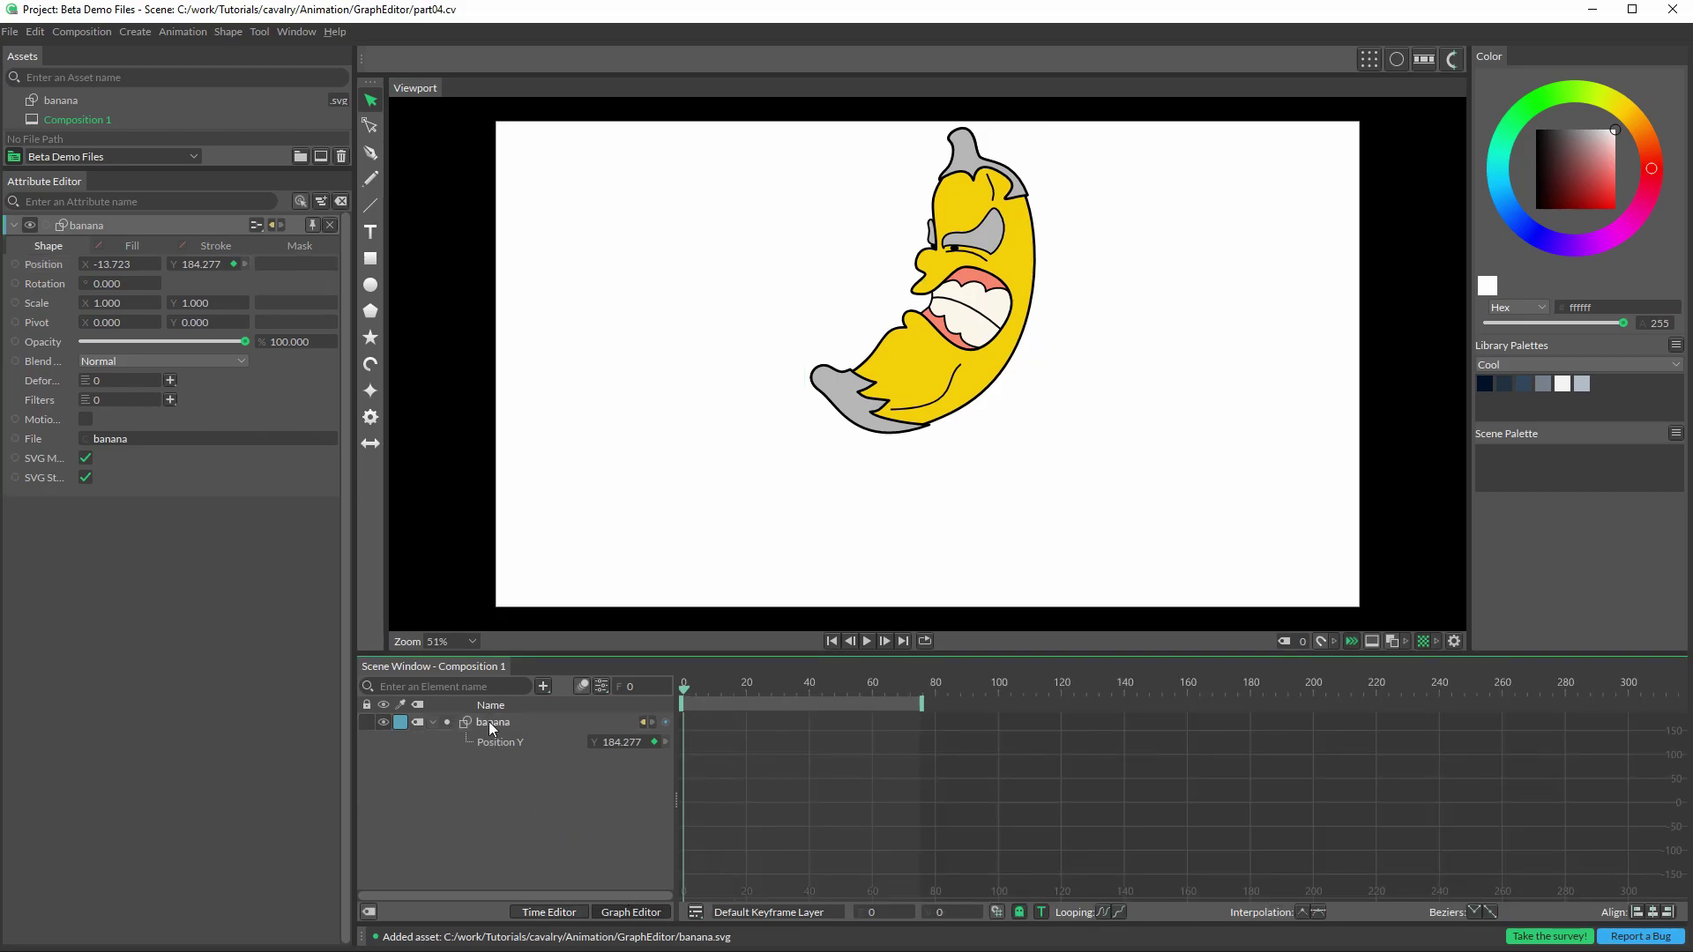
{"action": "left_click", "coordinate": [490, 725]}
{"action": "left_click", "coordinate": [506, 742]}
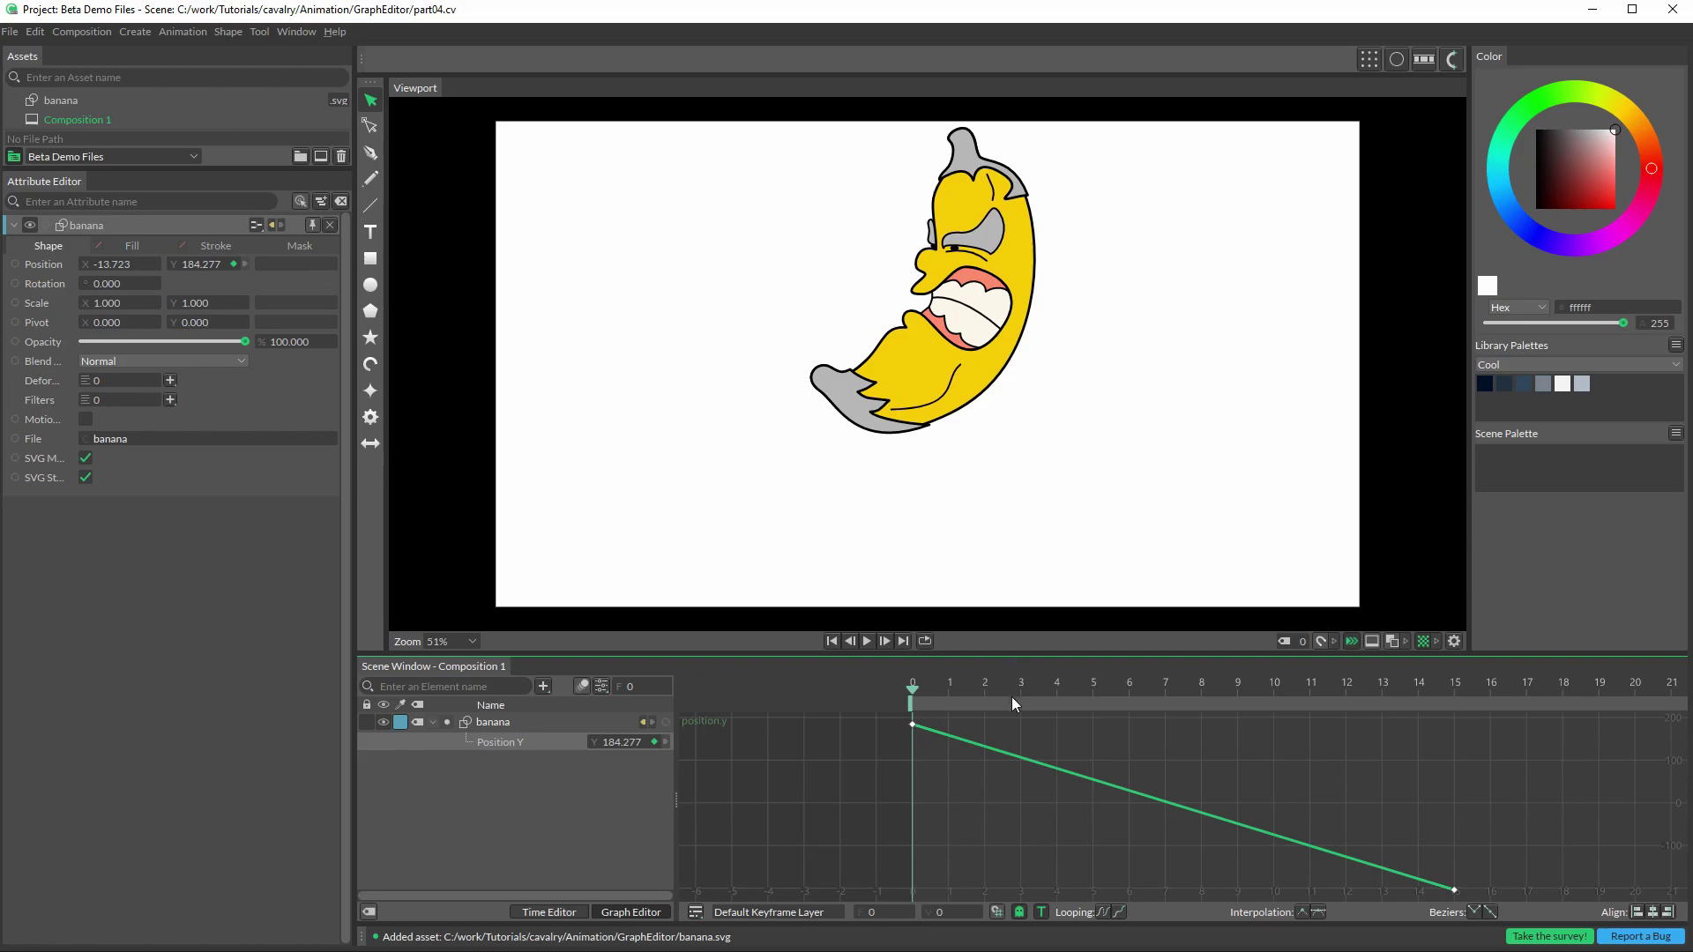
Step: Explore the graph and viewport navigation by panning and reframing the curve, the banana and the whole composition
{"action": "left_click_drag", "start_coordinate": [1072, 801], "coordinate": [967, 811]}
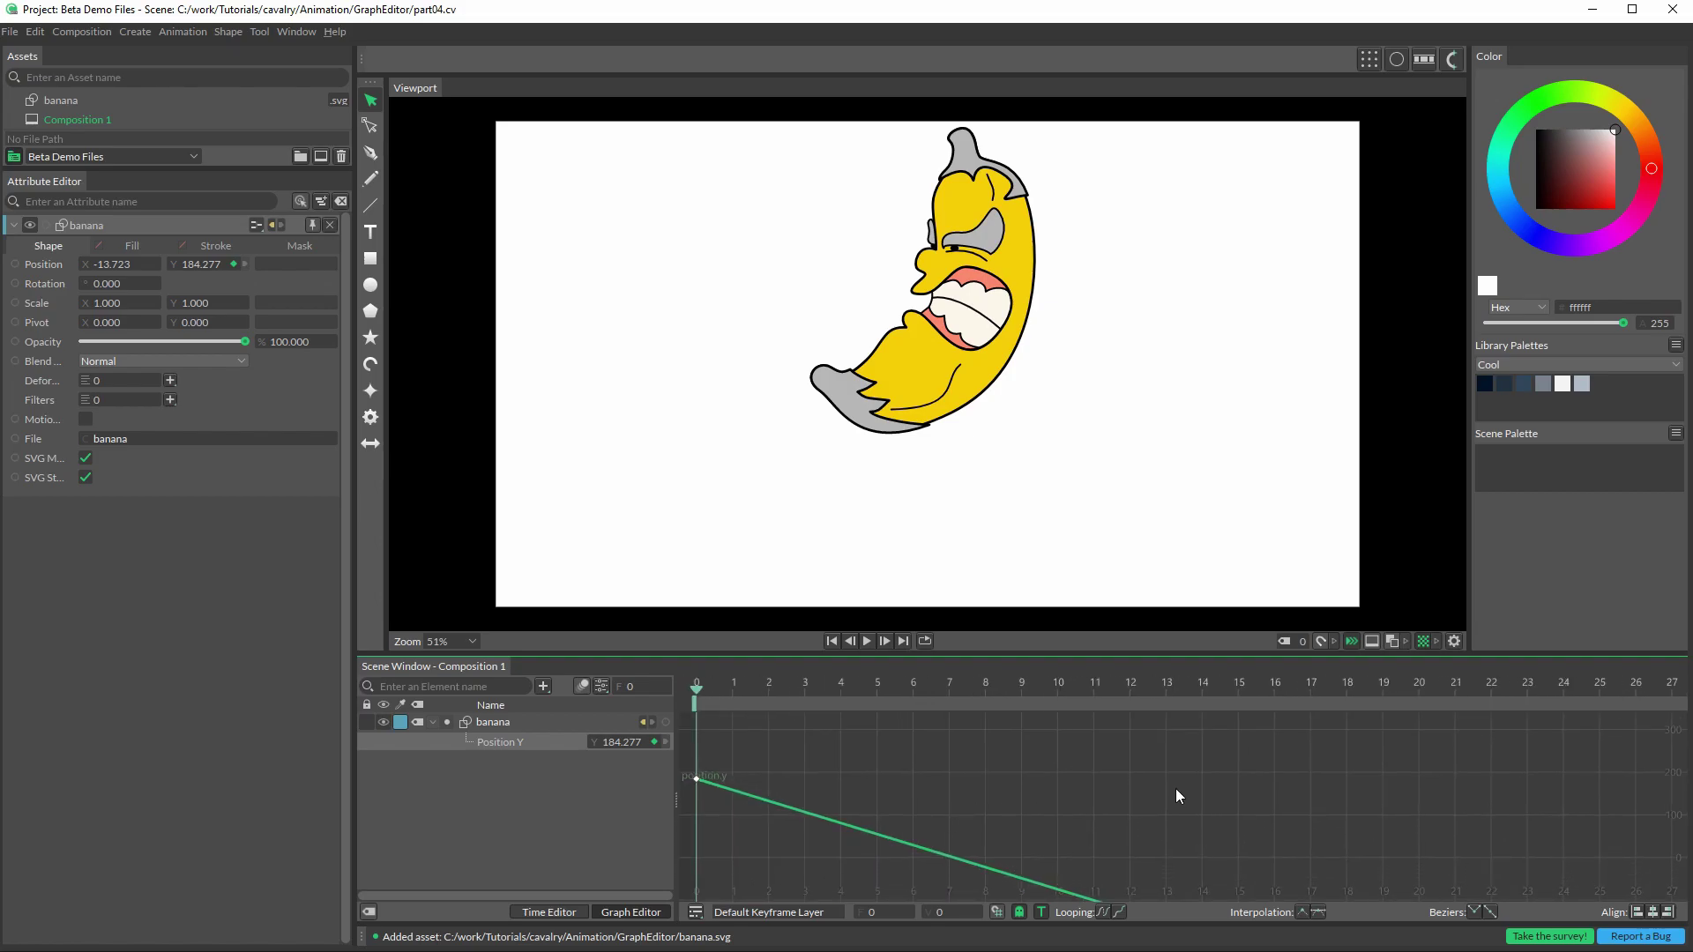
{"action": "left_click_drag", "start_coordinate": [1176, 788], "coordinate": [1008, 839]}
{"action": "key", "text": "f"}
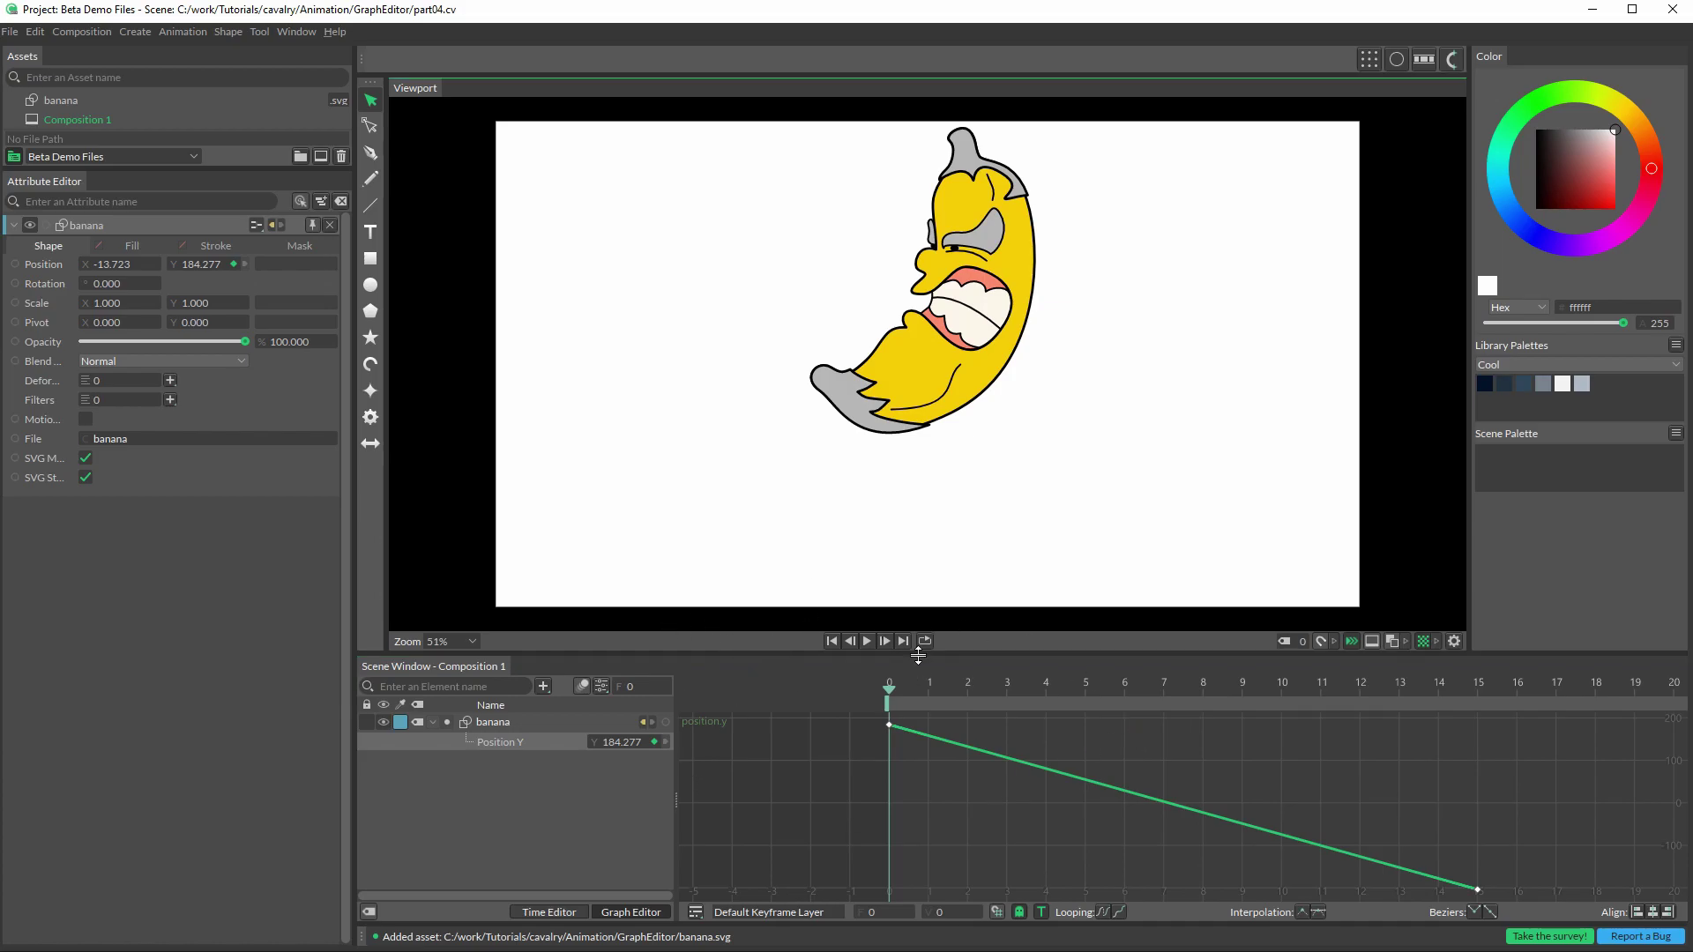
{"action": "left_click", "coordinate": [781, 774]}
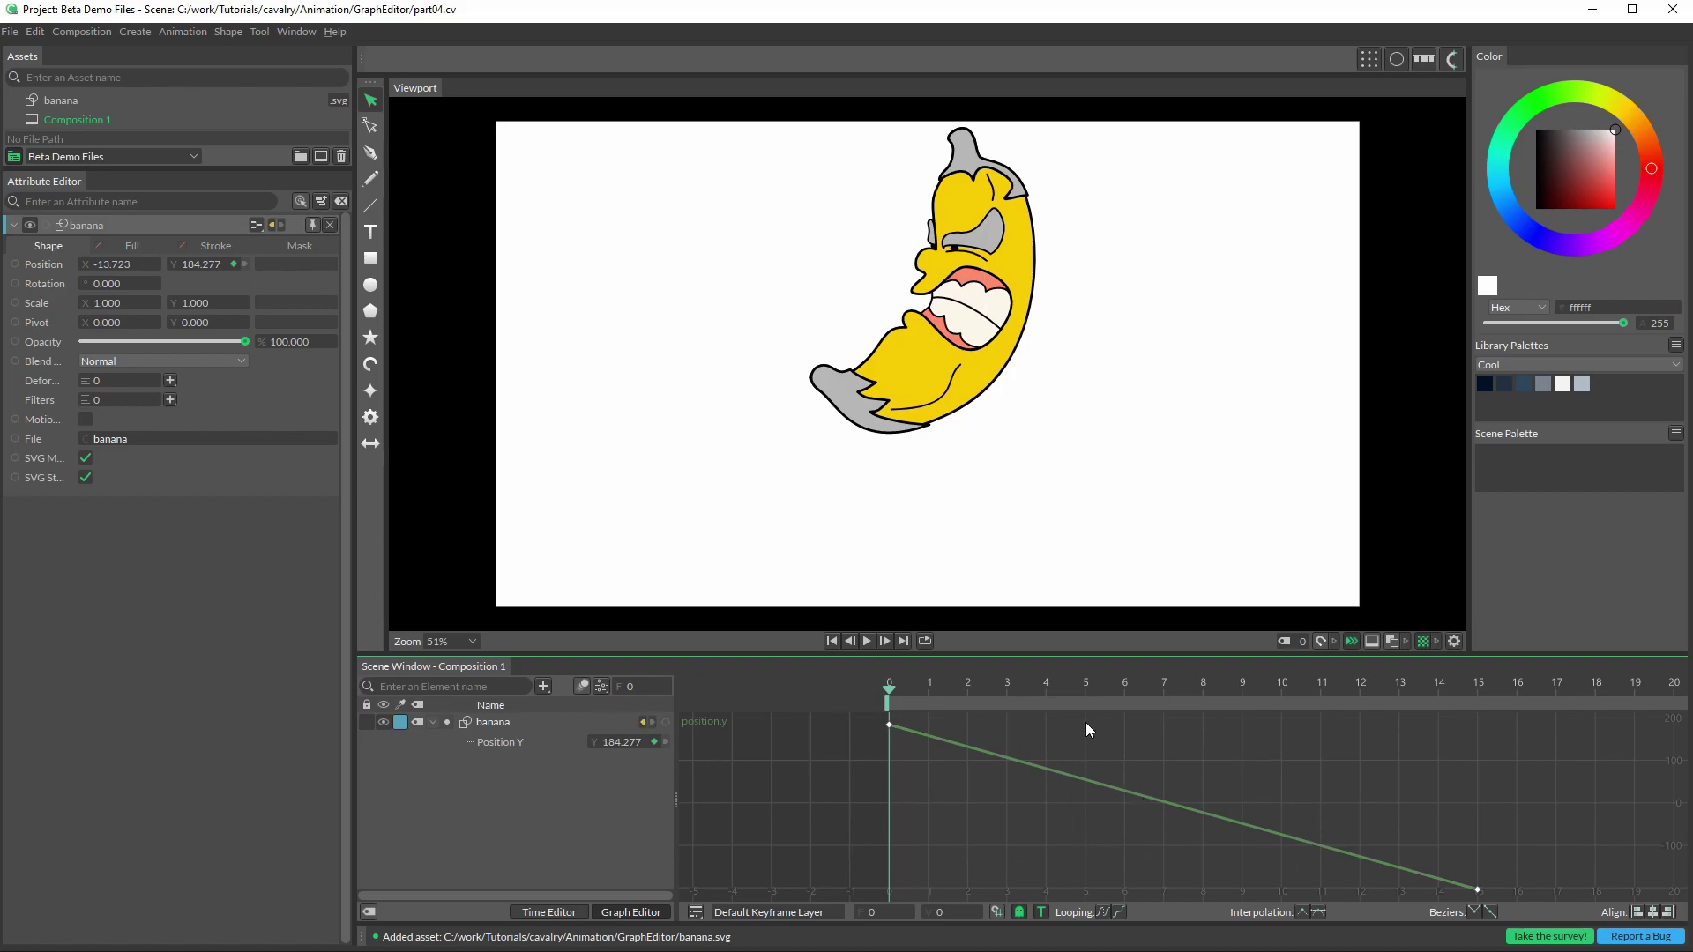
{"action": "left_click", "coordinate": [922, 374]}
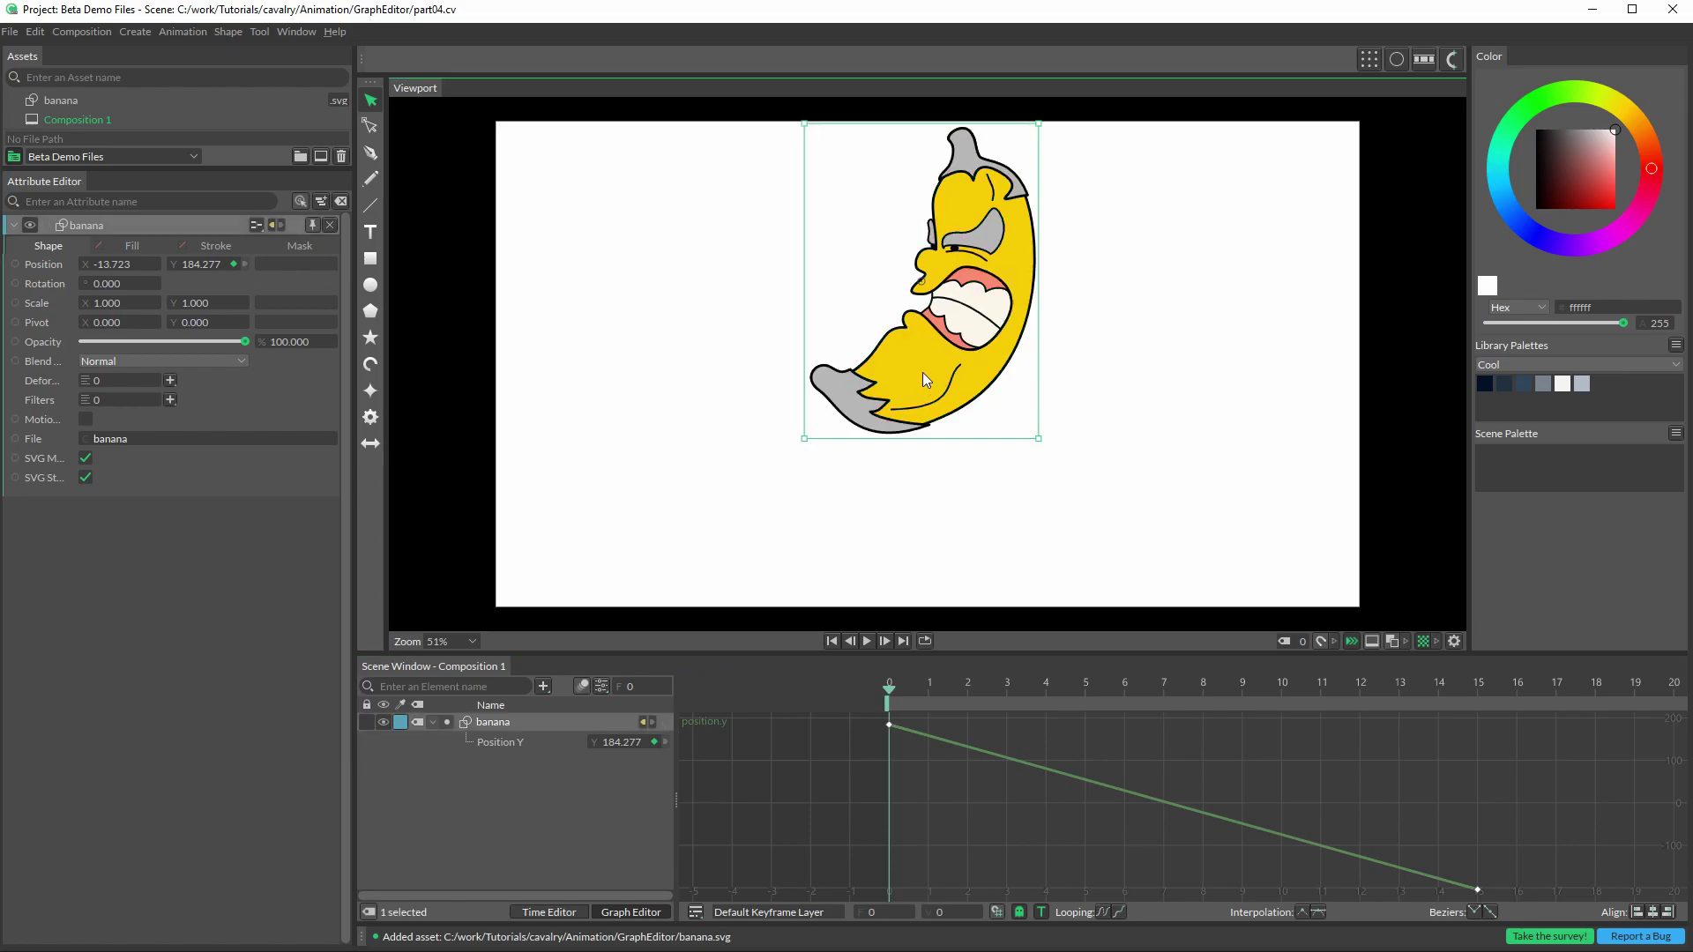
{"action": "key", "text": "f"}
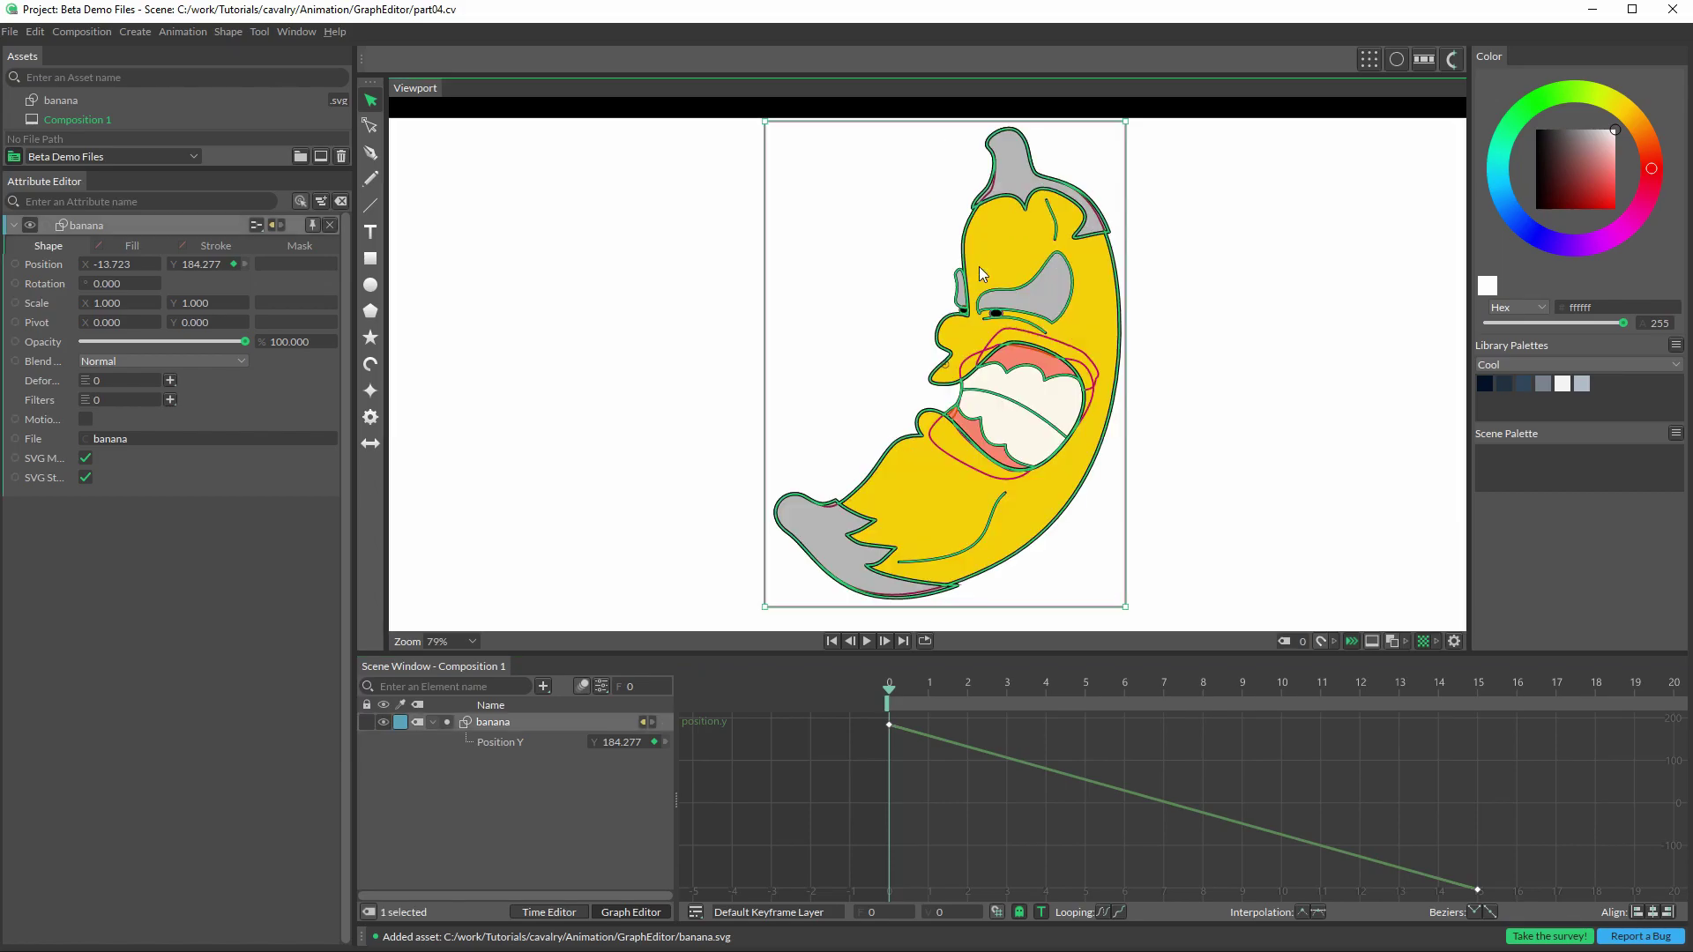
{"action": "left_click", "coordinate": [1307, 341]}
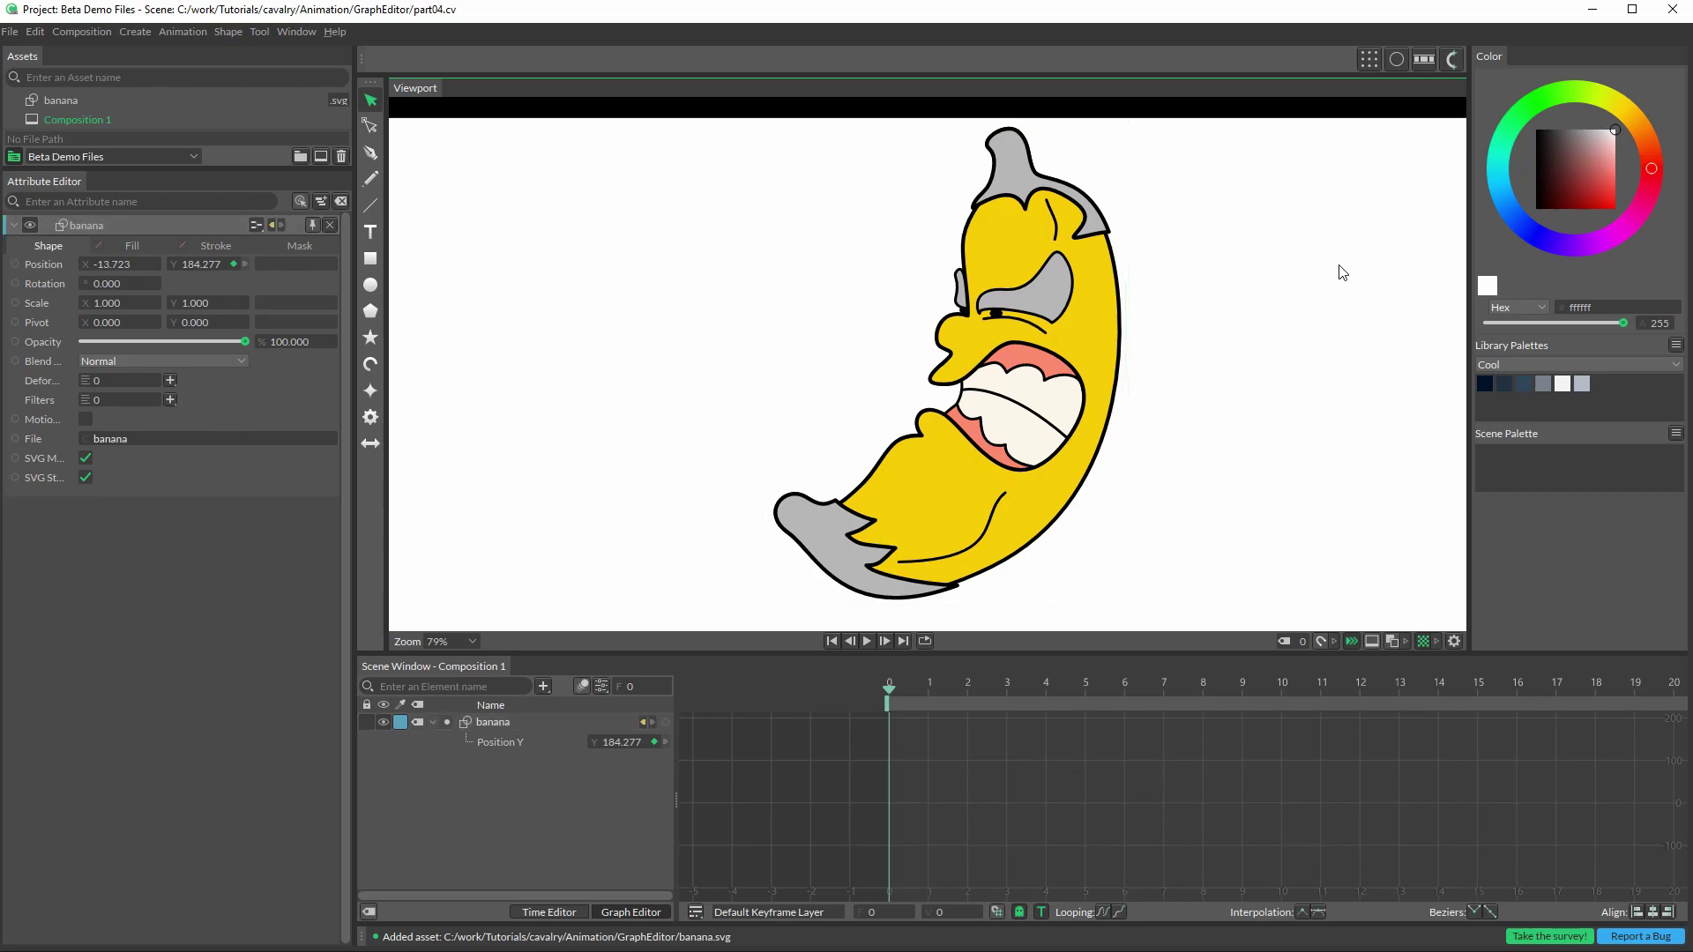
{"action": "key", "text": "f"}
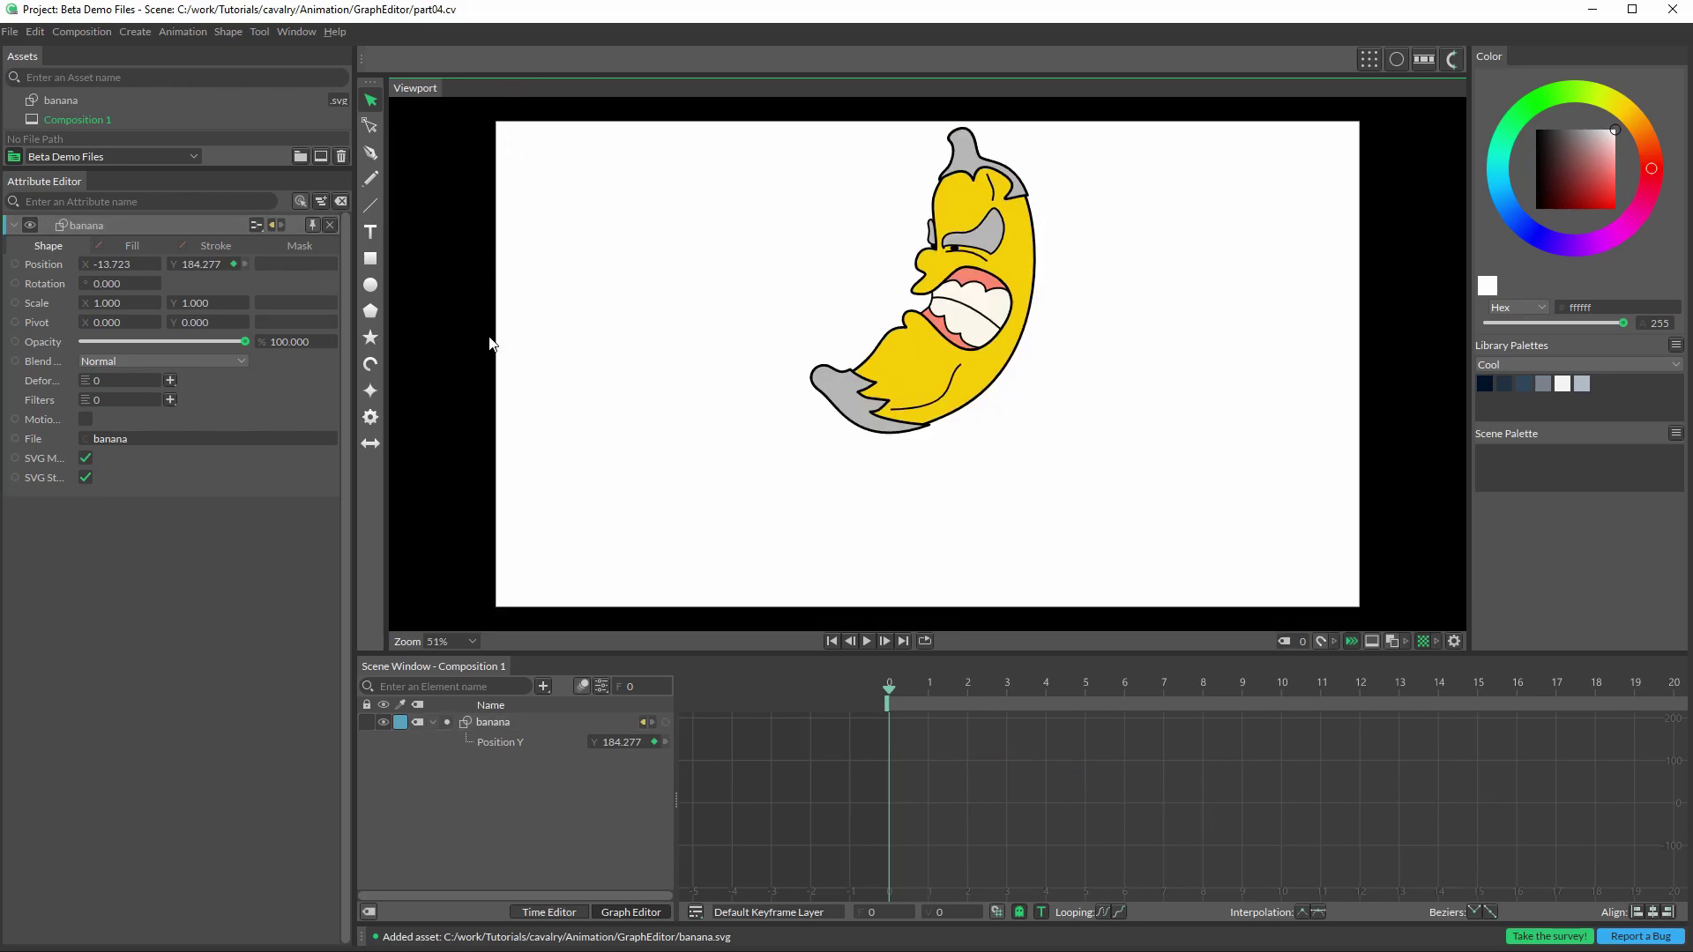
Step: Enlarge the Graph Editor area, fit the composition in the smaller viewport and reframe the Position Y curve
{"action": "left_click", "coordinate": [500, 744]}
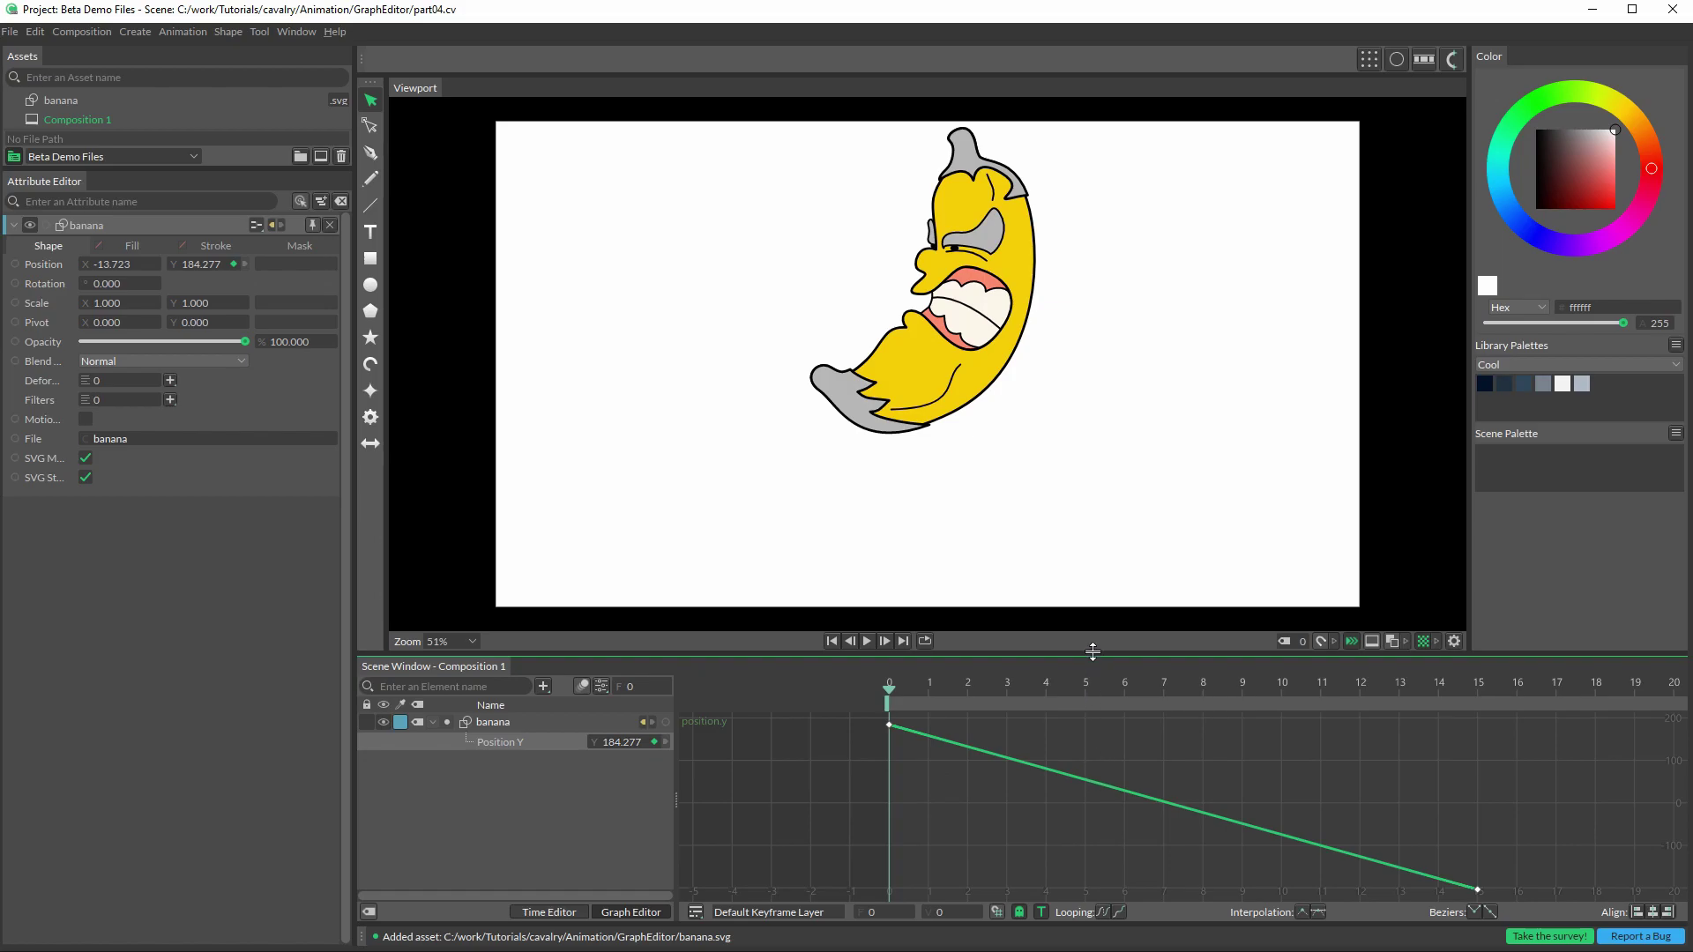
{"action": "left_click_drag", "start_coordinate": [1092, 650], "coordinate": [1102, 518]}
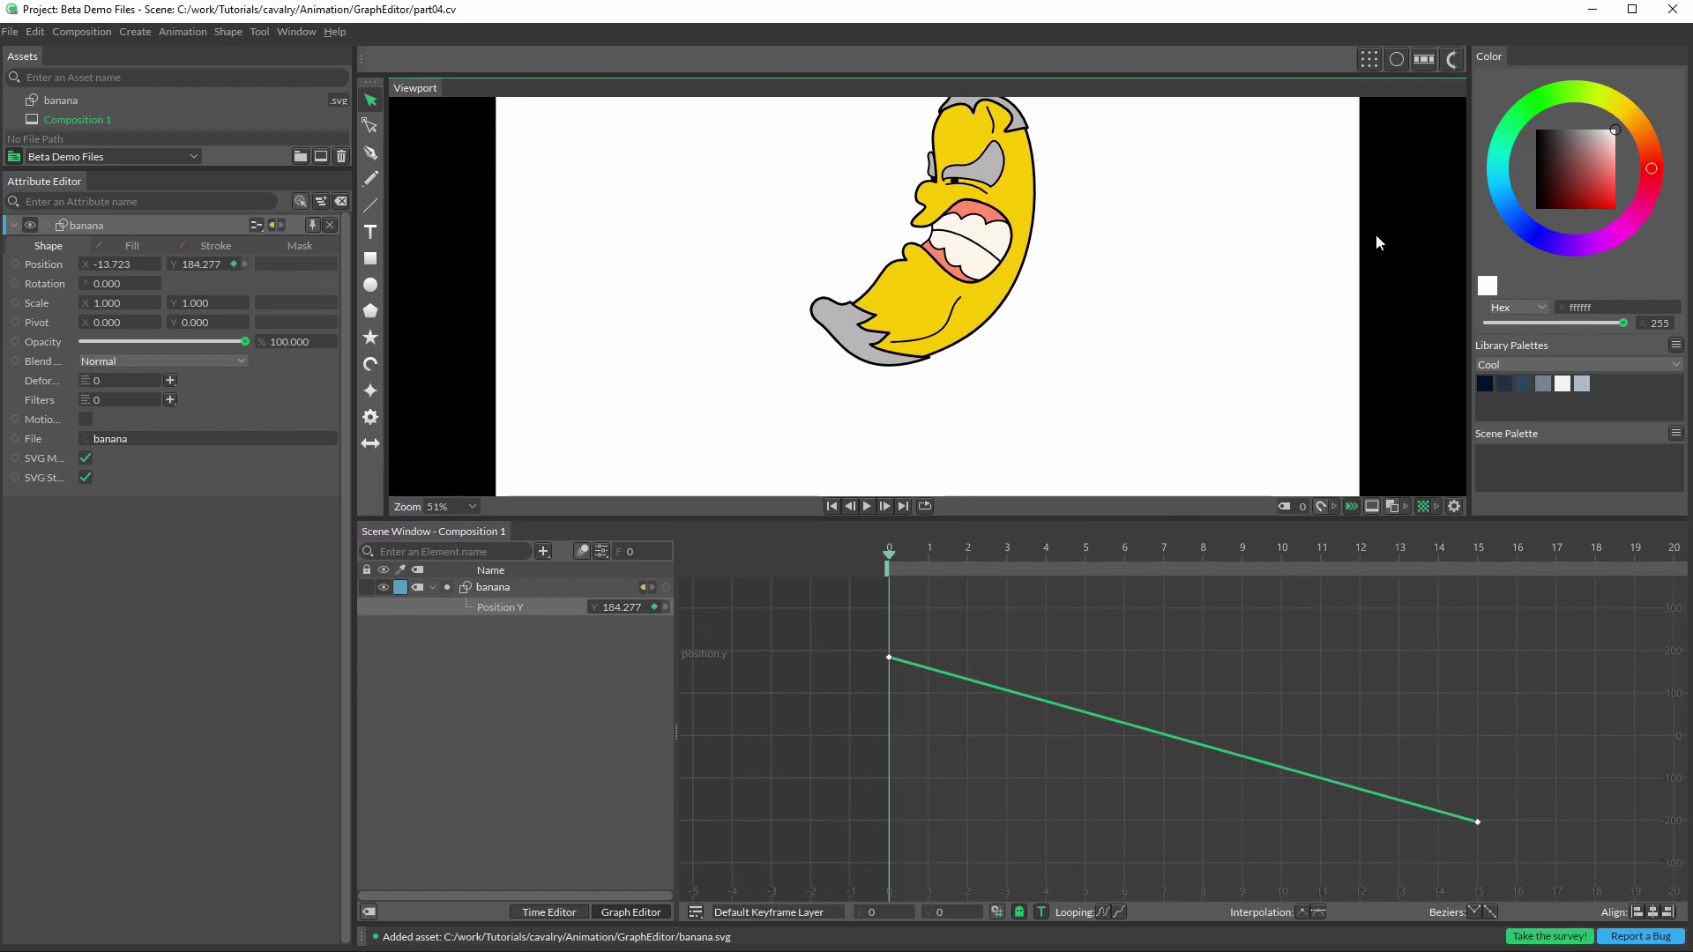
{"action": "scroll", "coordinate": [1375, 234], "scroll_direction": "down", "scroll_amount": 3}
{"action": "left_click_drag", "start_coordinate": [1102, 683], "coordinate": [984, 676]}
{"action": "key", "text": "f"}
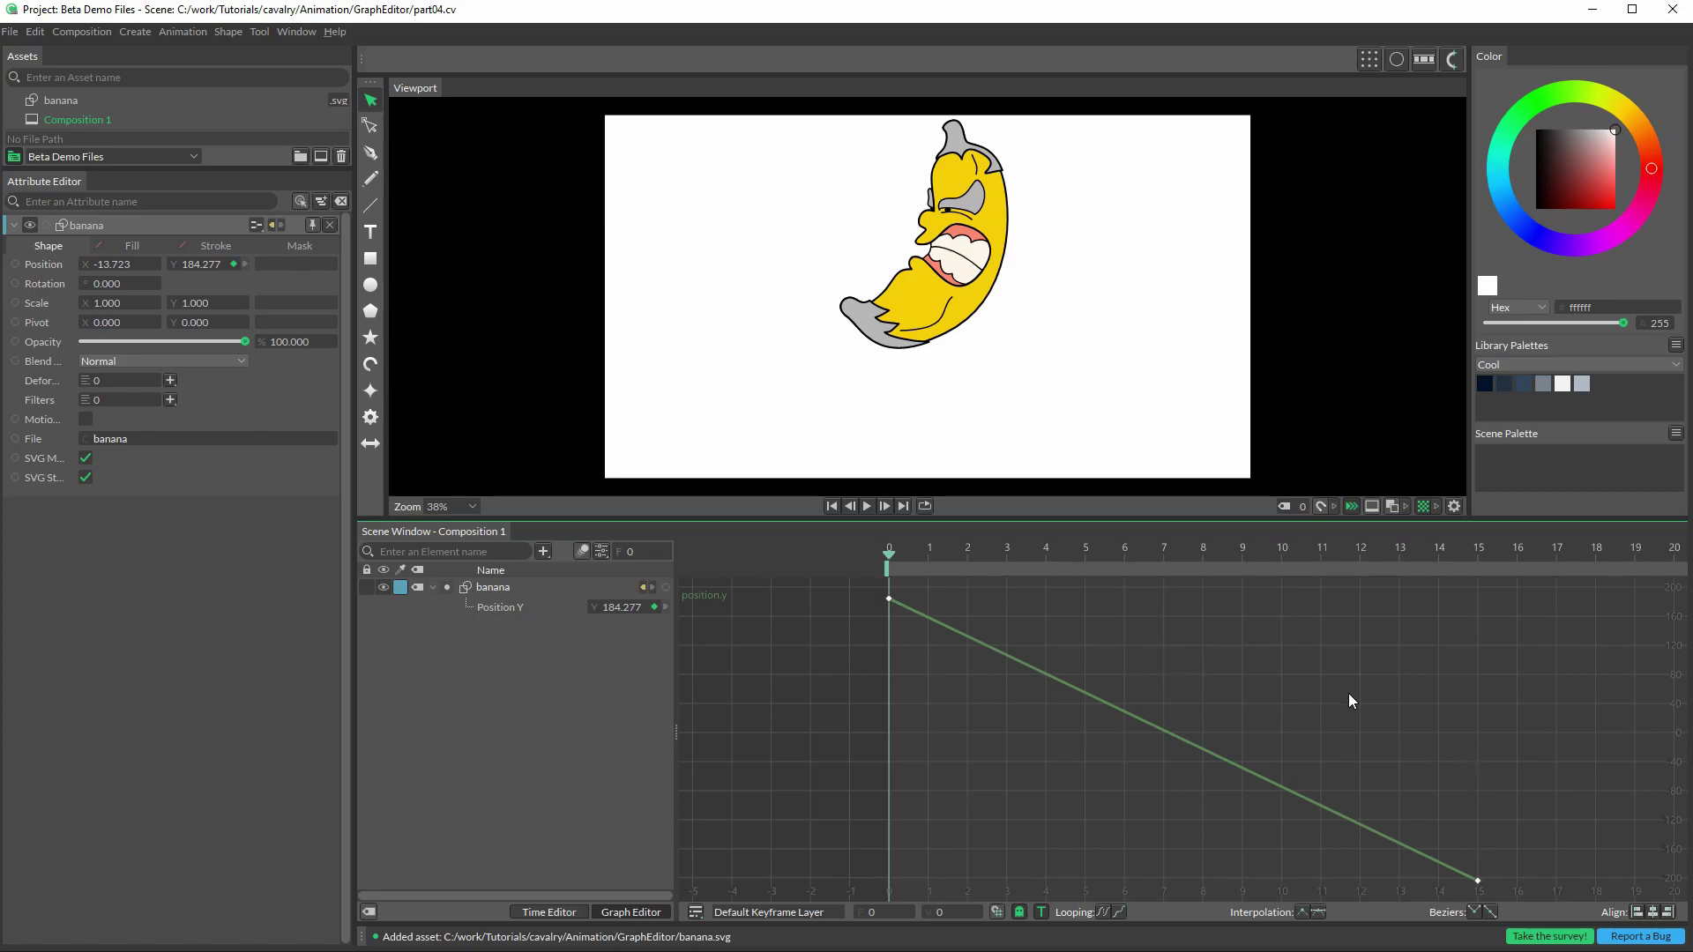
{"action": "scroll", "coordinate": [1363, 721], "scroll_direction": "down", "scroll_amount": 4}
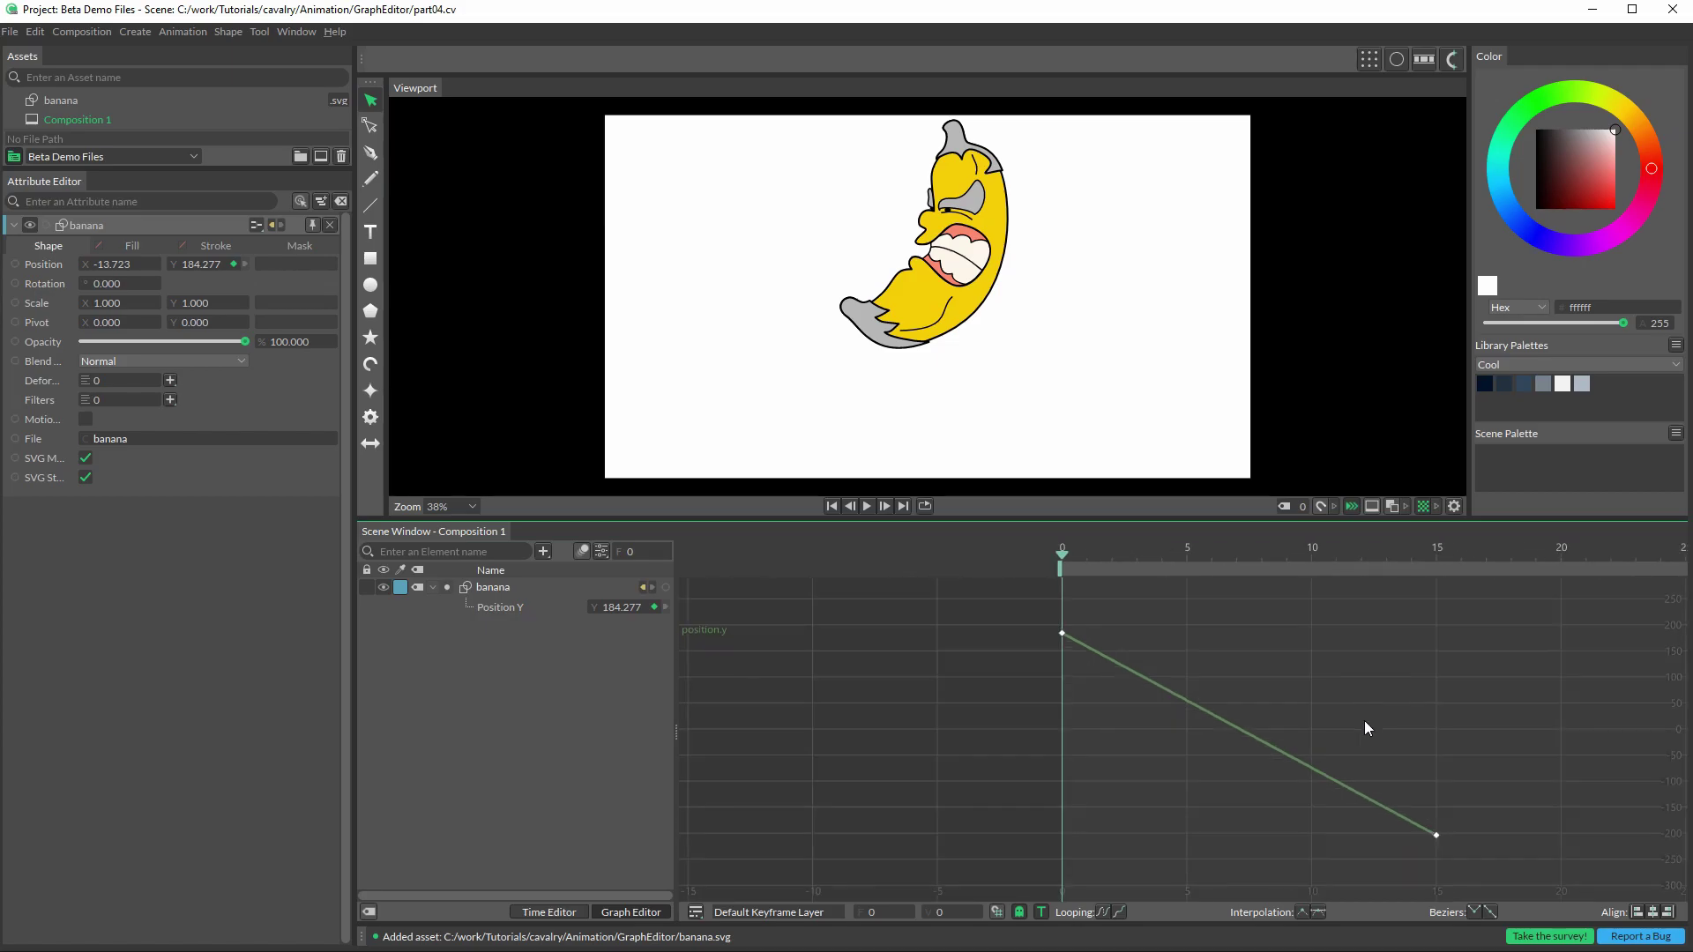
Step: Make the Position Y curve loop after its last keyframe and scrub to frame 15
{"action": "left_click_drag", "start_coordinate": [1352, 711], "coordinate": [853, 772]}
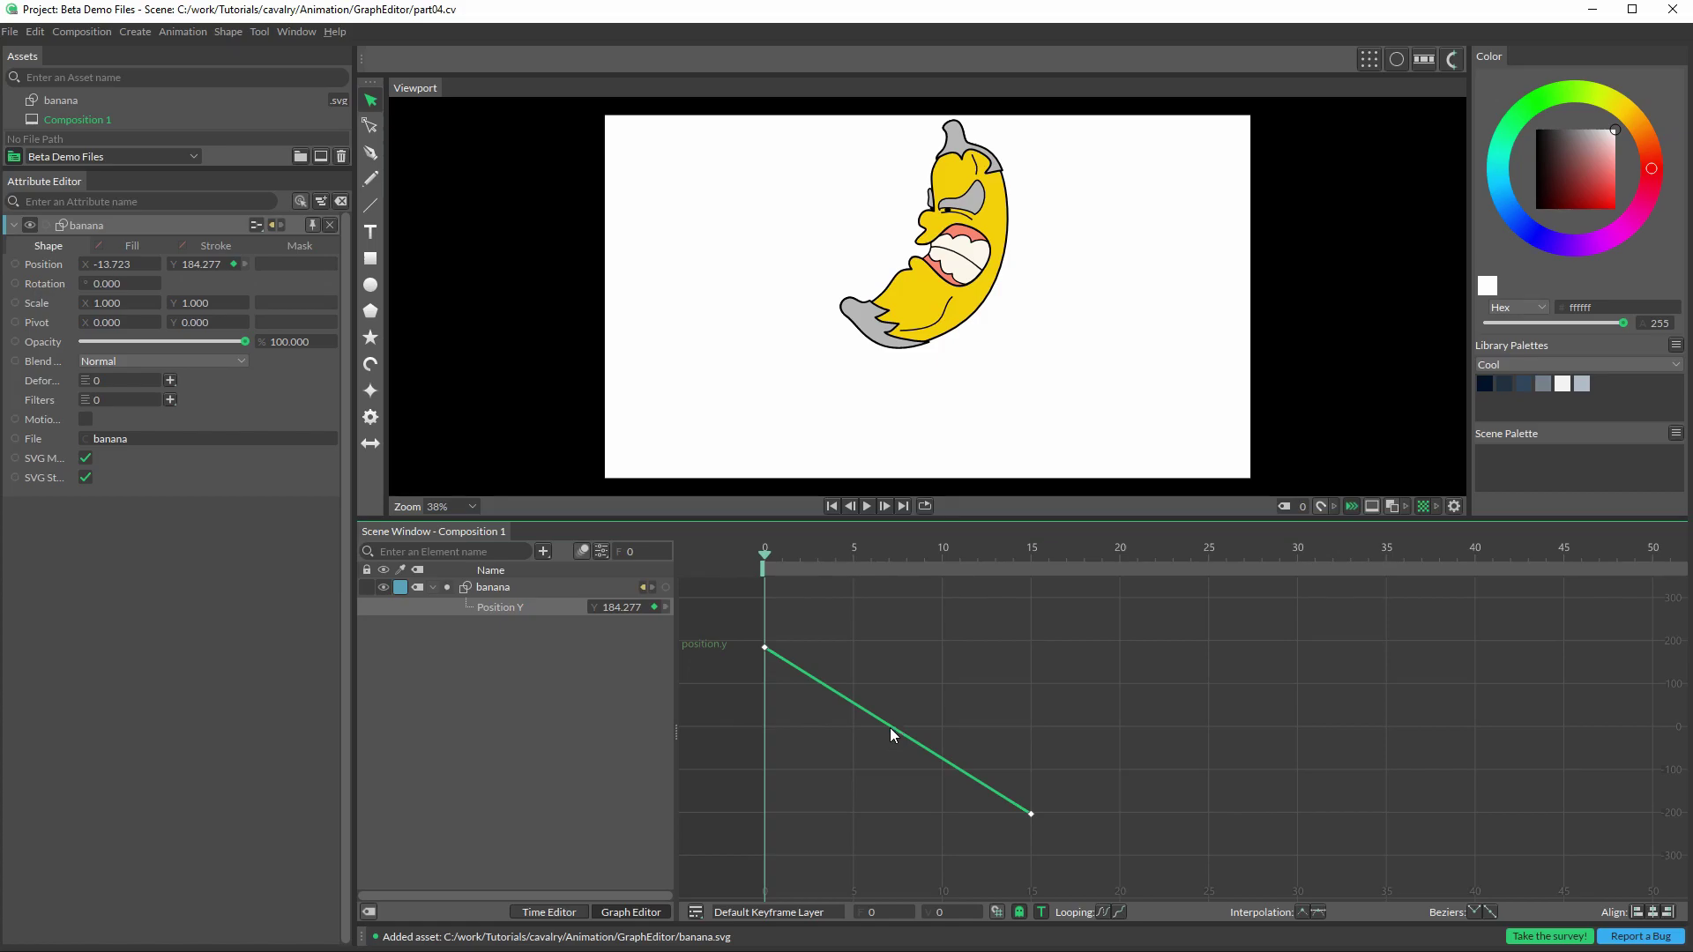
{"action": "left_click", "coordinate": [1102, 913]}
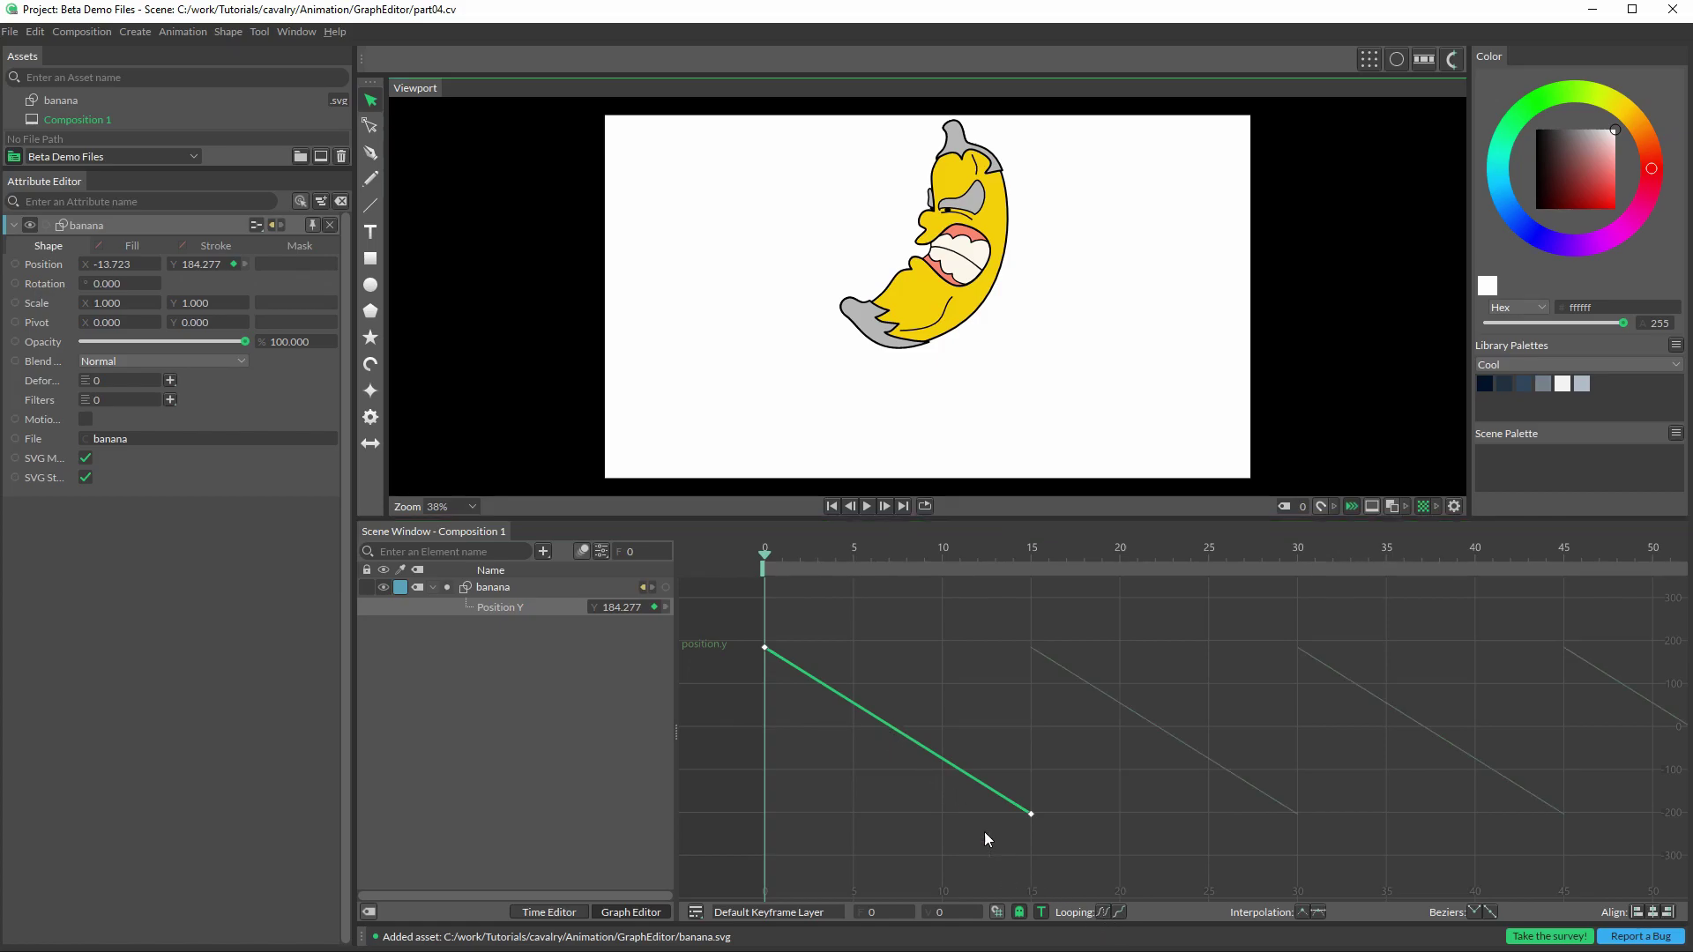
{"action": "left_click_drag", "start_coordinate": [765, 549], "coordinate": [1033, 672]}
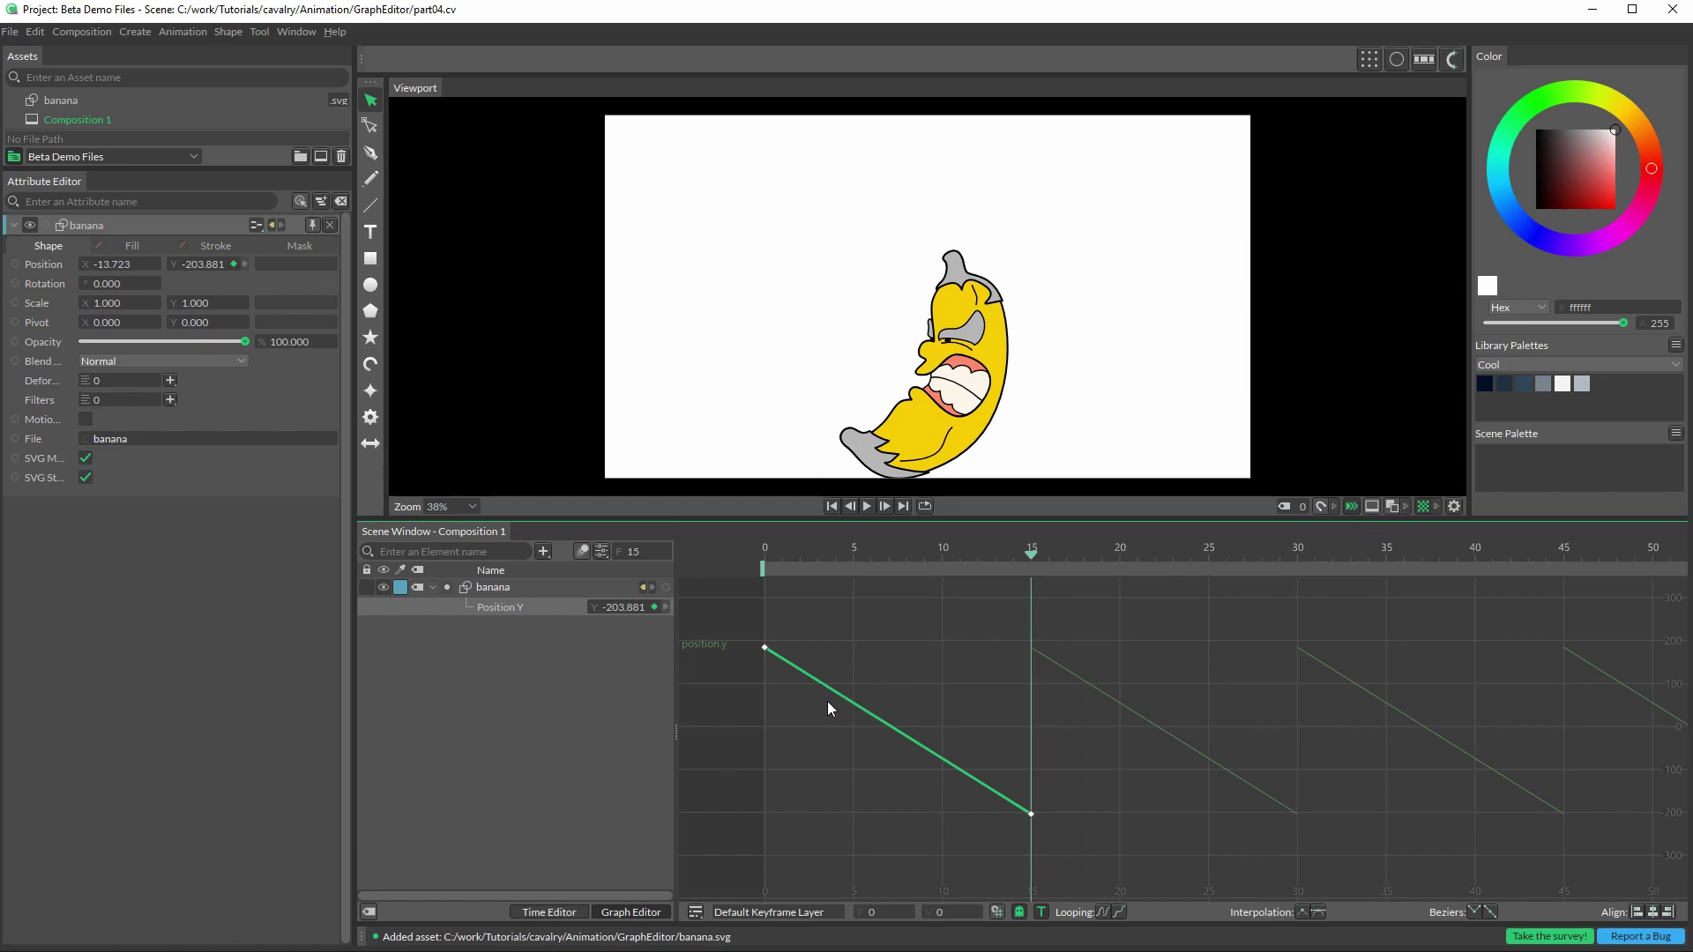
Step: Set the Position Y curve's Loop After option to Oscillate and scrub to frame 31 to preview the bounce
{"action": "left_click_drag", "start_coordinate": [918, 656], "coordinate": [792, 760]}
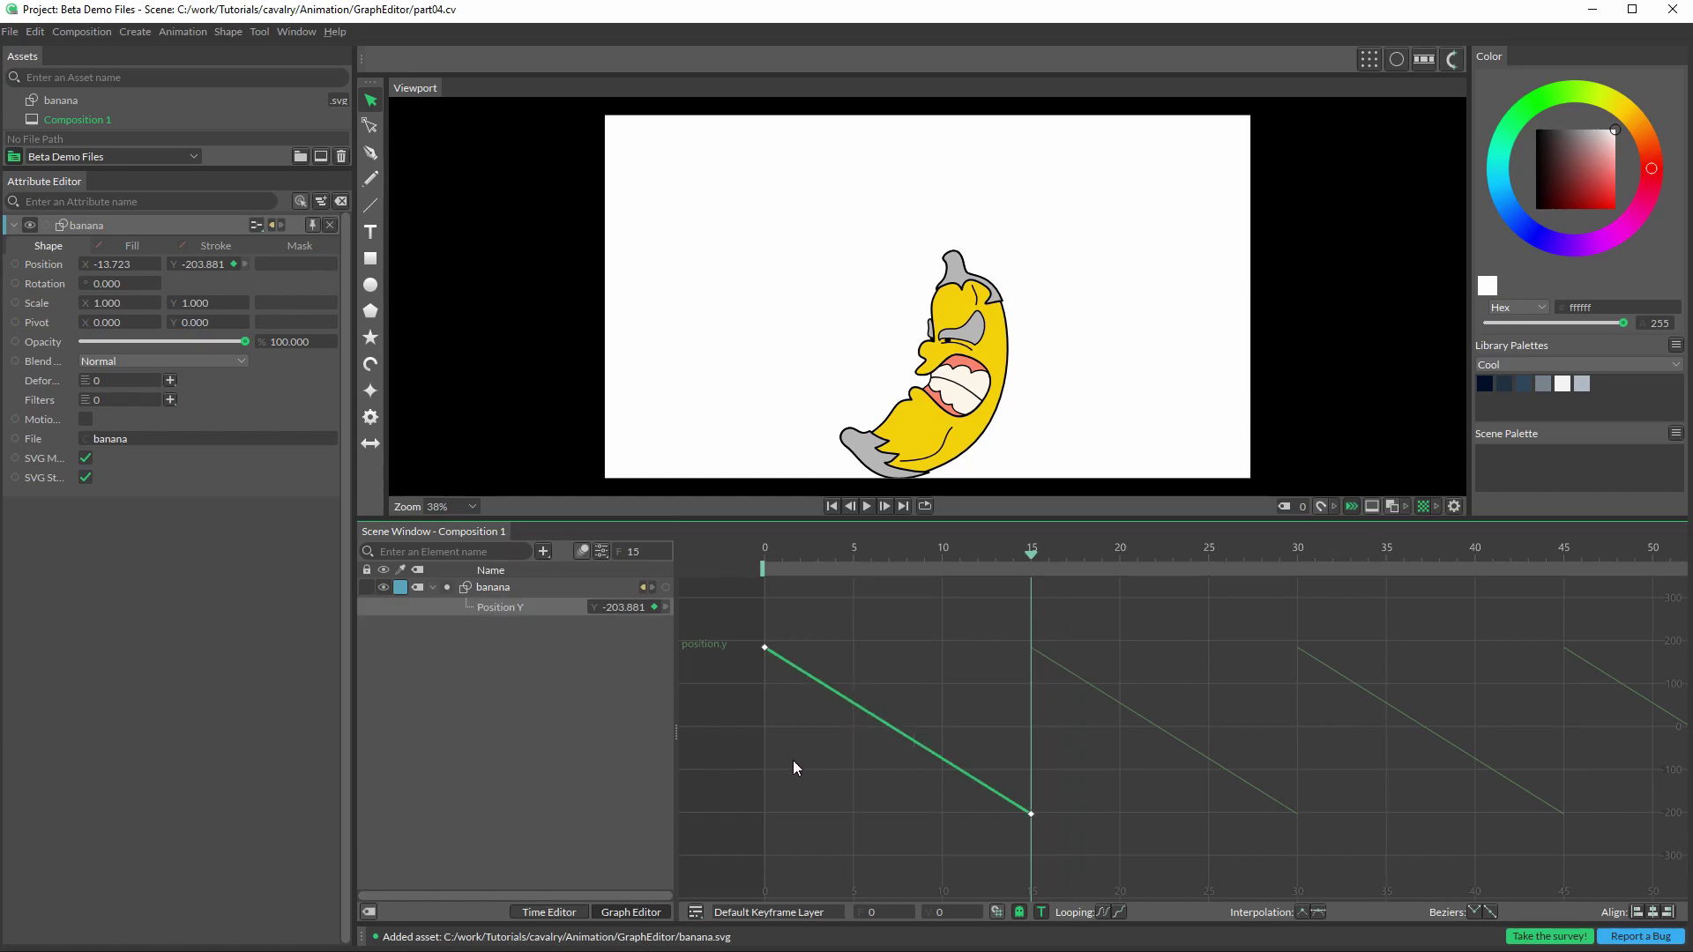
{"action": "right_click", "coordinate": [838, 690]}
{"action": "mouse_move", "coordinate": [871, 716]}
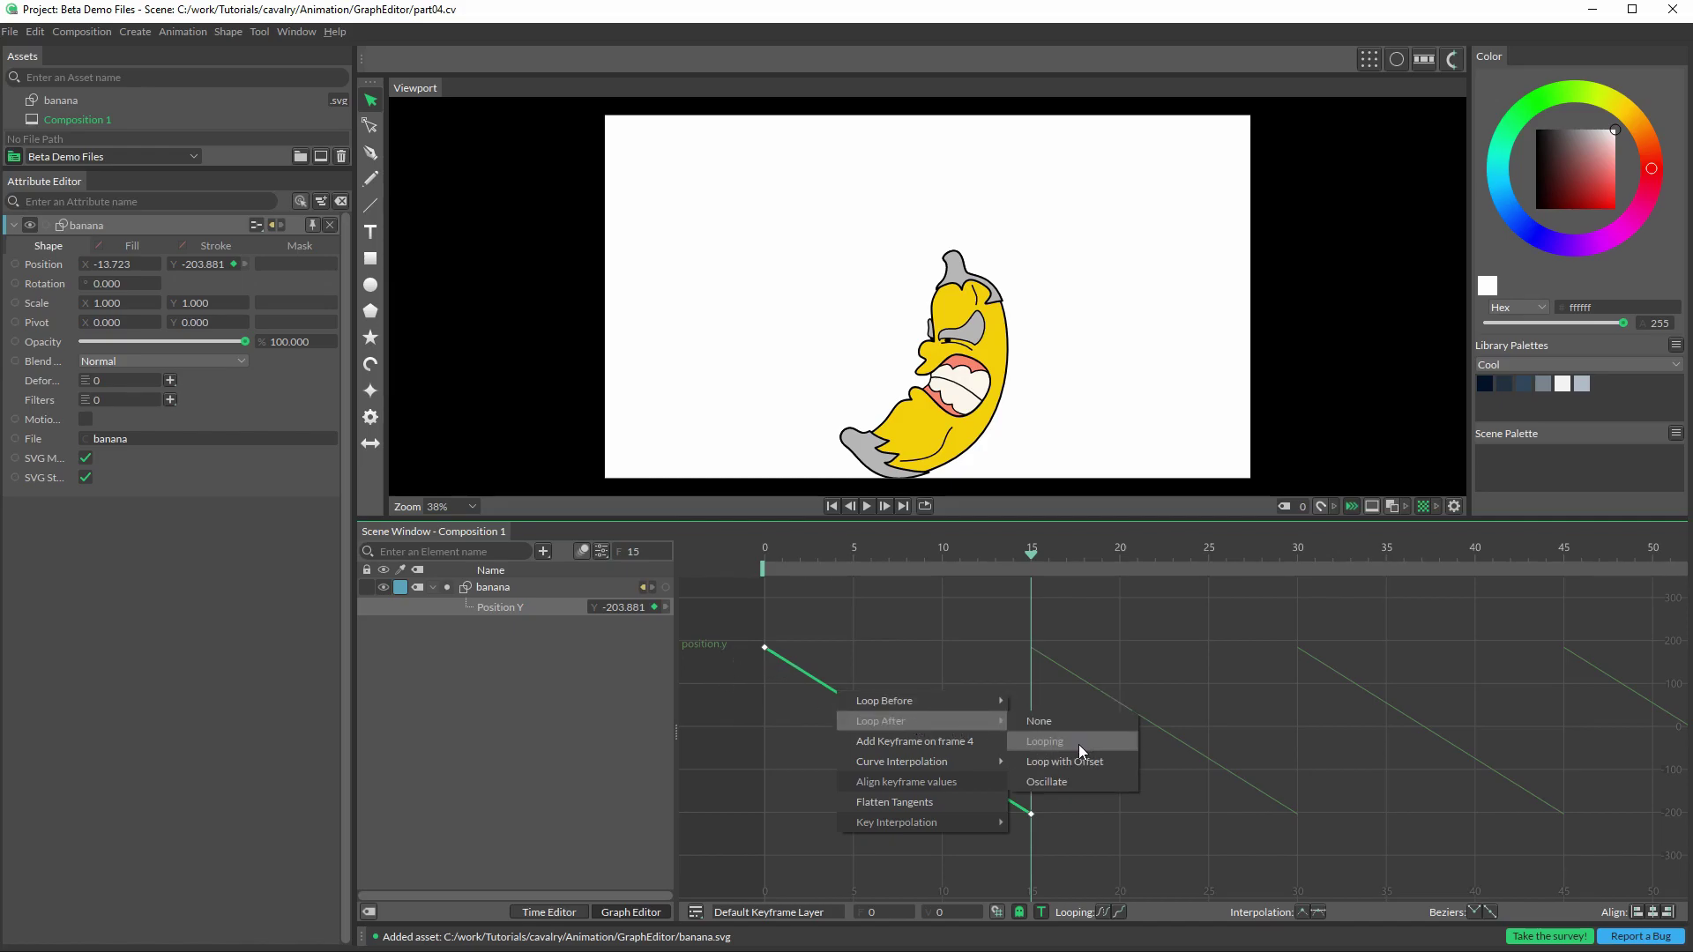
{"action": "left_click", "coordinate": [1047, 781]}
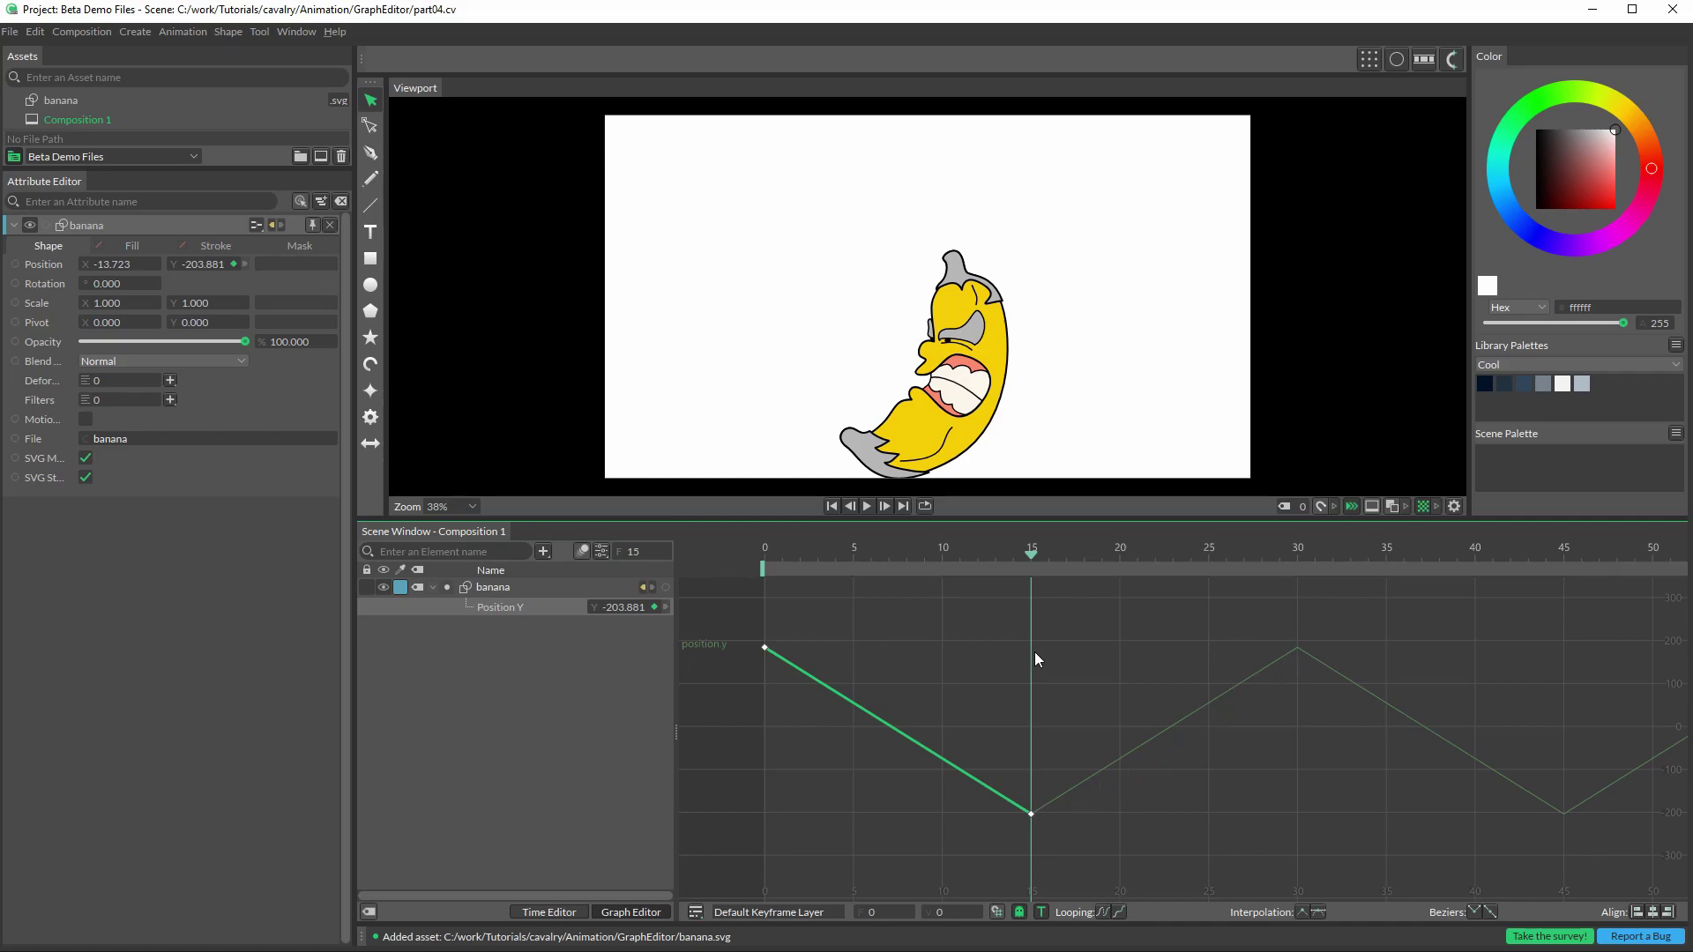
{"action": "left_click_drag", "start_coordinate": [1035, 547], "coordinate": [1318, 620]}
Step: Set the first Position Y keyframe to Bezier interpolation so the curve gets an editable tangent handle
{"action": "left_click_drag", "start_coordinate": [883, 596], "coordinate": [734, 679]}
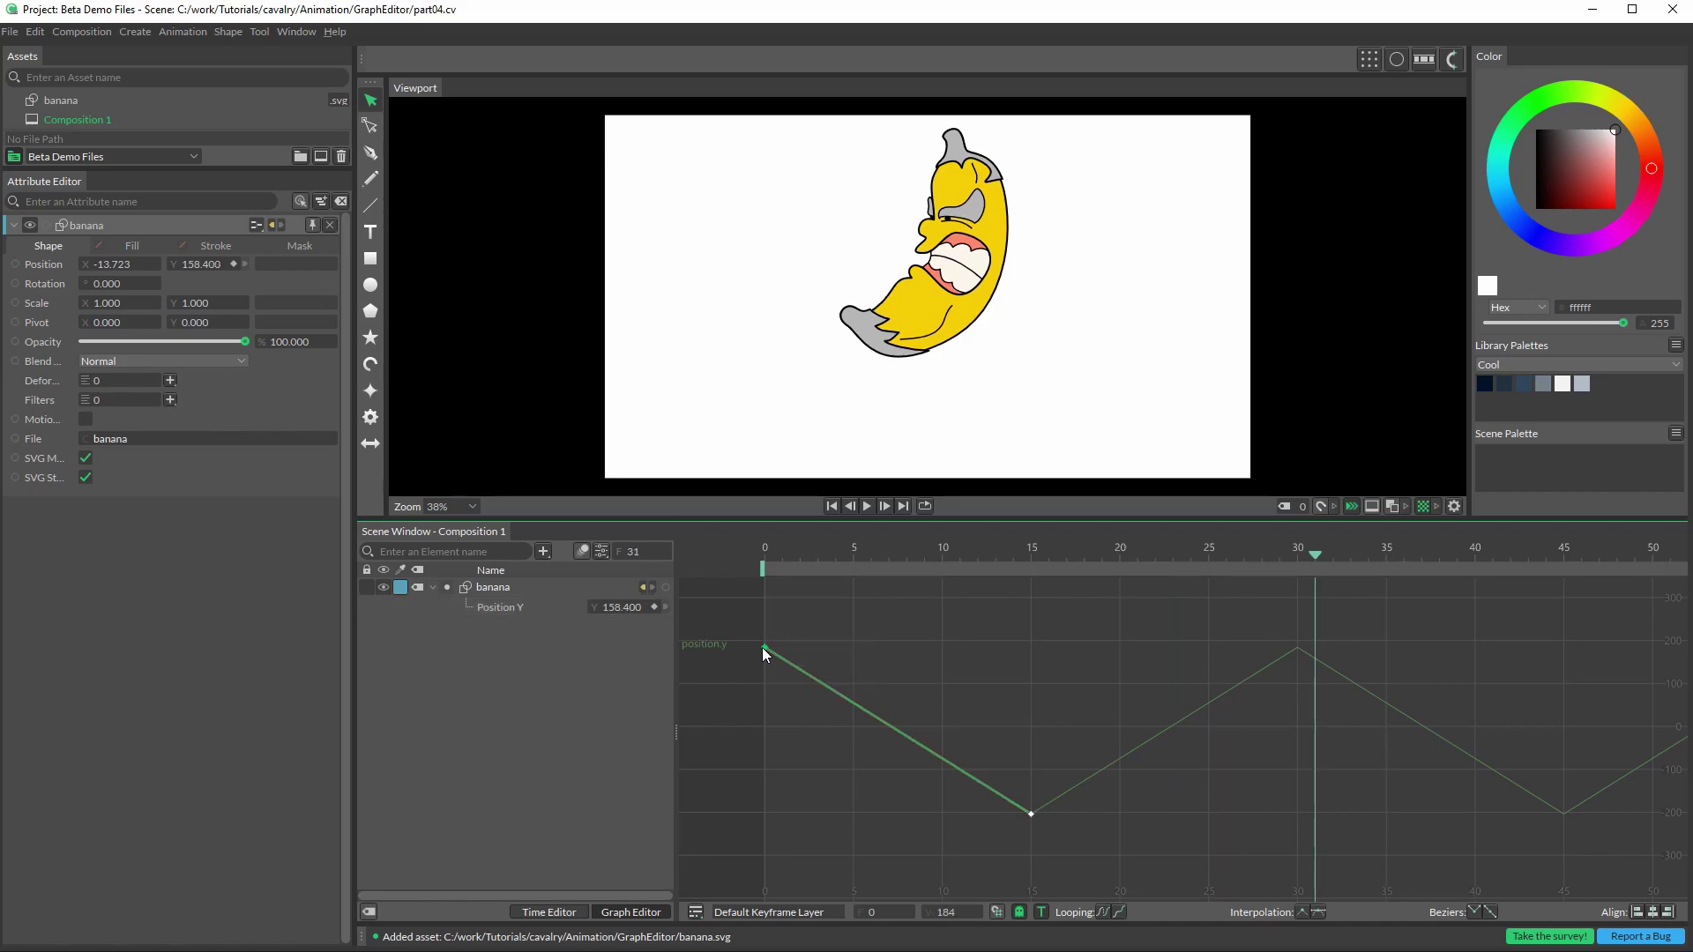
{"action": "left_click", "coordinate": [1318, 914]}
{"action": "left_click", "coordinate": [1318, 914]}
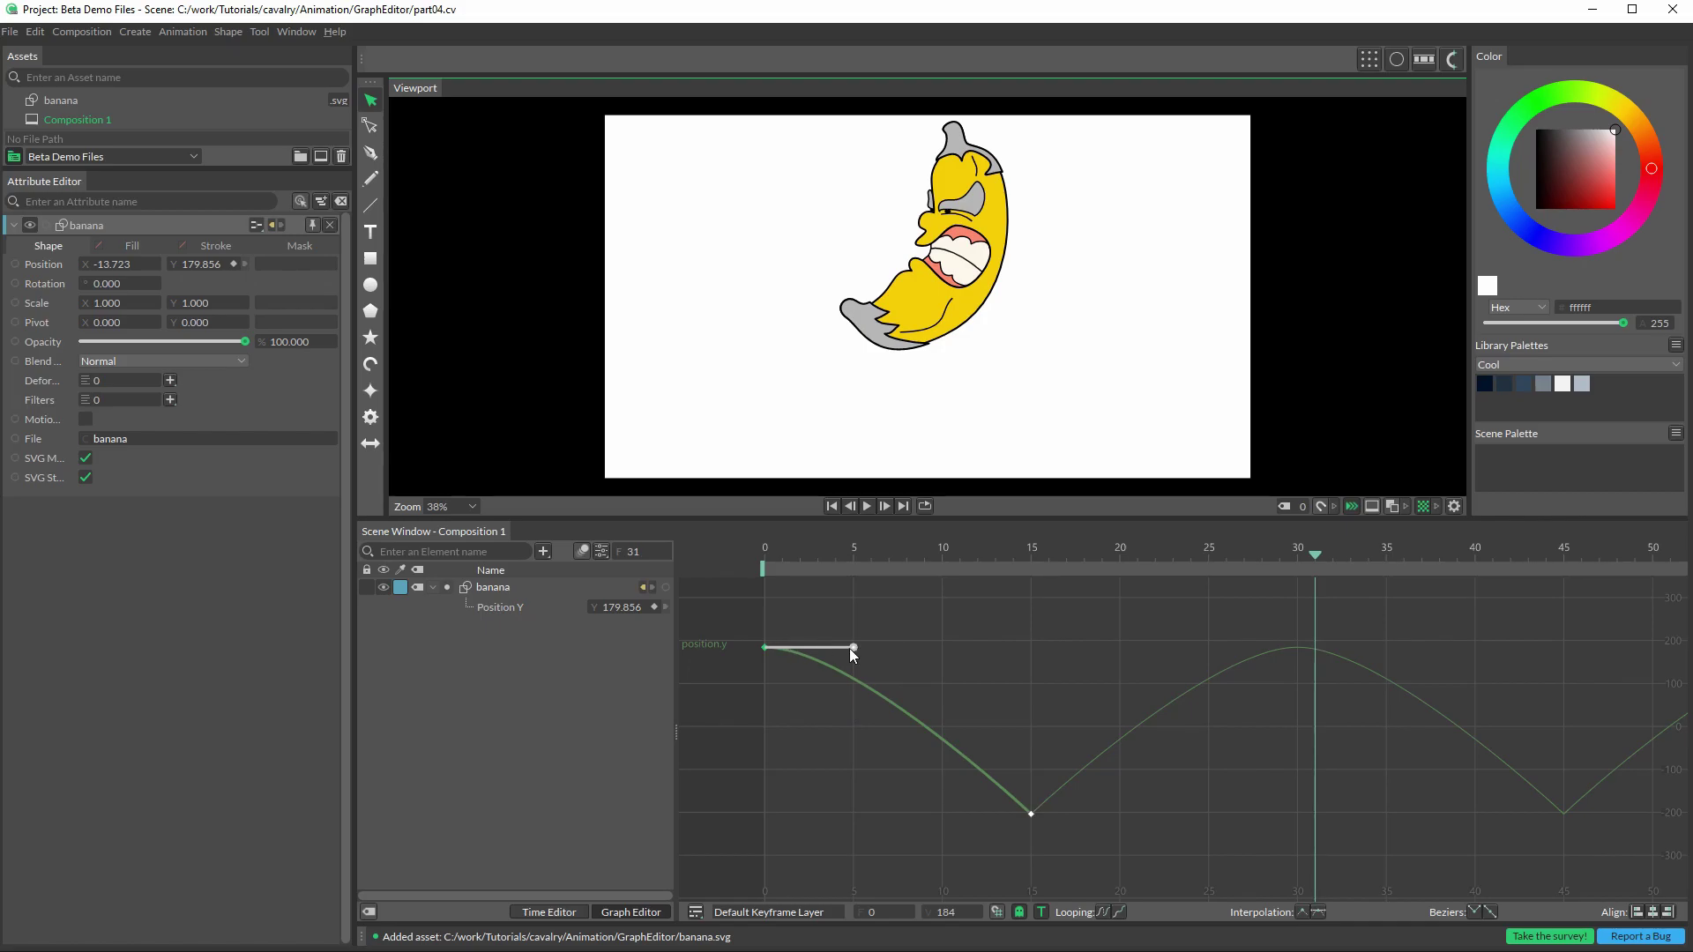
Step: Try steeper upward and downward angles for the first keyframe's tangent handle, undoing a change in between
{"action": "left_click_drag", "start_coordinate": [853, 647], "coordinate": [1012, 571]}
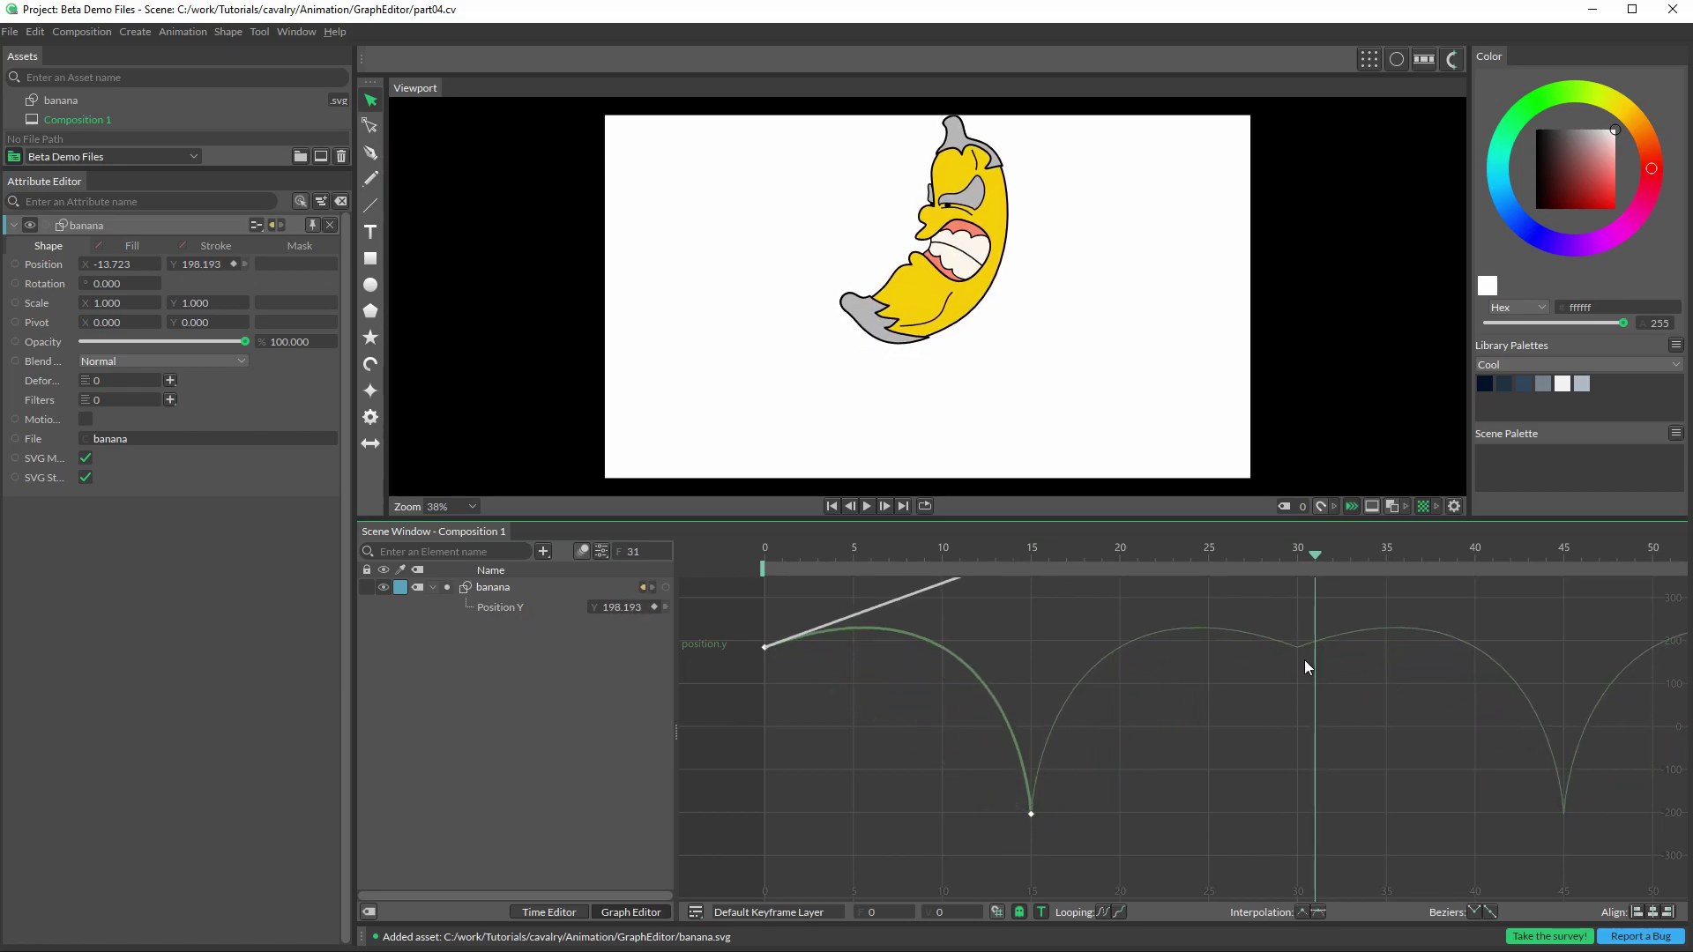
{"action": "key", "text": "ctrl+z"}
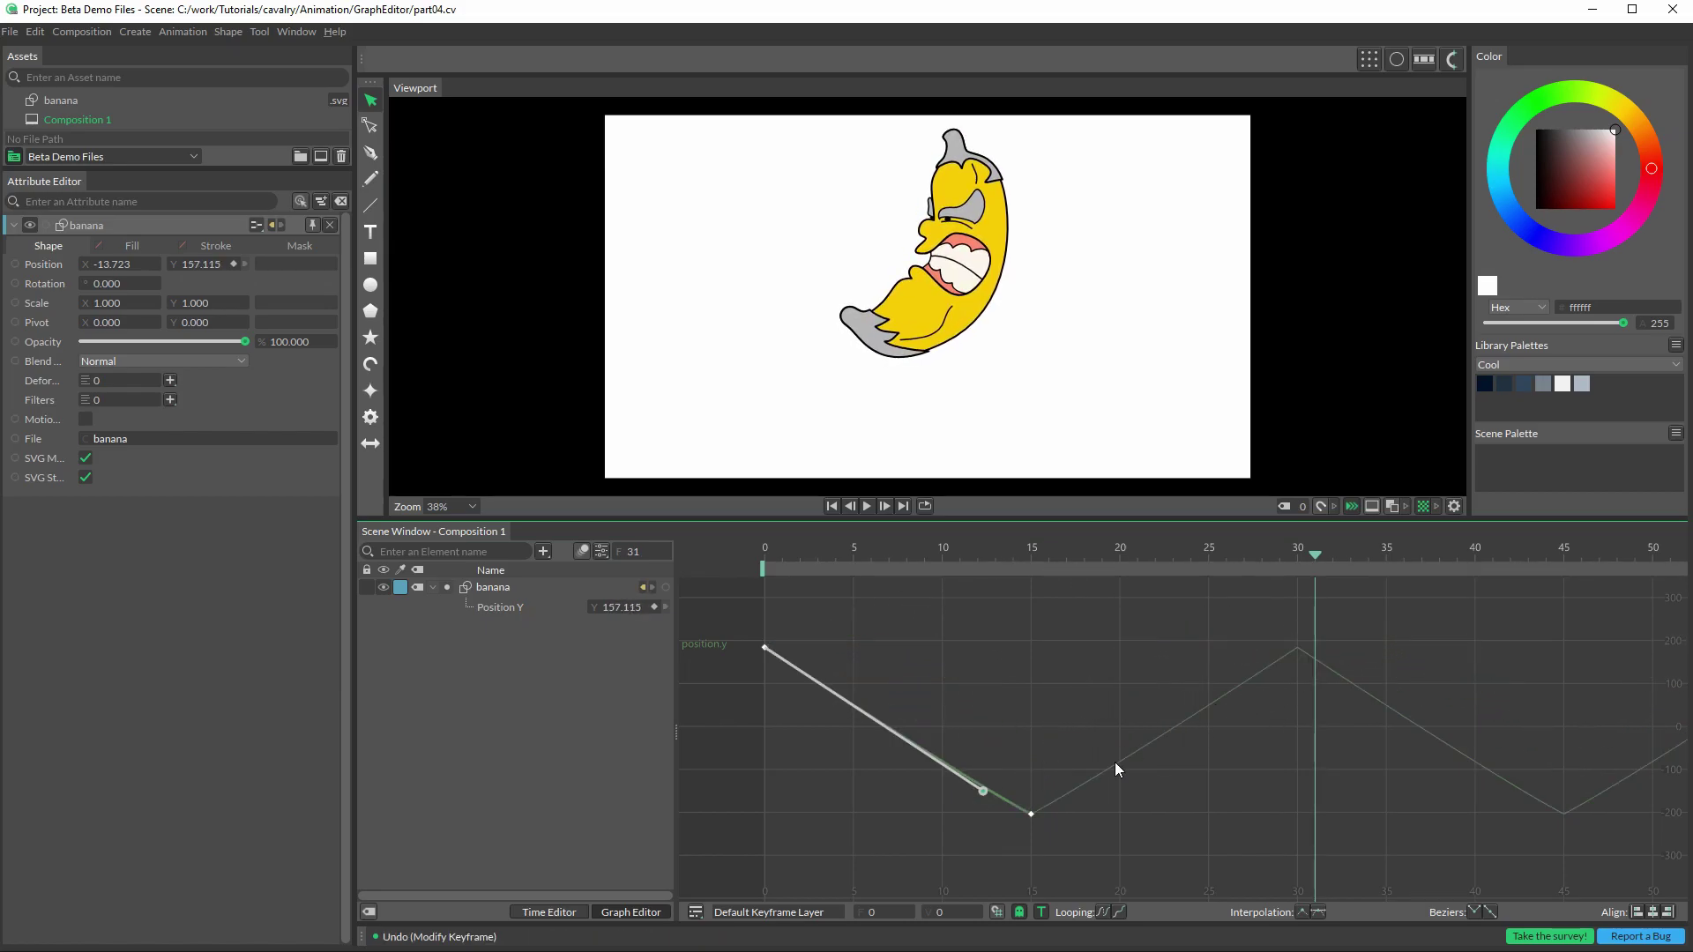
{"action": "left_click_drag", "start_coordinate": [981, 791], "coordinate": [975, 670]}
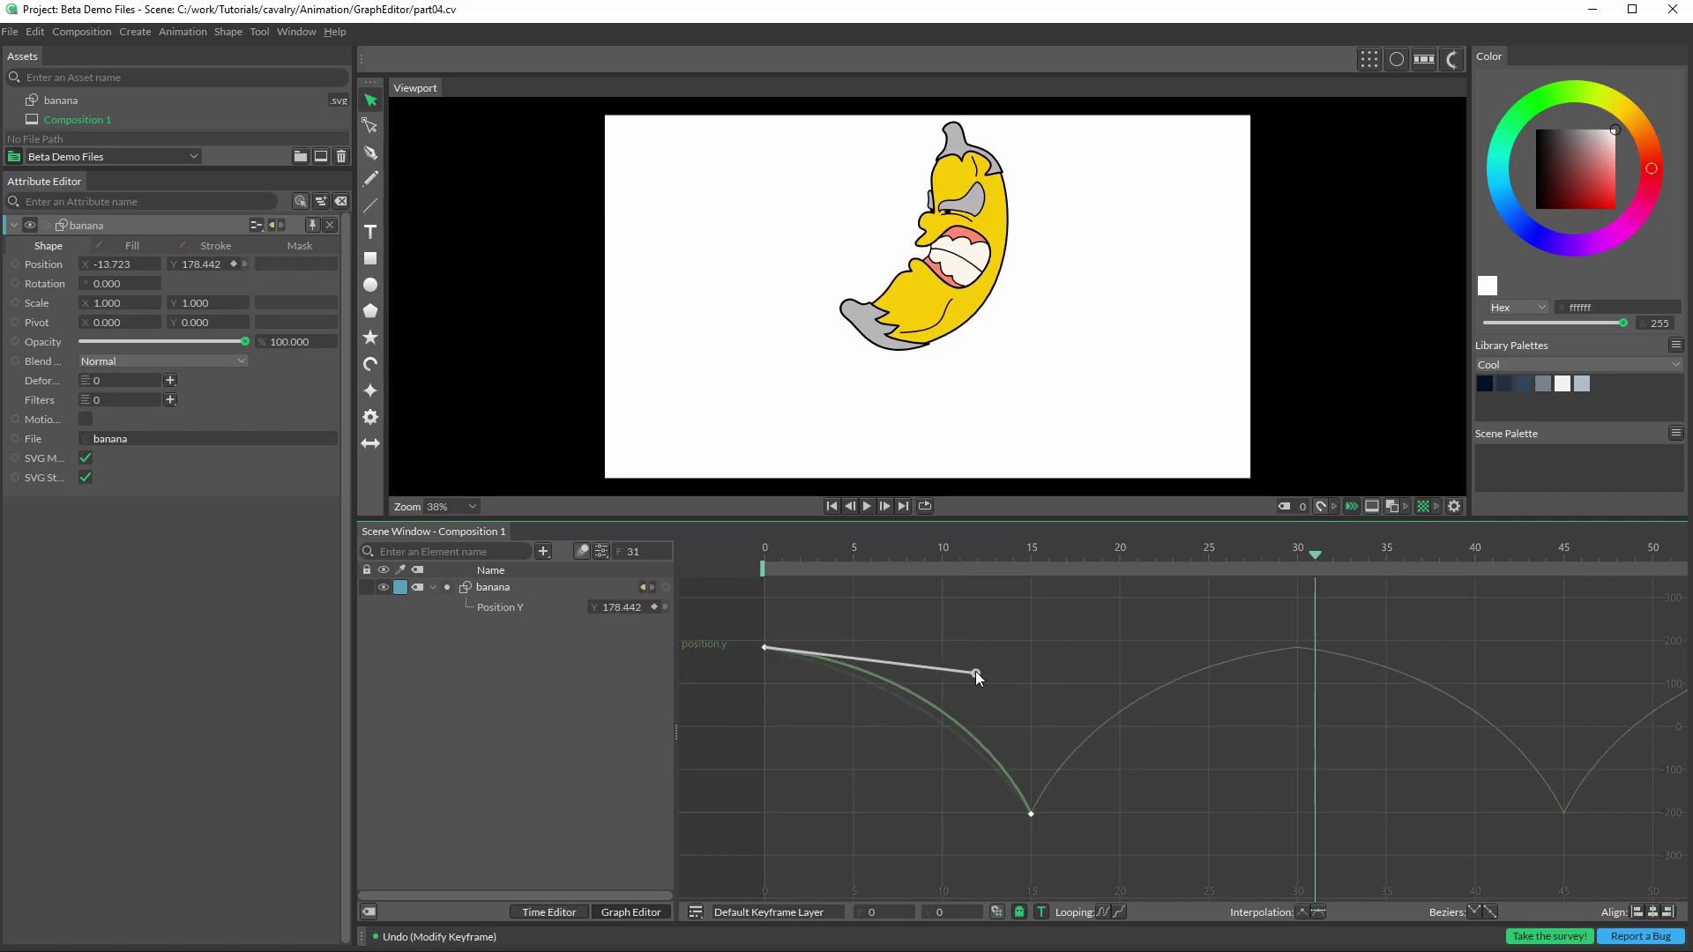
Step: Flatten the first keyframe's tangent and extend its handle horizontally to about frame 14
{"action": "right_click", "coordinate": [919, 665]}
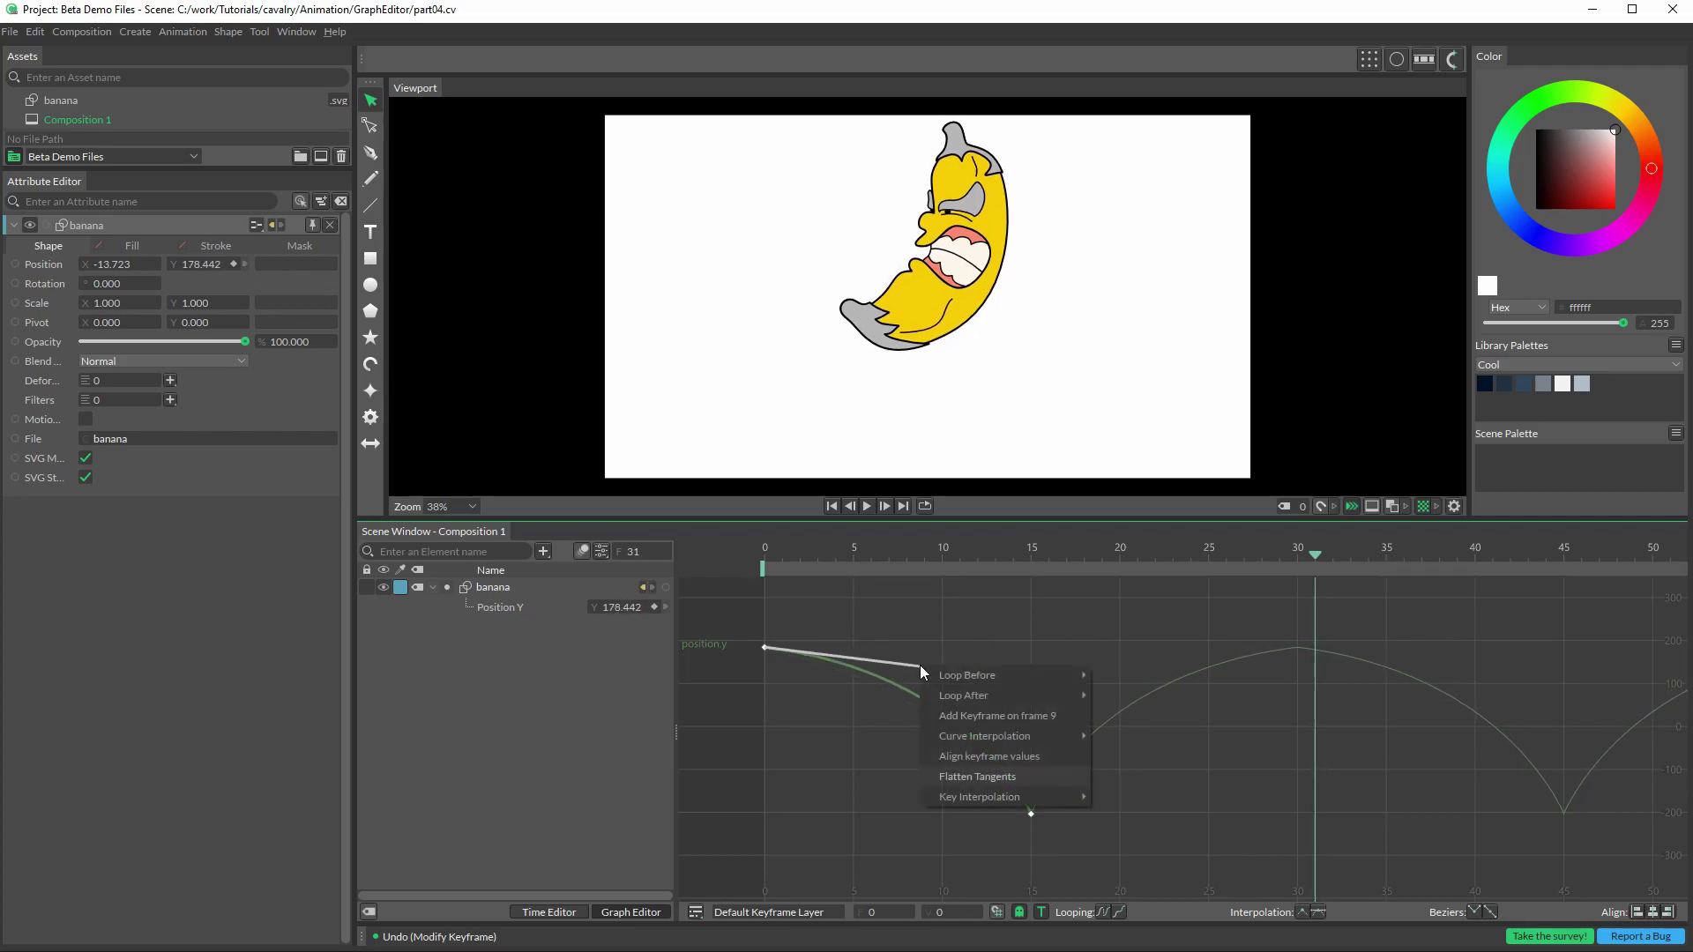
{"action": "left_click", "coordinate": [981, 775]}
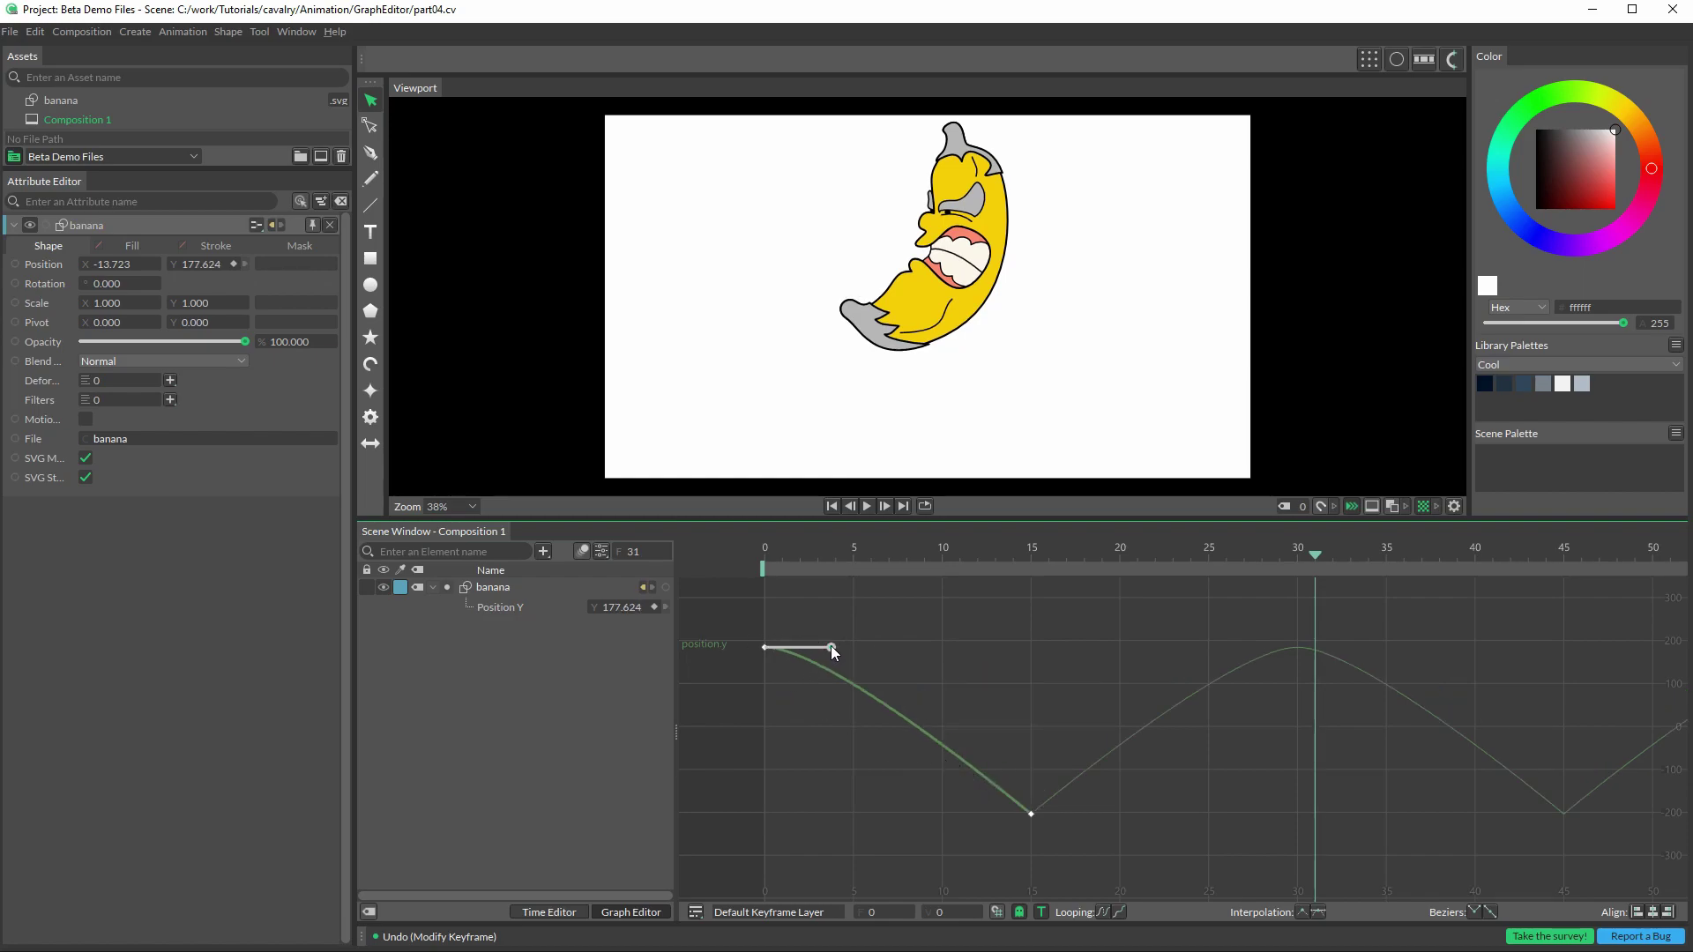
{"action": "left_click_drag", "start_coordinate": [832, 646], "coordinate": [1014, 655]}
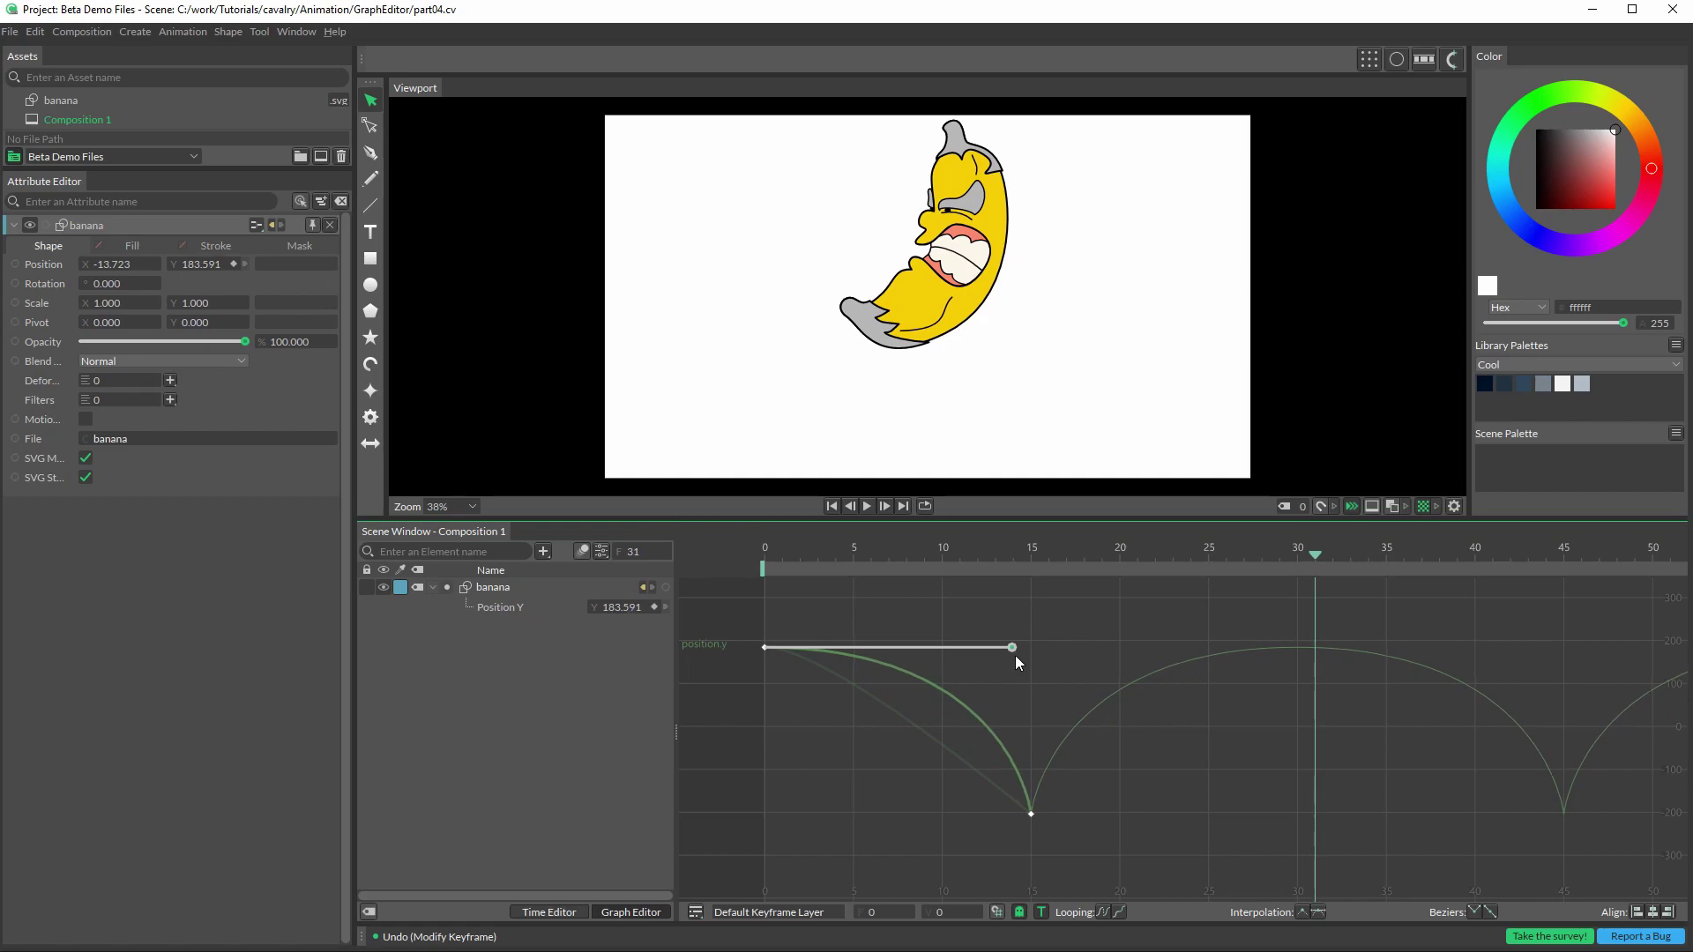
Step: Examine the repeated arcs of the Position Y curve and play back the banana's bounce
{"action": "scroll", "coordinate": [1199, 721], "scroll_direction": "down", "scroll_amount": 2}
{"action": "scroll", "coordinate": [1201, 728], "scroll_direction": "down", "scroll_amount": 3}
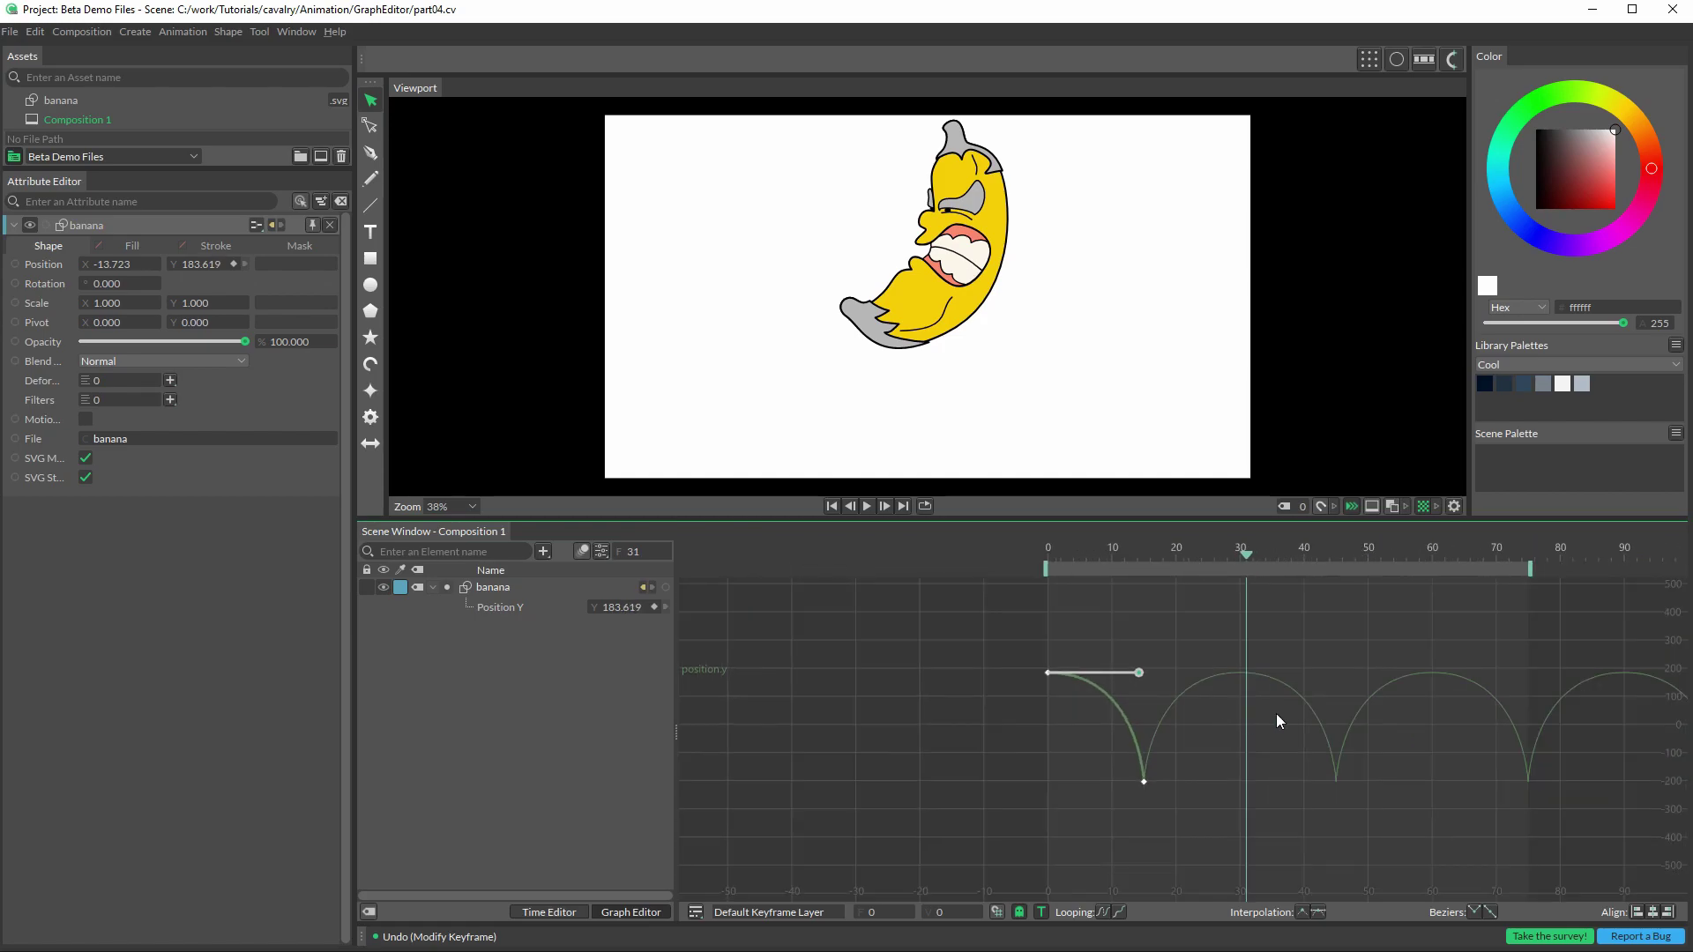
{"action": "left_click_drag", "start_coordinate": [1487, 667], "coordinate": [1299, 695]}
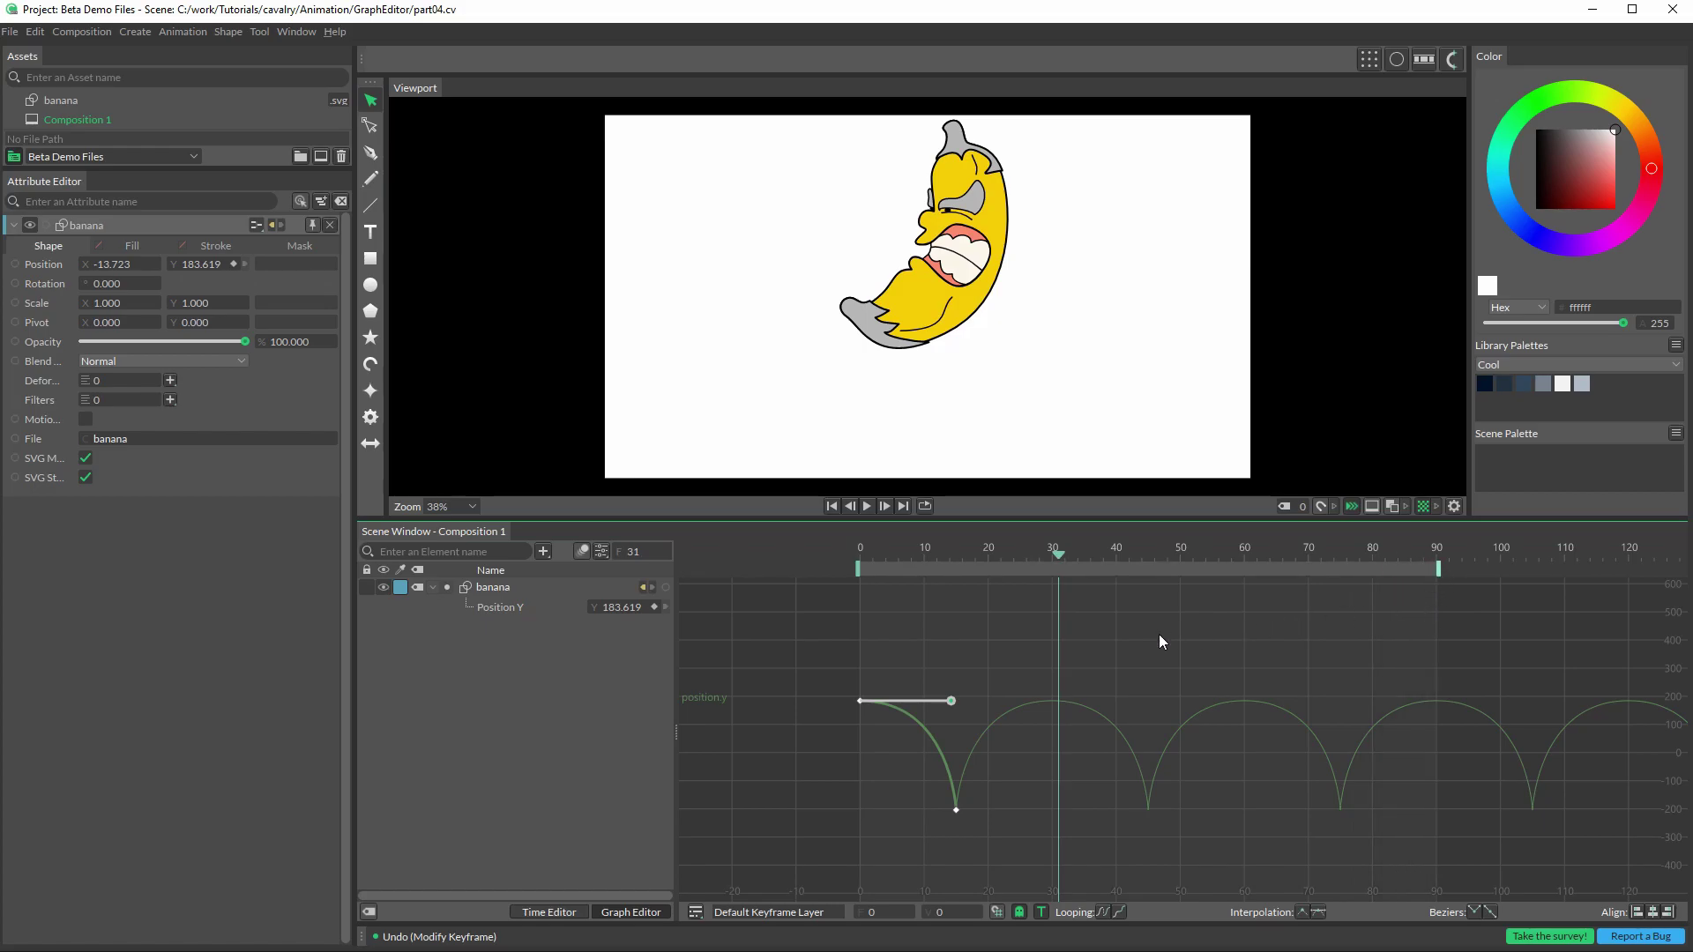
{"action": "key", "text": "space"}
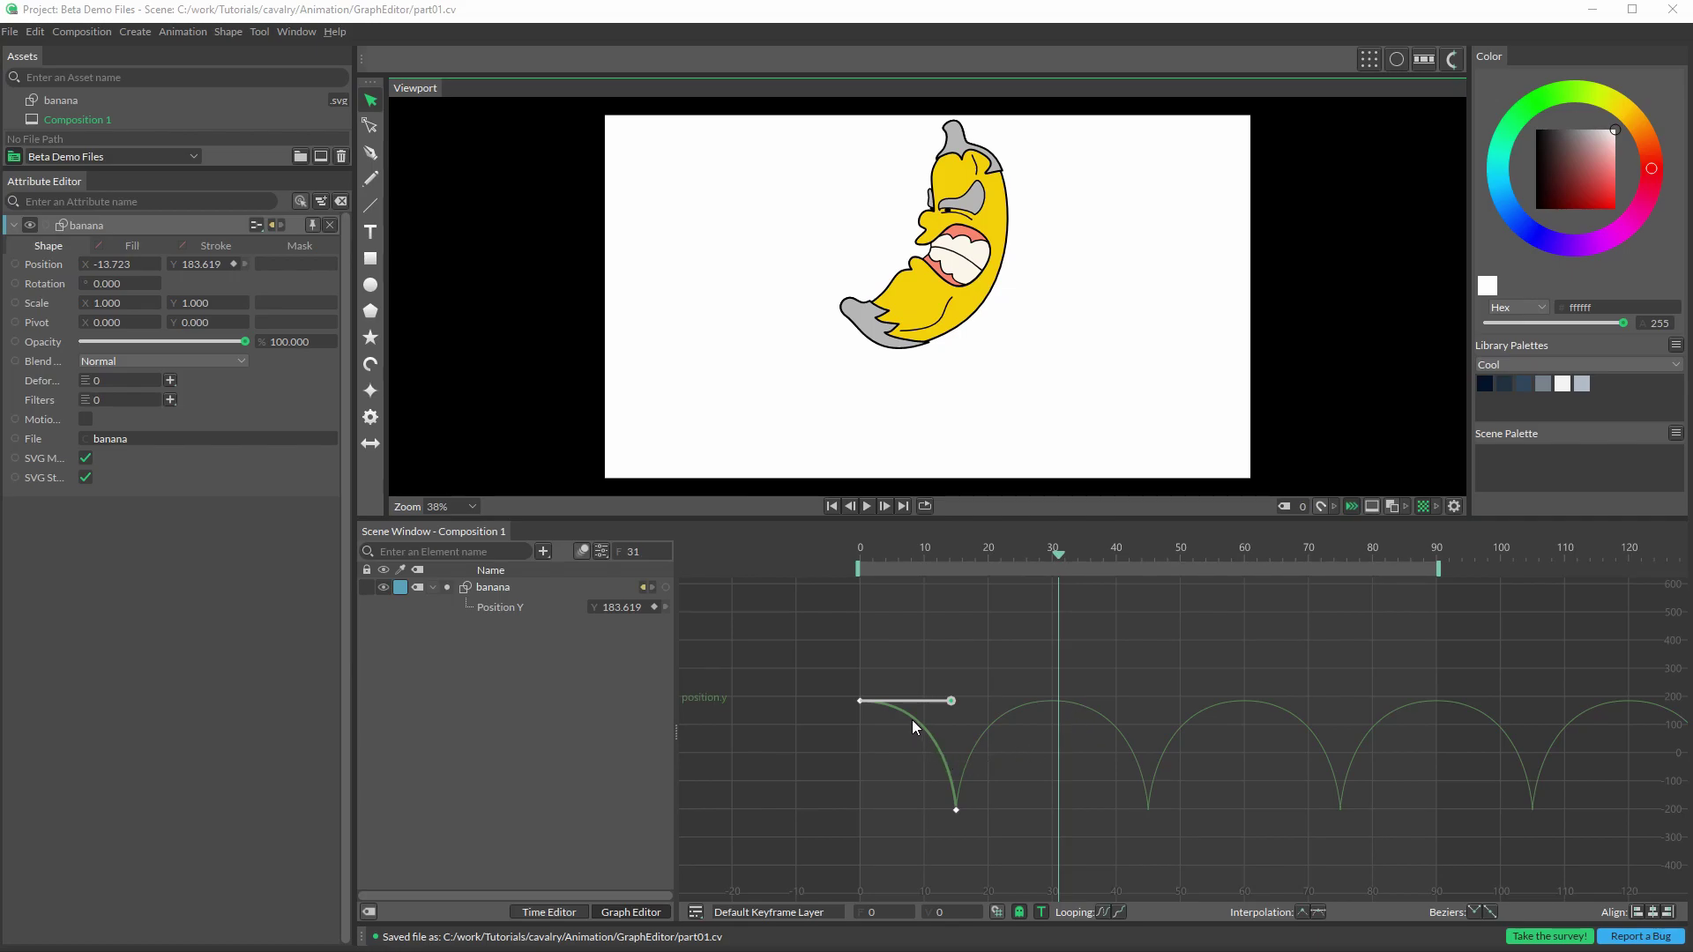
Step: Set both Position Y keyframes to linear interpolation
{"action": "left_click", "coordinate": [892, 743]}
{"action": "scroll", "coordinate": [896, 744], "scroll_direction": "up", "scroll_amount": 3}
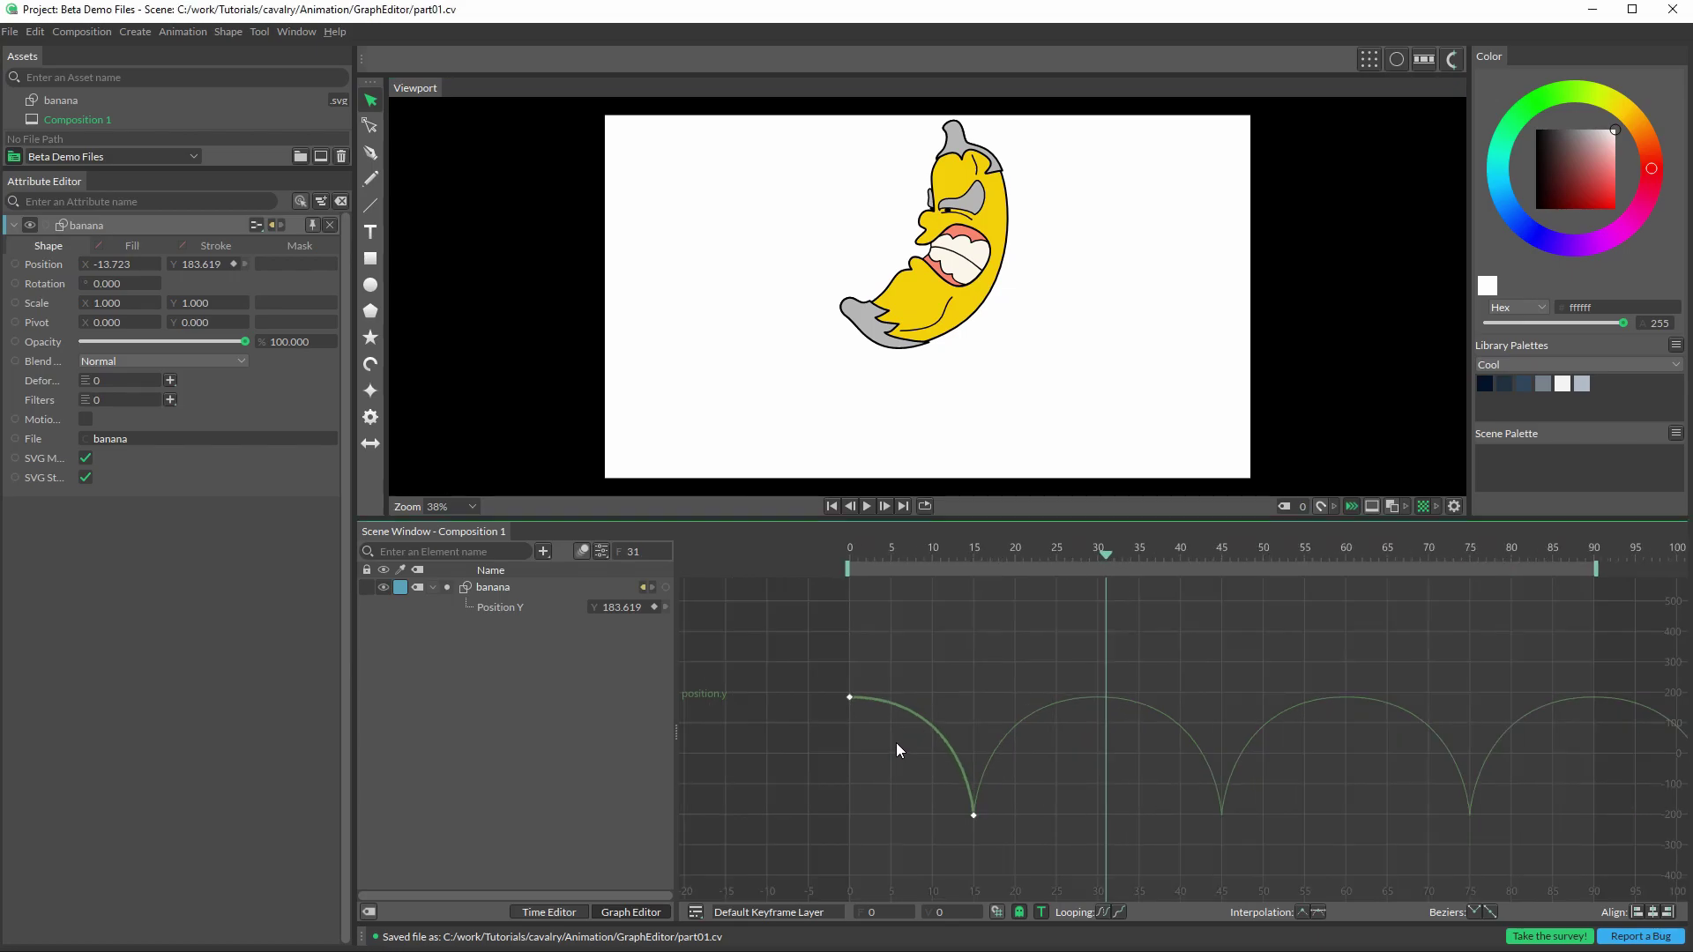
{"action": "left_click", "coordinate": [897, 743]}
{"action": "left_click_drag", "start_coordinate": [788, 647], "coordinate": [1072, 882]}
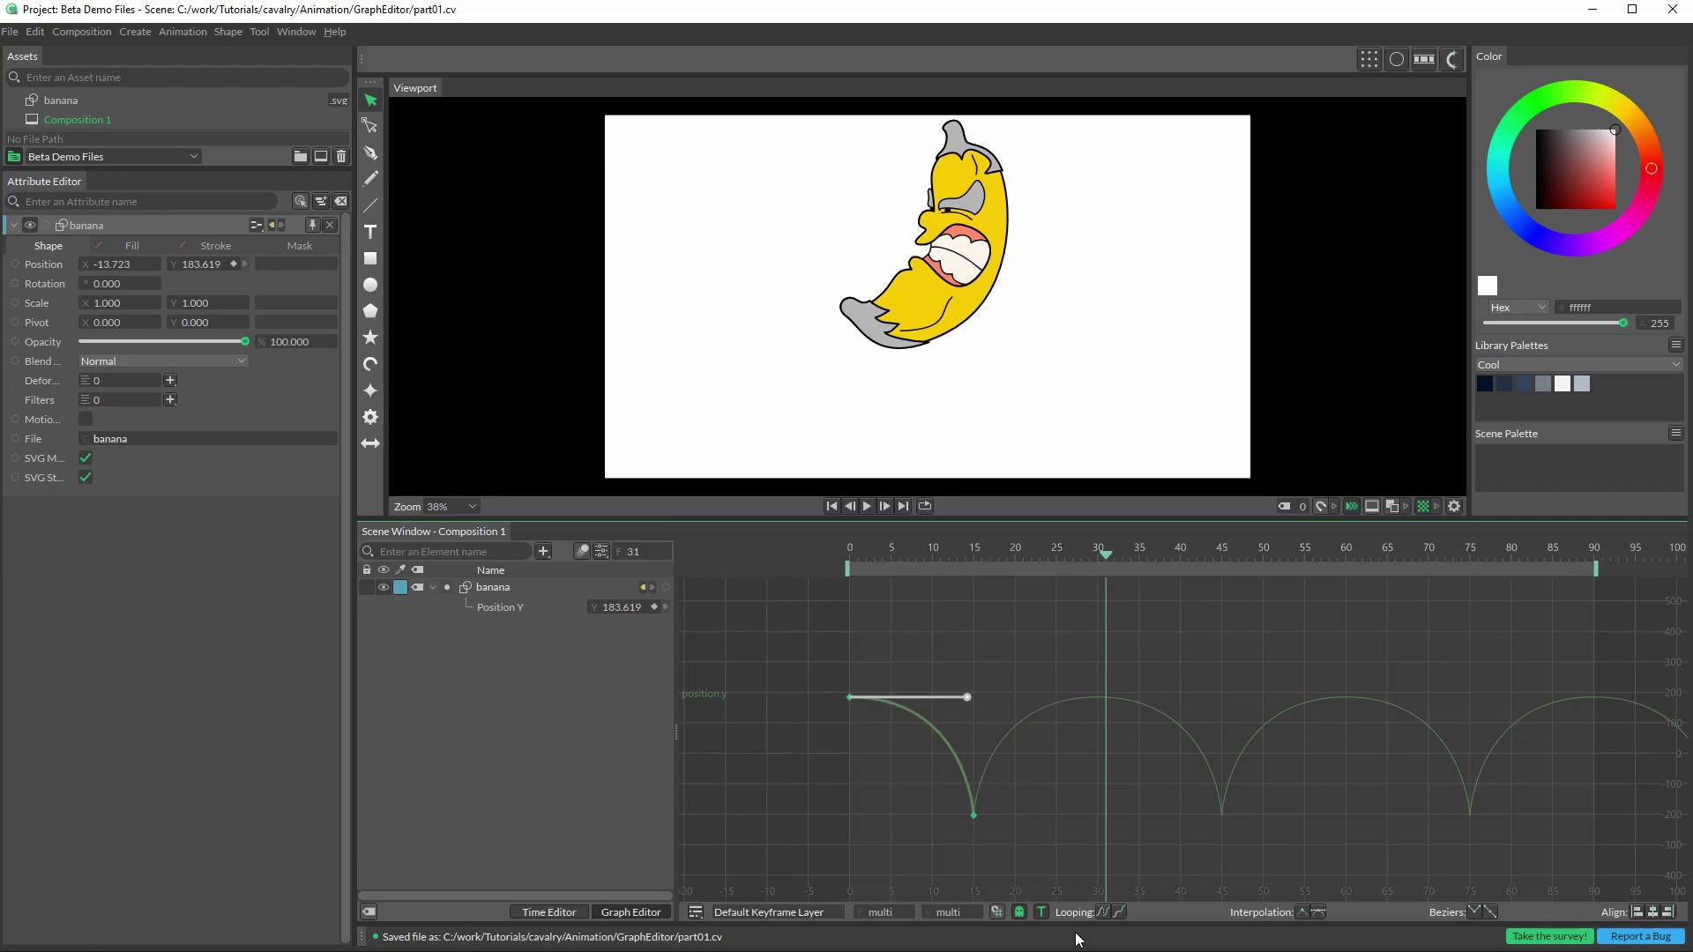
{"action": "left_click", "coordinate": [1302, 913]}
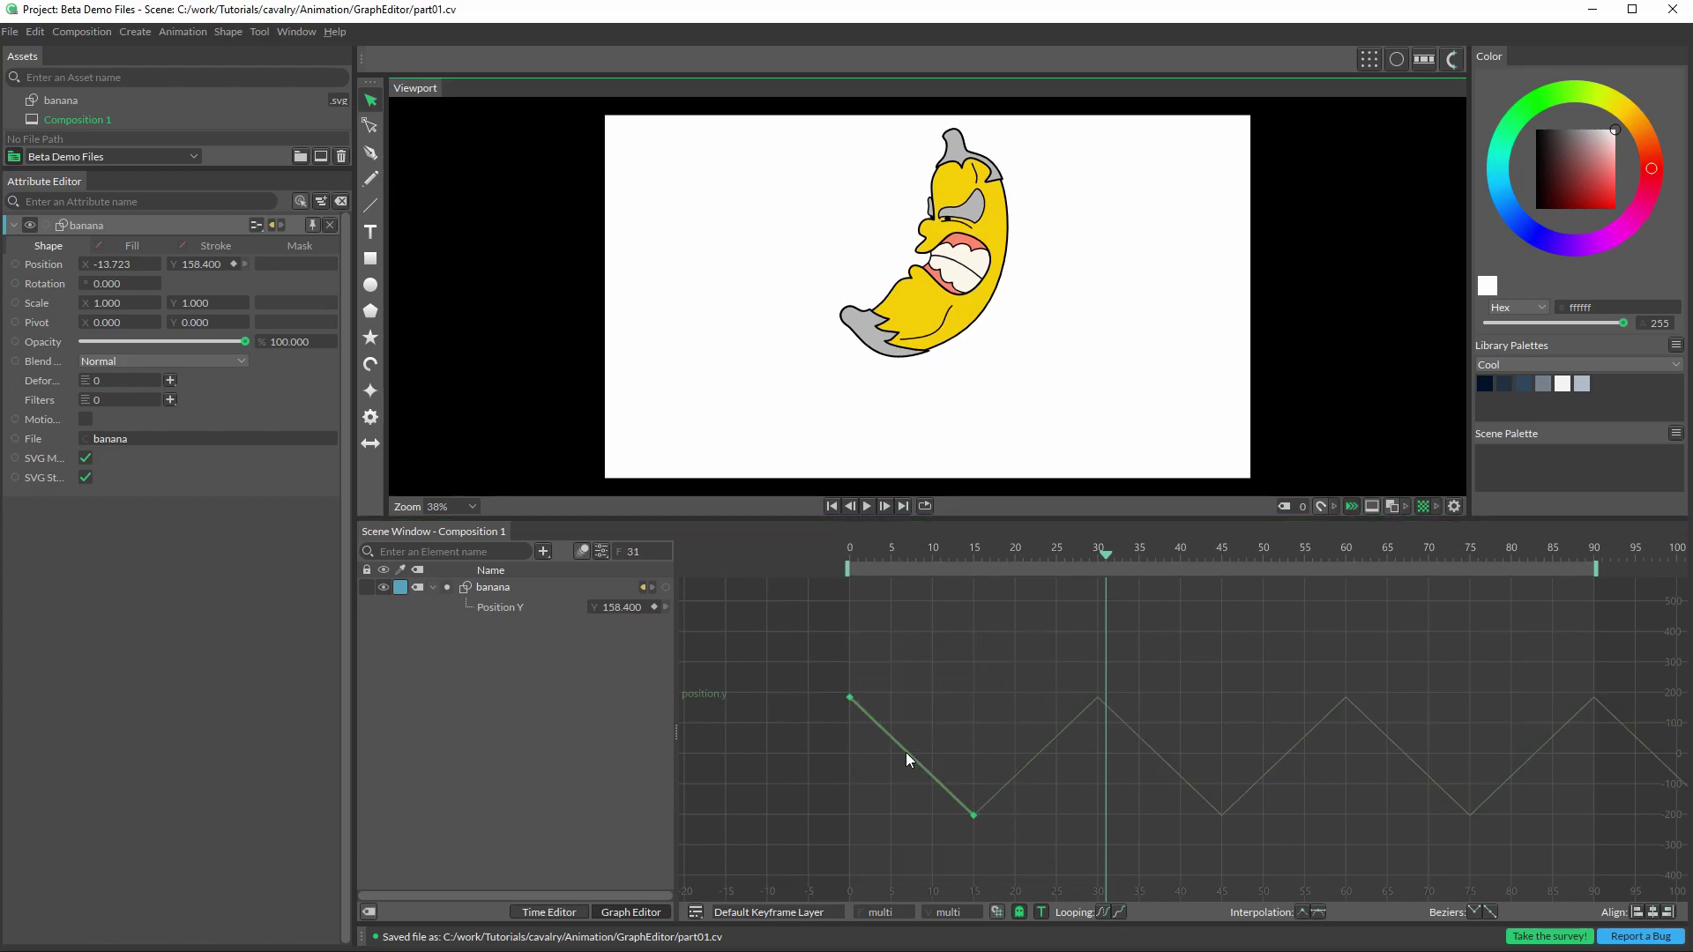
Step: Set the Position Y curve's Loop After option to None and scrub to frame 7
{"action": "left_click", "coordinate": [861, 780]}
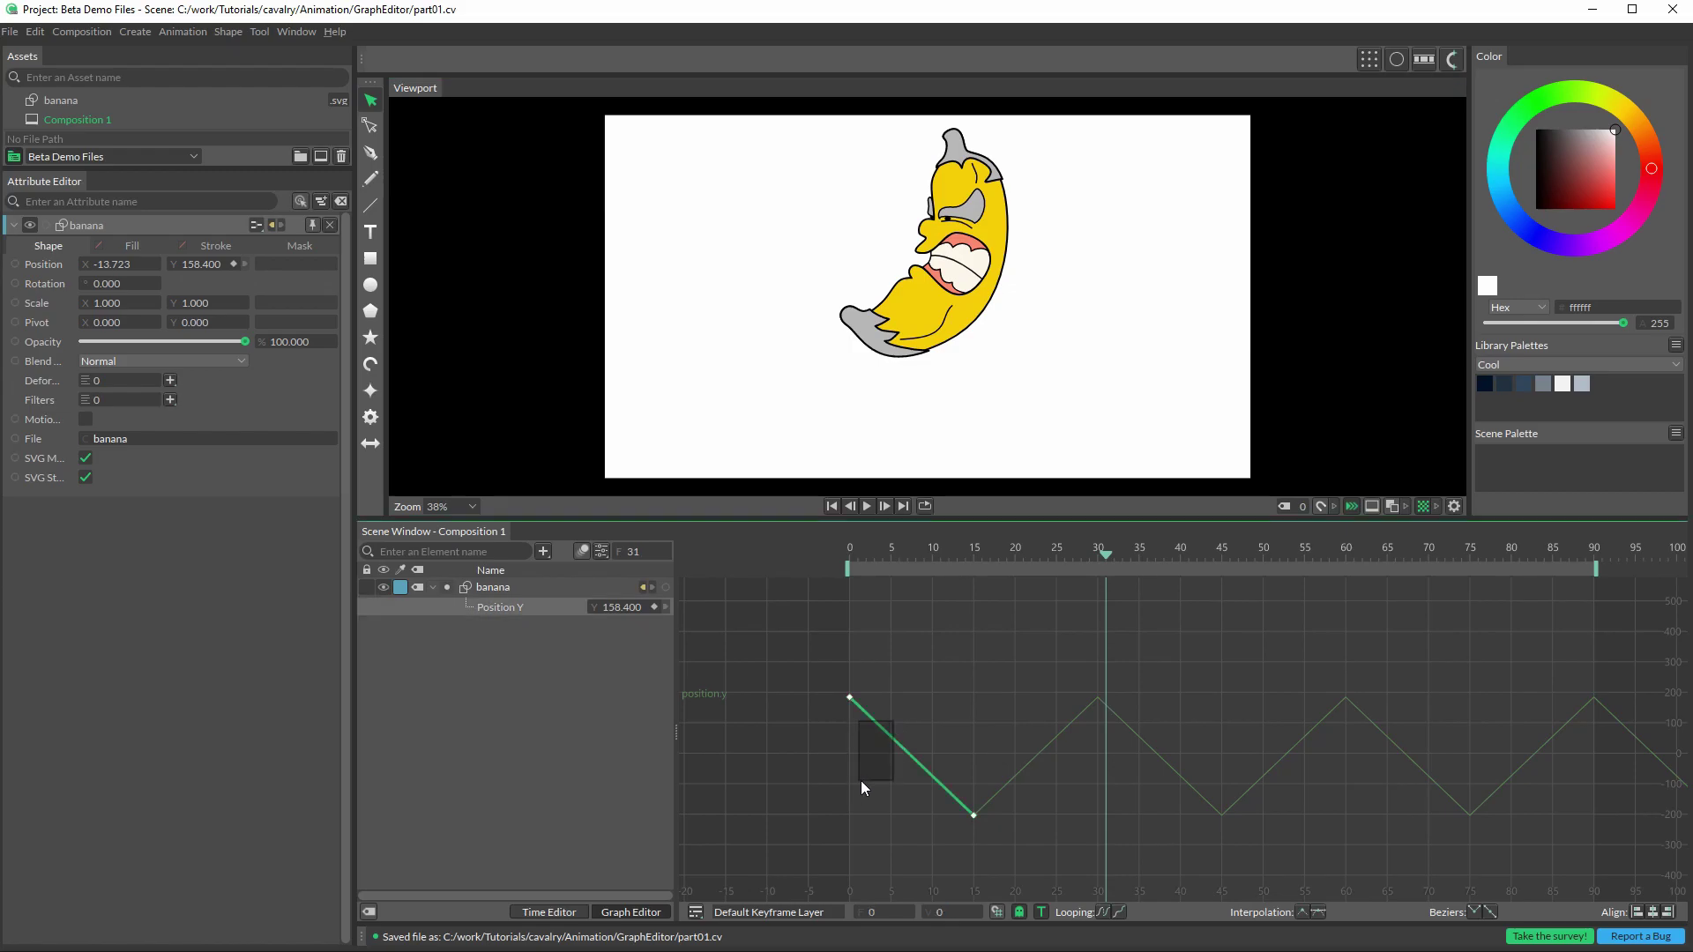
{"action": "right_click", "coordinate": [898, 746]}
{"action": "mouse_move", "coordinate": [948, 768]}
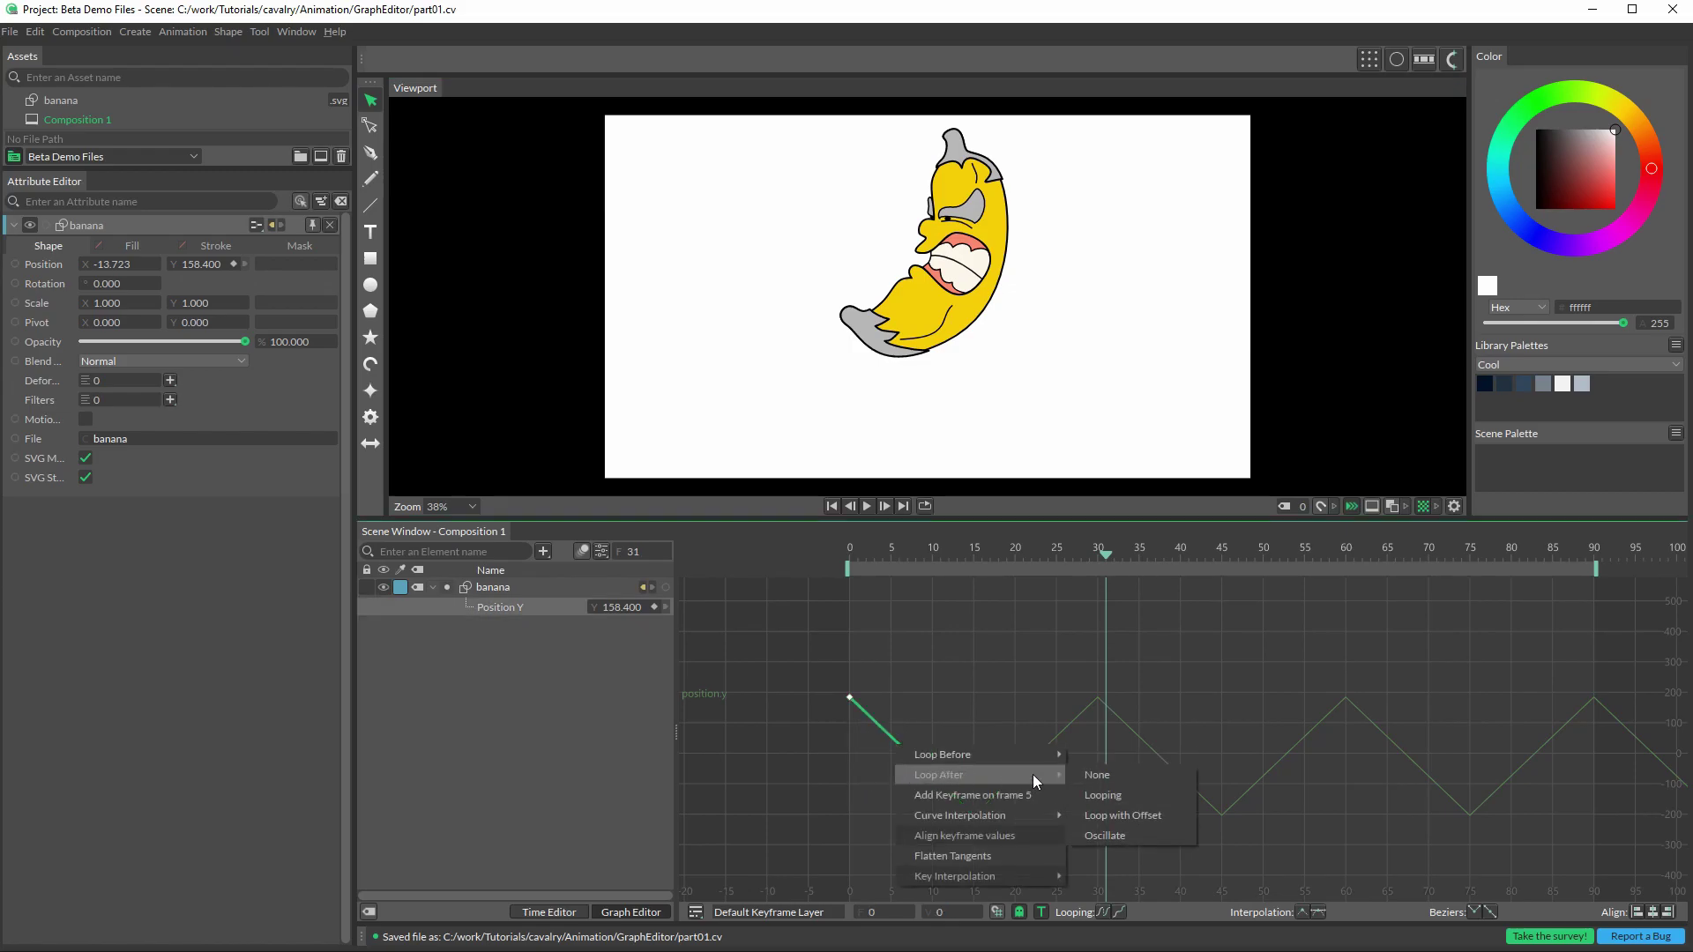
{"action": "left_click", "coordinate": [1097, 779]}
{"action": "left_click_drag", "start_coordinate": [1102, 555], "coordinate": [907, 609]}
{"action": "left_click_drag", "start_coordinate": [999, 752], "coordinate": [1023, 718]}
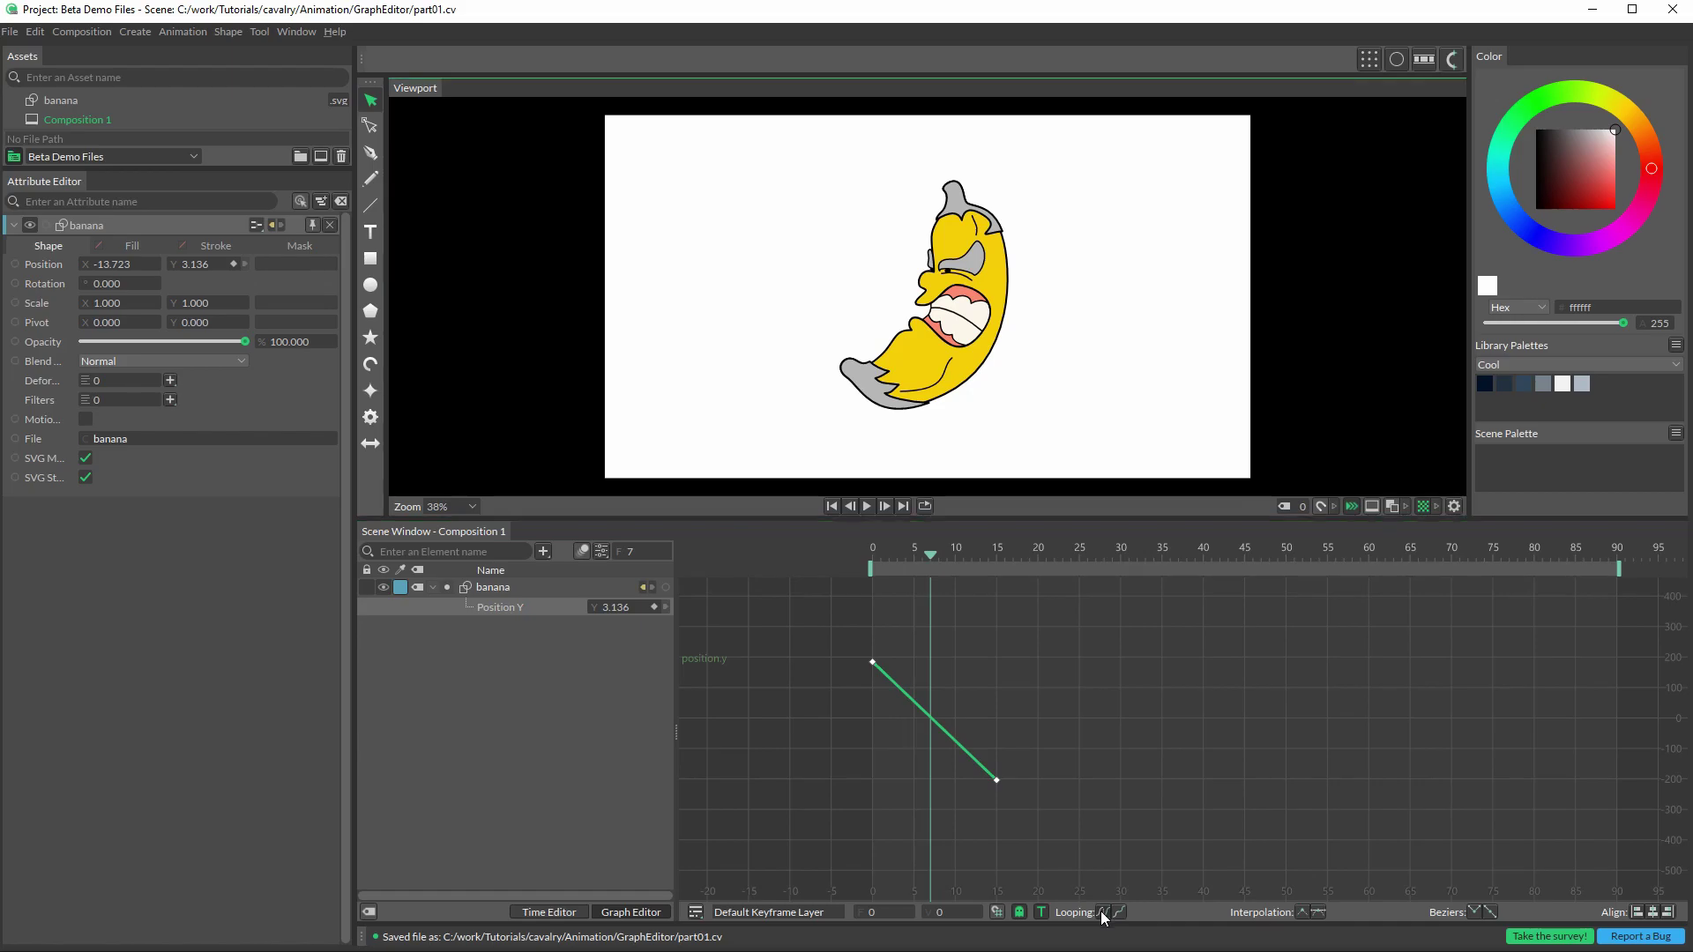
Step: Apply plain Looping to the Position Y curve and scrub to frame 15 to check the repeat
{"action": "left_click", "coordinate": [1102, 912]}
{"action": "scroll", "coordinate": [1019, 728], "scroll_direction": "up", "scroll_amount": 3}
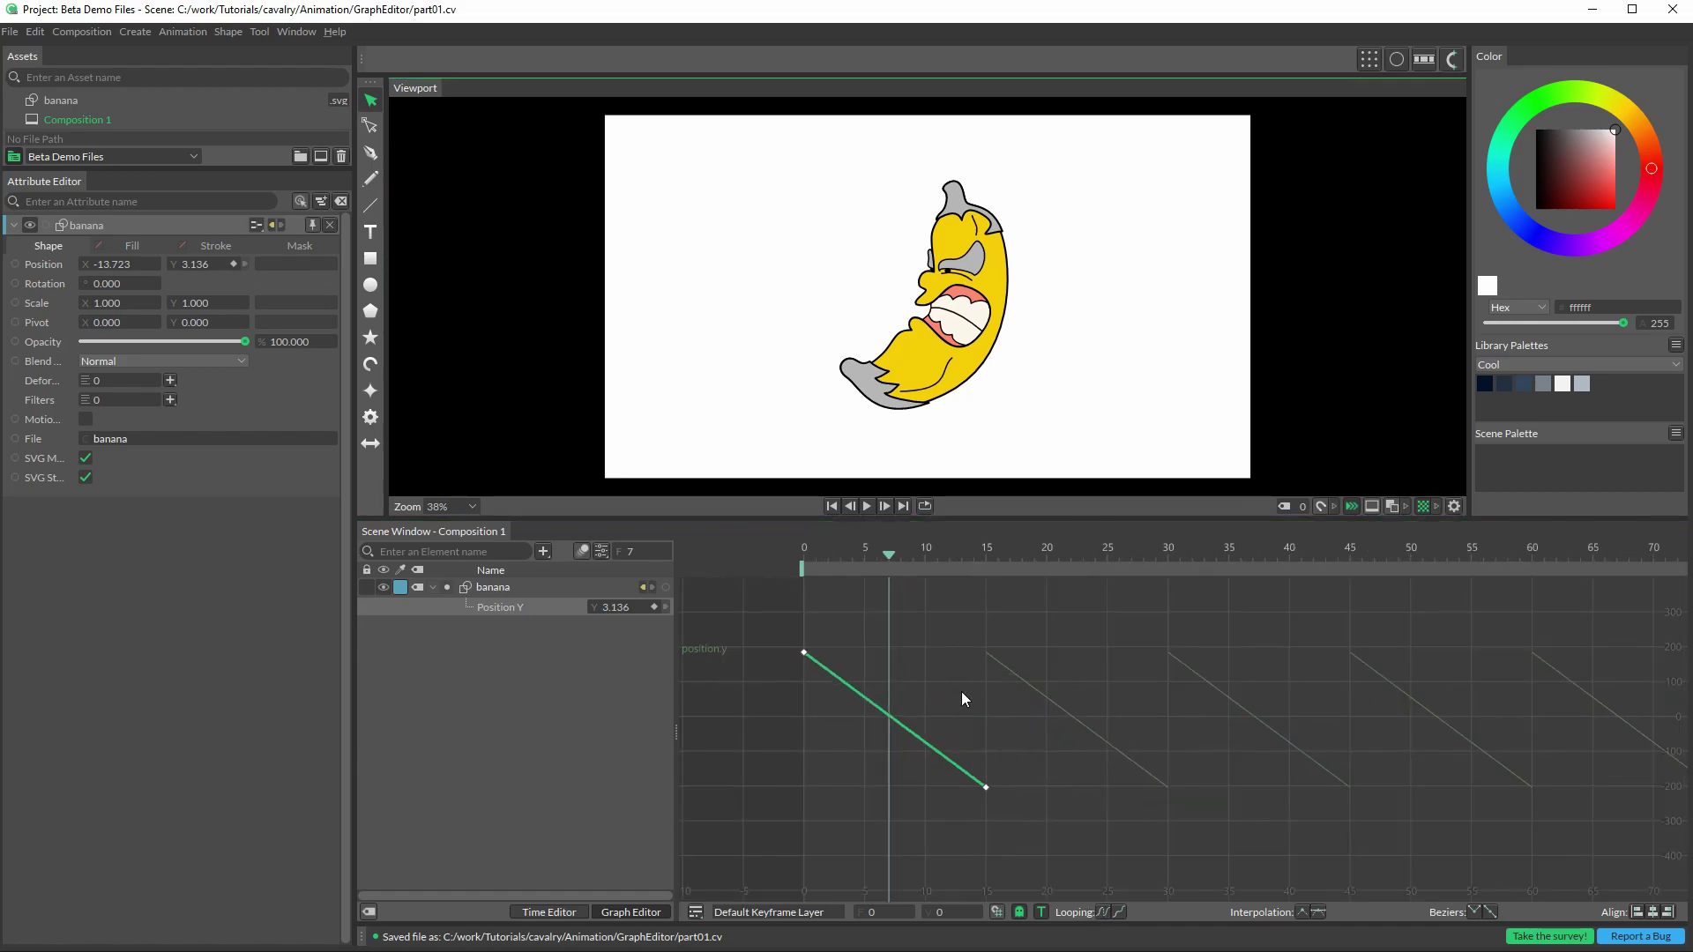
{"action": "left_click_drag", "start_coordinate": [885, 553], "coordinate": [996, 651]}
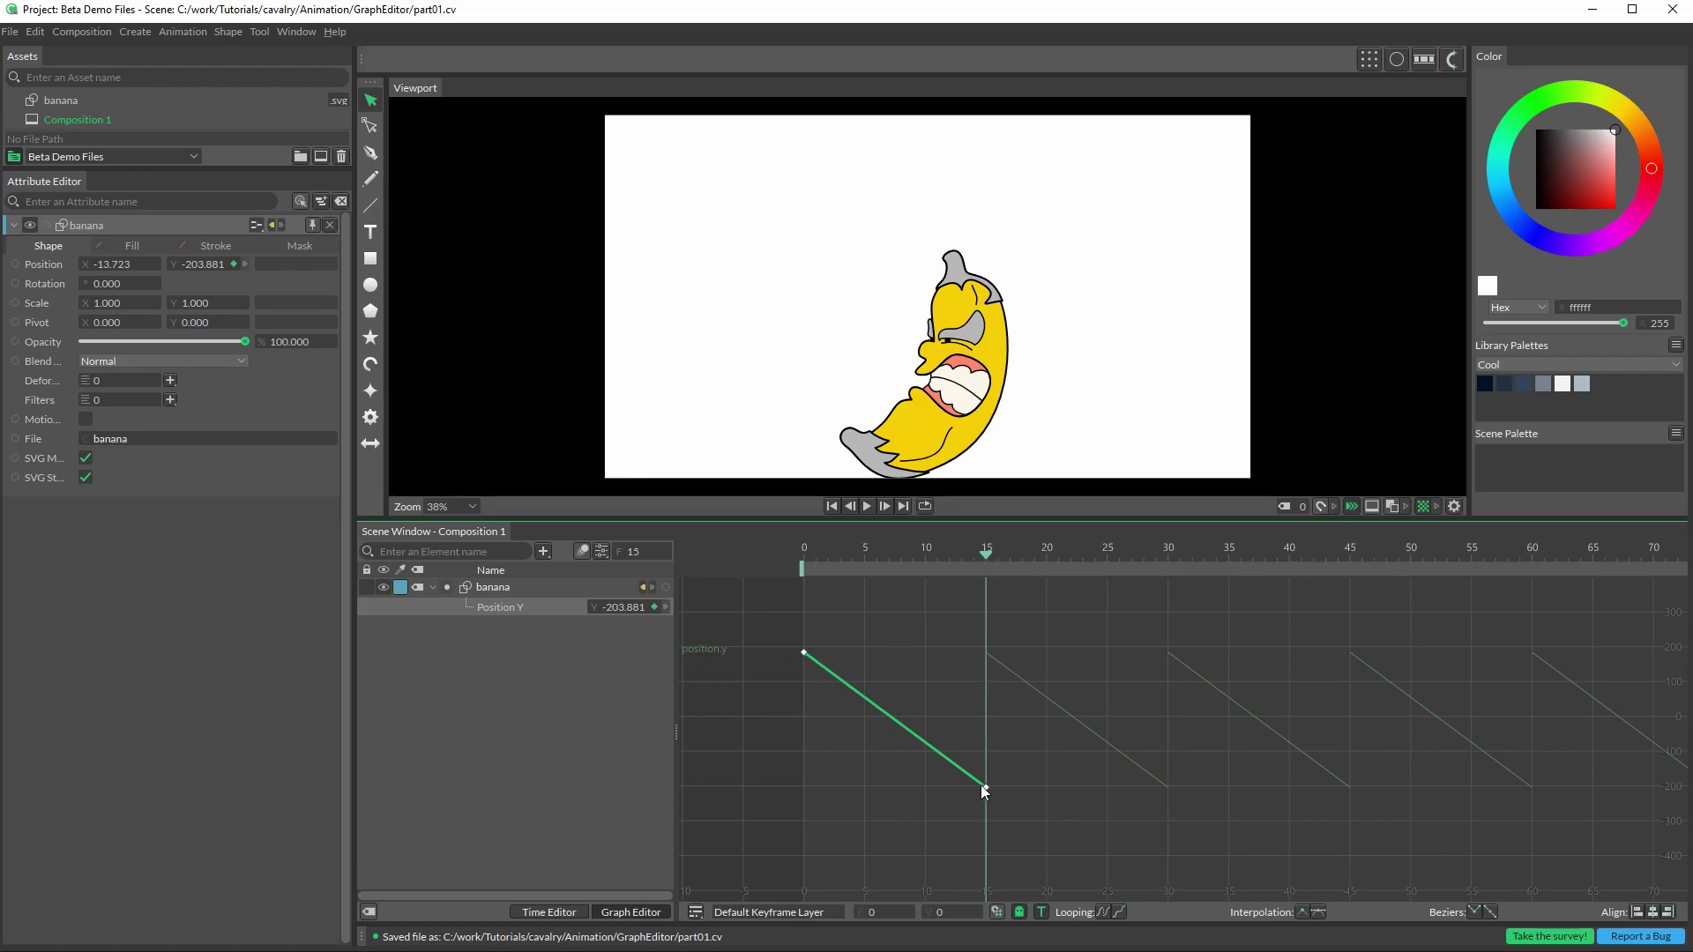
Step: Add a Position Y keyframe at frame 30 and select the curve's keyframes in turn to compare them
{"action": "left_click_drag", "start_coordinate": [985, 577], "coordinate": [1168, 578]}
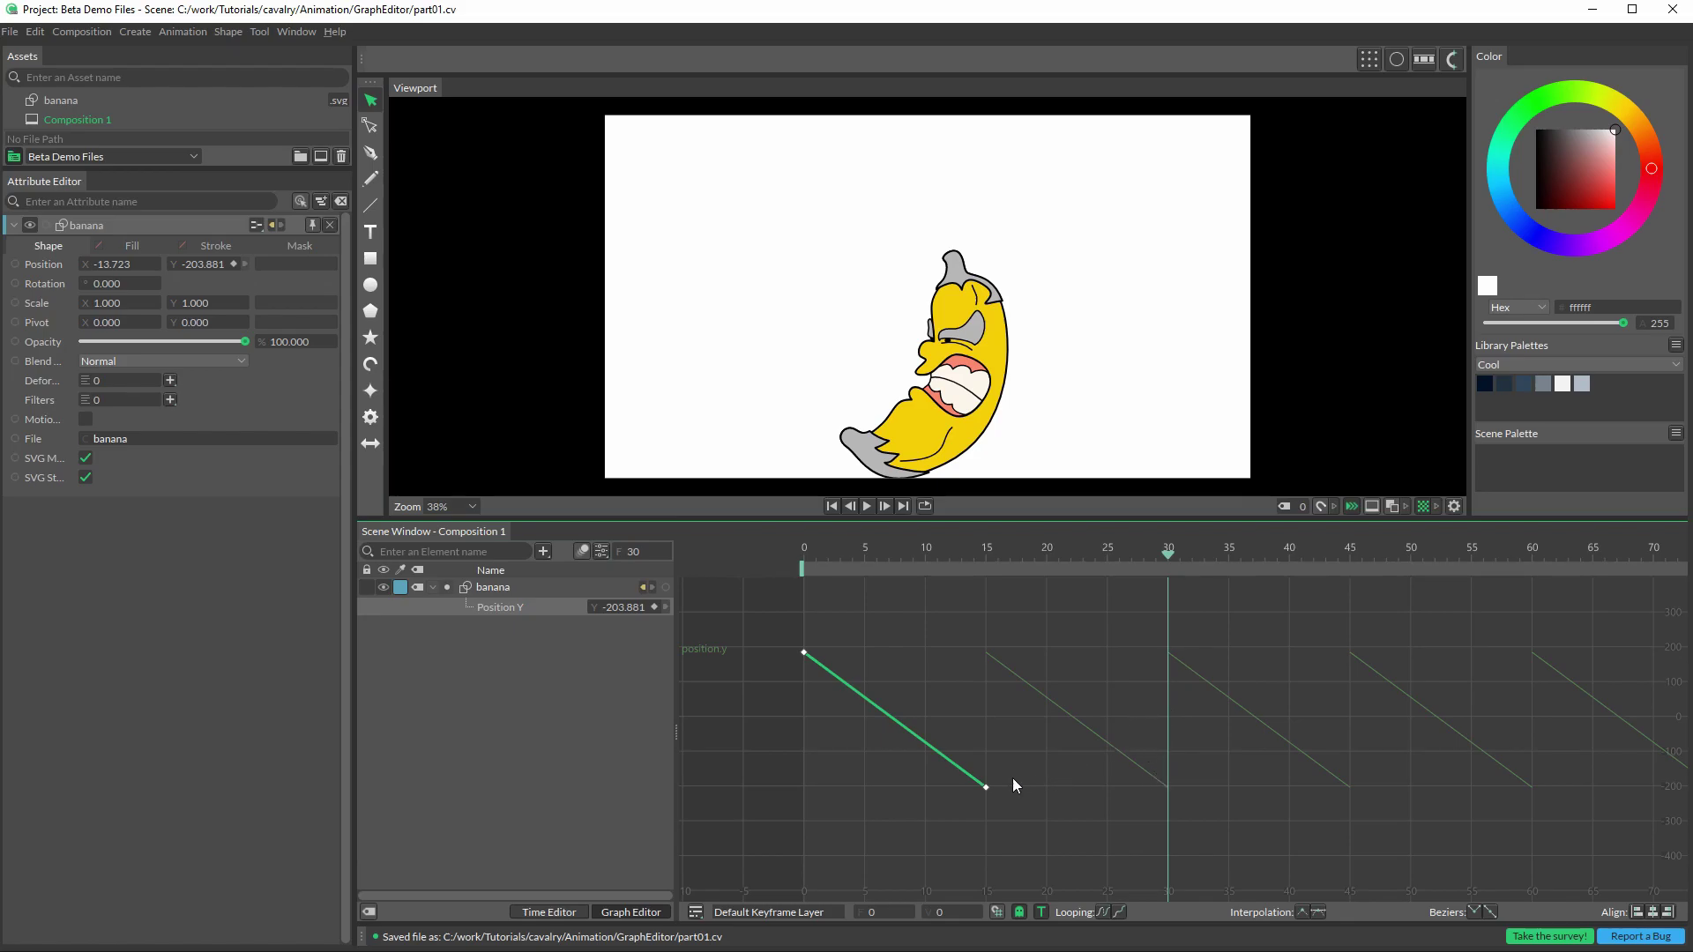
{"action": "left_click", "coordinate": [653, 607]}
{"action": "left_click", "coordinate": [803, 652]}
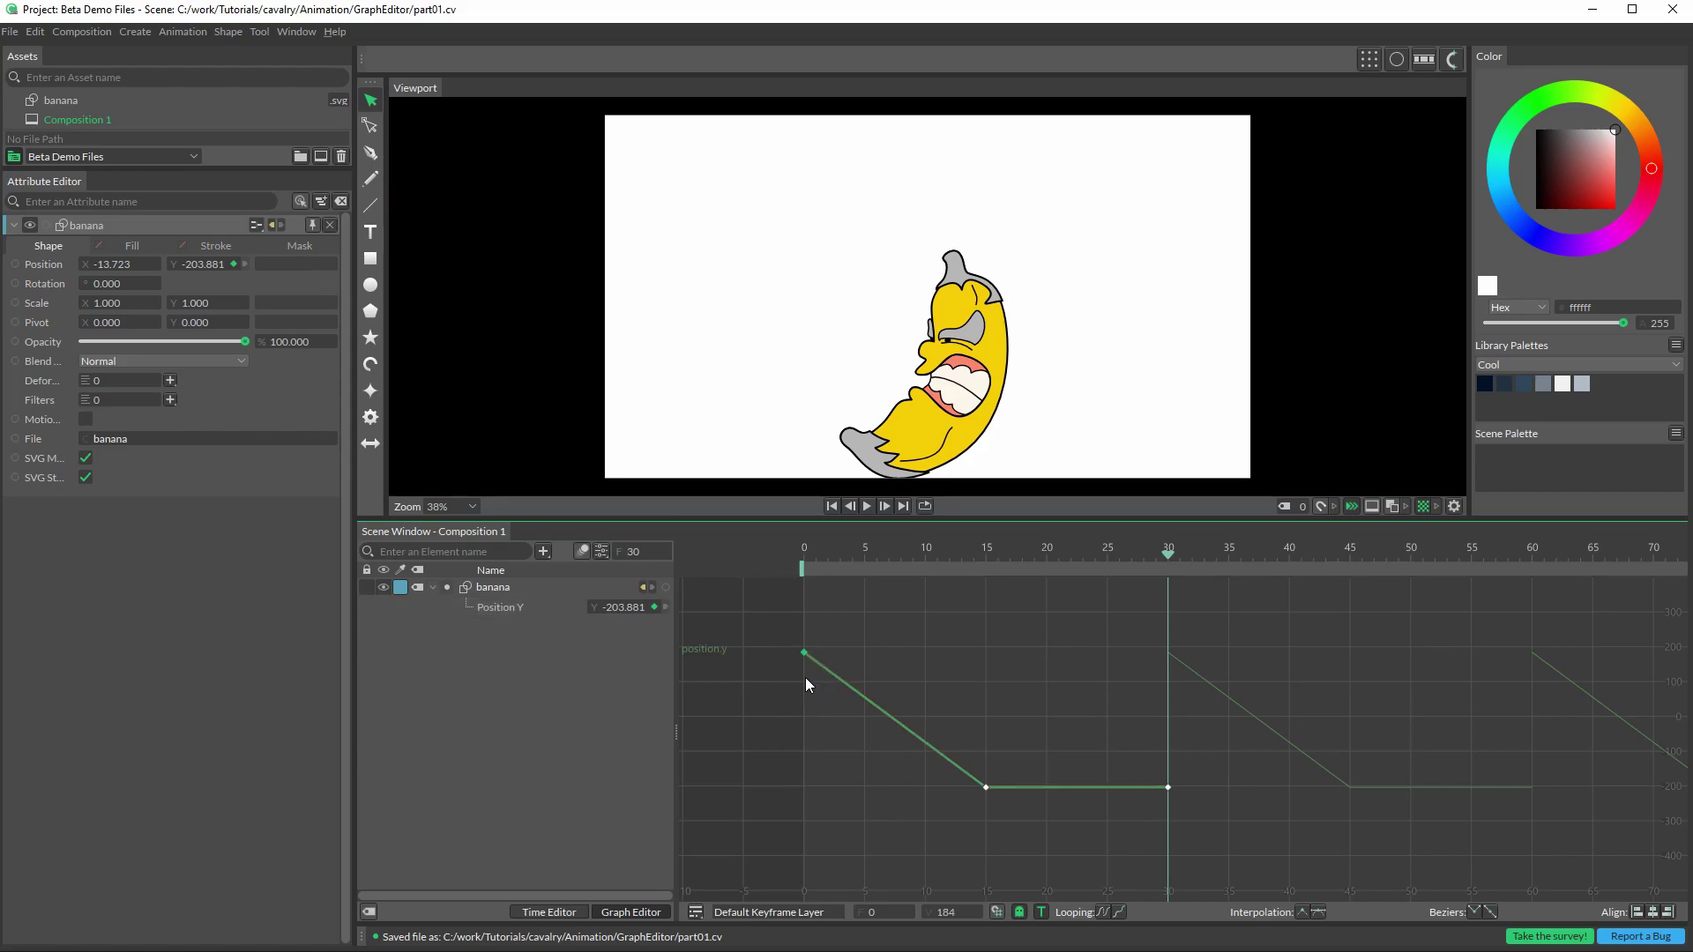
{"action": "left_click_drag", "start_coordinate": [964, 711], "coordinate": [1013, 813]}
{"action": "left_click_drag", "start_coordinate": [1108, 732], "coordinate": [1188, 806]}
Step: Set the frame 30 keyframe's value to 184 to match the first keyframe
{"action": "left_click", "coordinate": [871, 913]}
{"action": "left_click", "coordinate": [952, 913]}
{"action": "left_click_drag", "start_coordinate": [760, 635], "coordinate": [840, 686]}
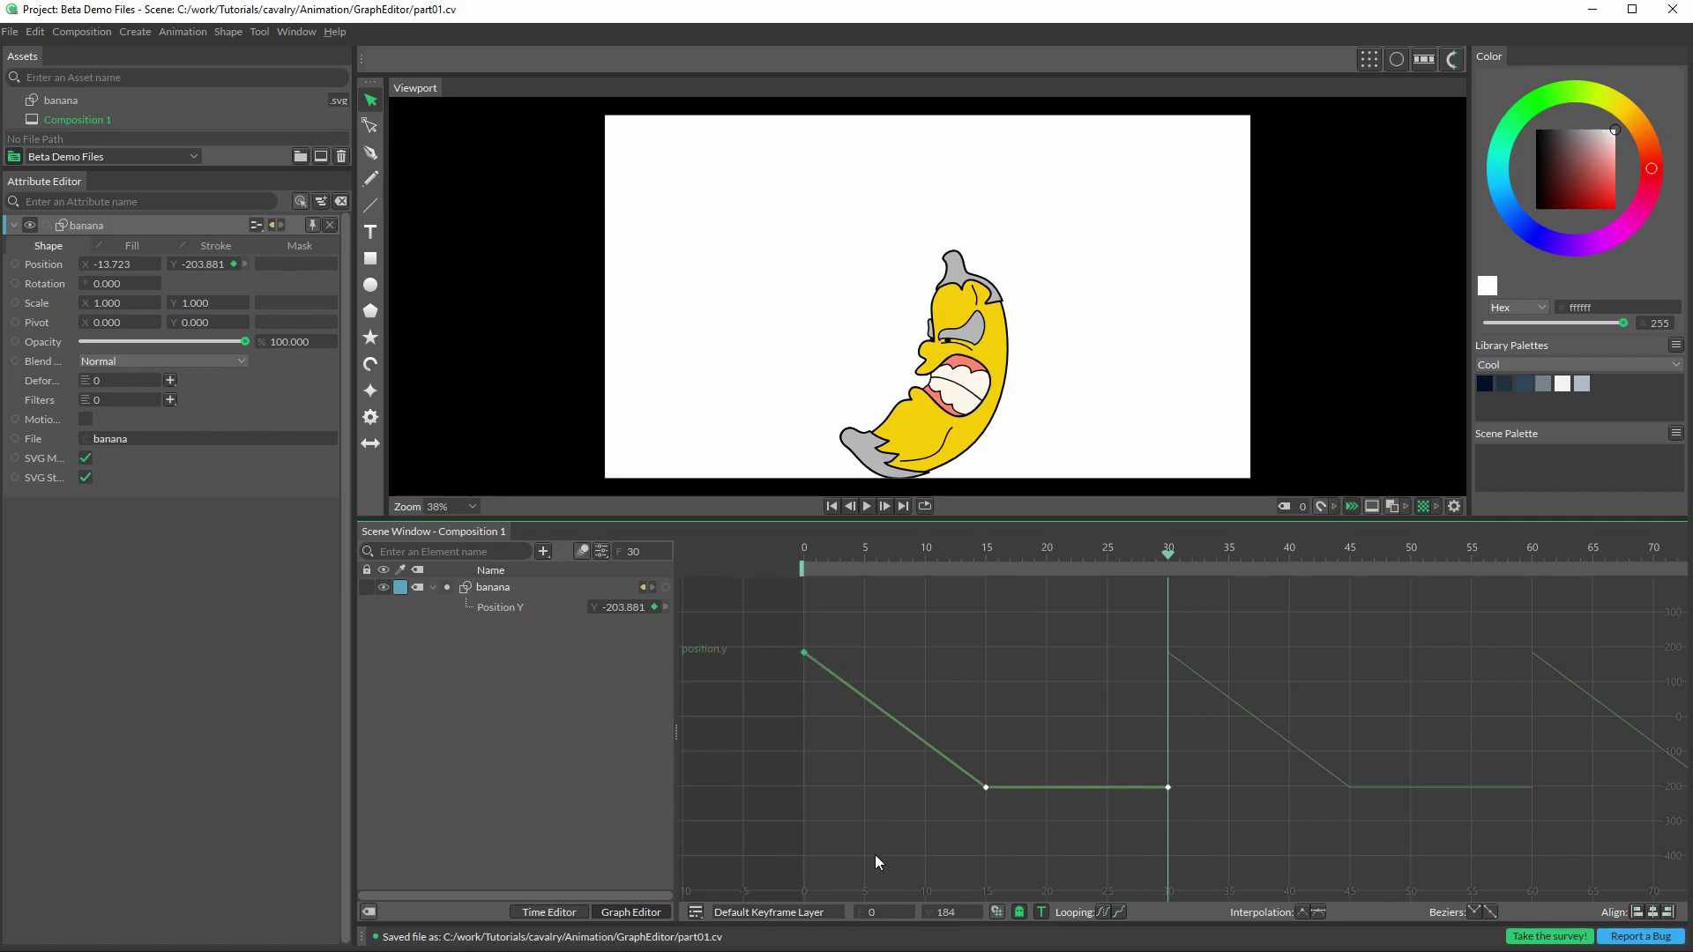
{"action": "left_click", "coordinate": [951, 914]}
{"action": "left_click_drag", "start_coordinate": [1120, 744], "coordinate": [1192, 807]}
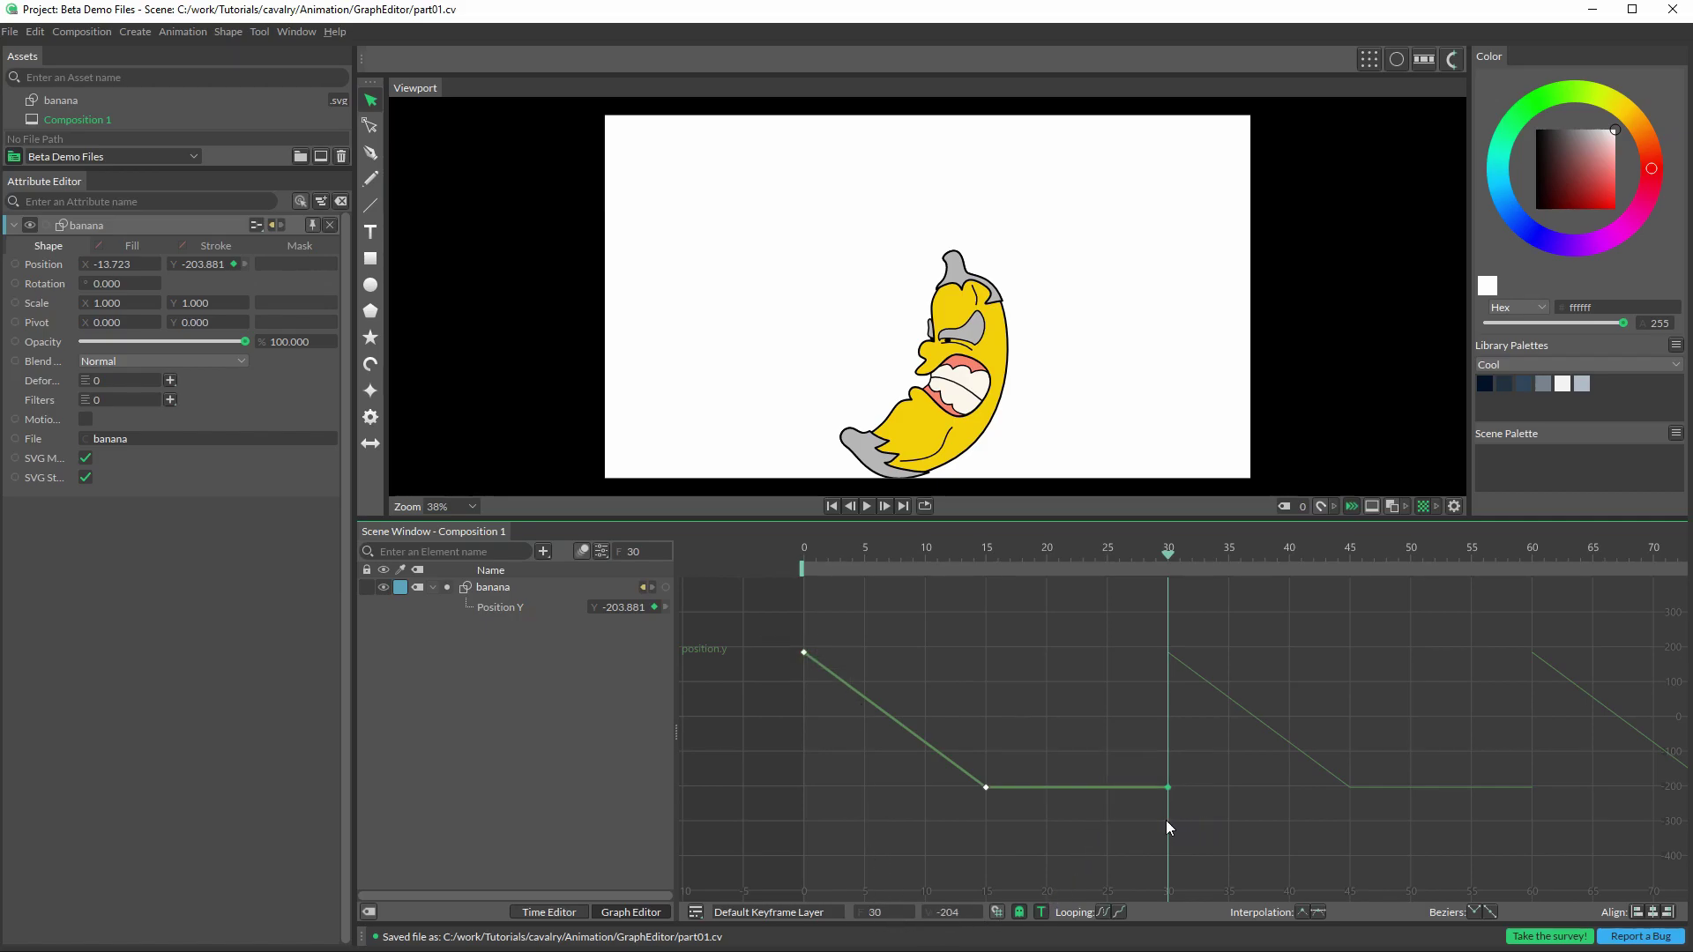
{"action": "left_click", "coordinate": [979, 914]}
{"action": "type", "text": "184"}
{"action": "key", "text": "Return"}
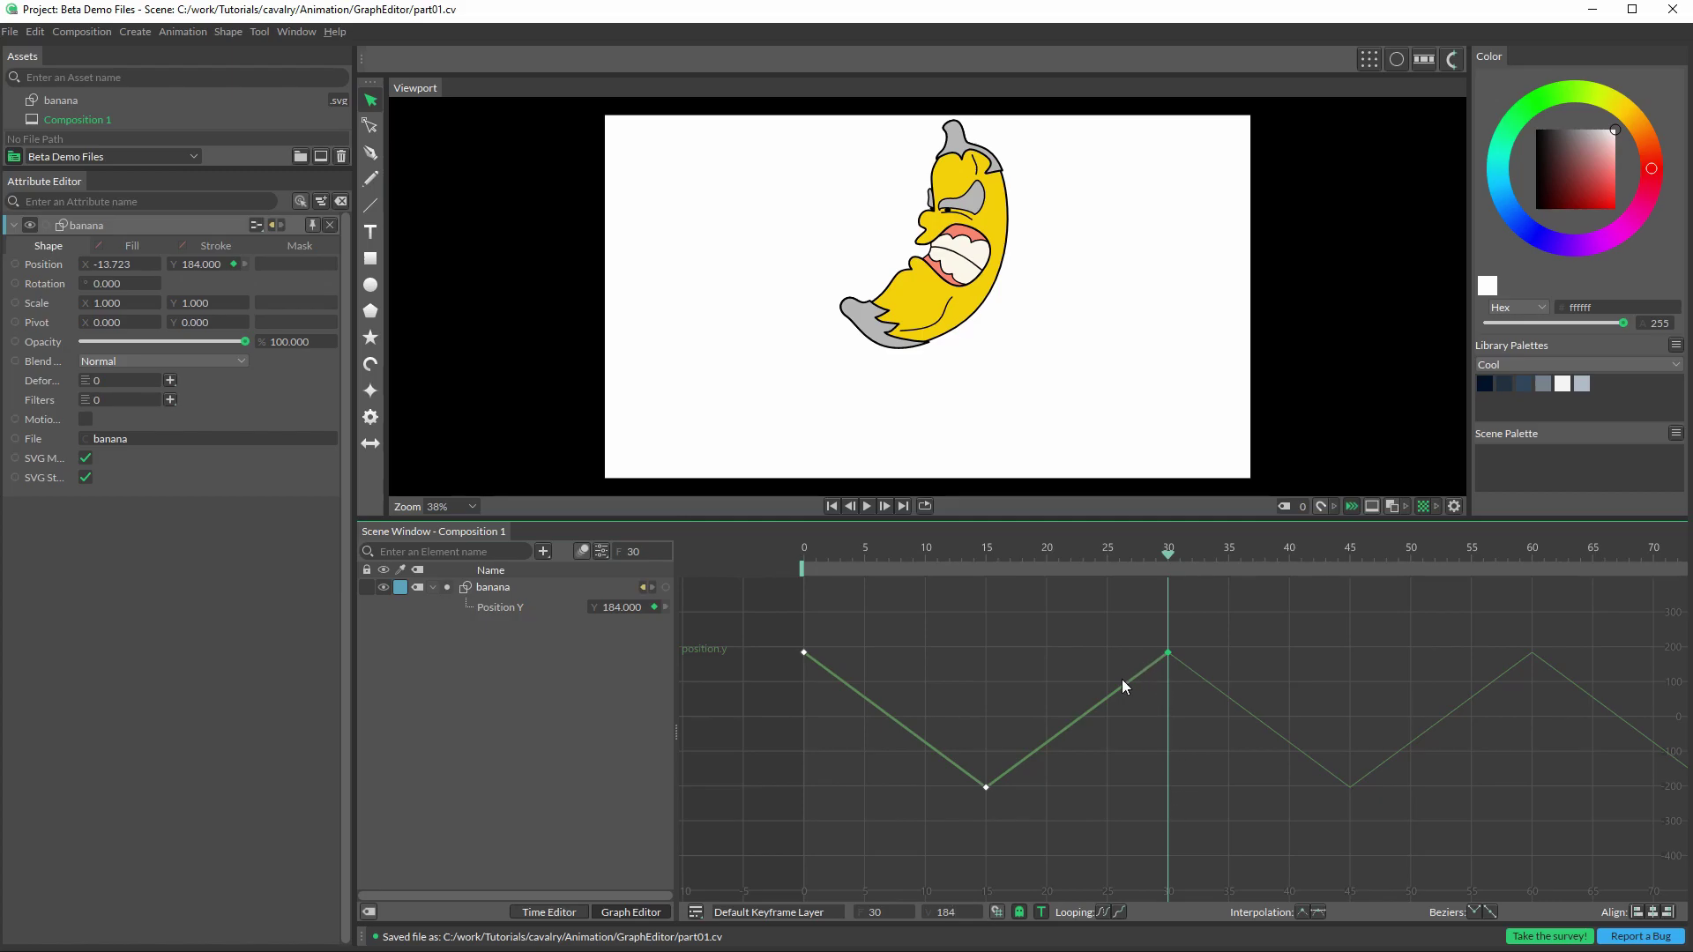
Step: Undo the last keyframe modification and set the first and last Position Y keyframes to Bezier interpolation
{"action": "key", "text": "ctrl+z"}
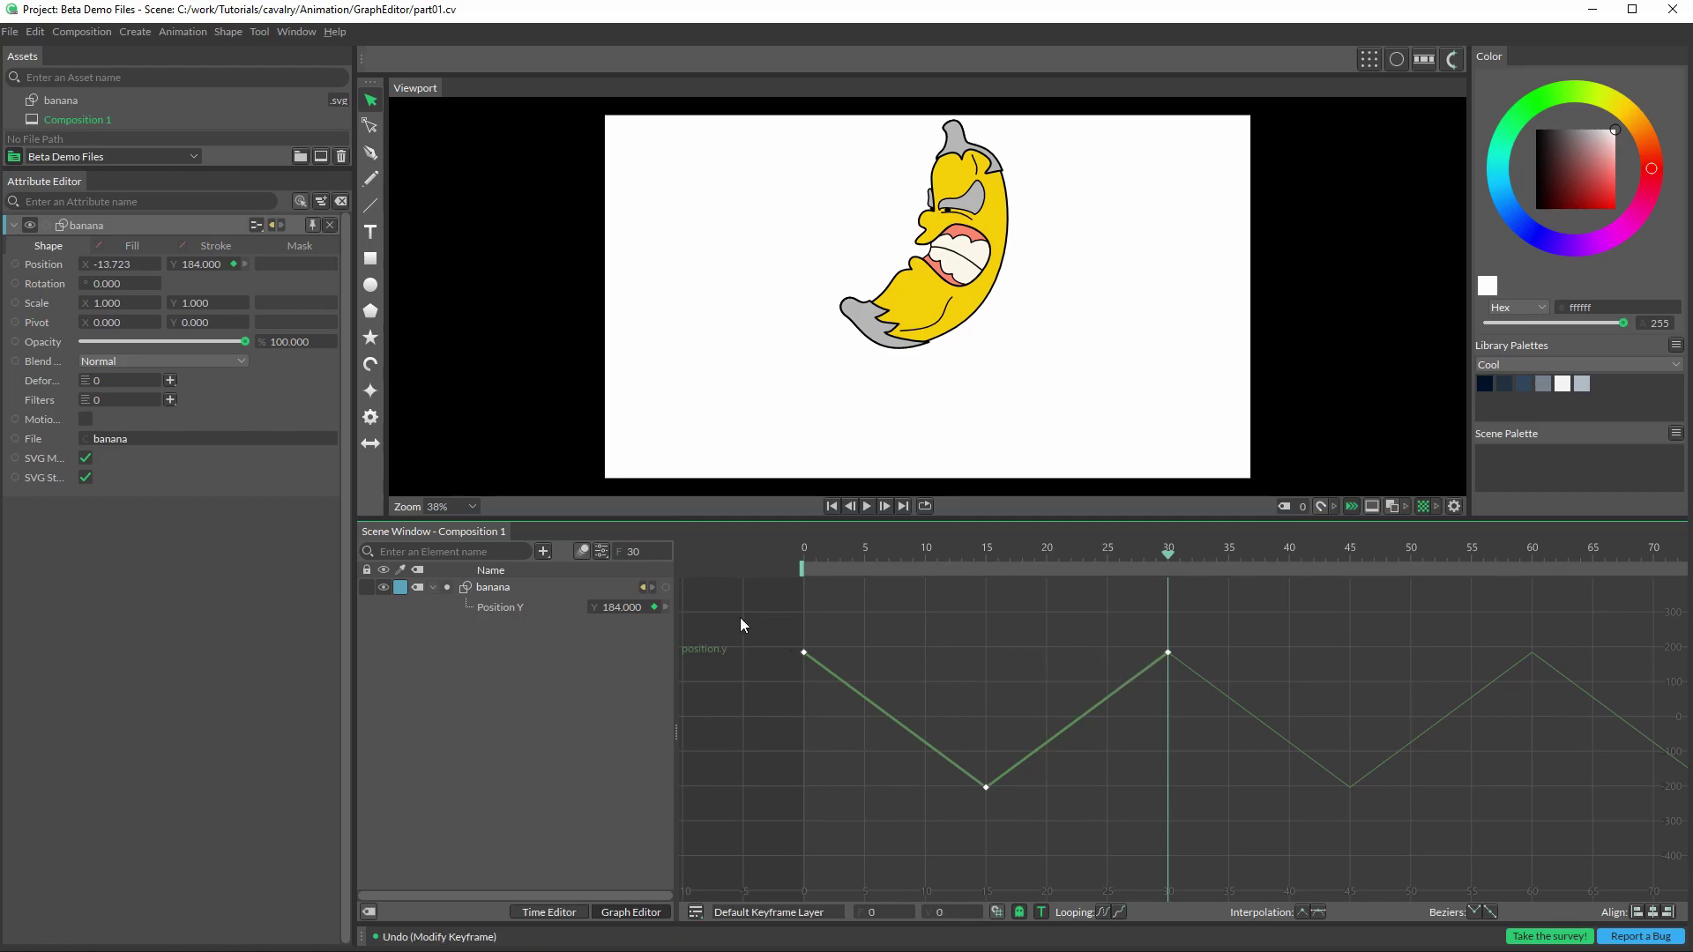
{"action": "left_click_drag", "start_coordinate": [860, 632], "coordinate": [1247, 702]}
{"action": "left_click", "coordinate": [1318, 912]}
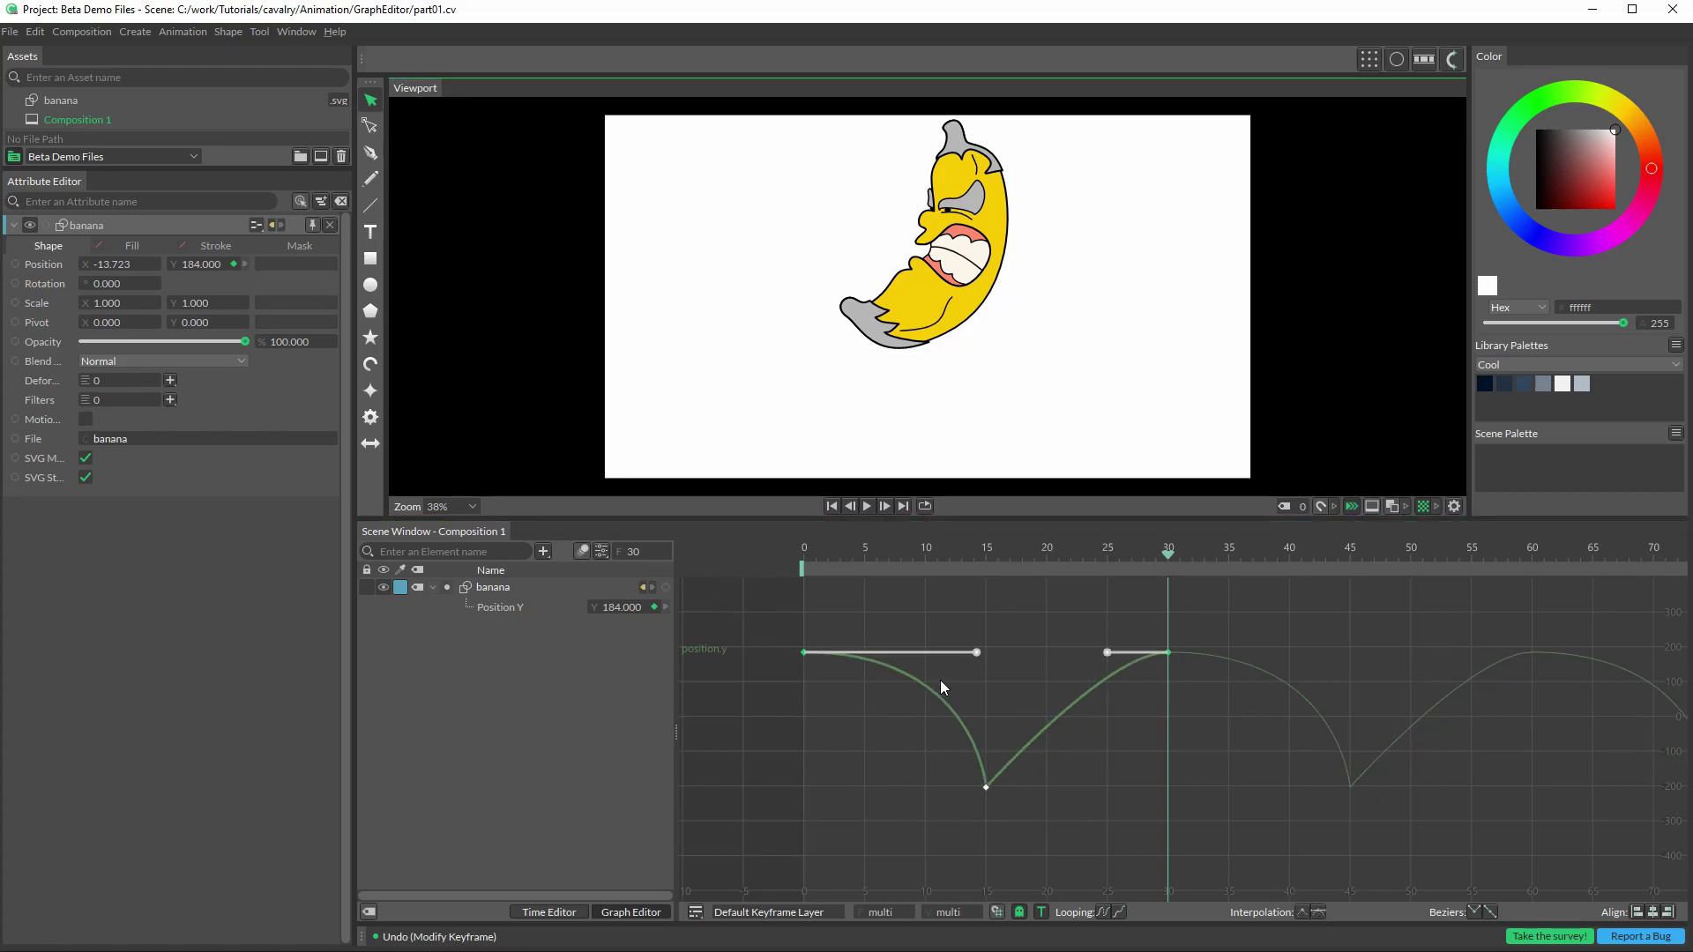
Step: Rotate the first and last keyframes' tangents until the last handle points down to about frame 25, and play back the motion
{"action": "left_click_drag", "start_coordinate": [761, 632], "coordinate": [812, 664]}
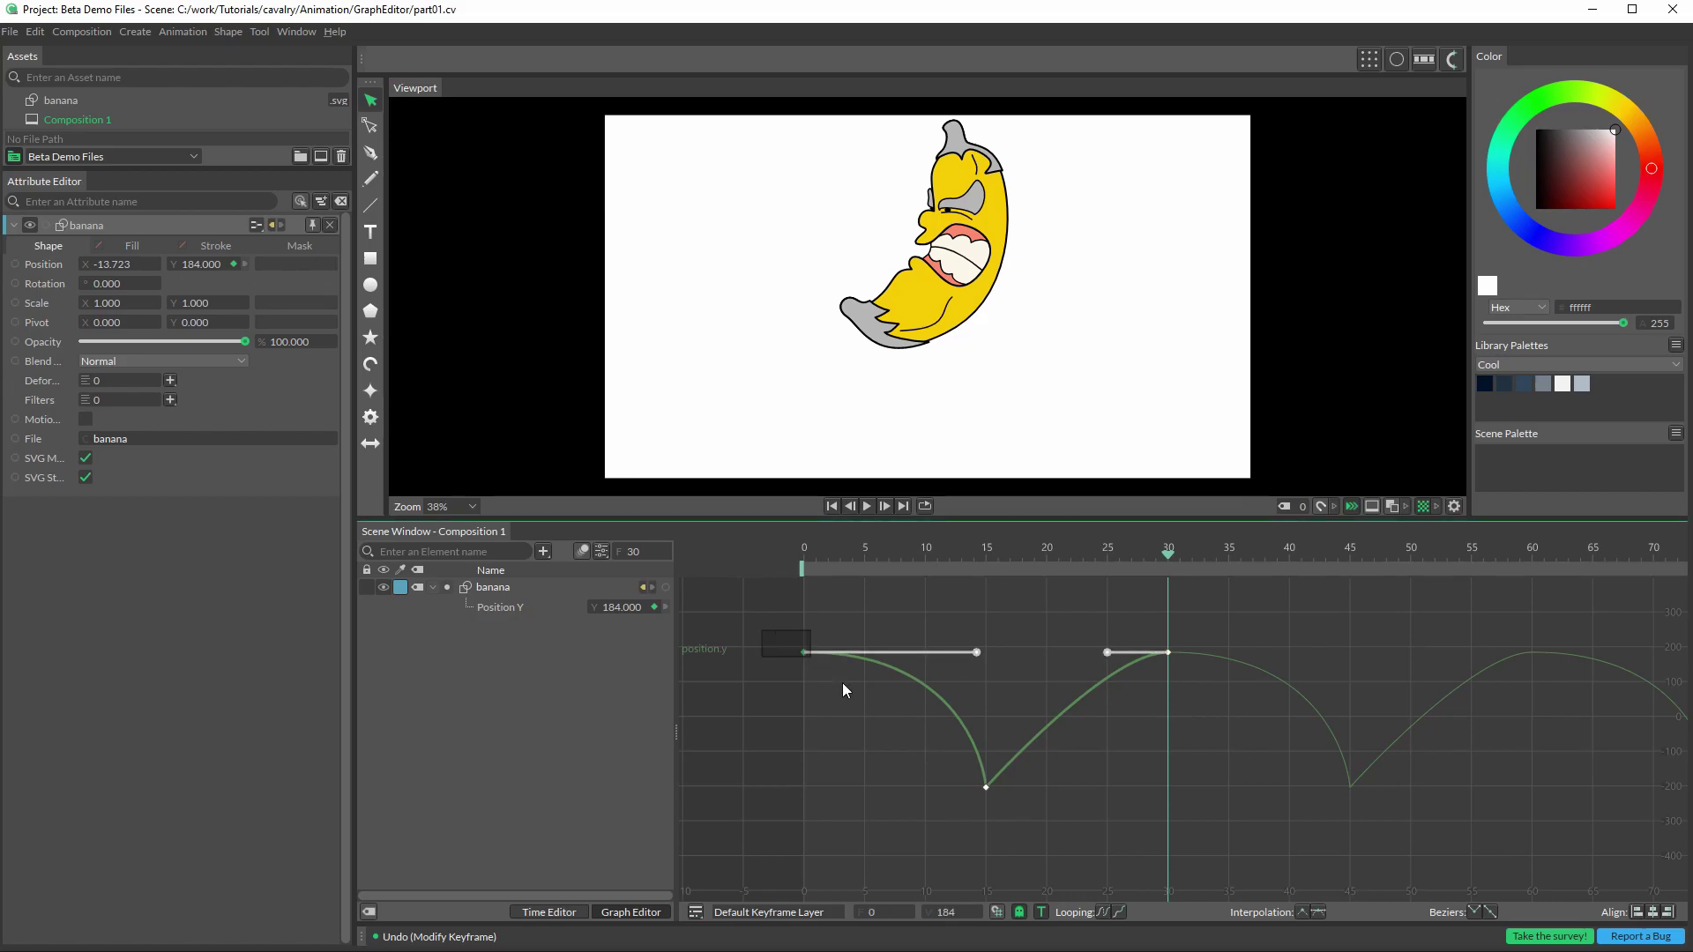
{"action": "left_click_drag", "start_coordinate": [976, 652], "coordinate": [917, 726]}
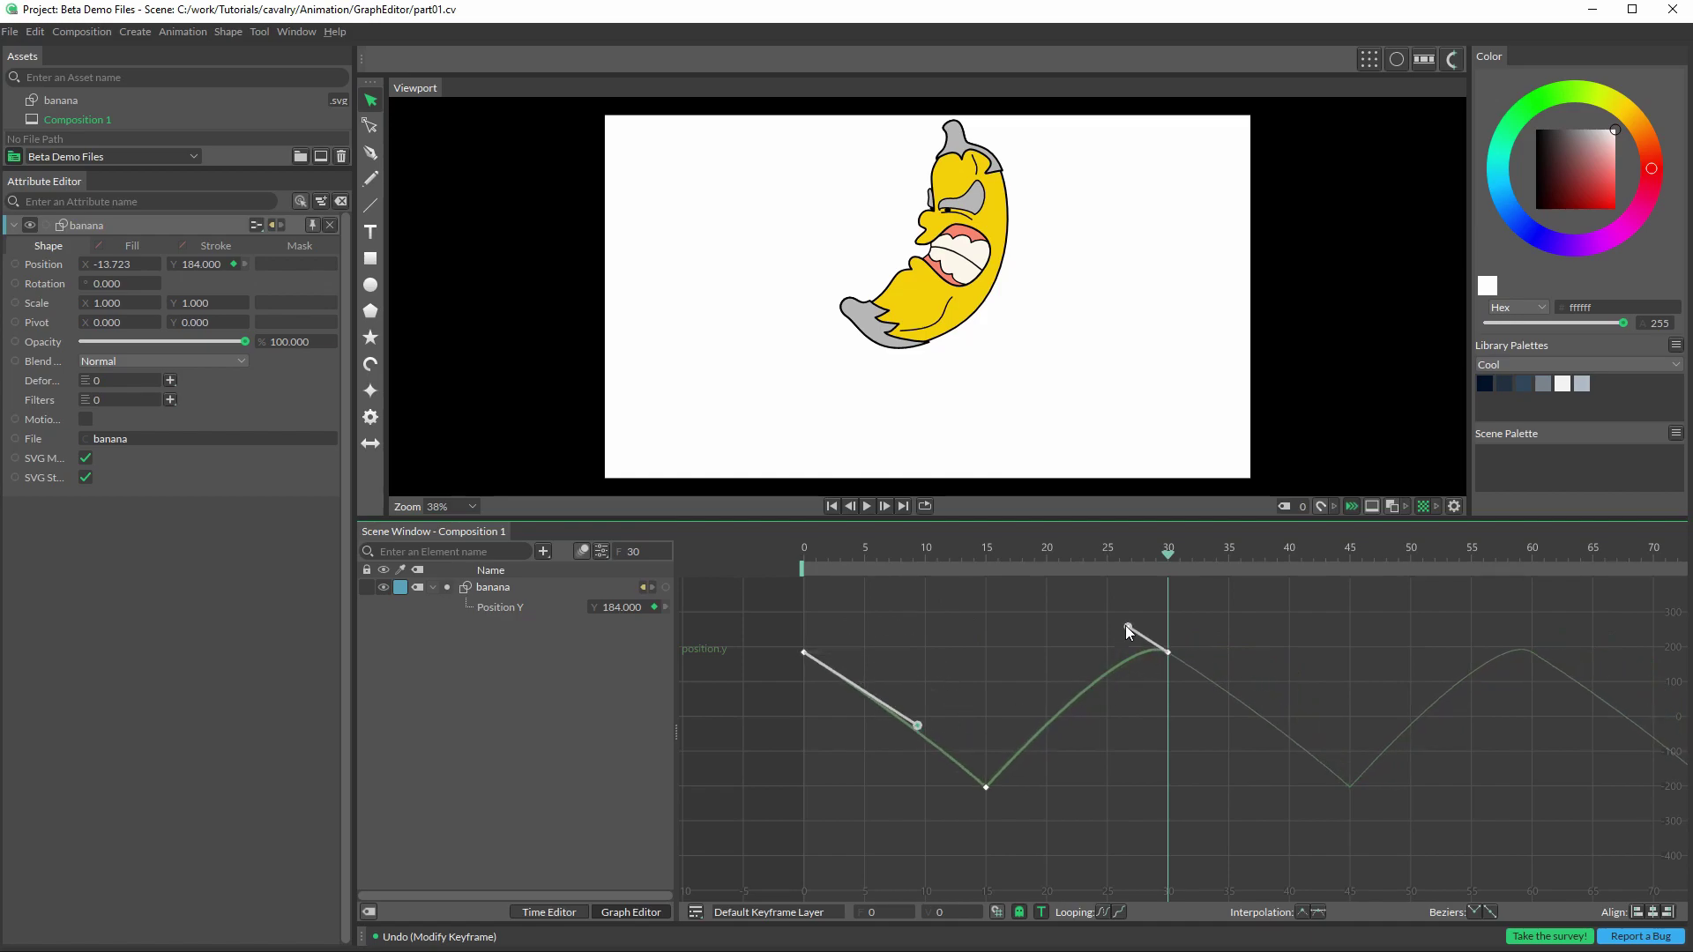
{"action": "left_click_drag", "start_coordinate": [1124, 623], "coordinate": [1085, 737]}
{"action": "left_click_drag", "start_coordinate": [1030, 712], "coordinate": [910, 802]}
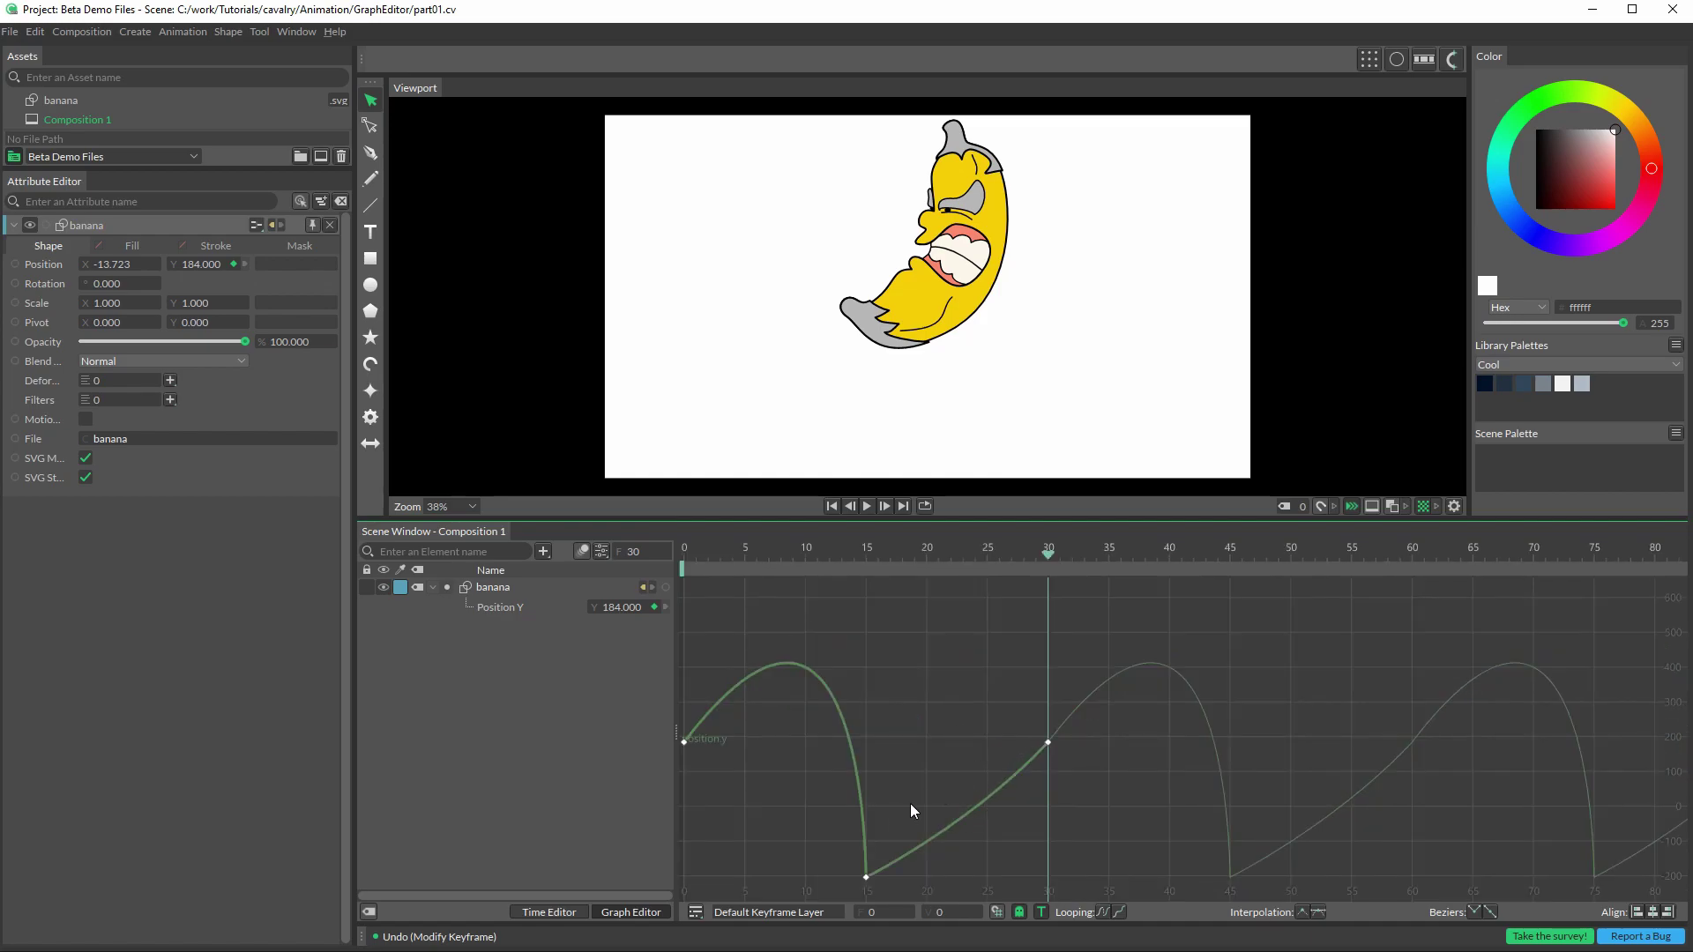
{"action": "left_click_drag", "start_coordinate": [992, 695], "coordinate": [1076, 772]}
{"action": "mouse_move", "coordinate": [970, 827]}
{"action": "left_mouse_down"}
{"action": "mouse_move", "coordinate": [922, 638]}
{"action": "mouse_move", "coordinate": [940, 759]}
{"action": "mouse_move", "coordinate": [992, 816]}
{"action": "left_mouse_up"}
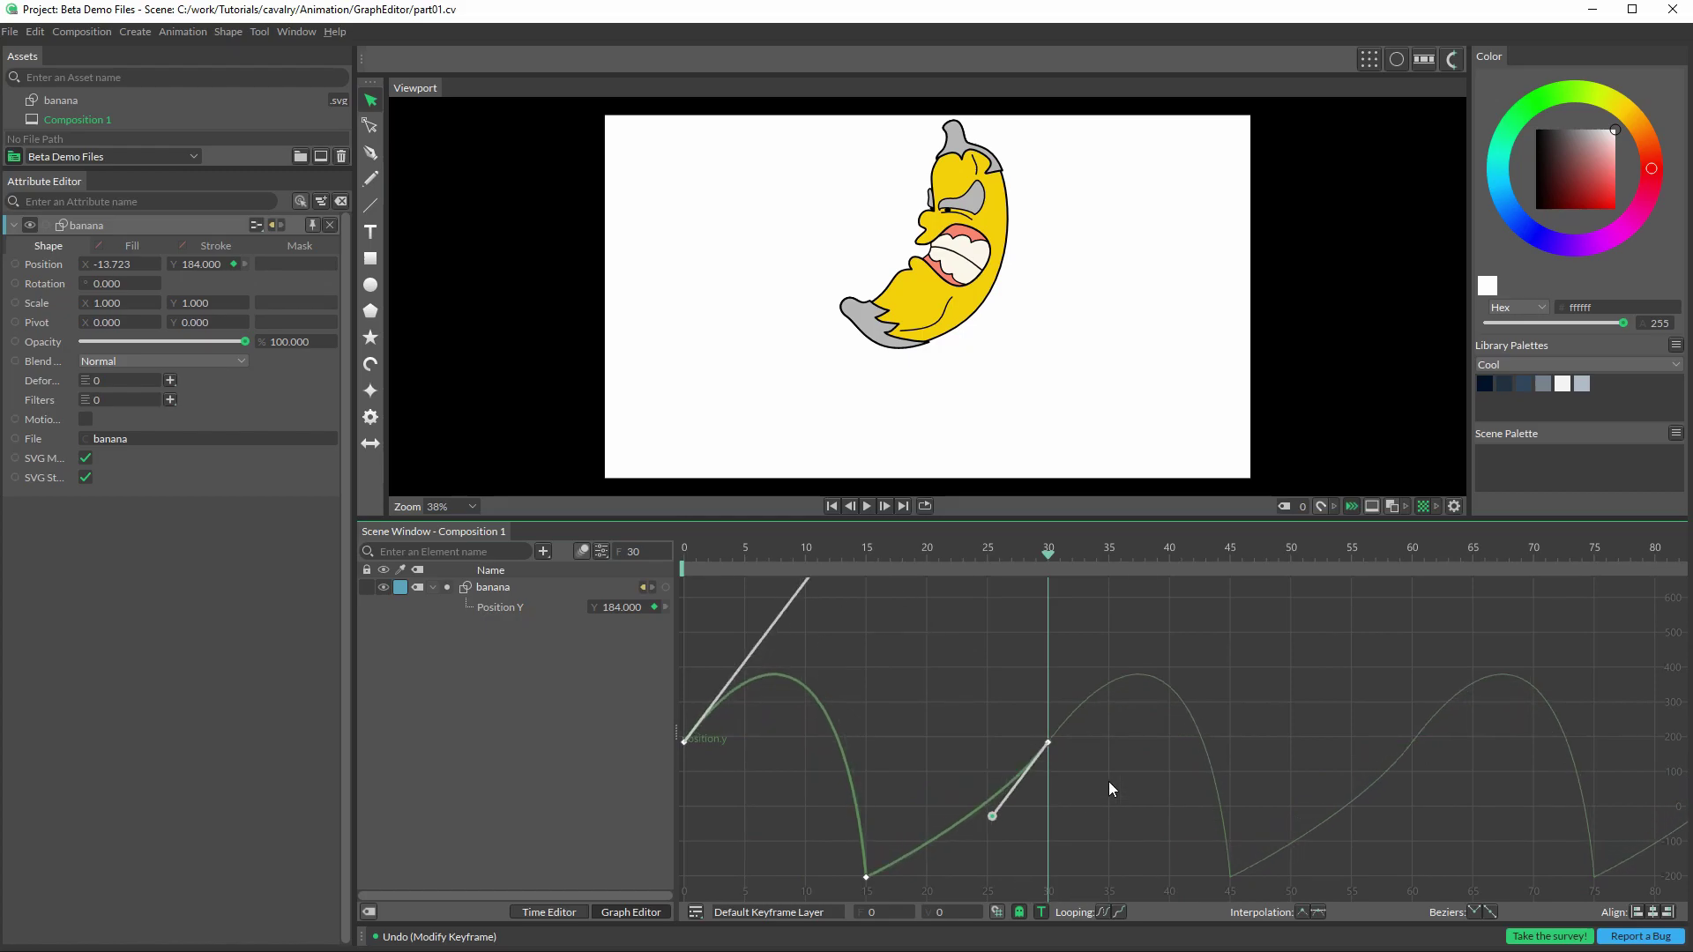
{"action": "key", "text": "space"}
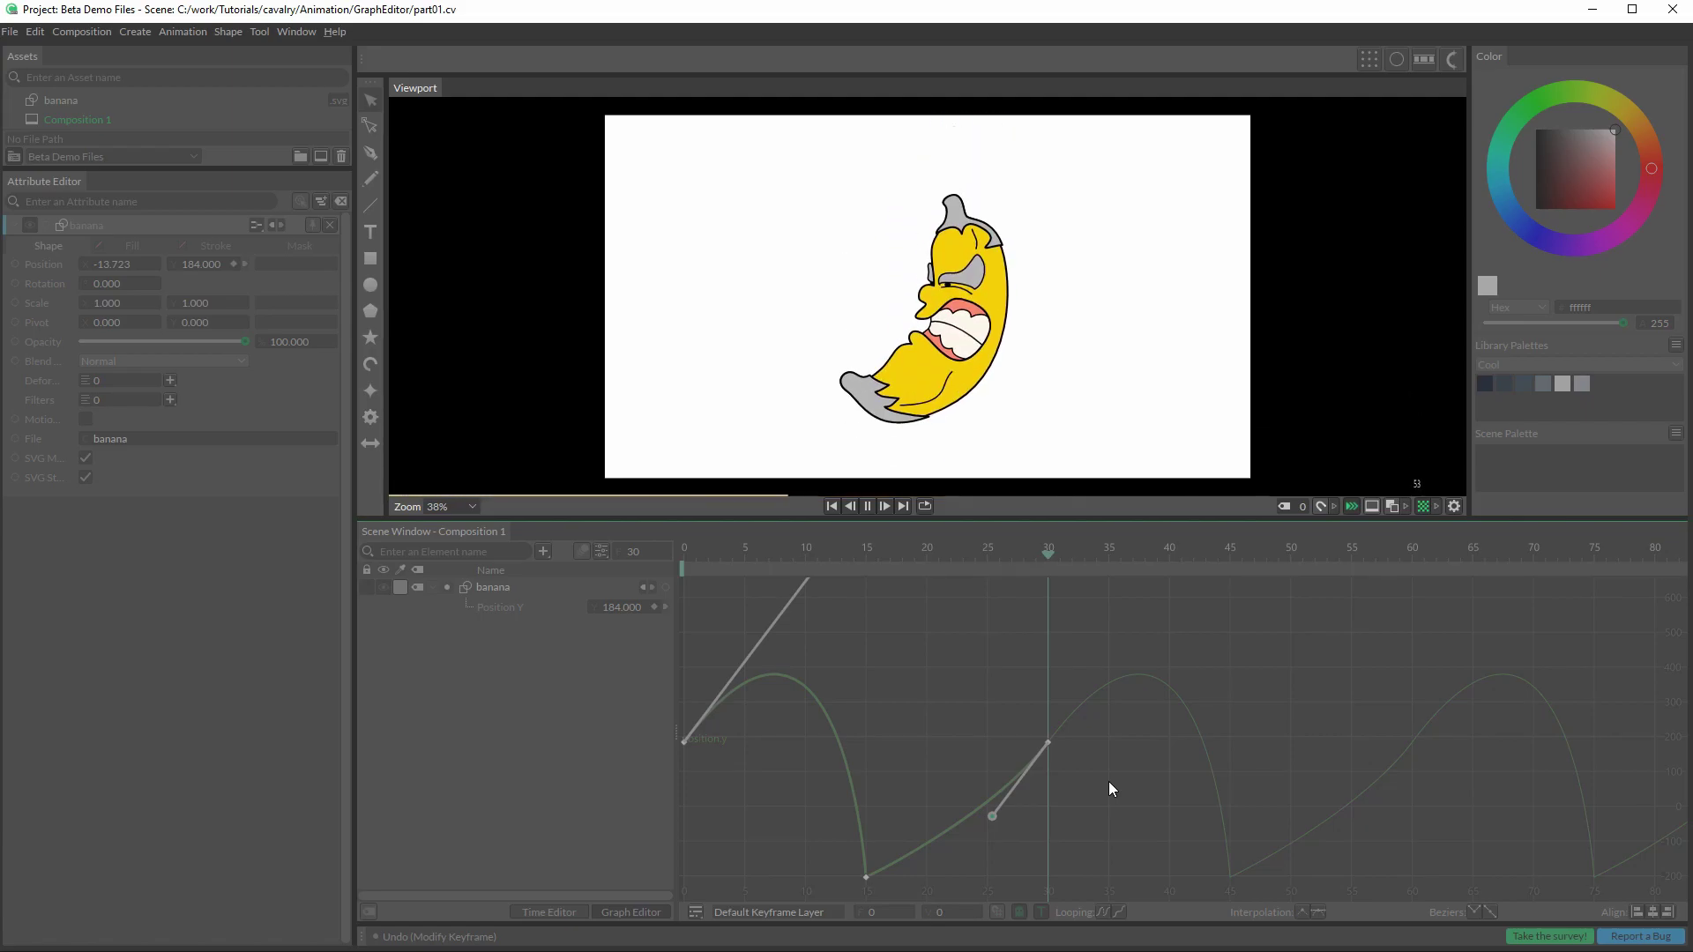
{"action": "key", "text": "space"}
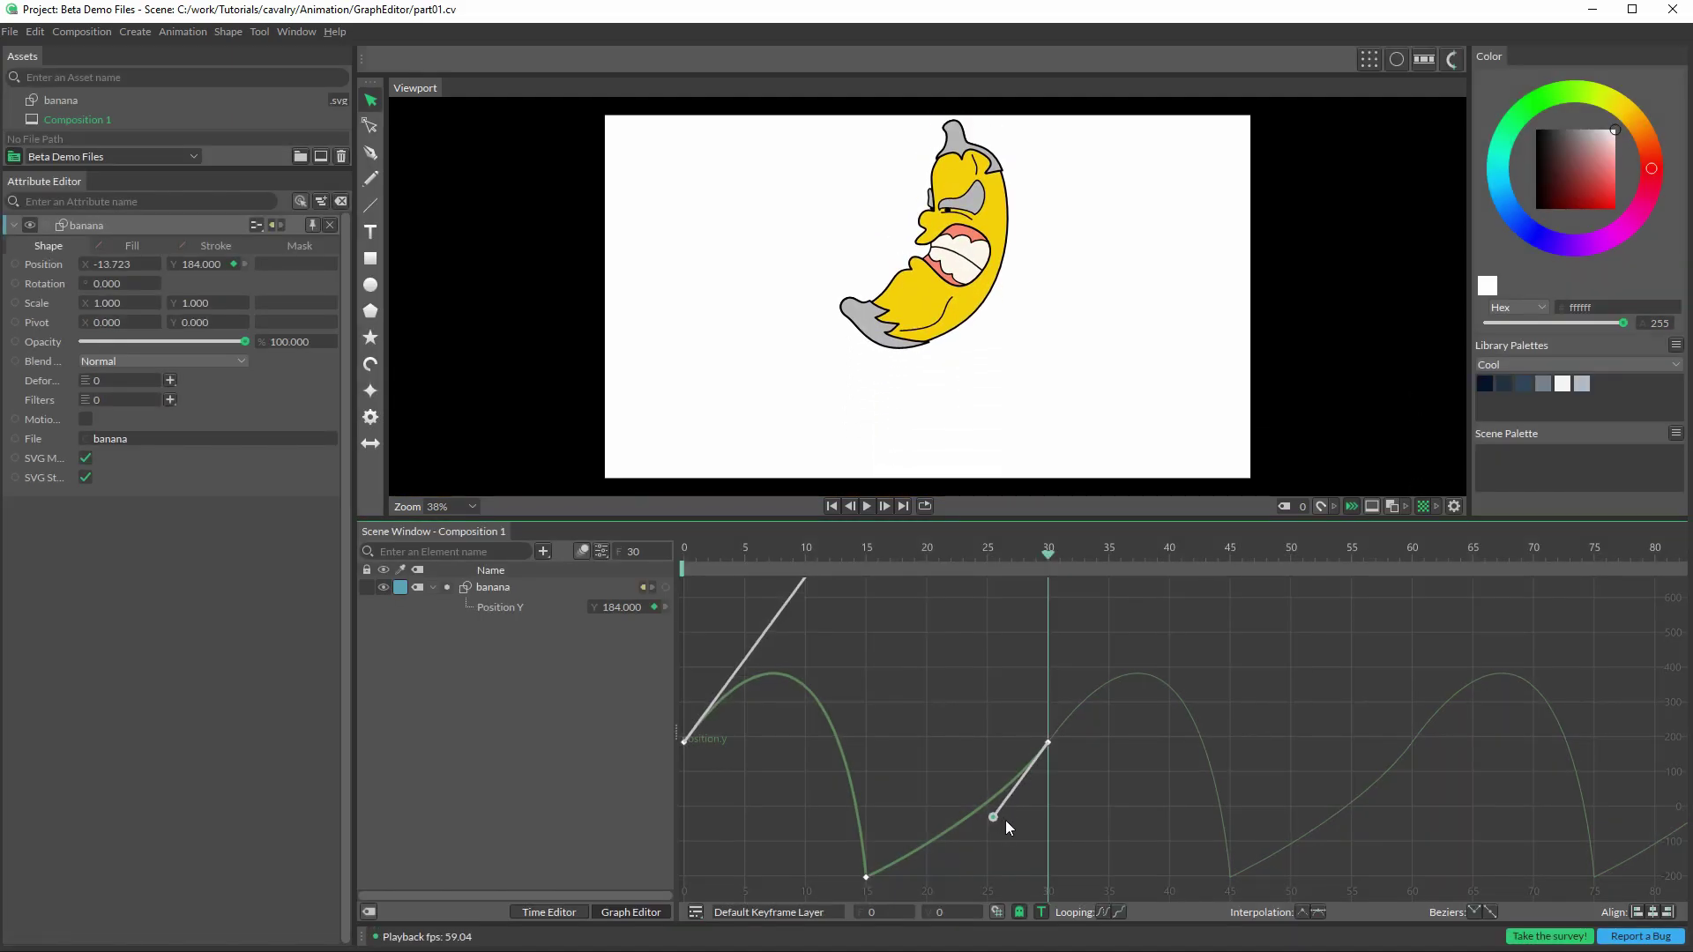
Step: Shorten and steepen the last keyframe's tangent handle, scrub to frame 31 and play back the looped motion
{"action": "left_click_drag", "start_coordinate": [993, 817], "coordinate": [1017, 821]}
{"action": "left_click_drag", "start_coordinate": [1049, 562], "coordinate": [933, 571]}
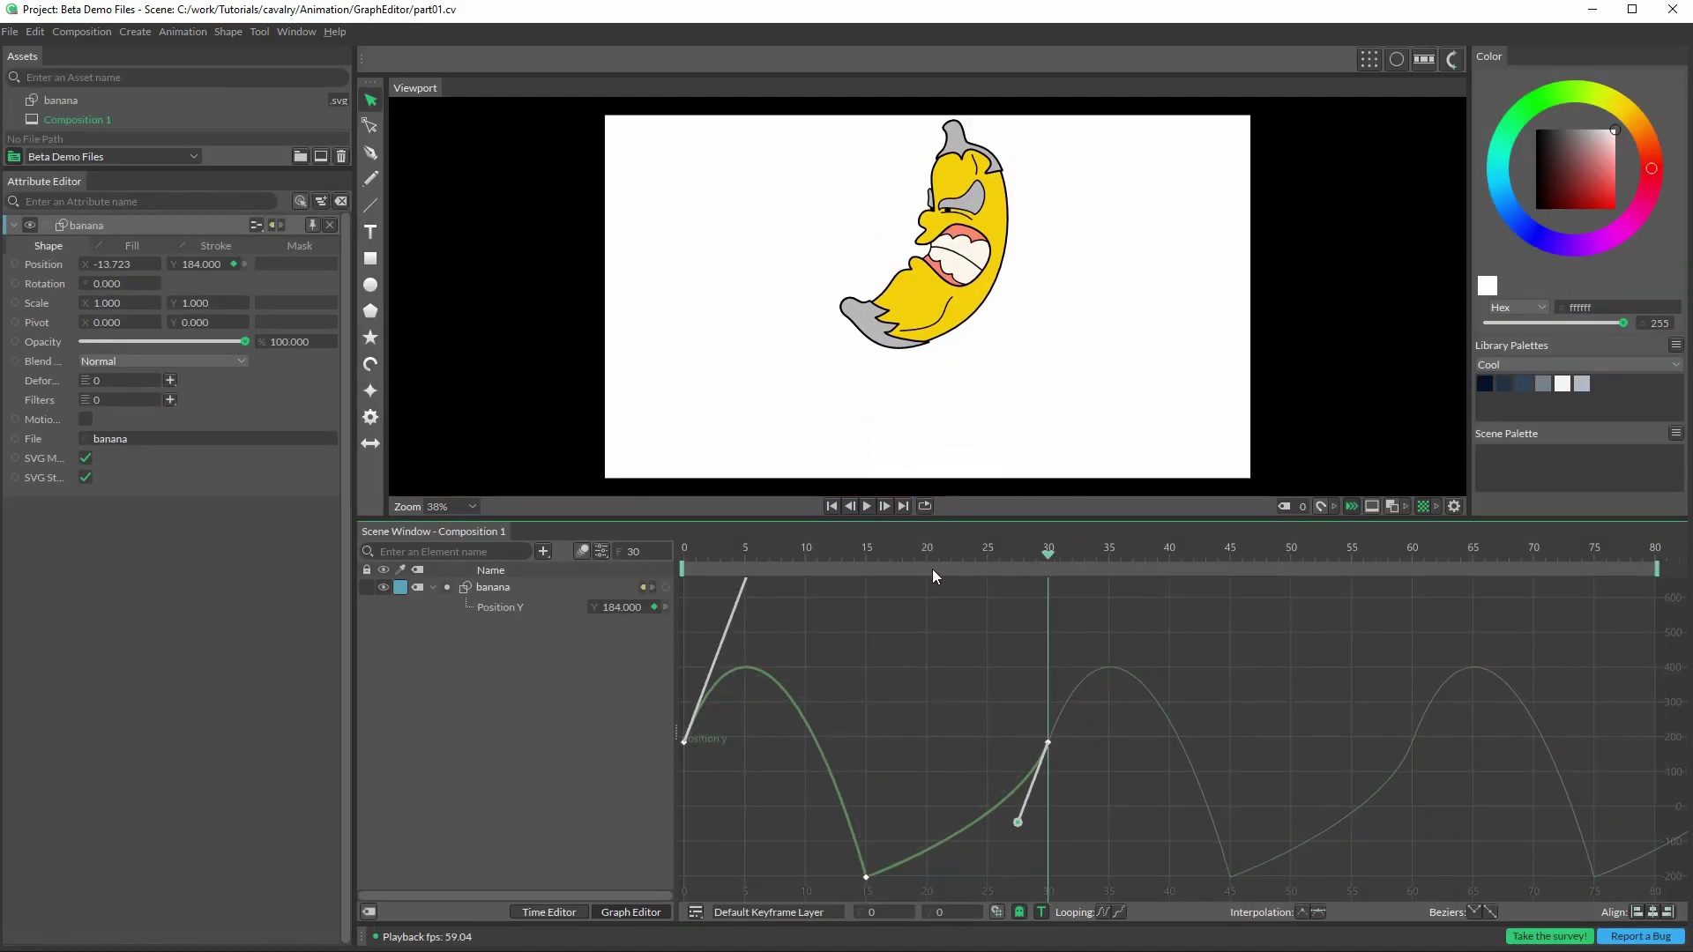
{"action": "left_click_drag", "start_coordinate": [1047, 554], "coordinate": [1069, 648]}
{"action": "scroll", "coordinate": [1510, 702], "scroll_direction": "down", "scroll_amount": 5}
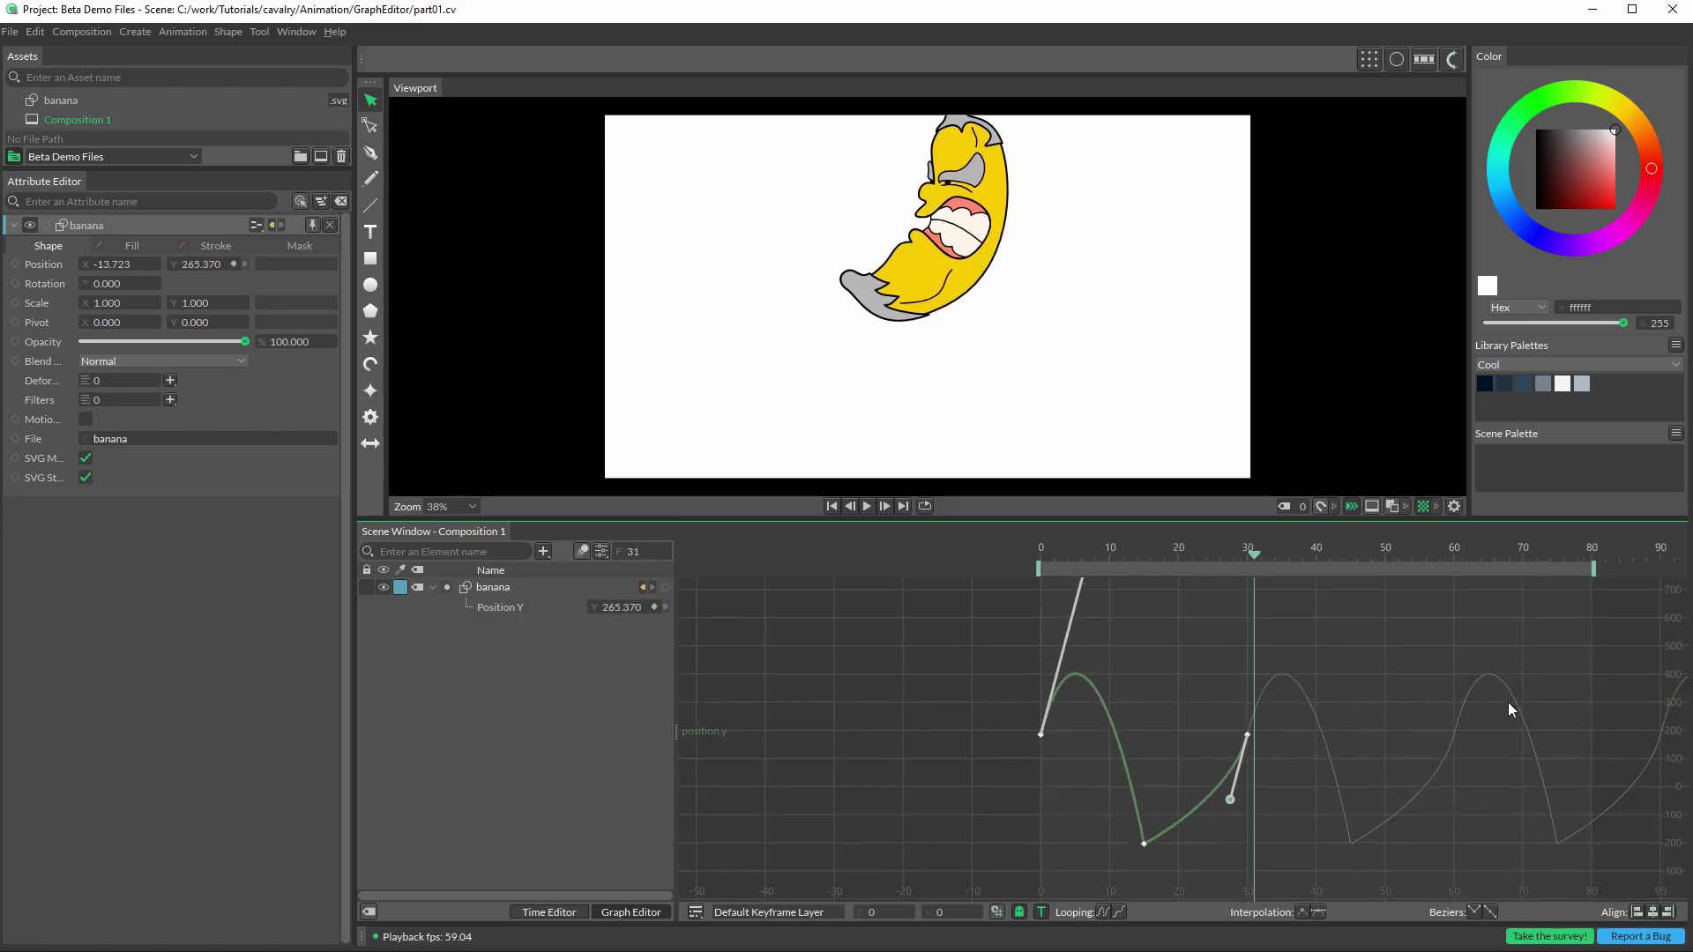
{"action": "left_click_drag", "start_coordinate": [1508, 702], "coordinate": [1290, 704]}
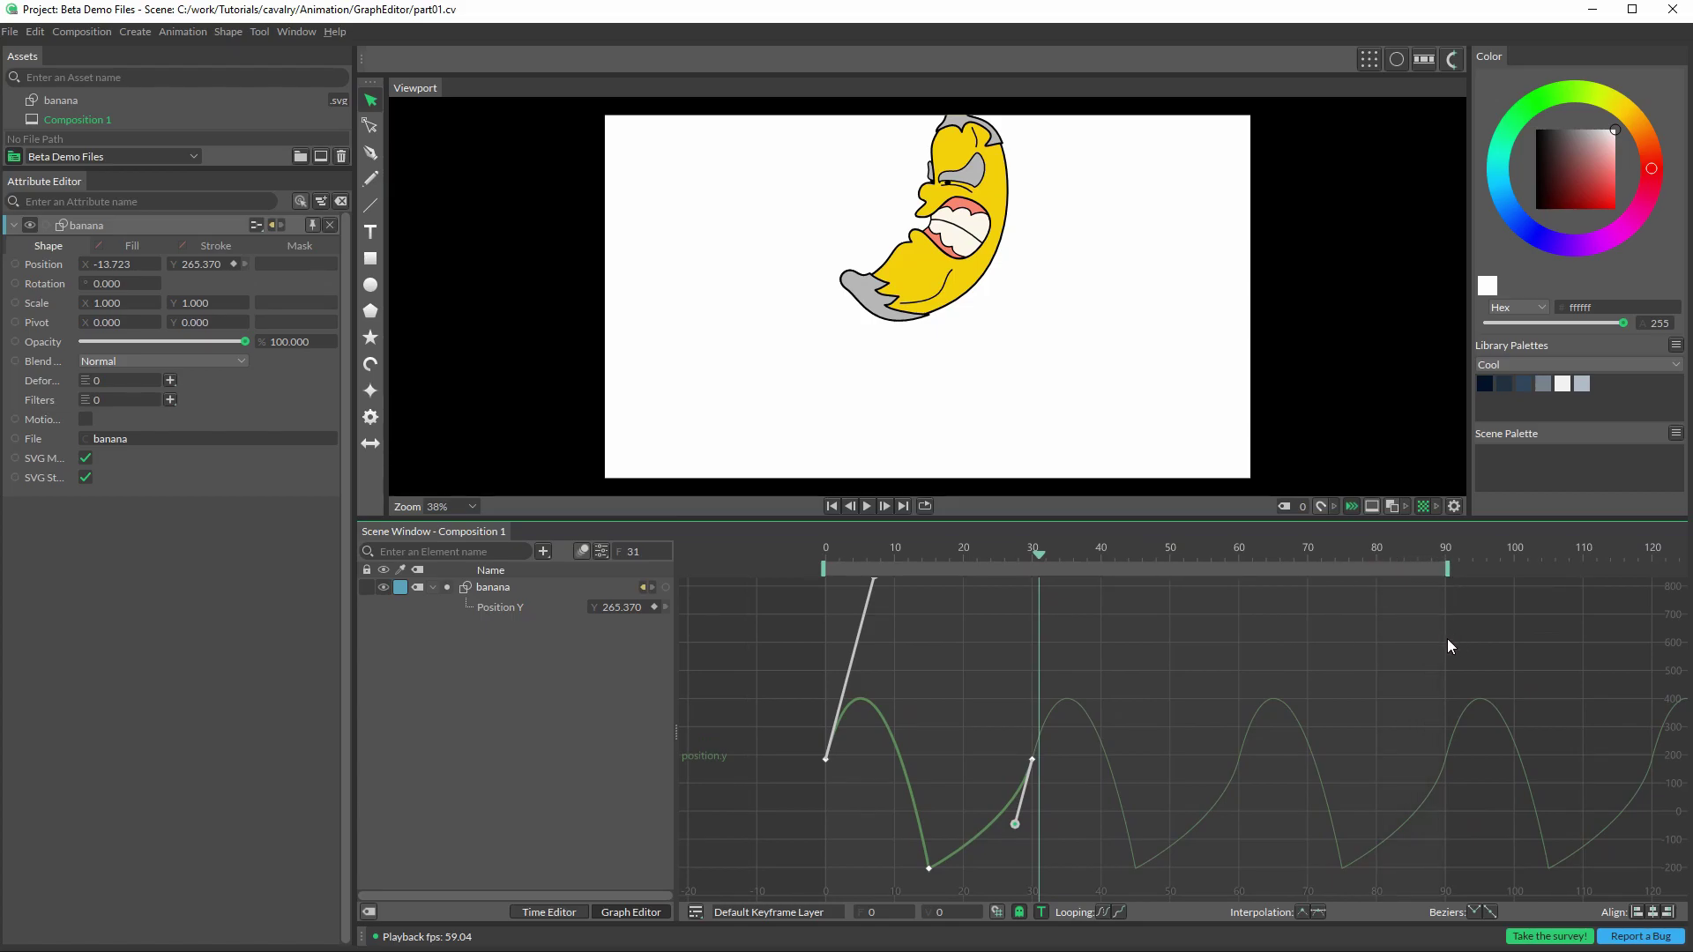
{"action": "key", "text": "space"}
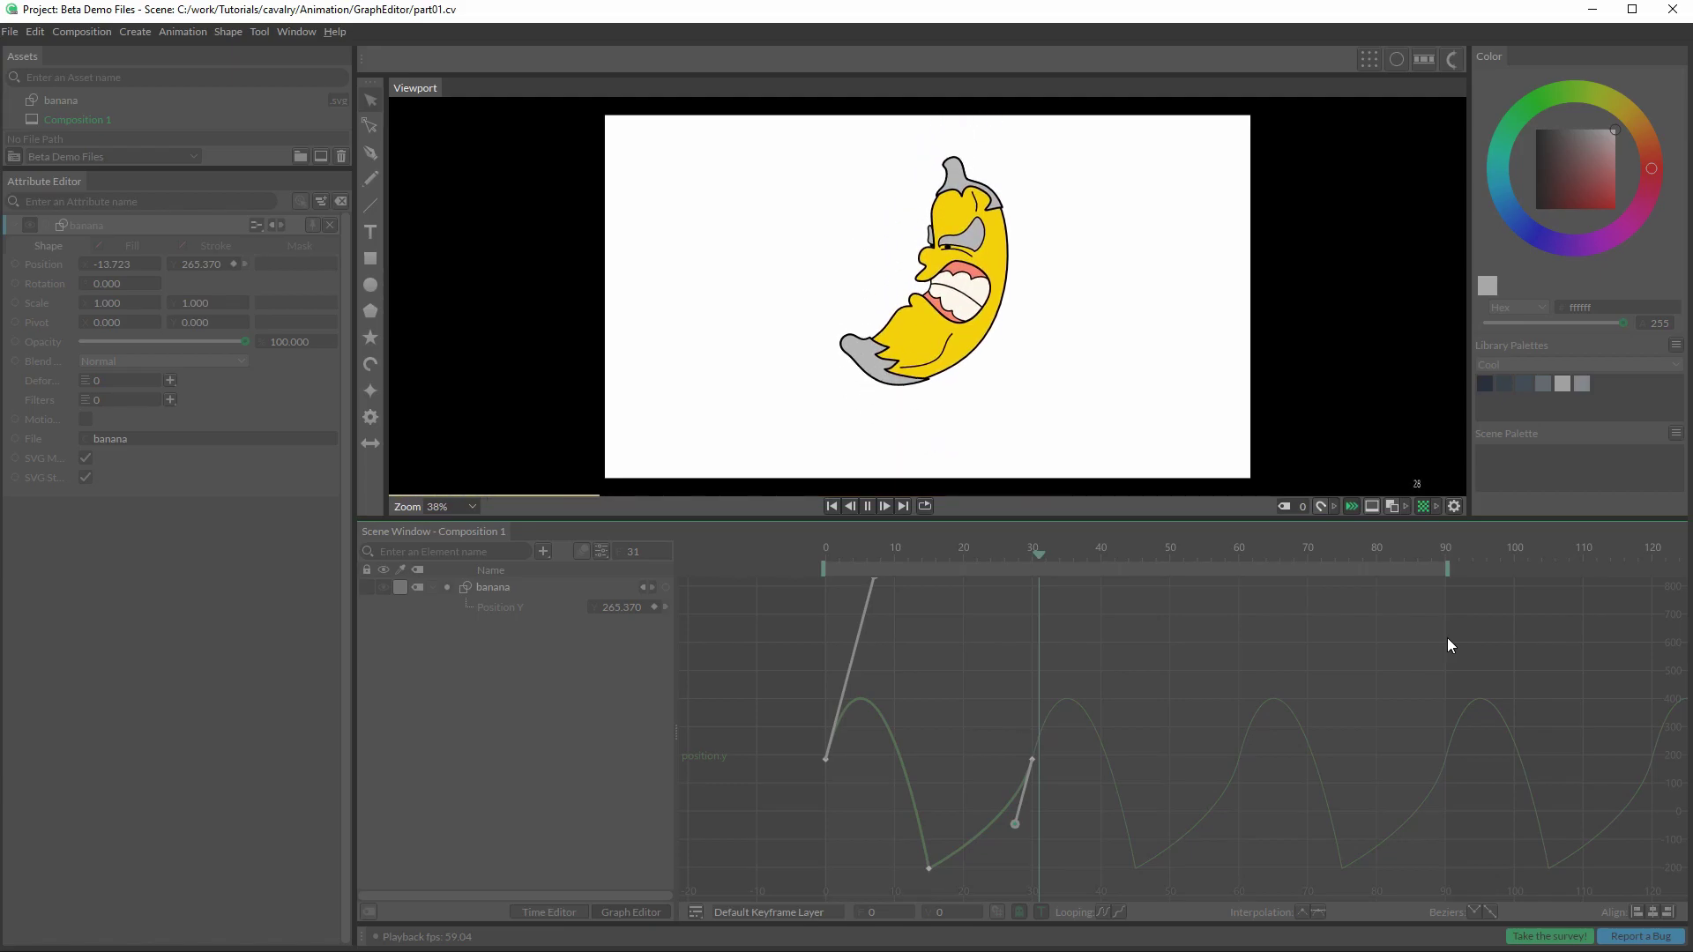
{"action": "key", "text": "space"}
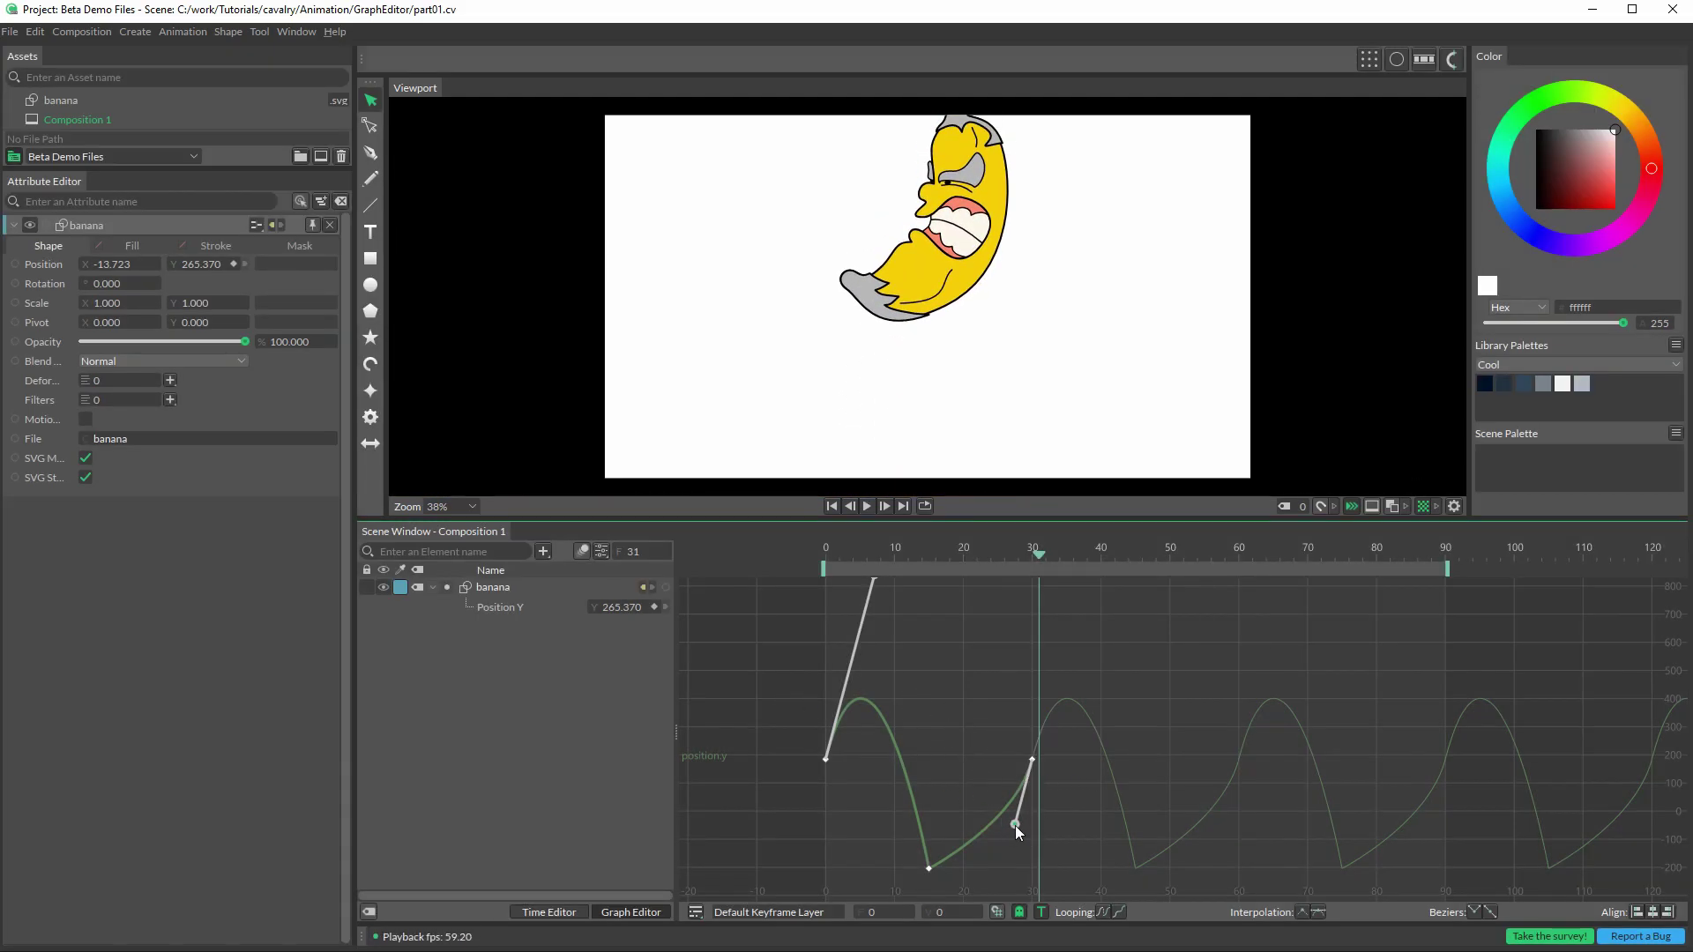
Step: Swing the last keyframe's tangent handle up to about frame 22, above the curve, and play back the animation
{"action": "left_click_drag", "start_coordinate": [1014, 824], "coordinate": [980, 686]}
{"action": "key", "text": "space"}
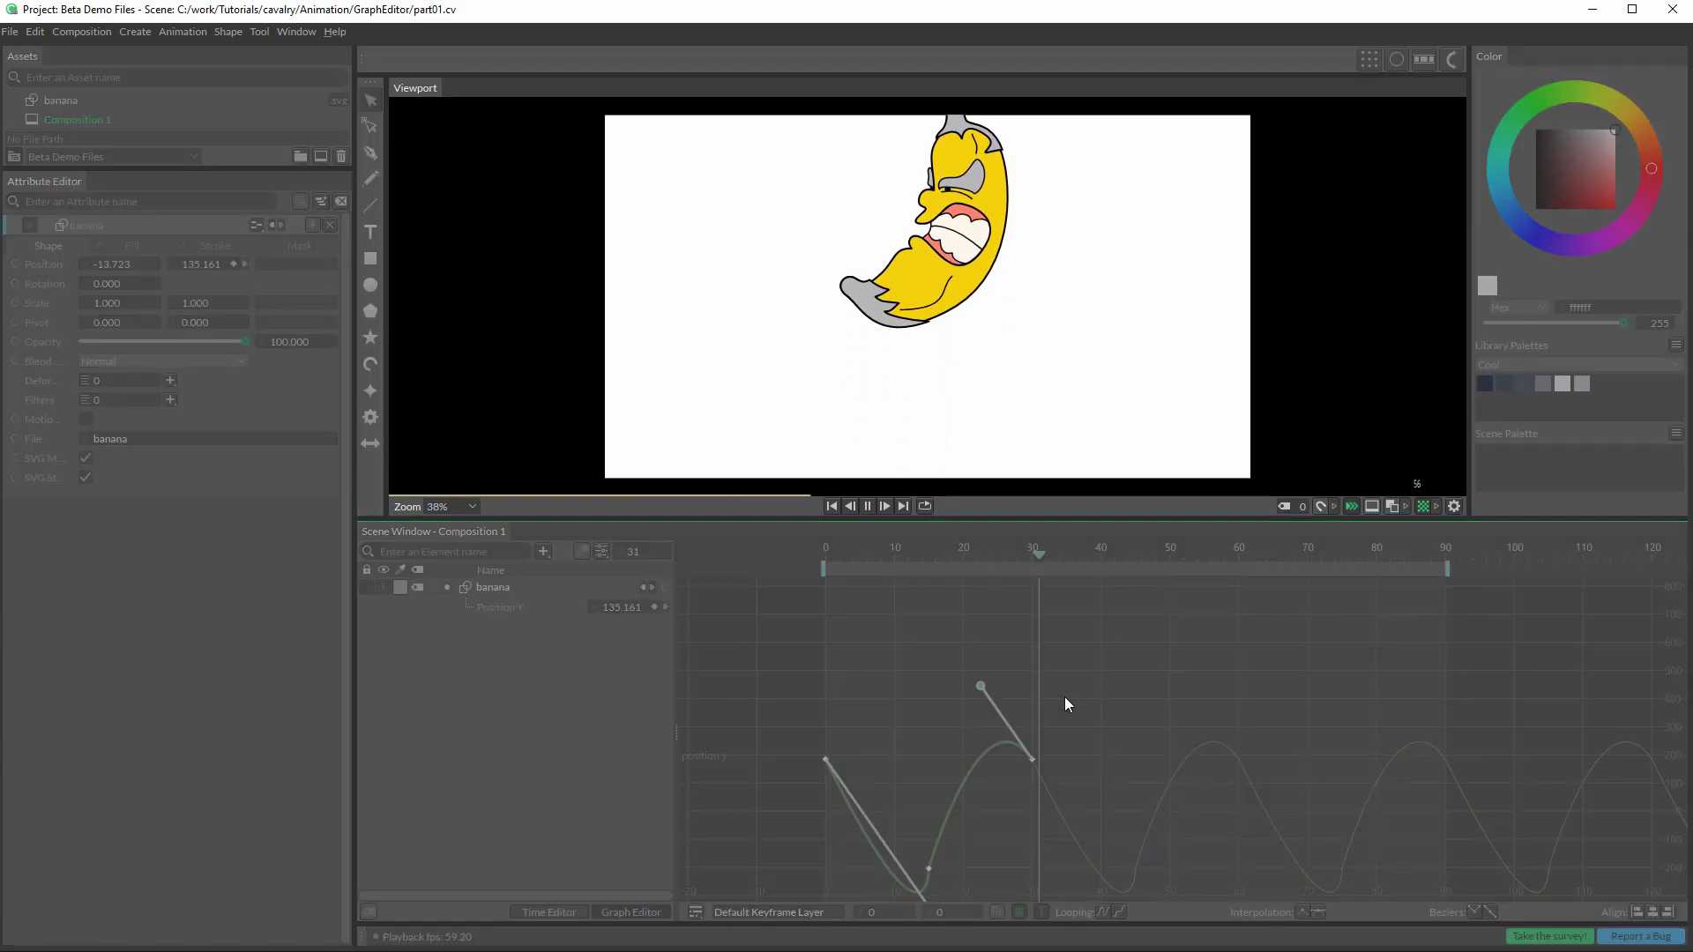
Step: Stop playback and delete the banana's Position Y animation
{"action": "key", "text": "space"}
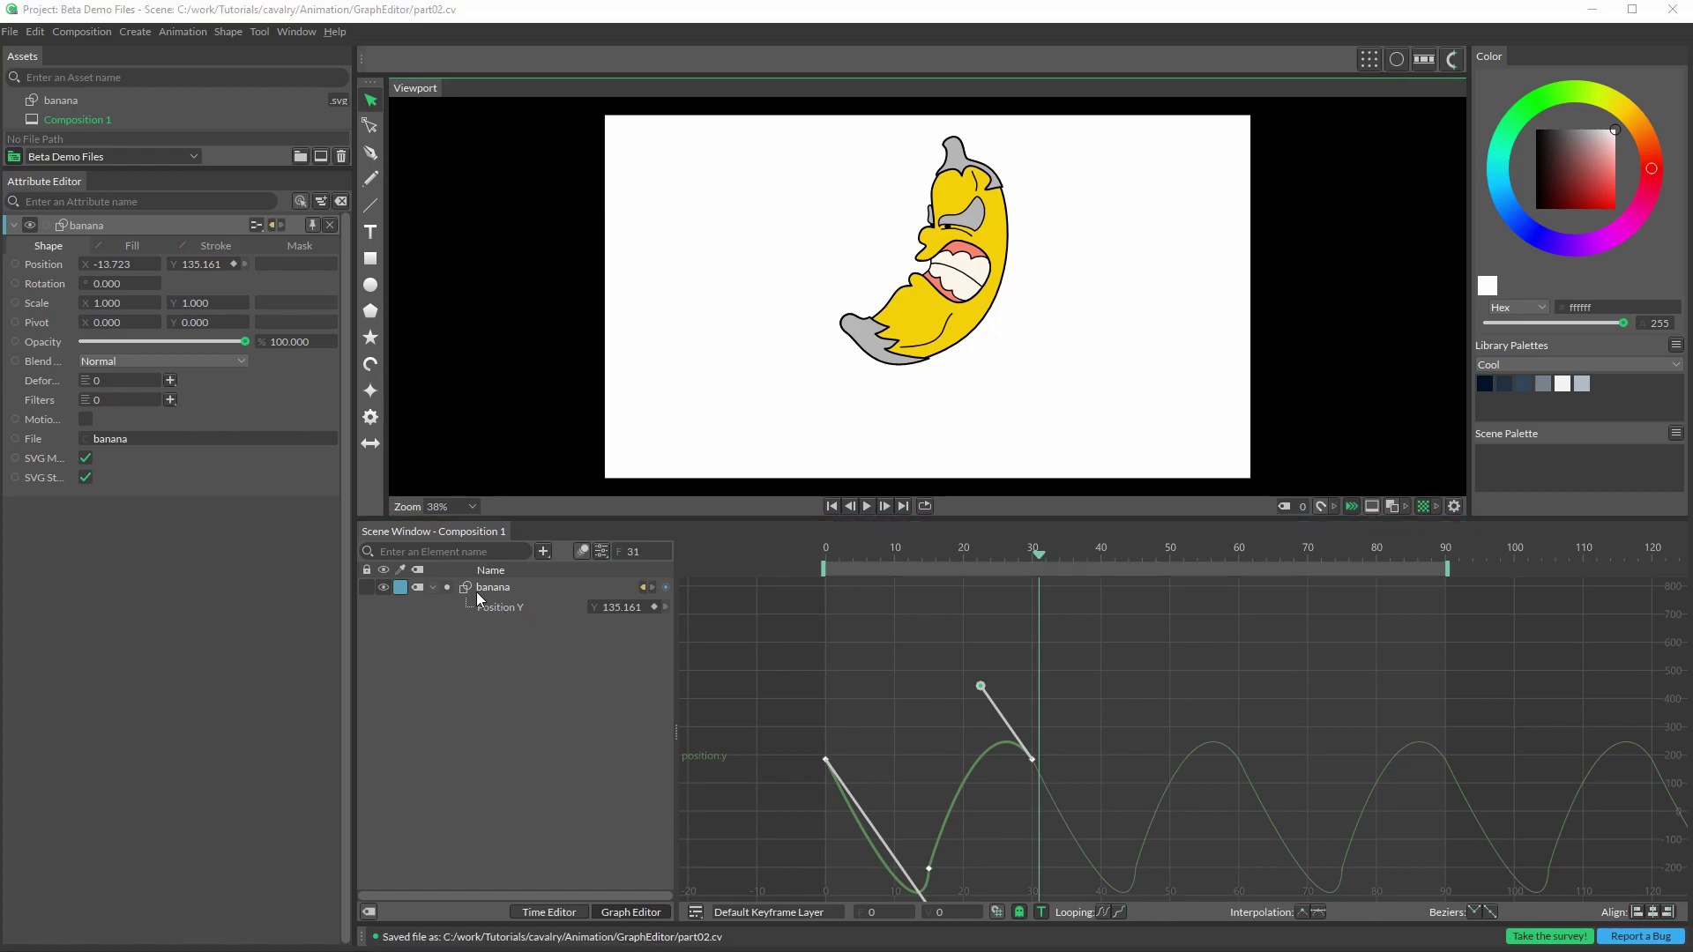
{"action": "left_click", "coordinate": [497, 607]}
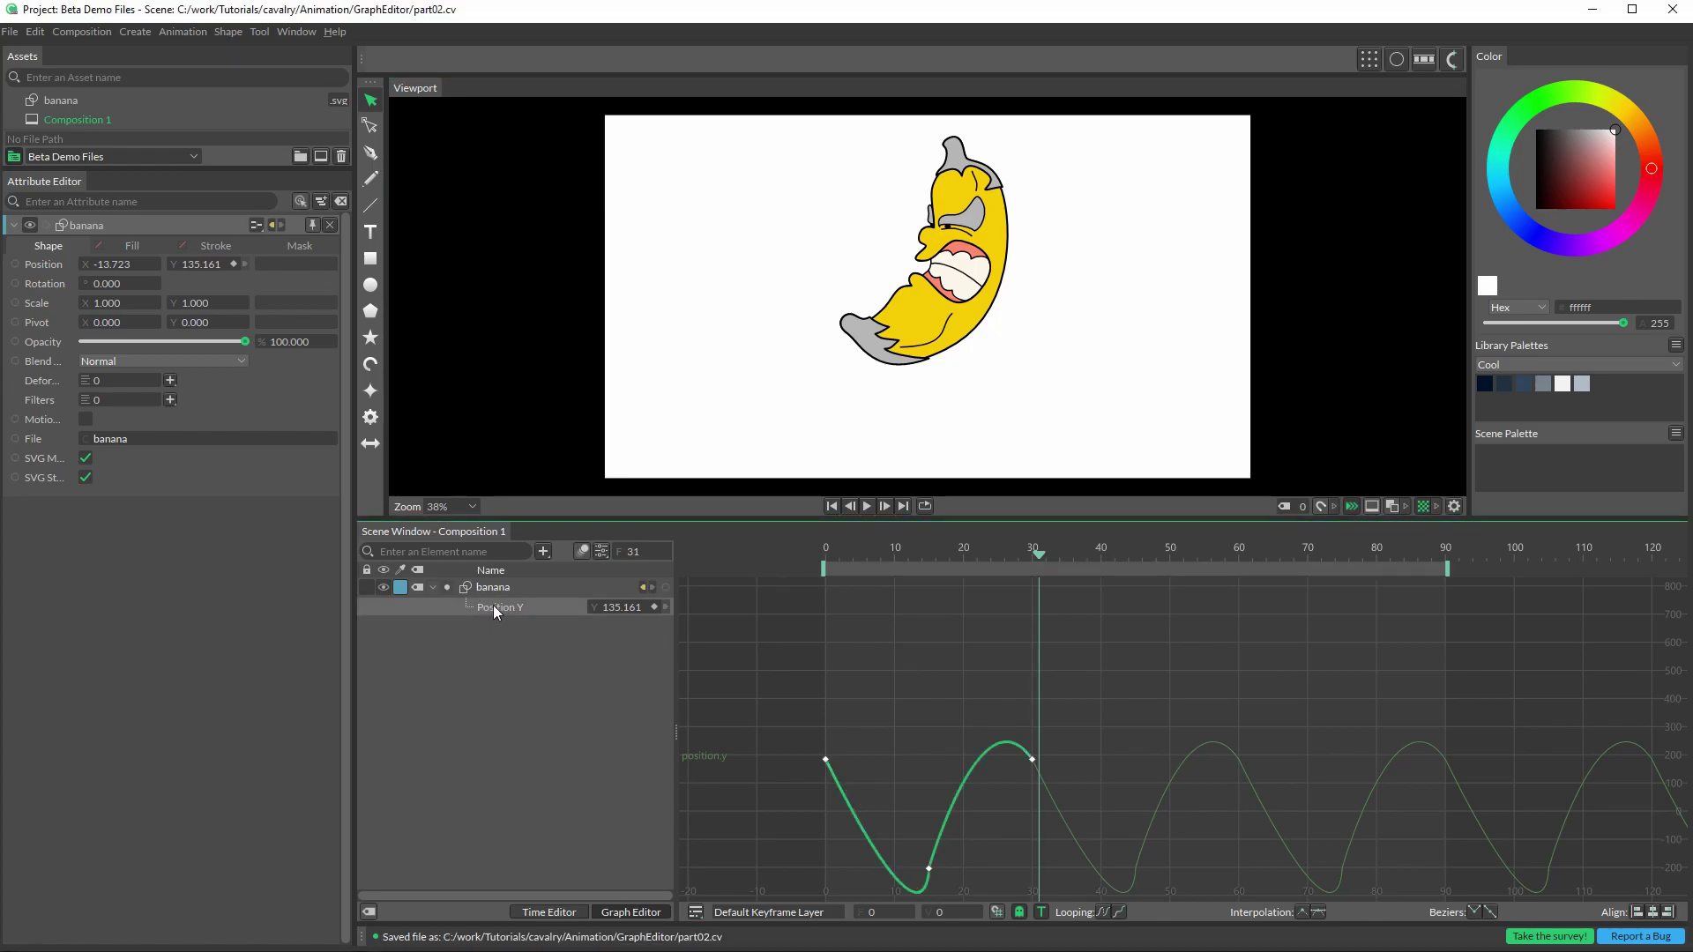
{"action": "key", "text": "Delete"}
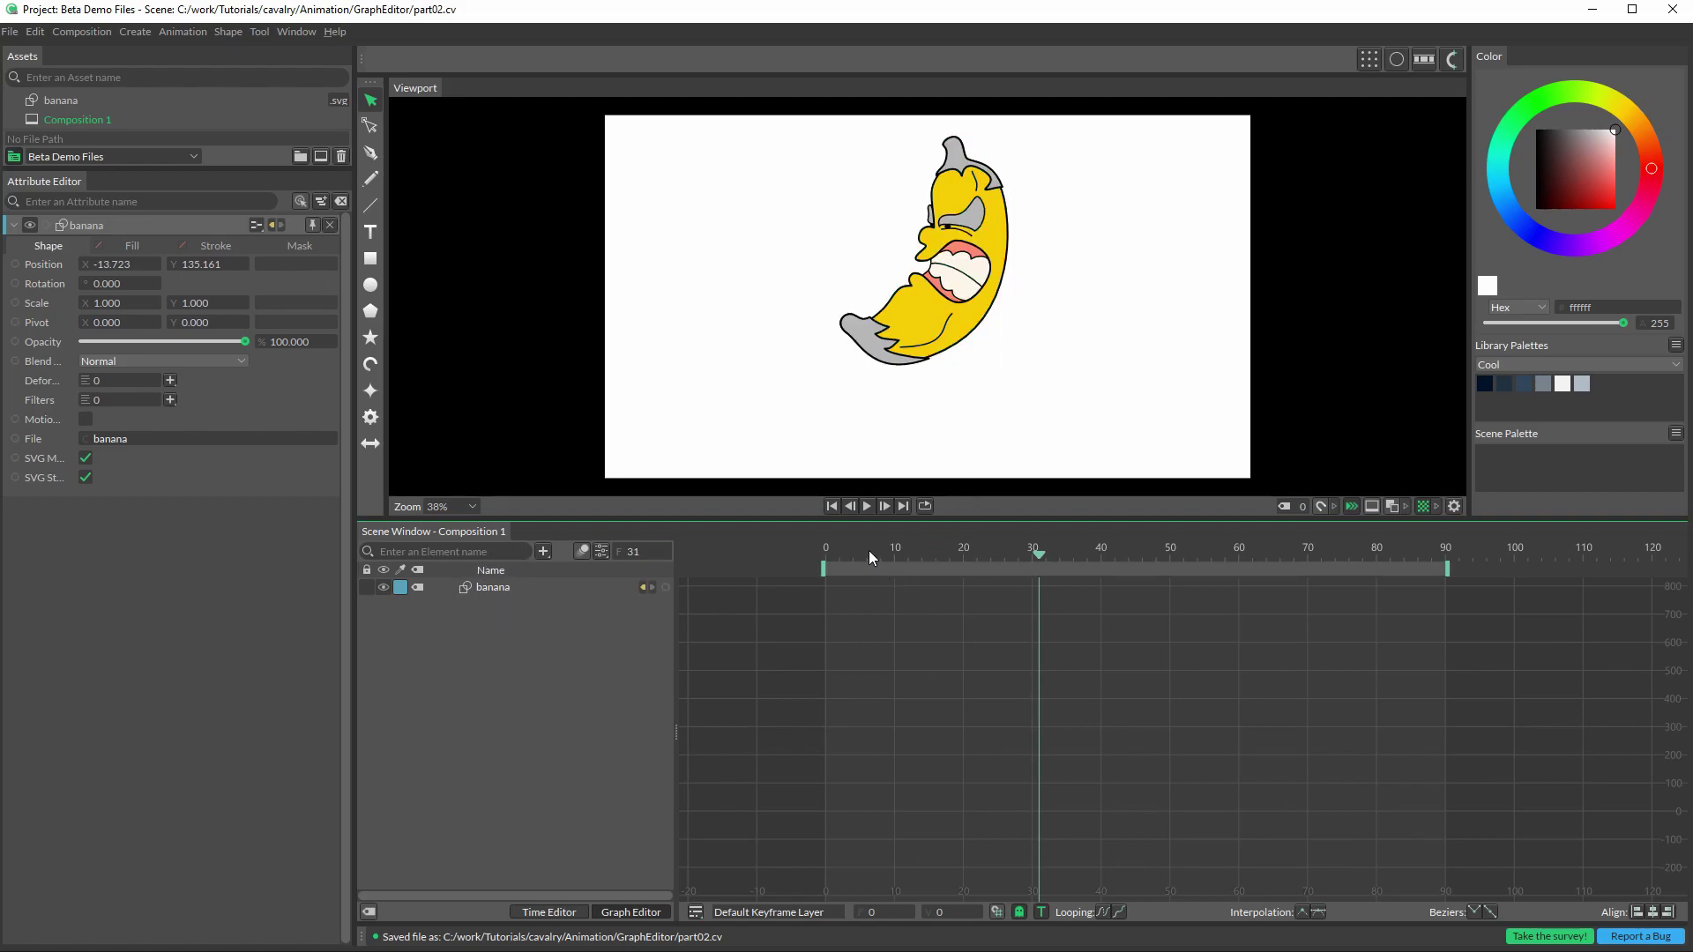
Step: At the start of the timeline, move the banana to about X -564, Y 156 and keyframe its Position X and Y
{"action": "left_click_drag", "start_coordinate": [870, 550], "coordinate": [827, 550]}
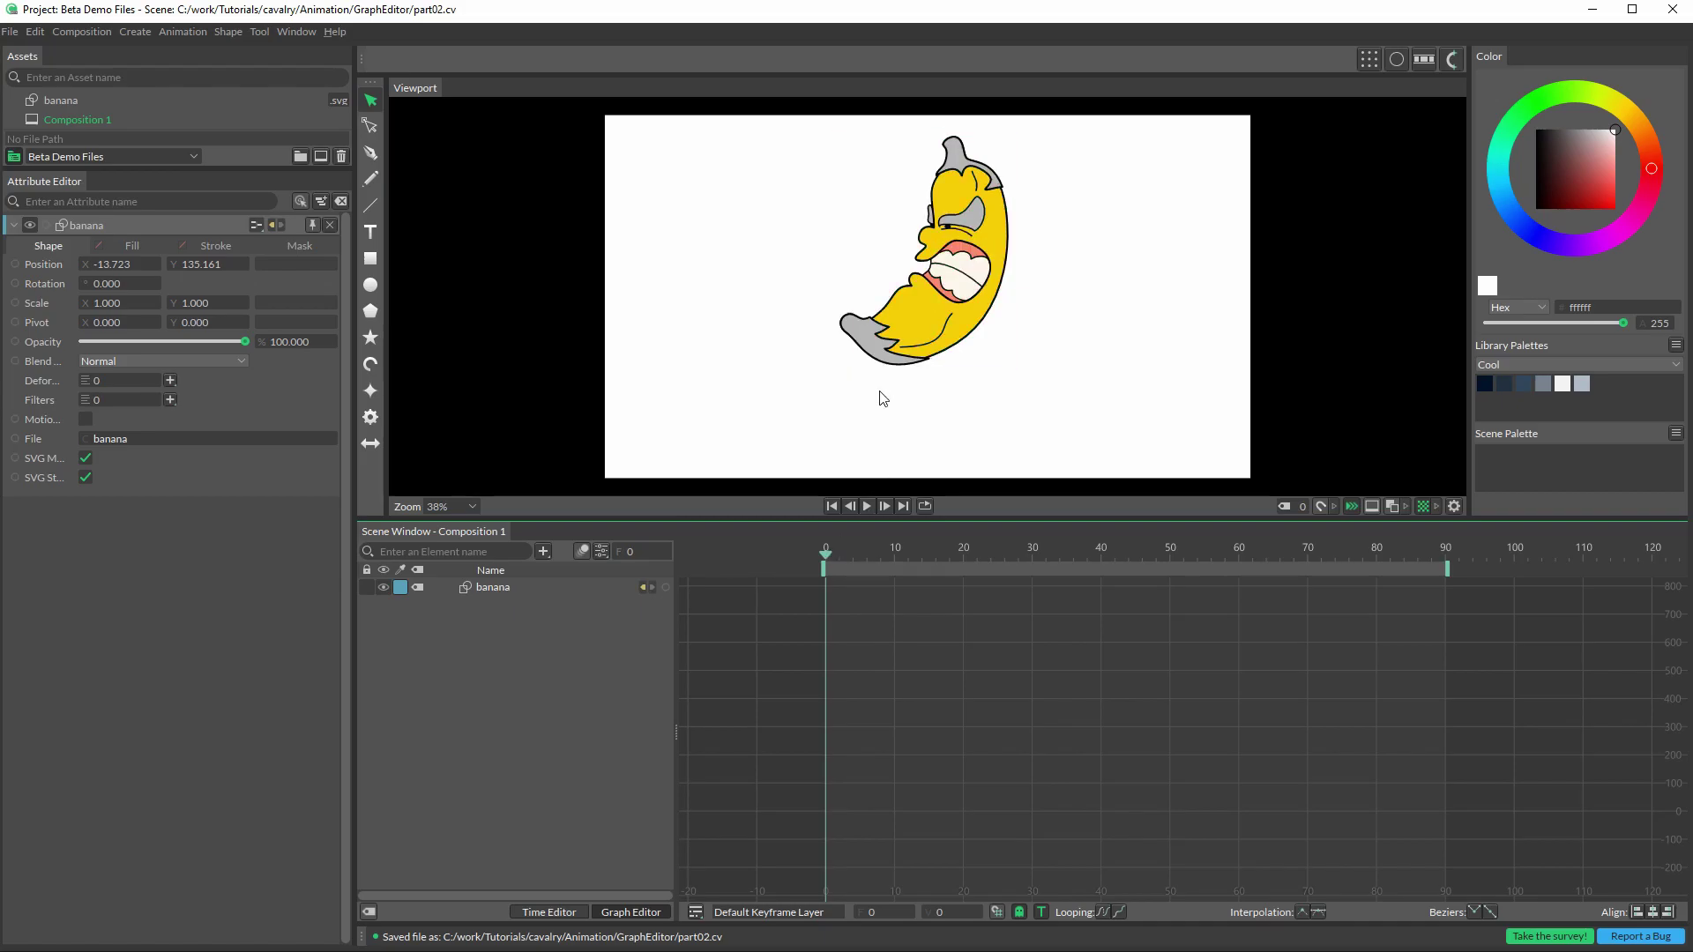
{"action": "mouse_move", "coordinate": [810, 553]}
{"action": "left_mouse_down"}
{"action": "mouse_move", "coordinate": [823, 548]}
{"action": "mouse_move", "coordinate": [780, 548]}
{"action": "left_mouse_up"}
{"action": "left_click_drag", "start_coordinate": [966, 321], "coordinate": [787, 323]}
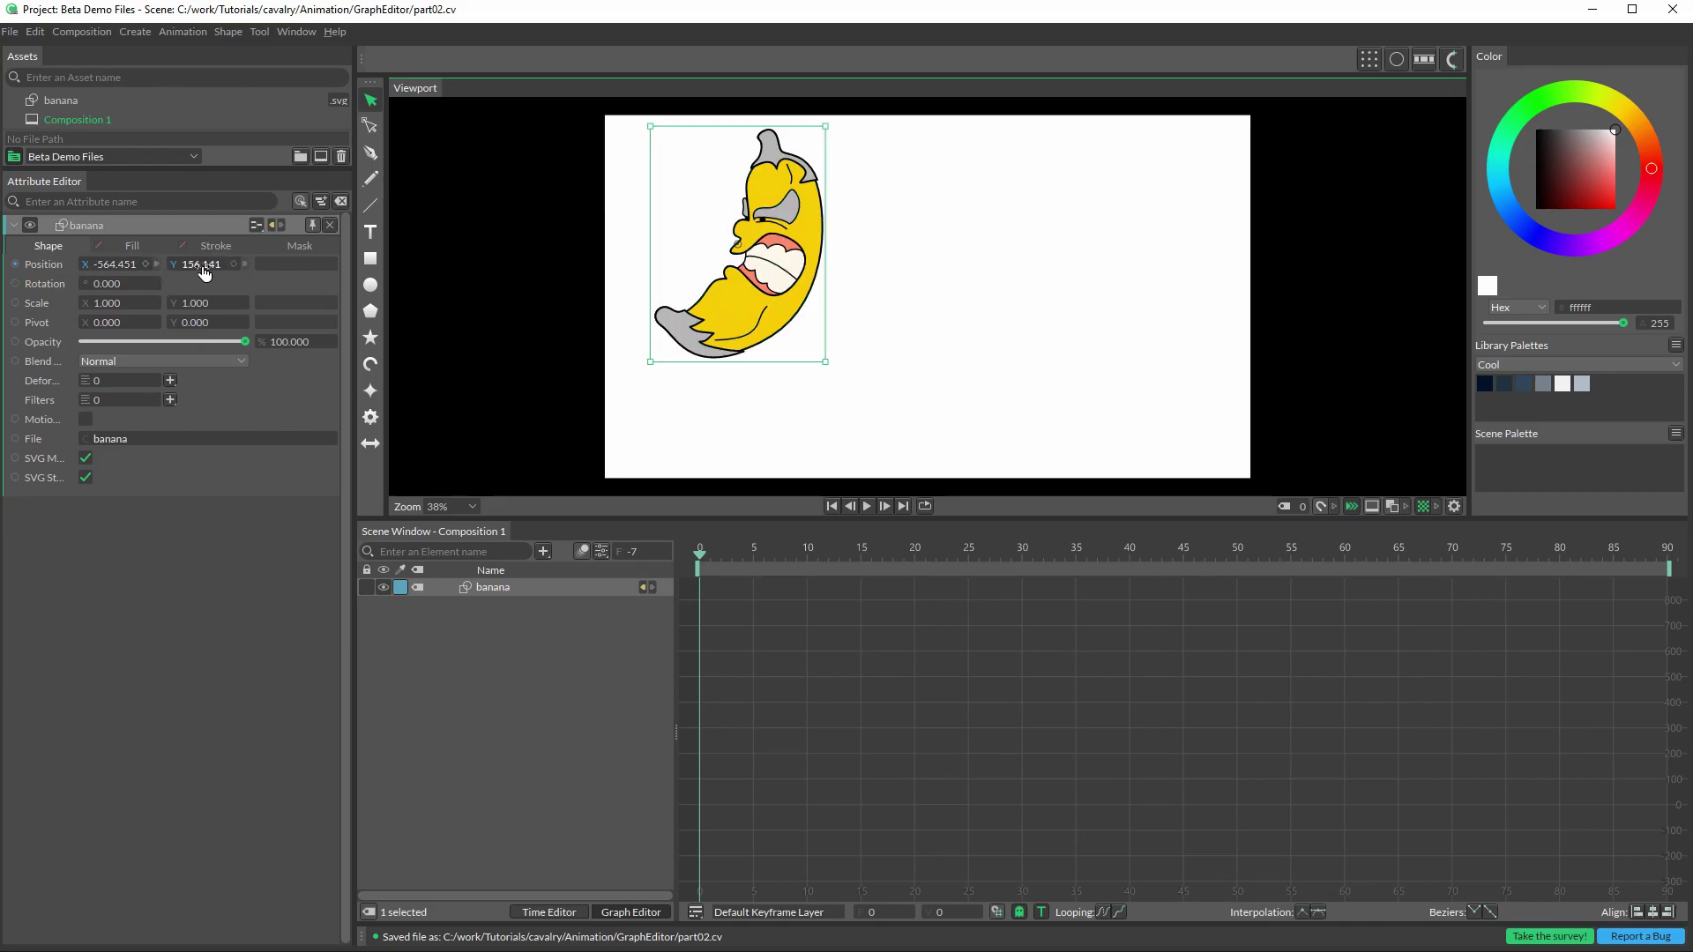
{"action": "left_click", "coordinate": [145, 265]}
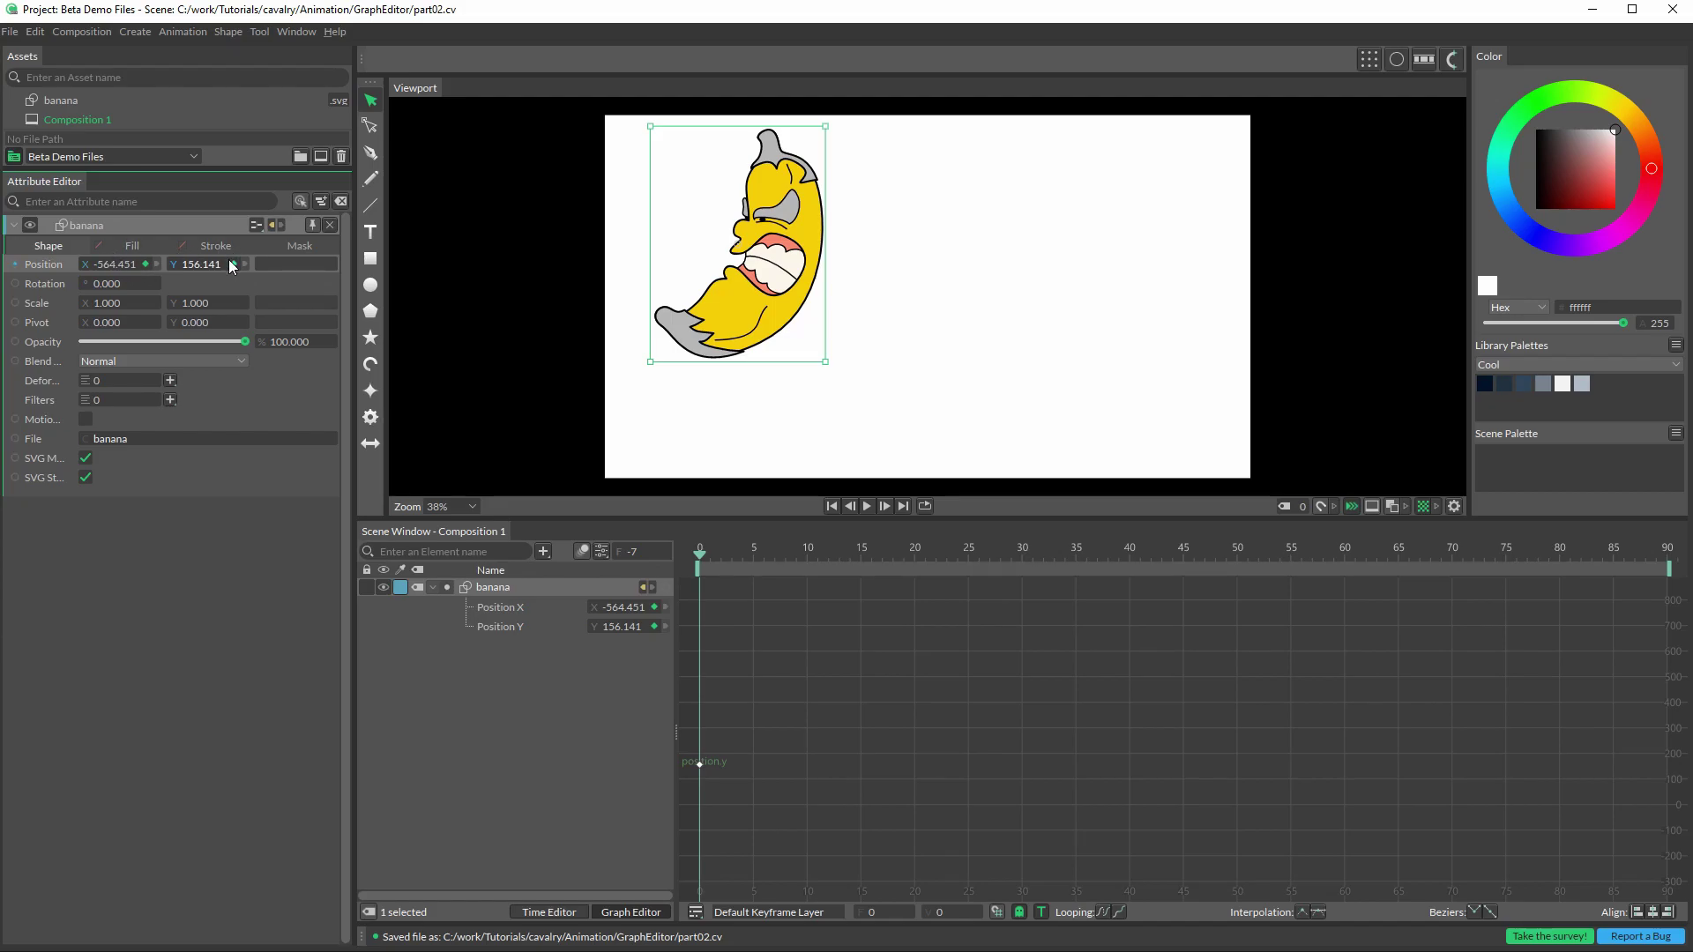
Step: Keyframe the banana's position at about X 453, Y 159 on frame 31 and X -245, Y -156 on frame 63
{"action": "left_click_drag", "start_coordinate": [705, 552], "coordinate": [1033, 558]}
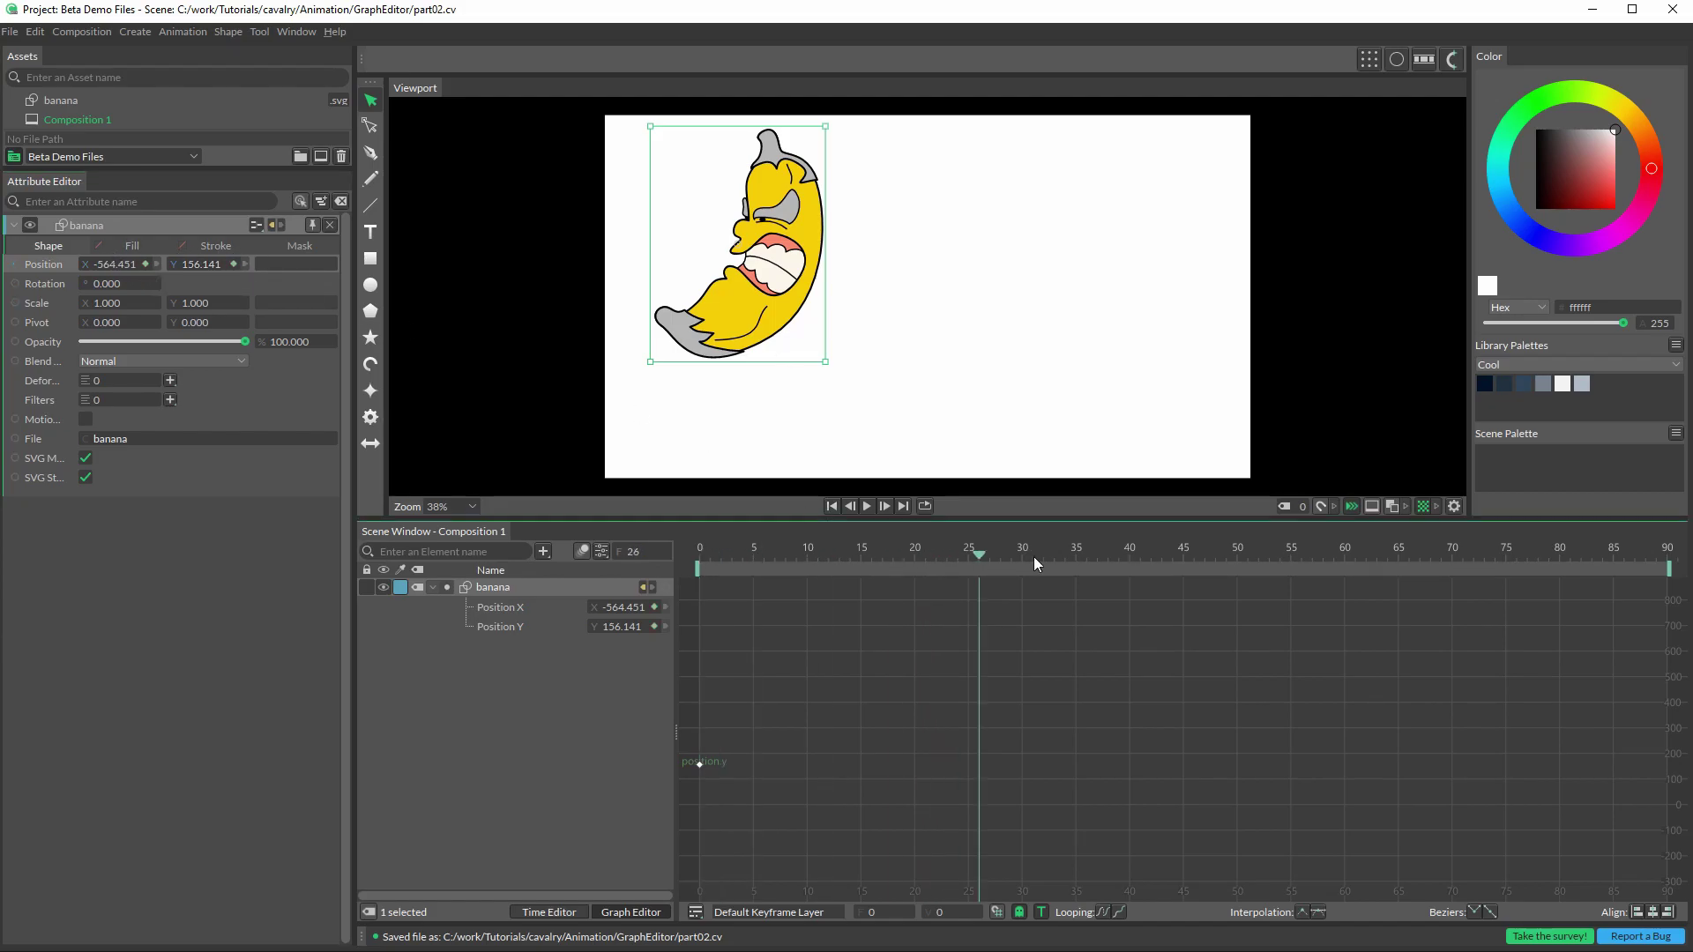
{"action": "left_click_drag", "start_coordinate": [775, 319], "coordinate": [1076, 322]}
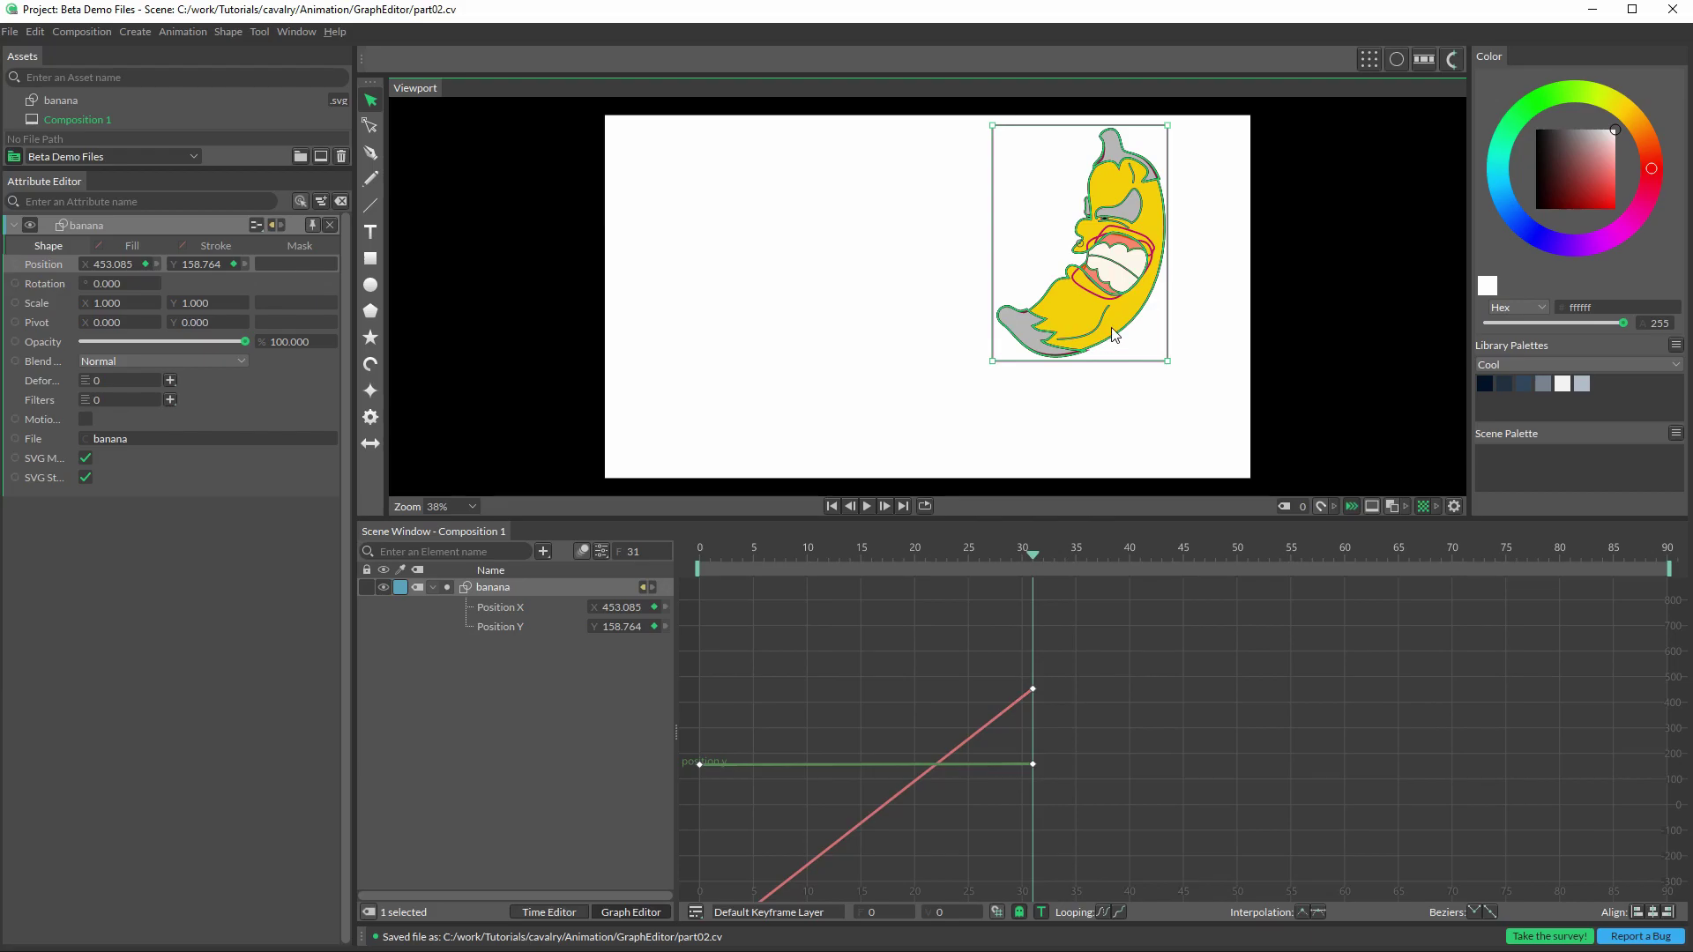
{"action": "left_click_drag", "start_coordinate": [1035, 554], "coordinate": [1385, 580]}
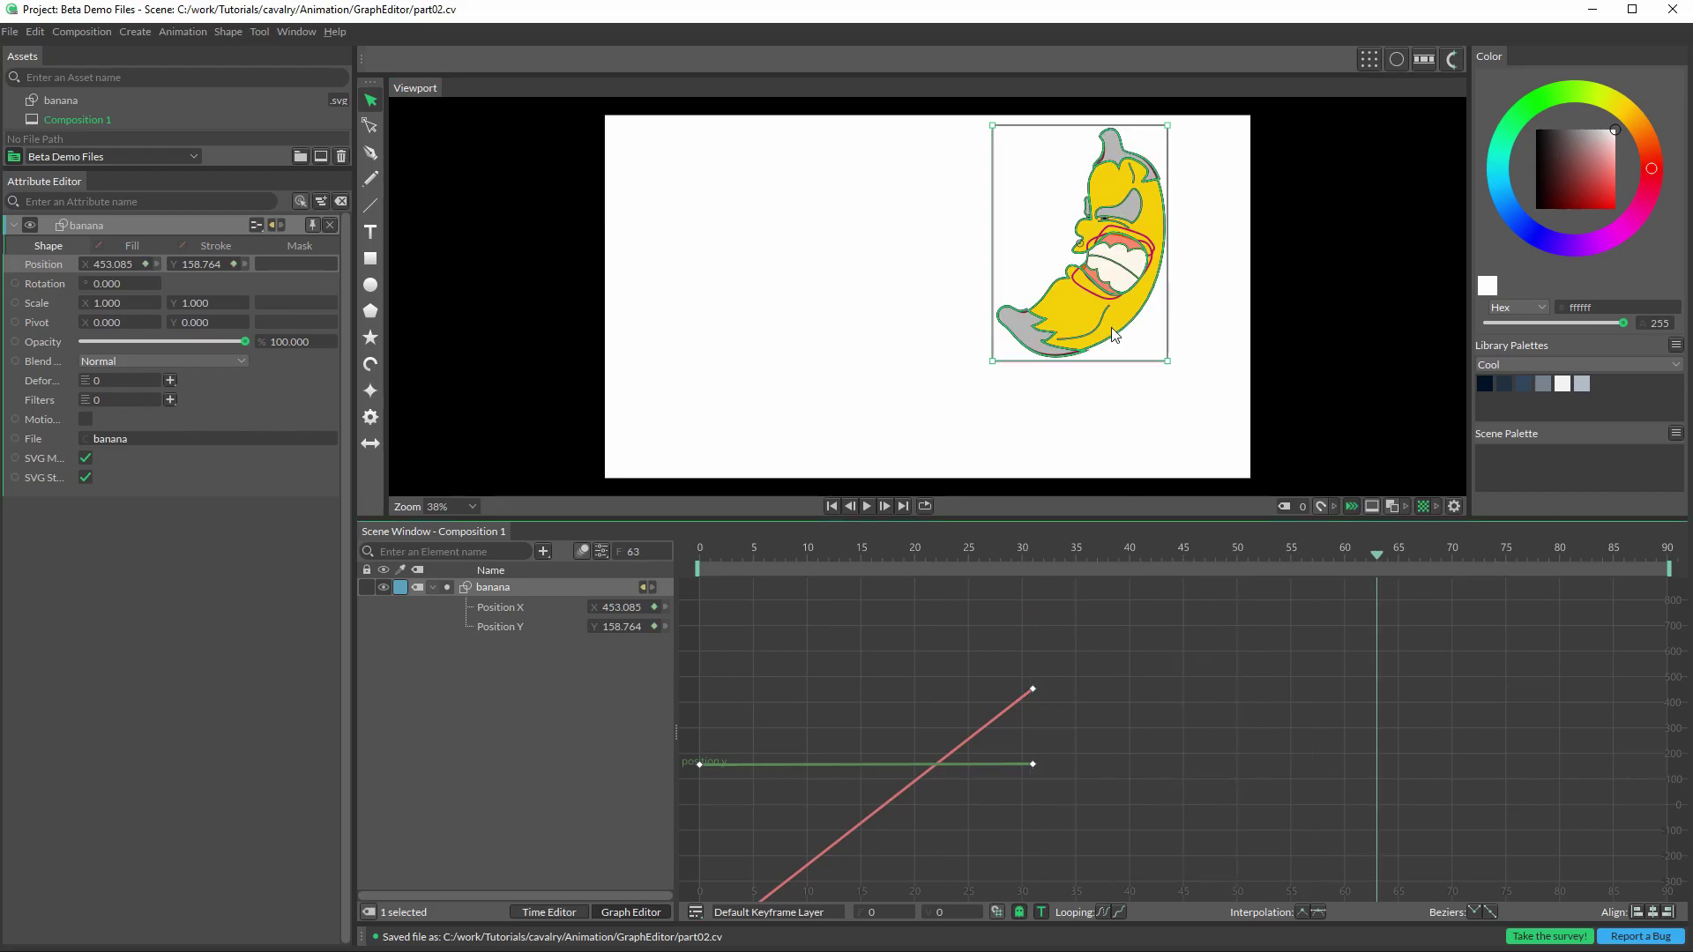
{"action": "left_click_drag", "start_coordinate": [1110, 327], "coordinate": [863, 432]}
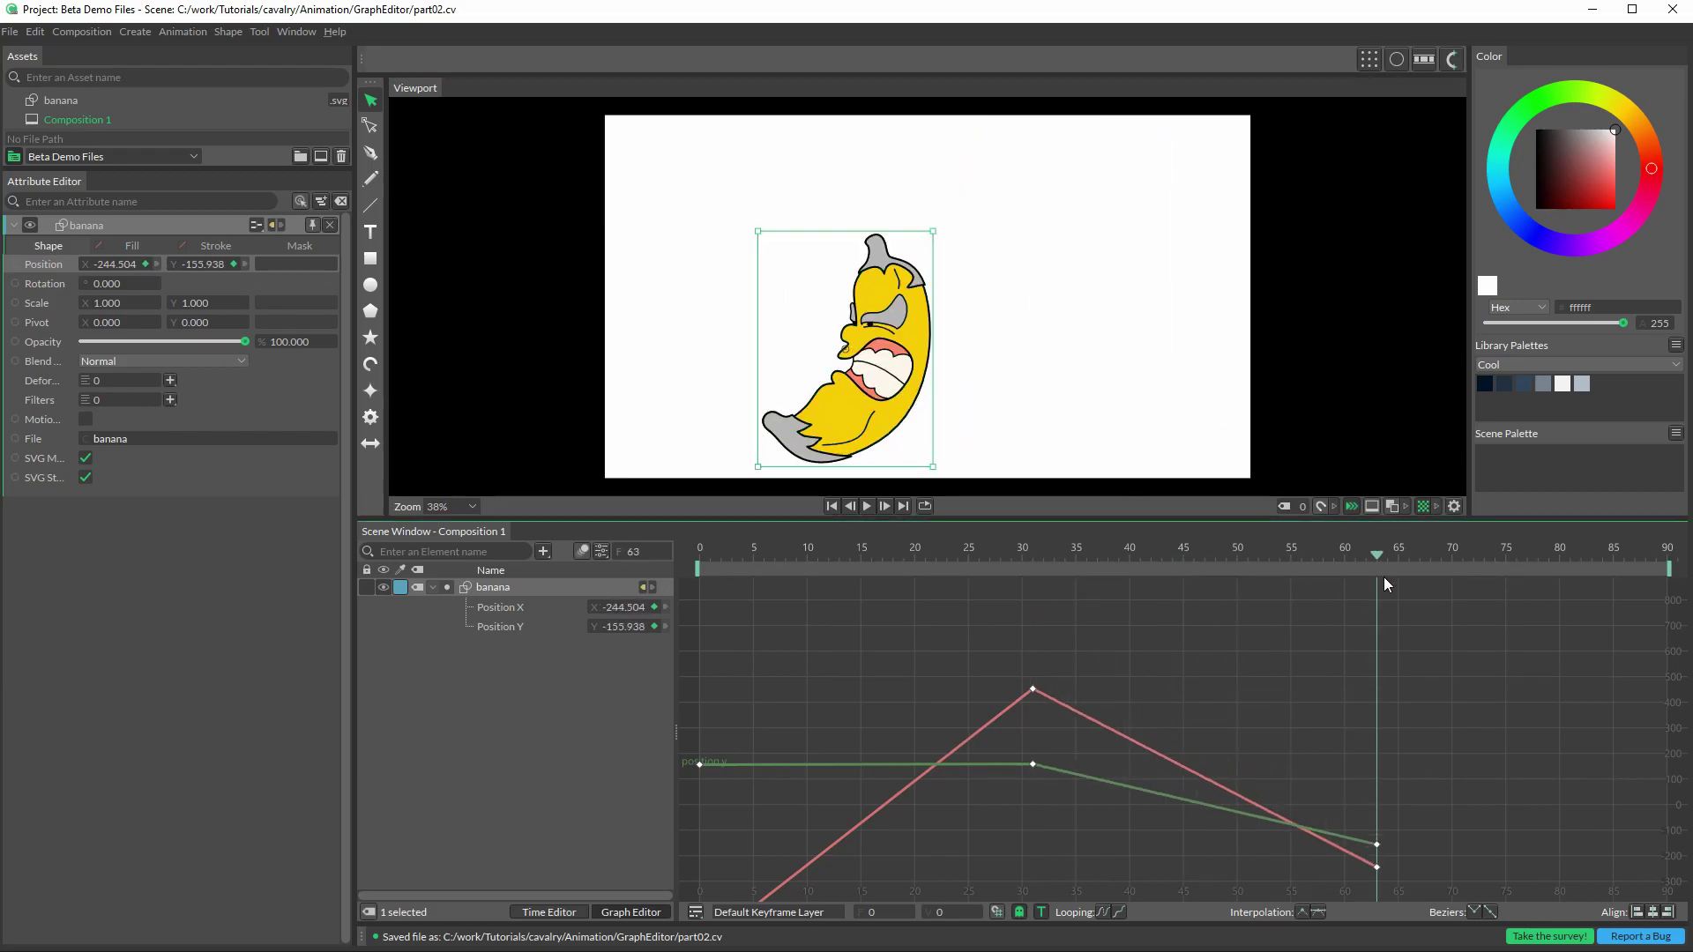
Step: Add Position X keyframes around frames 39 and 44 and a Position Y keyframe around frame 40, and raise the last Position Y keyframe
{"action": "left_click_drag", "start_coordinate": [1368, 554], "coordinate": [1134, 764]}
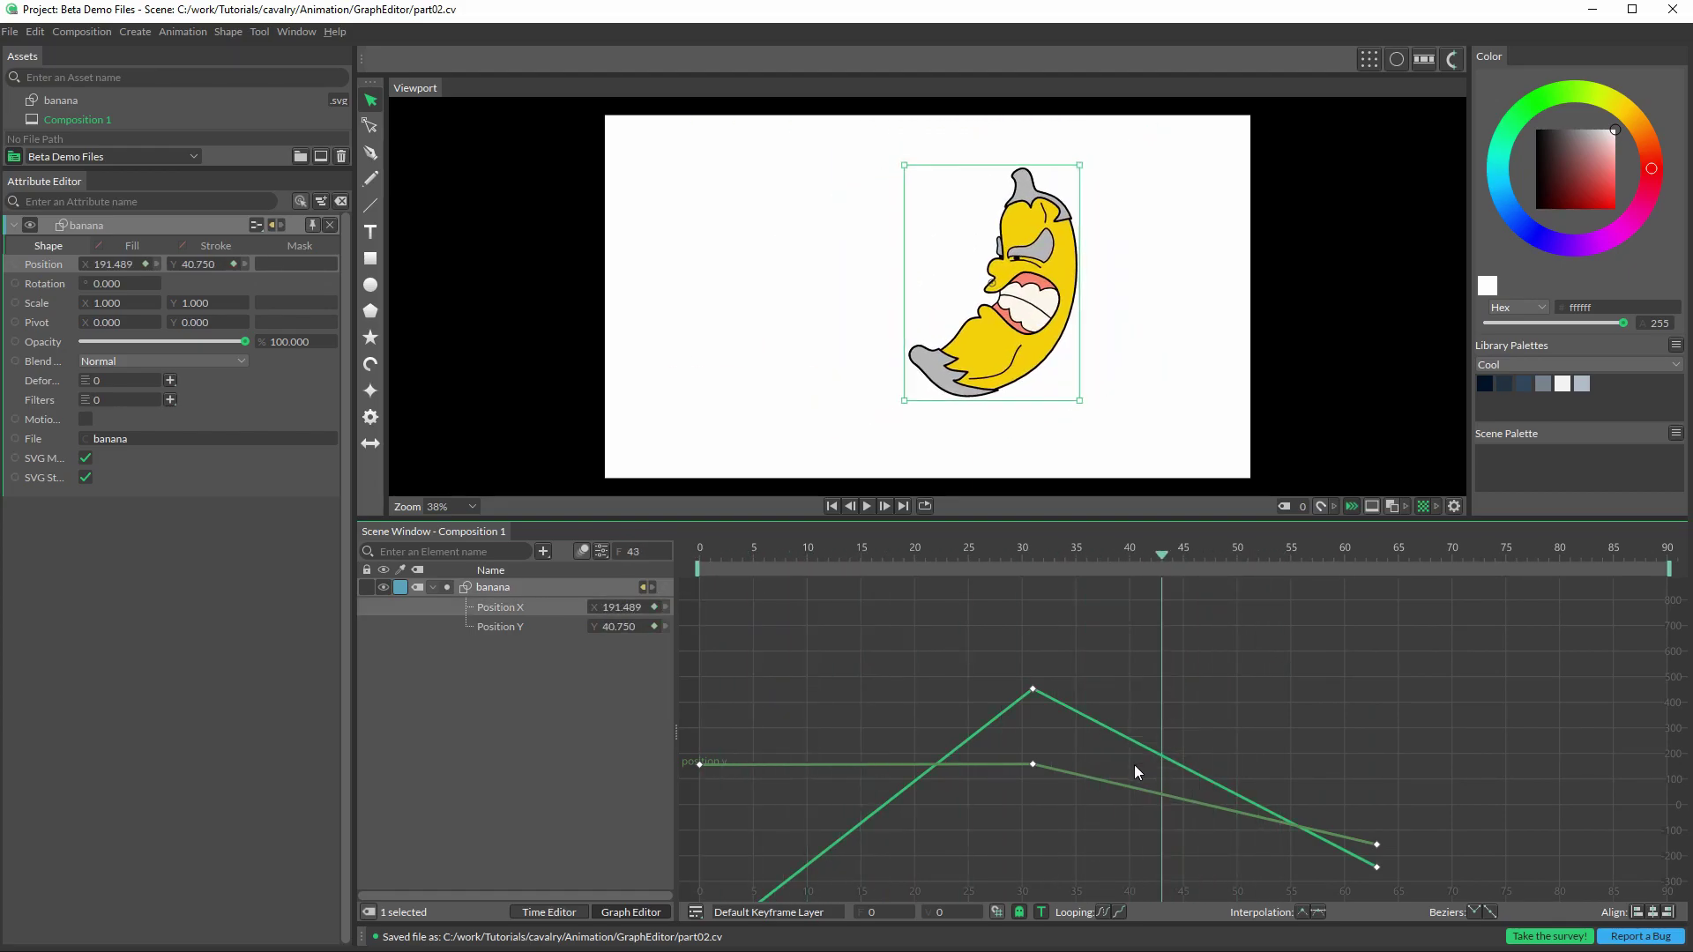
{"action": "left_click", "coordinate": [1160, 754]}
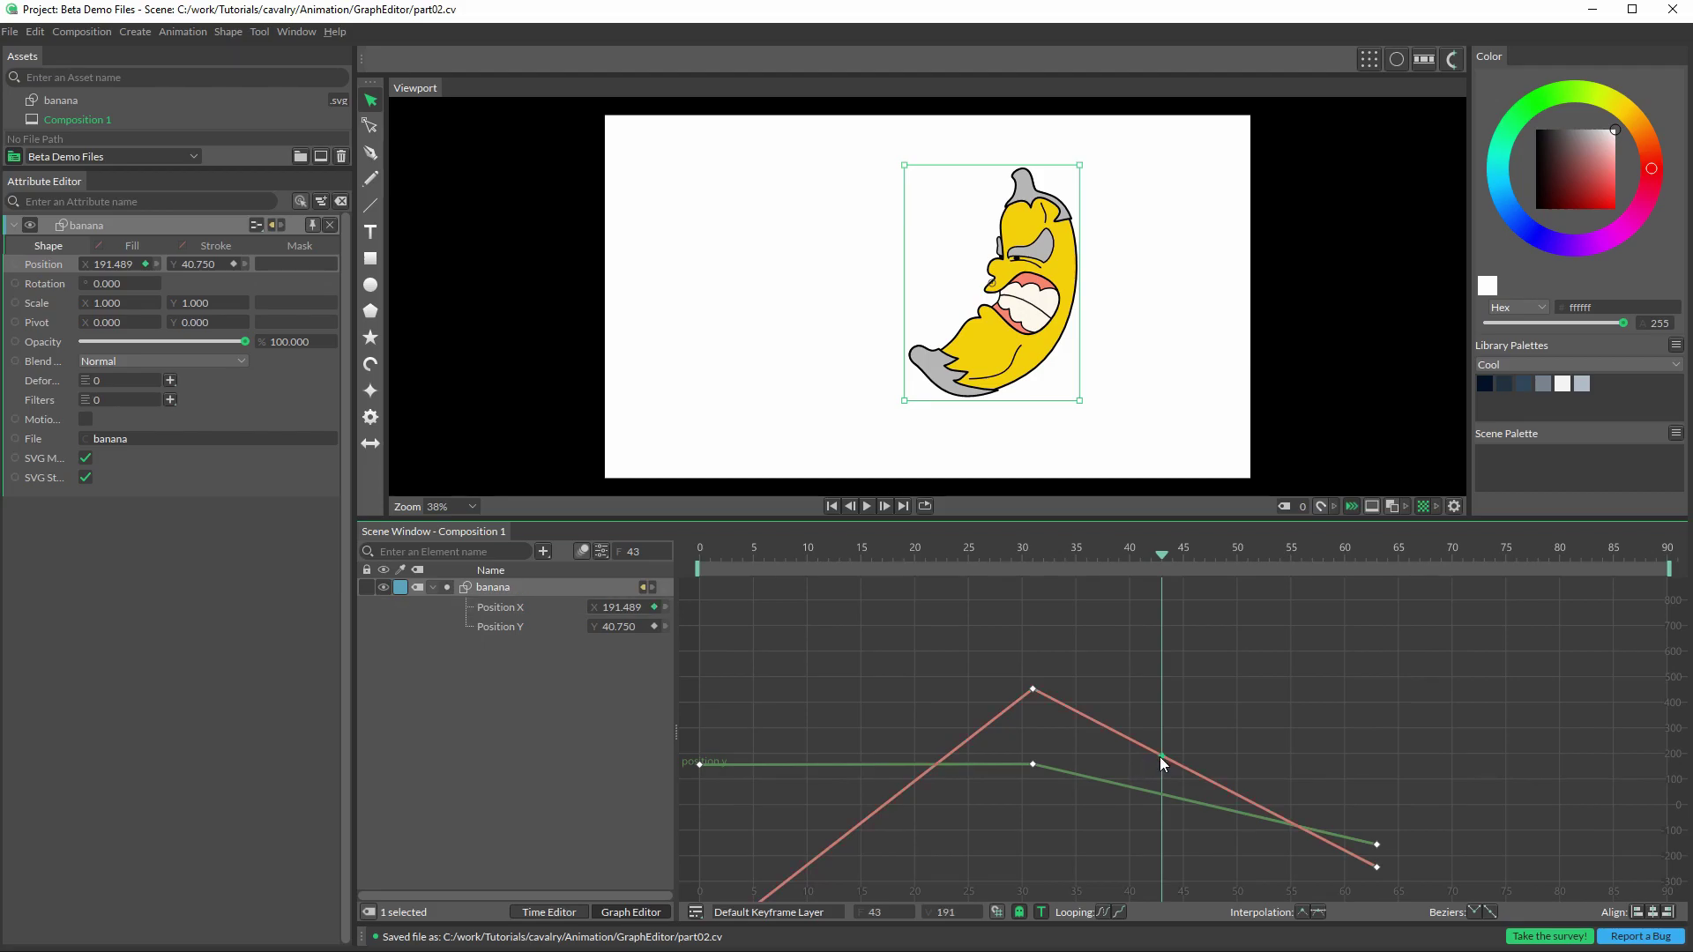
{"action": "double_click", "coordinate": [1160, 756]}
{"action": "double_click", "coordinate": [1137, 787]}
{"action": "double_click", "coordinate": [1099, 721]}
{"action": "left_click_drag", "start_coordinate": [1100, 720], "coordinate": [1117, 659]}
{"action": "left_click_drag", "start_coordinate": [1161, 755], "coordinate": [1134, 823]}
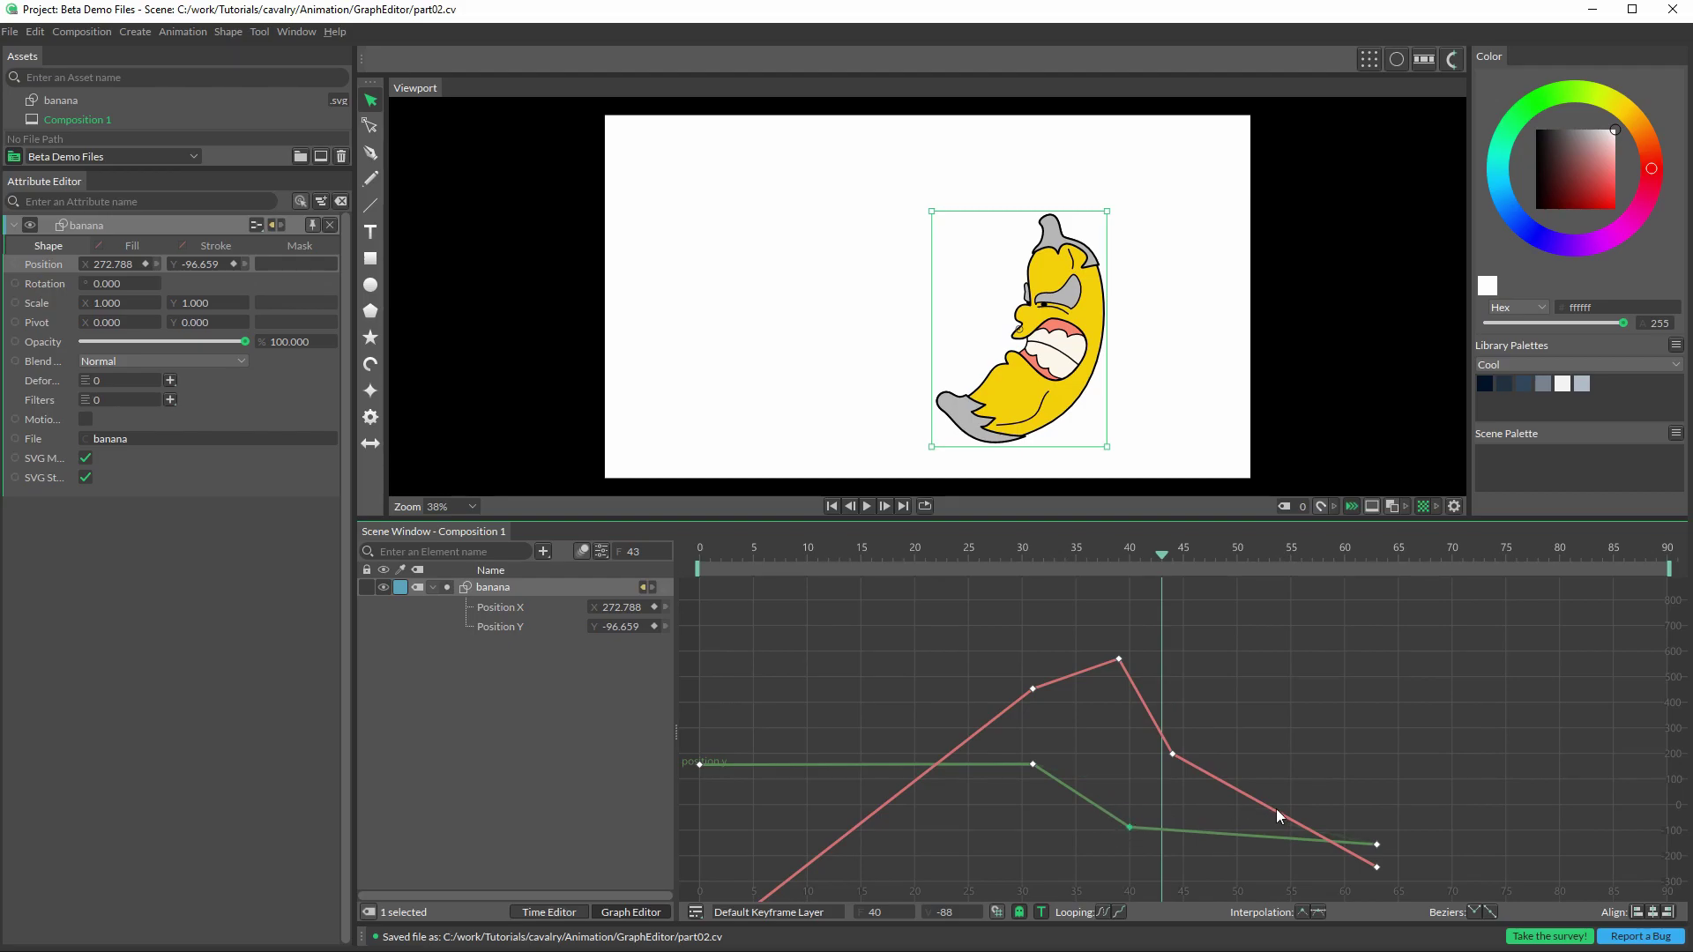
{"action": "left_click", "coordinate": [1376, 844]}
{"action": "left_click_drag", "start_coordinate": [1373, 824], "coordinate": [1376, 819]}
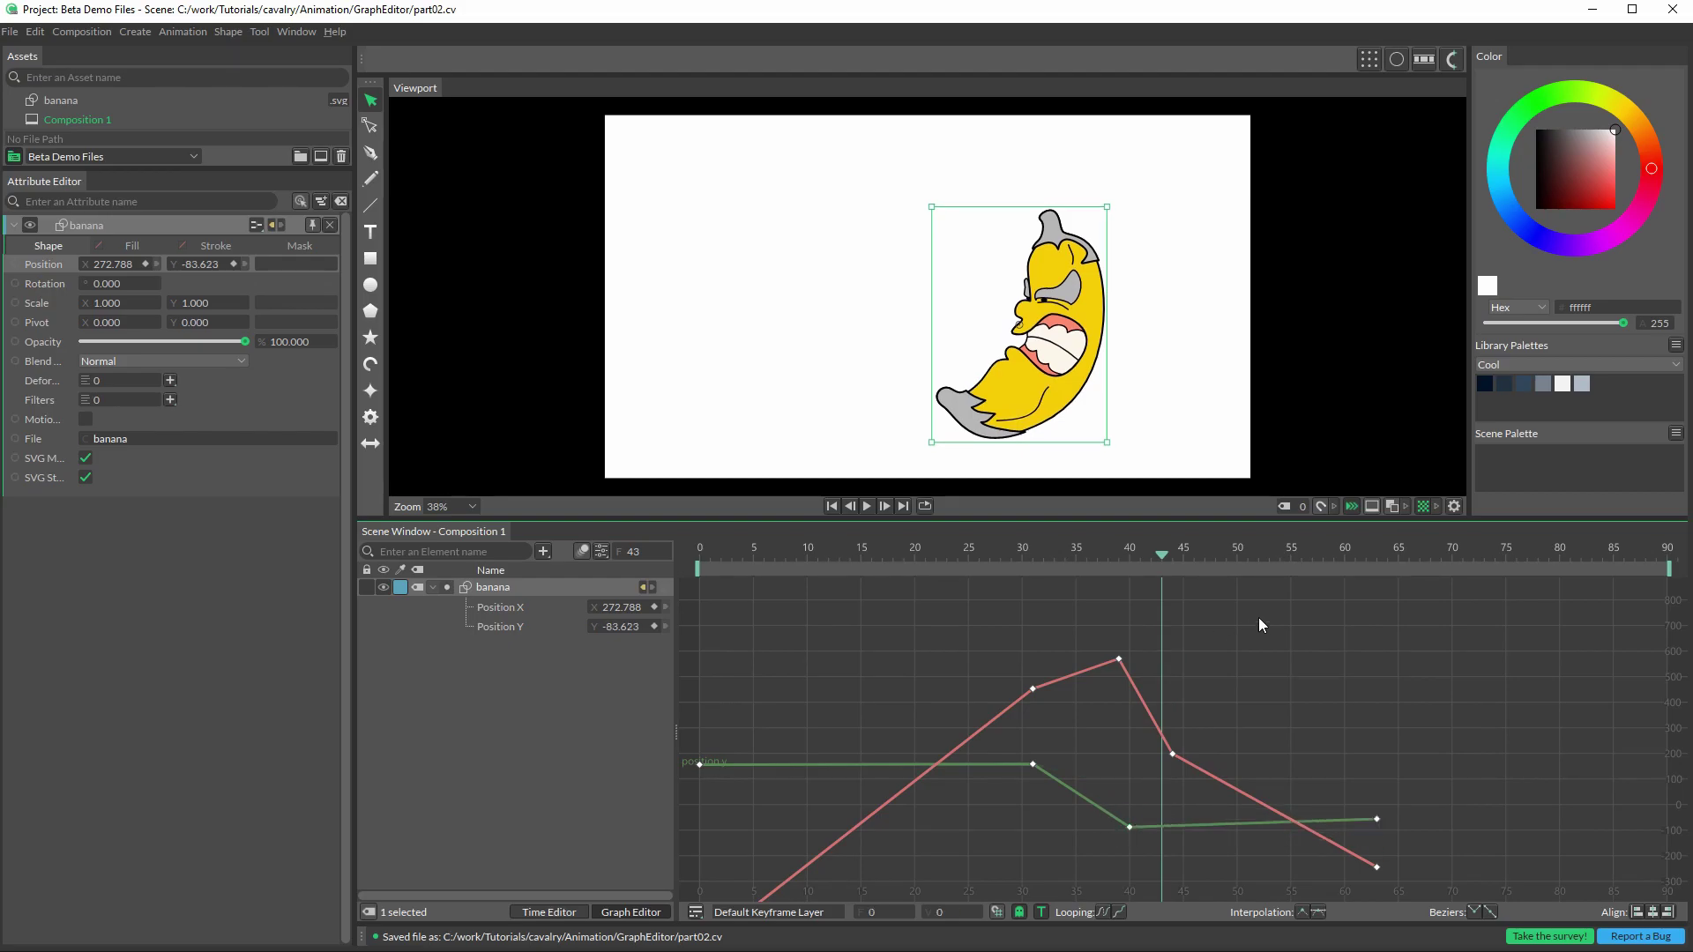
Step: Set all Position X and Position Y keyframes to Bezier interpolation
{"action": "left_click_drag", "start_coordinate": [1257, 617], "coordinate": [1004, 876]}
{"action": "left_click_drag", "start_coordinate": [1446, 625], "coordinate": [685, 899]}
{"action": "key", "text": "f"}
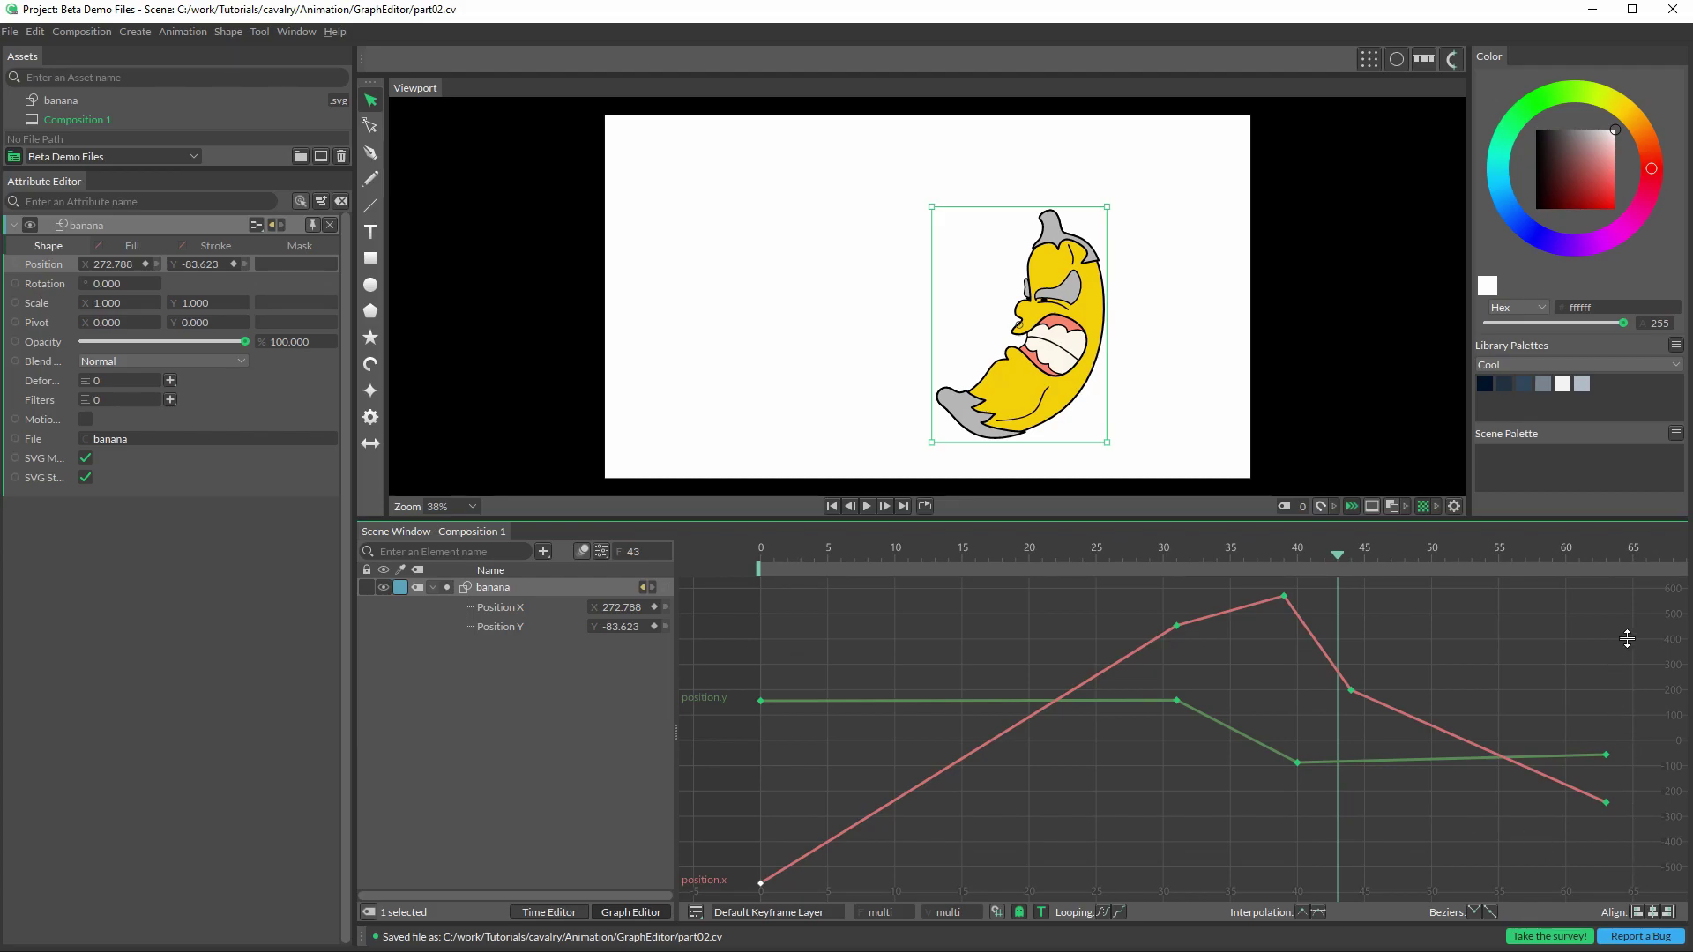
{"action": "left_click_drag", "start_coordinate": [1649, 580], "coordinate": [690, 923]}
{"action": "left_click", "coordinate": [1318, 912]}
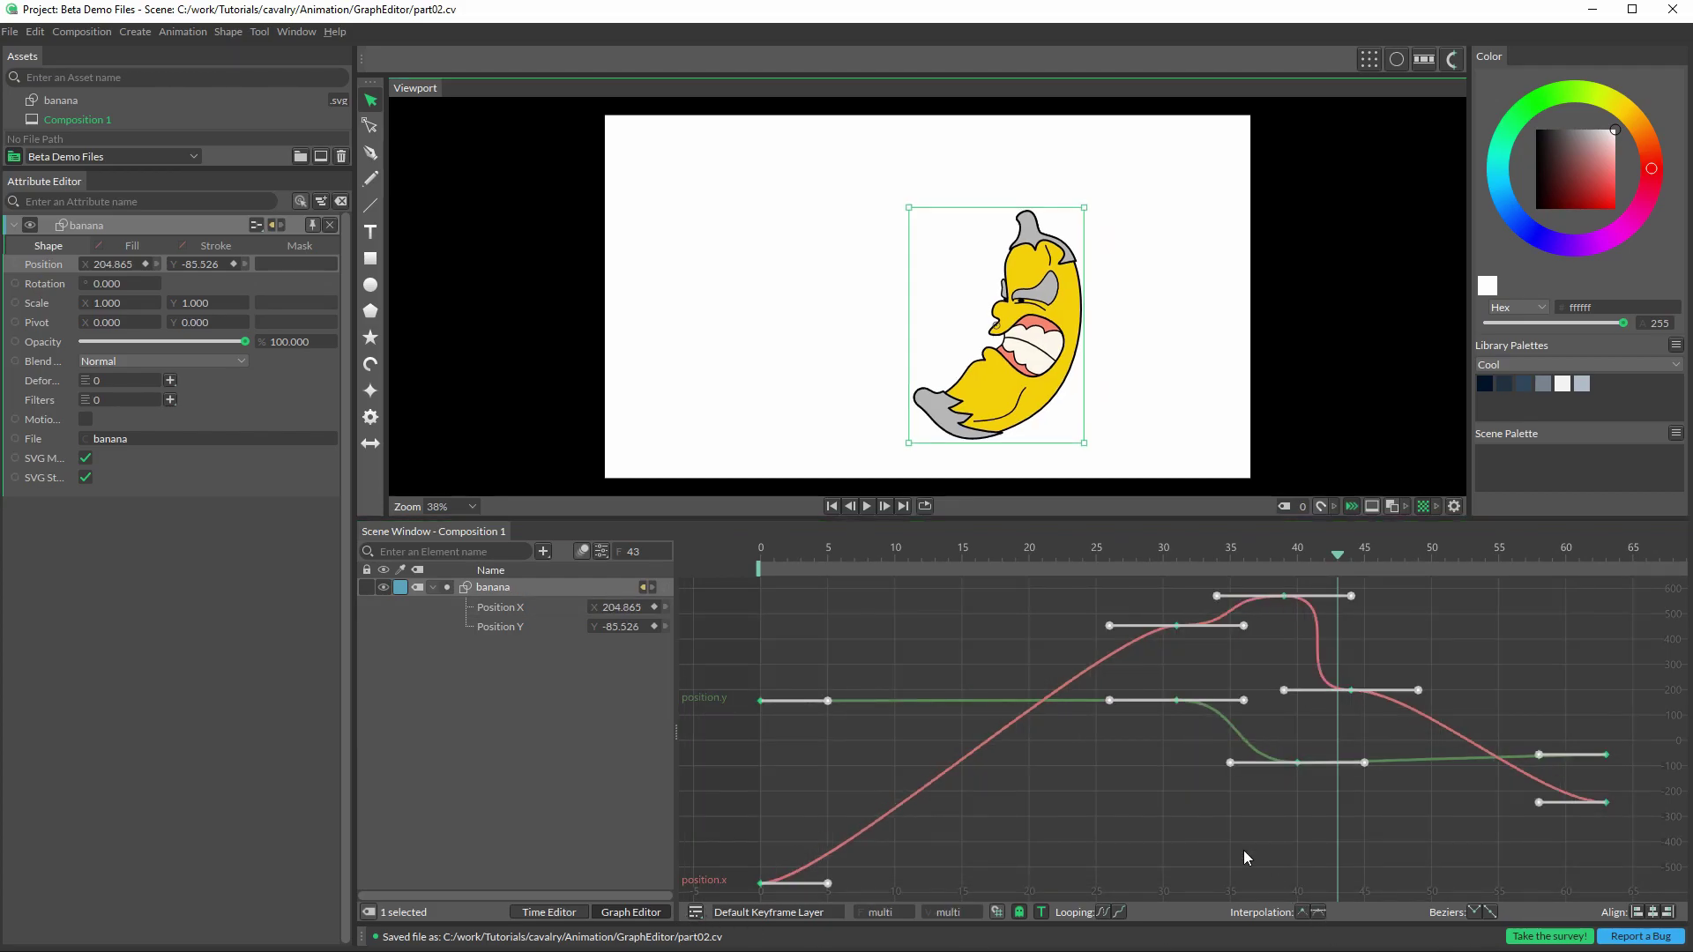
Step: Shorten and tilt the tangents of the Position X keyframe at frame 31 along the rising curve, and scrub back to frame 30
{"action": "left_click", "coordinate": [1297, 762]}
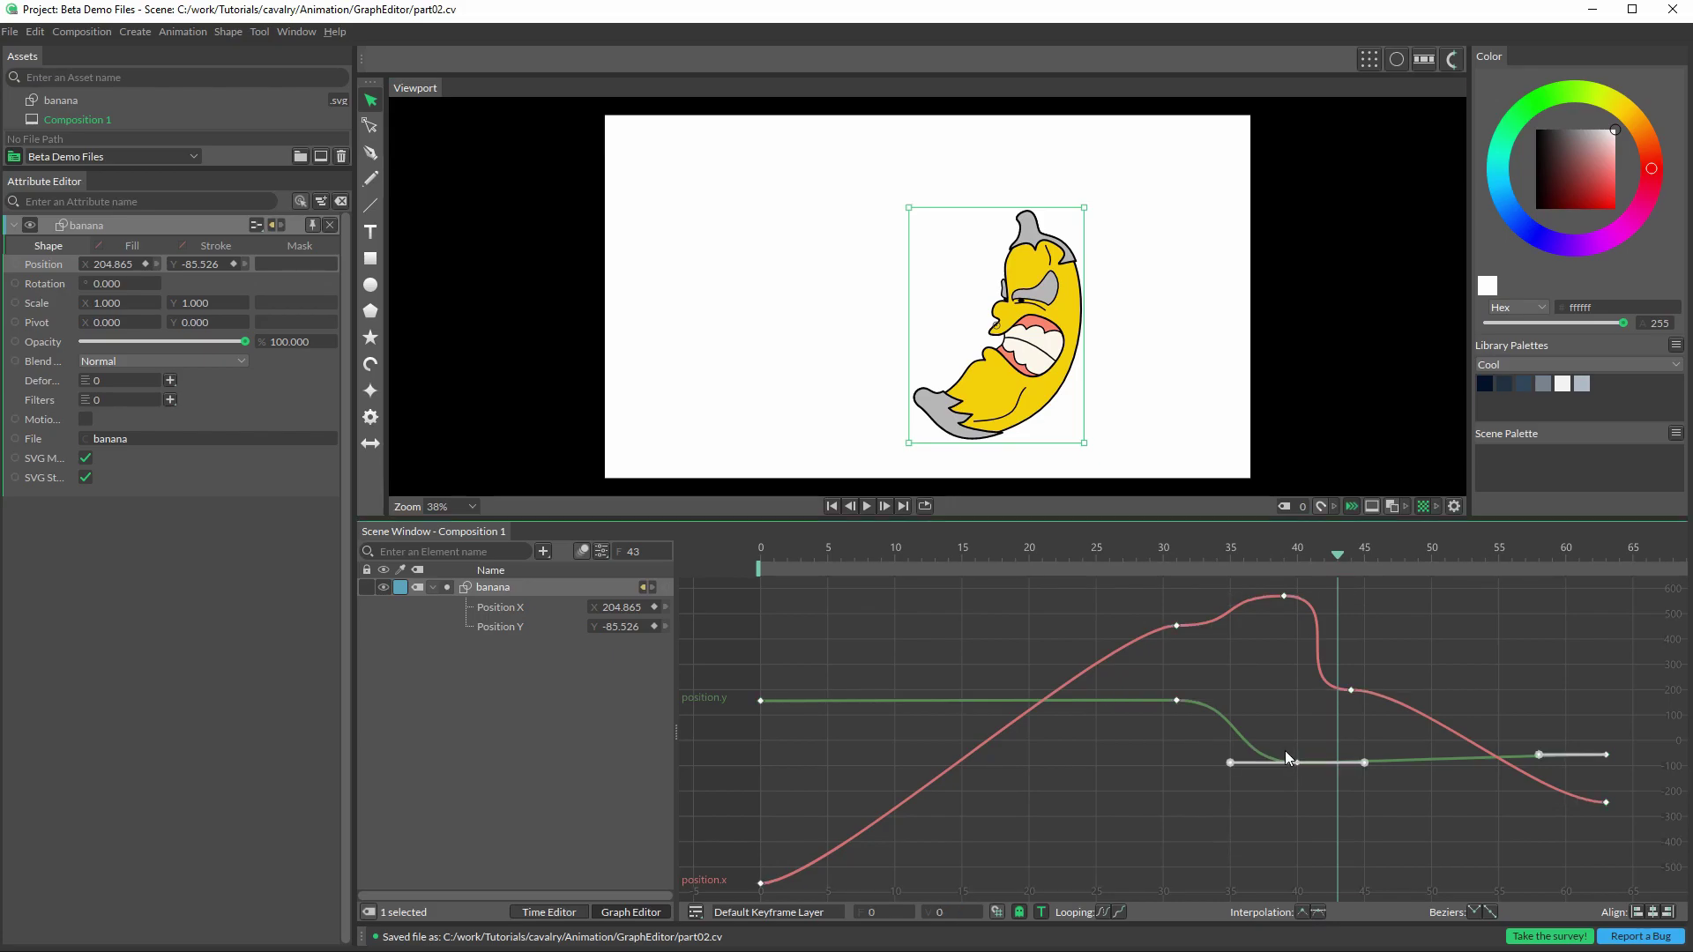
{"action": "left_click_drag", "start_coordinate": [1017, 775], "coordinate": [927, 783]}
{"action": "left_click", "coordinate": [928, 783]}
{"action": "left_click", "coordinate": [903, 657]}
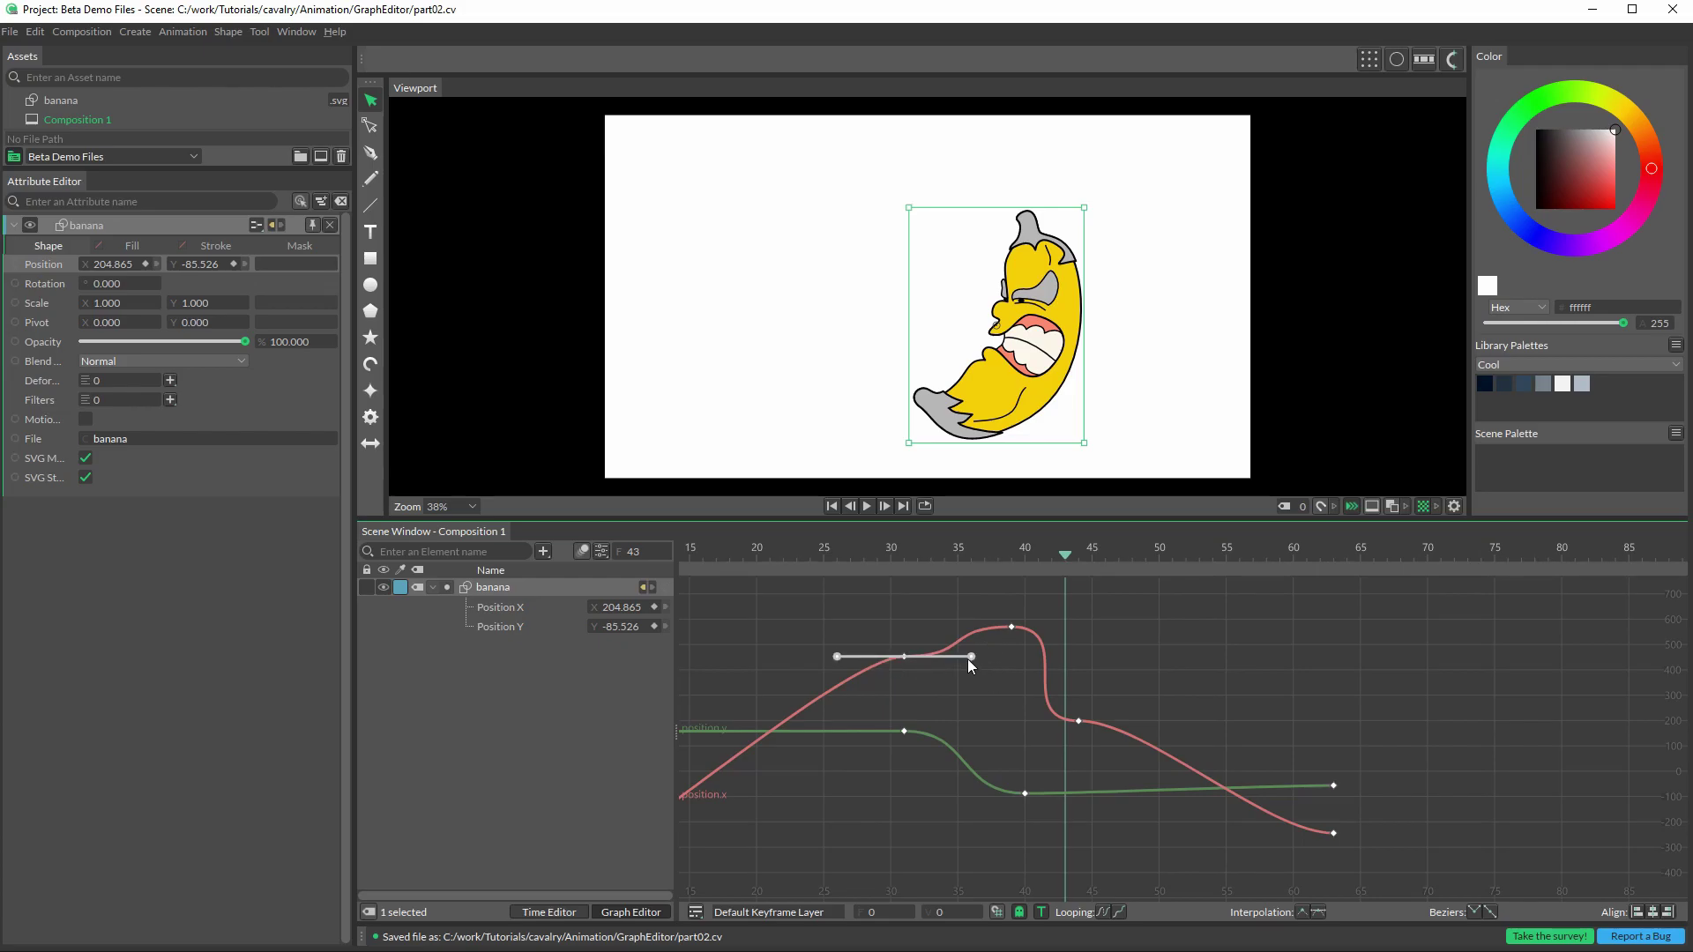
{"action": "left_click_drag", "start_coordinate": [970, 656], "coordinate": [966, 737]}
{"action": "scroll", "coordinate": [1013, 702], "scroll_direction": "up", "scroll_amount": 3}
{"action": "left_click_drag", "start_coordinate": [1023, 542], "coordinate": [1017, 656]}
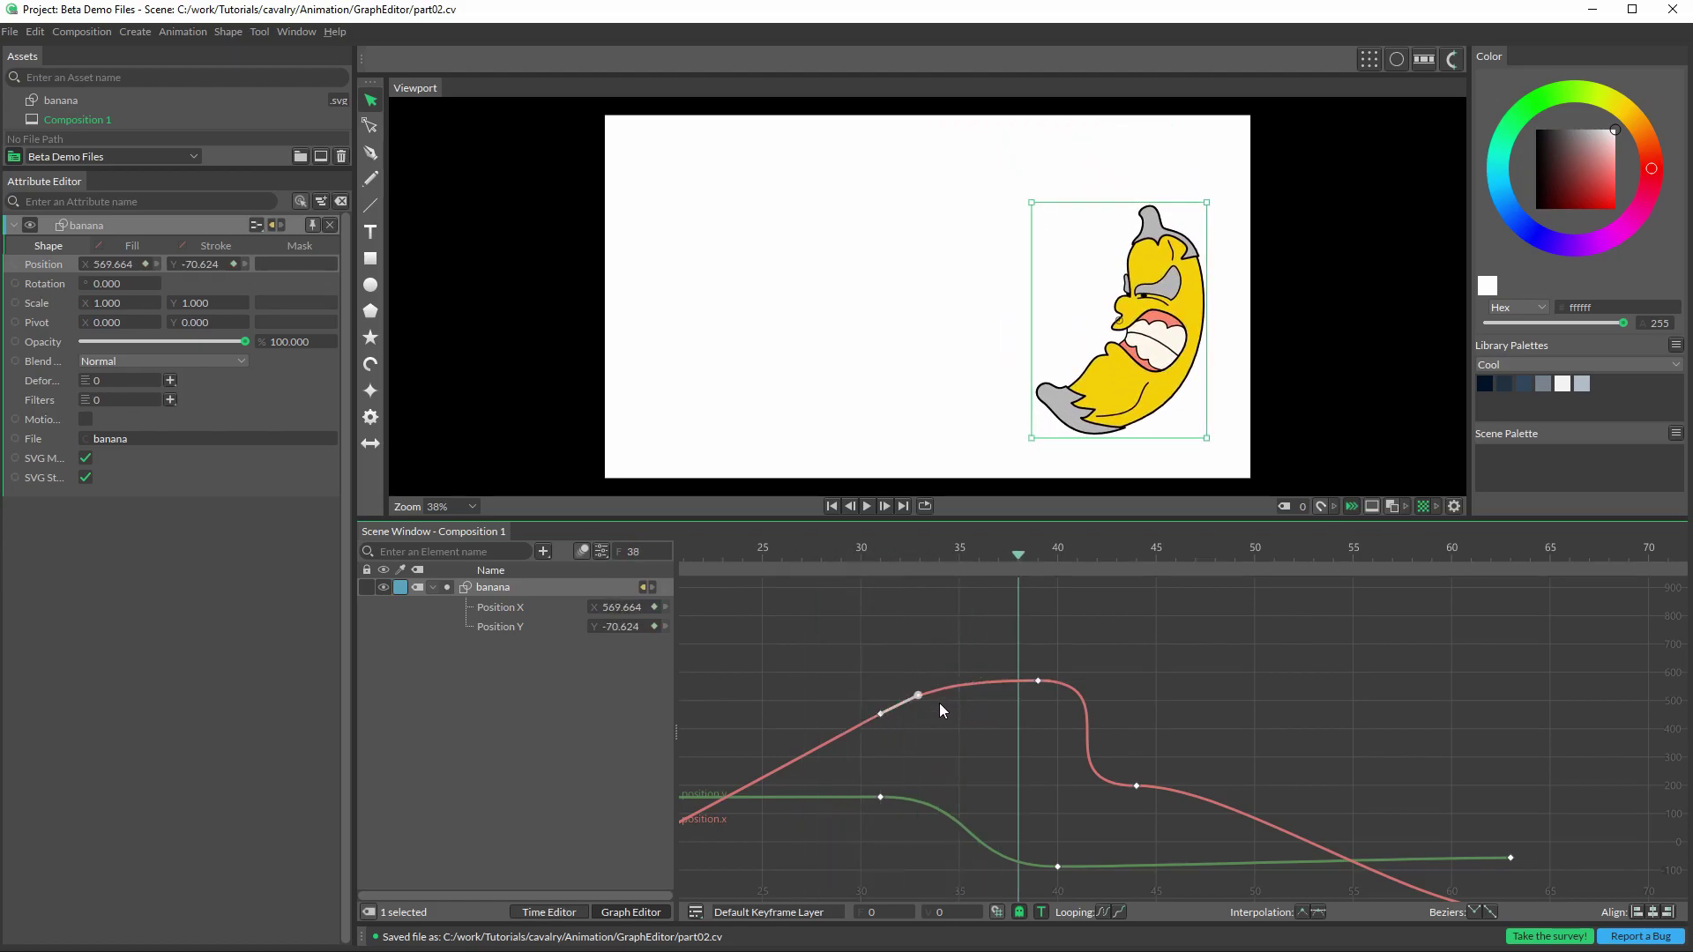
{"action": "left_click_drag", "start_coordinate": [1011, 569], "coordinate": [861, 565]}
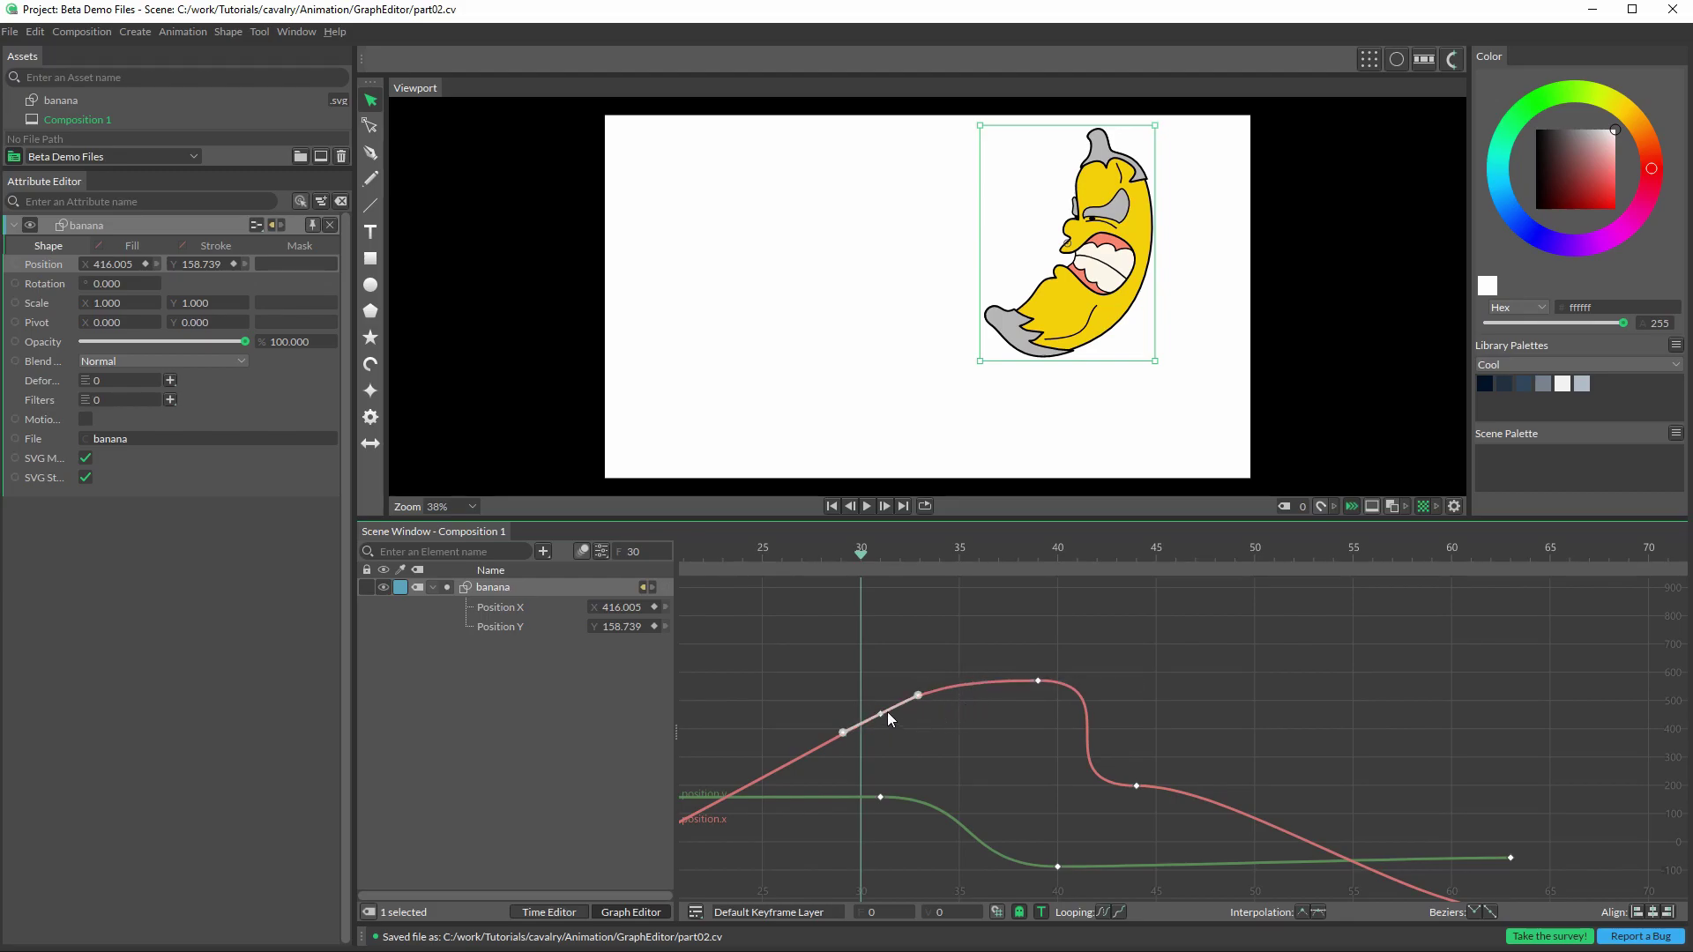
Step: At frame 39, try and undo shortening the Position X keyframe's tangent, and swing its outgoing handle down to about frame 42
{"action": "left_click", "coordinate": [1037, 680]}
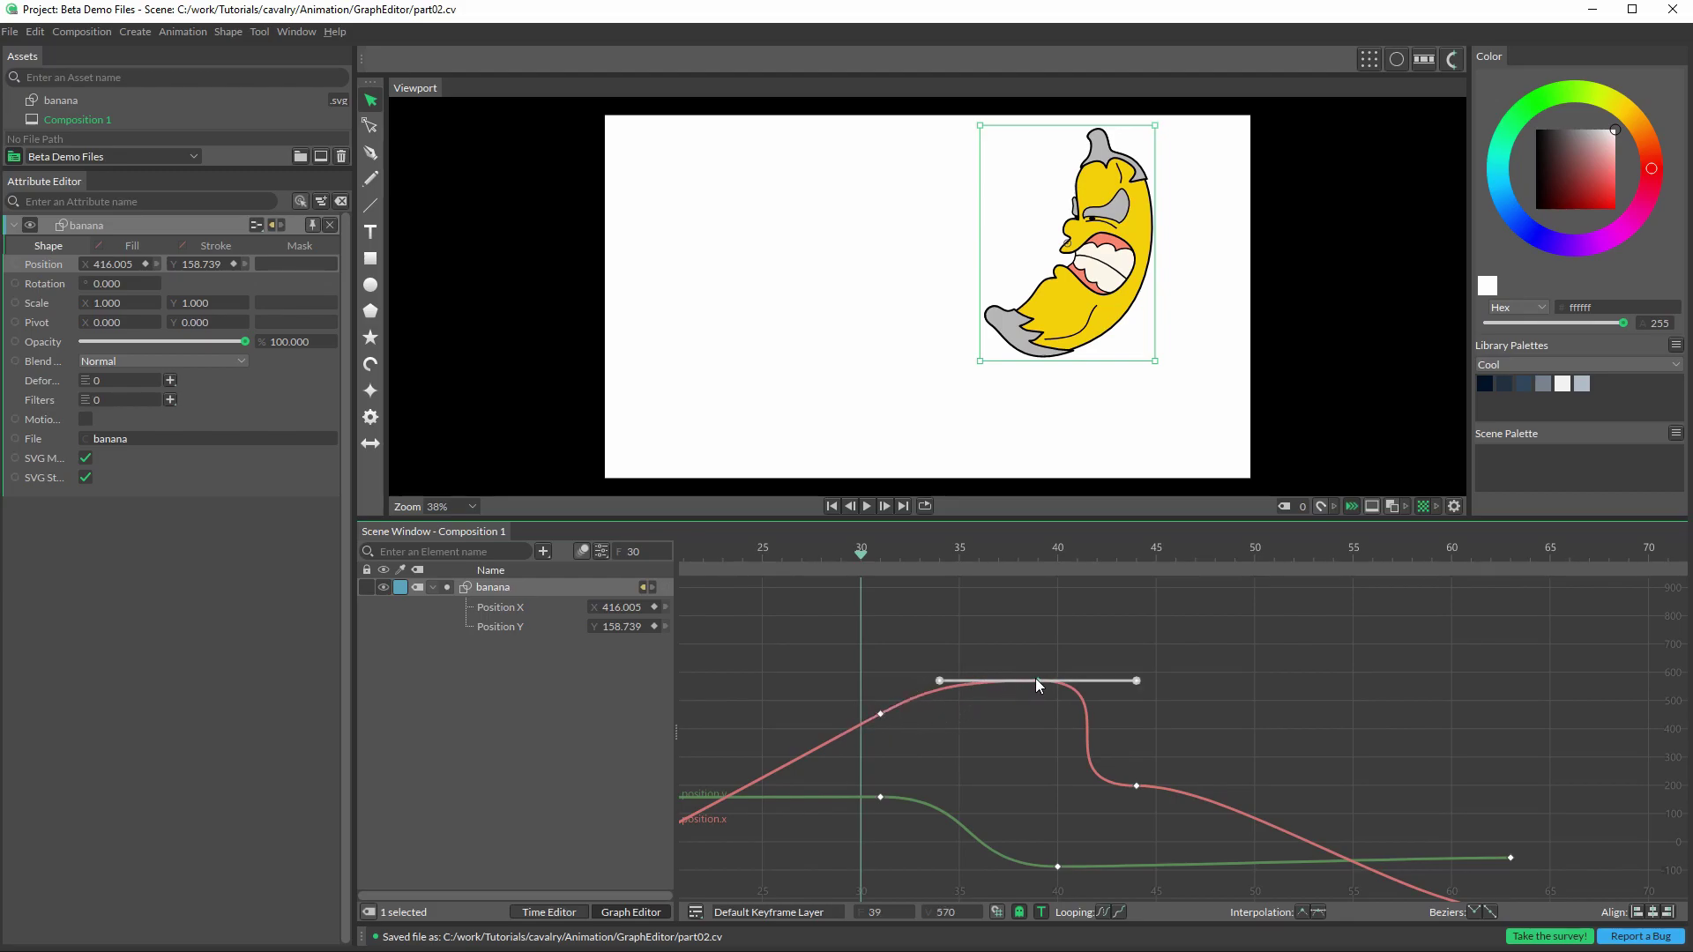
{"action": "left_click", "coordinate": [963, 750]}
{"action": "mouse_move", "coordinate": [1038, 542]}
{"action": "left_mouse_down"}
{"action": "mouse_move", "coordinate": [1135, 550]}
{"action": "mouse_move", "coordinate": [1038, 556]}
{"action": "left_mouse_up"}
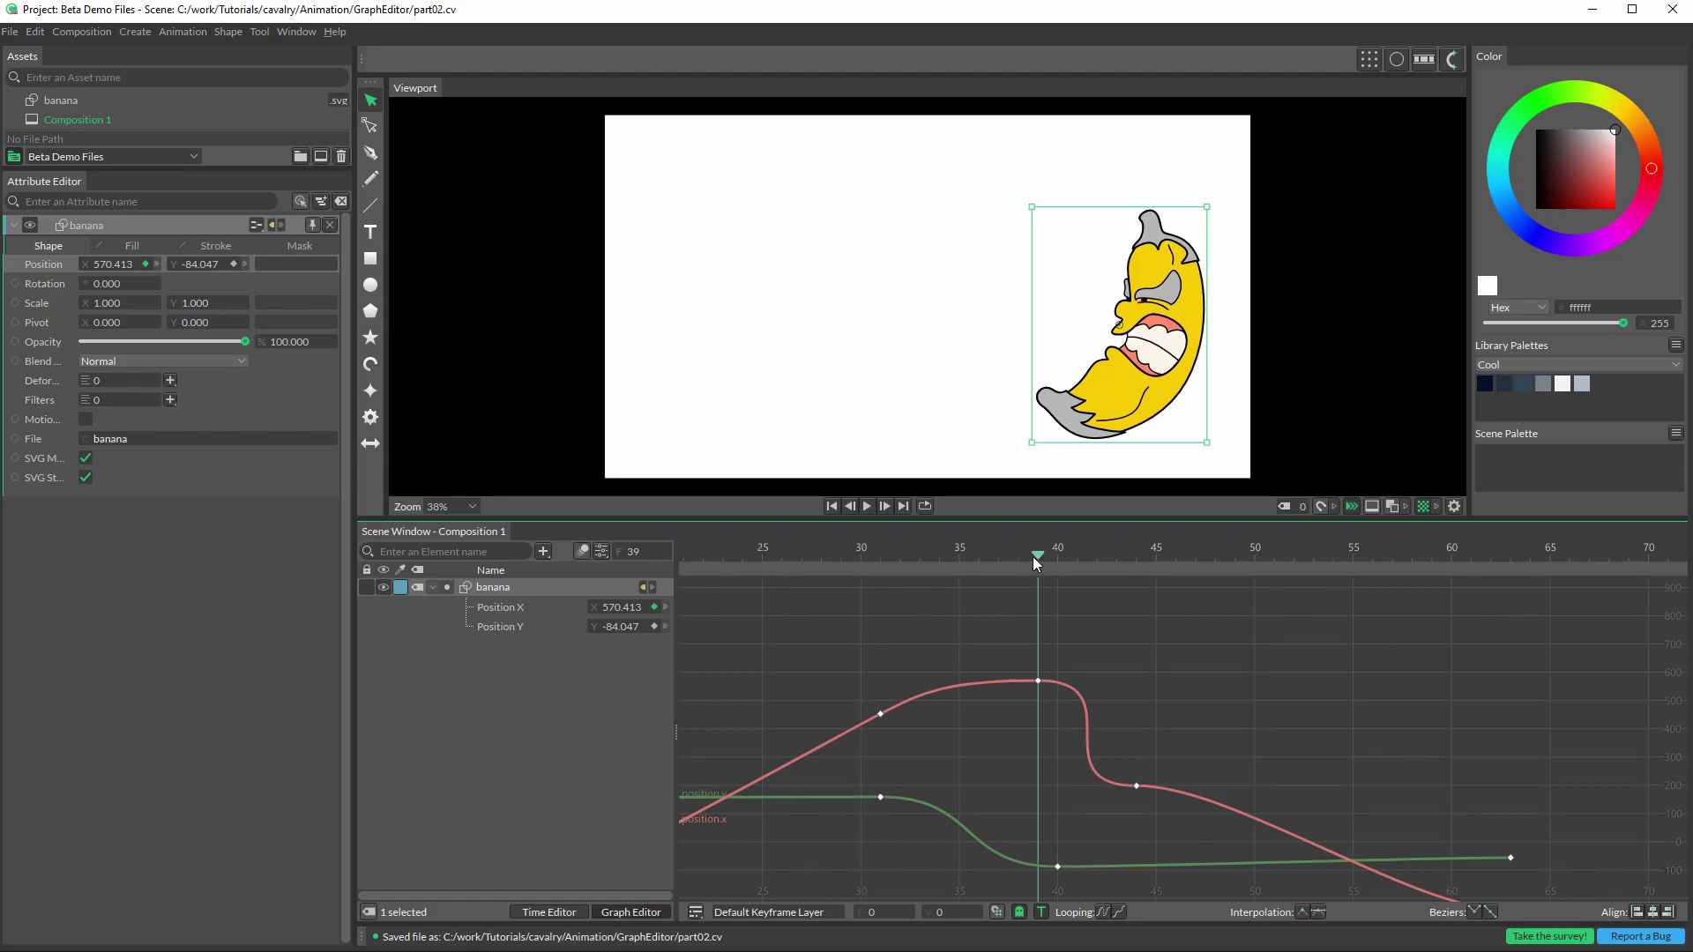
{"action": "left_click", "coordinate": [1037, 680]}
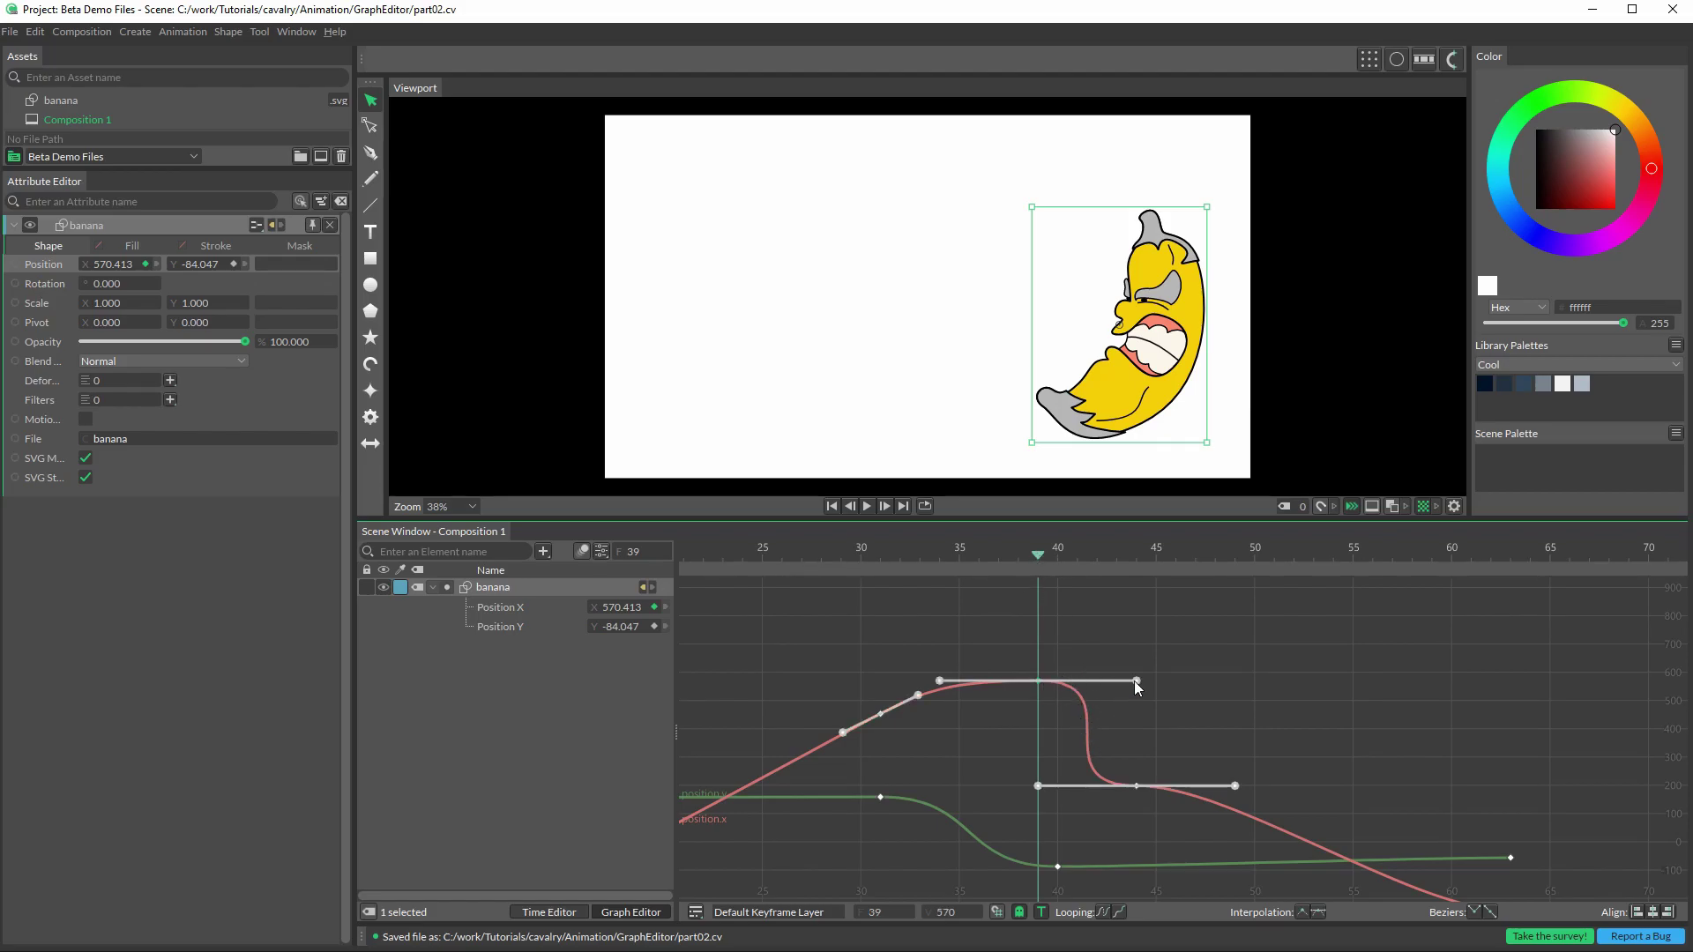
{"action": "left_click_drag", "start_coordinate": [1137, 688], "coordinate": [1061, 683]}
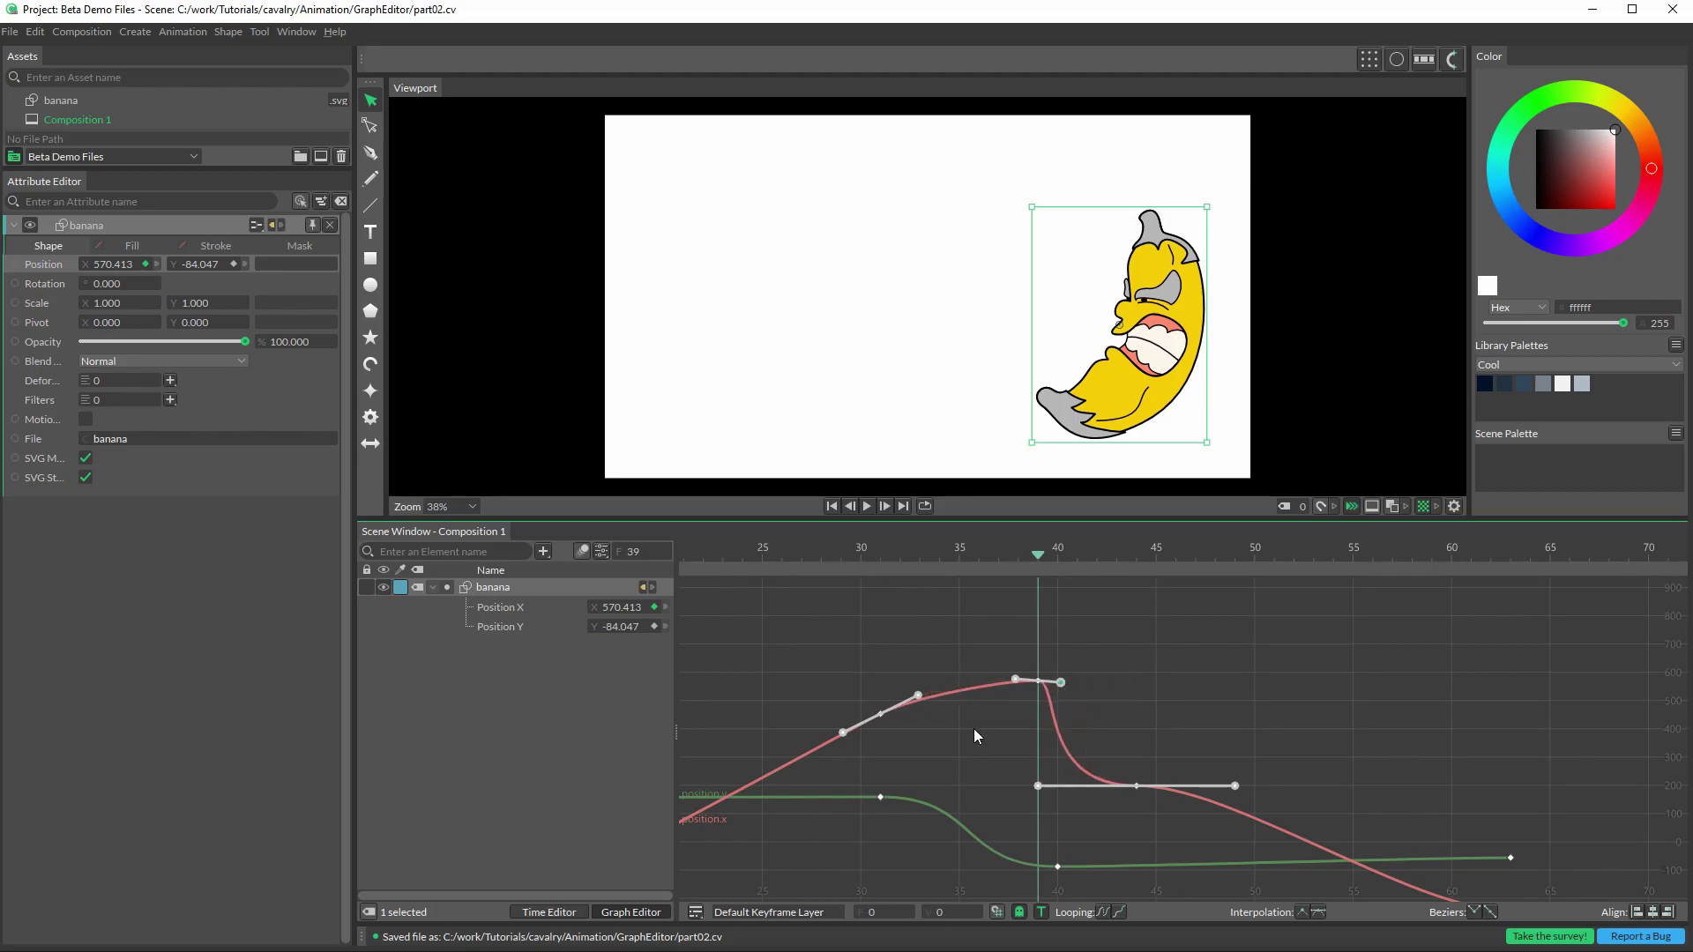
{"action": "key", "text": "ctrl+z"}
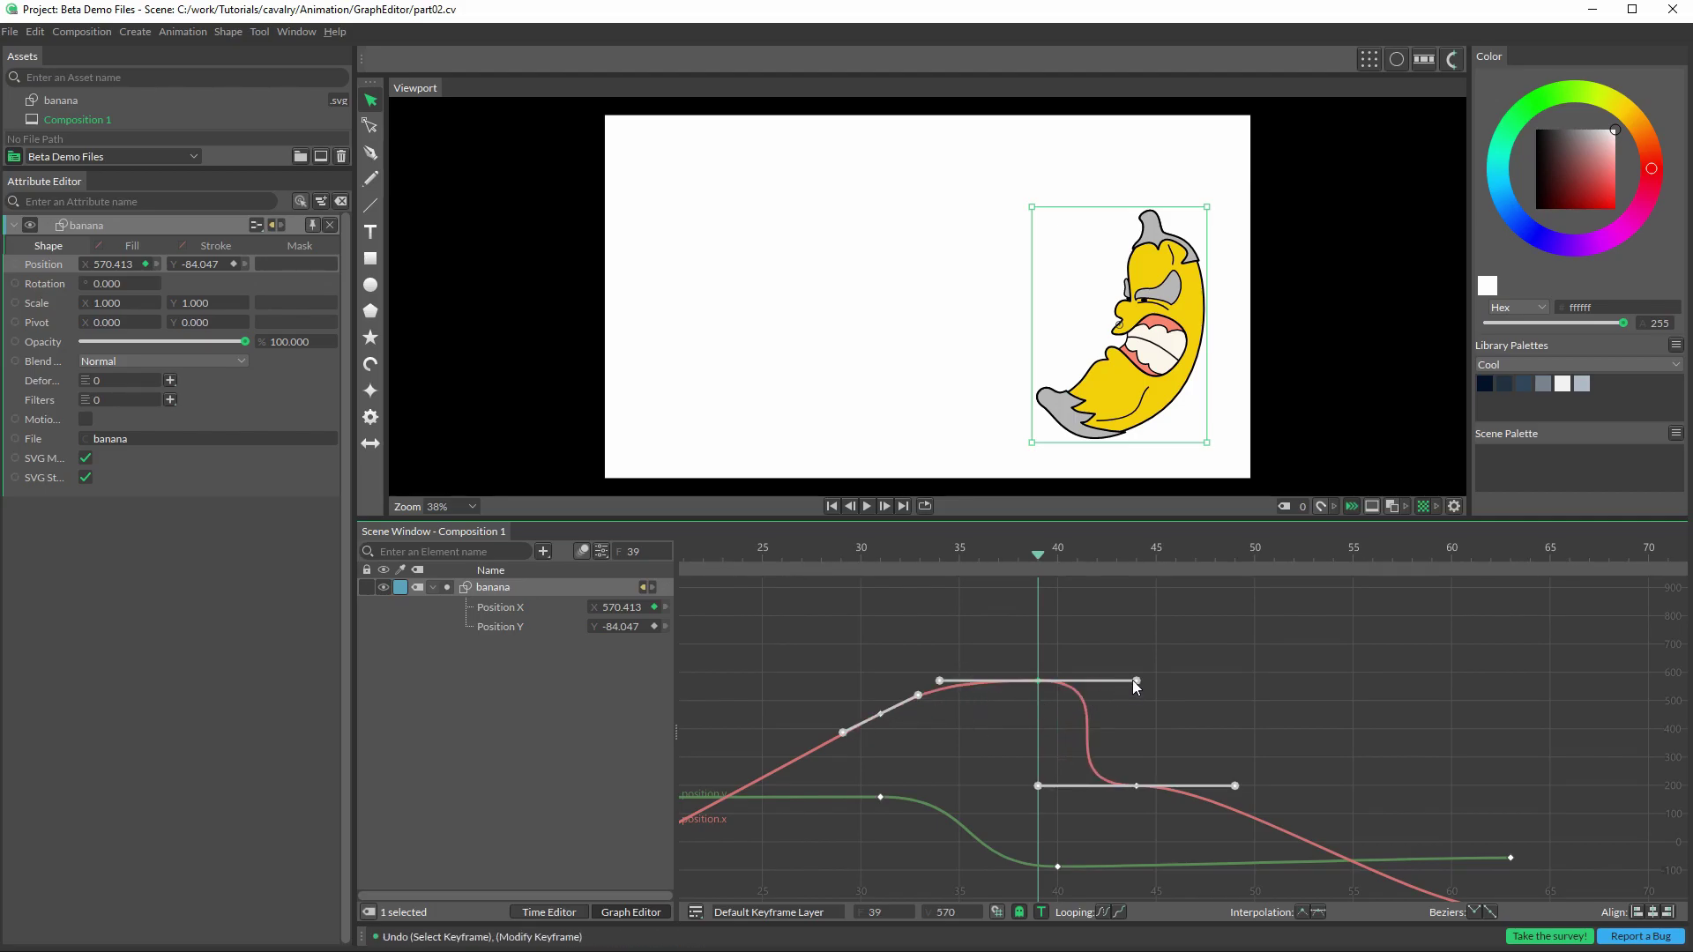
{"action": "left_click_drag", "start_coordinate": [1135, 680], "coordinate": [1098, 747]}
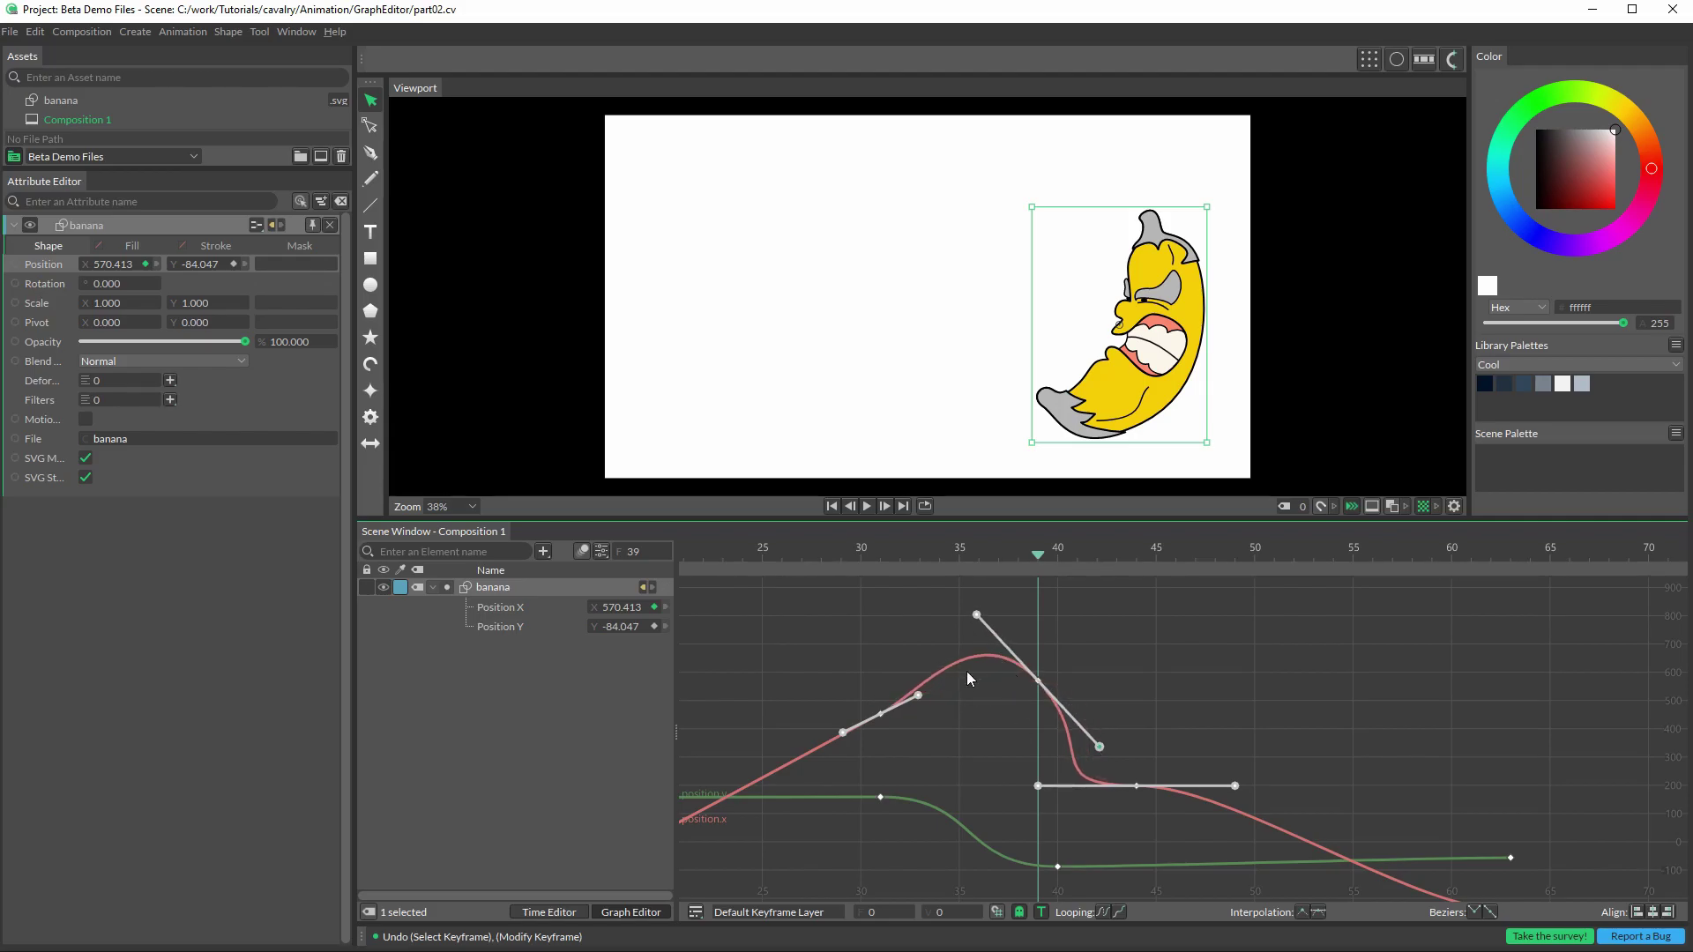
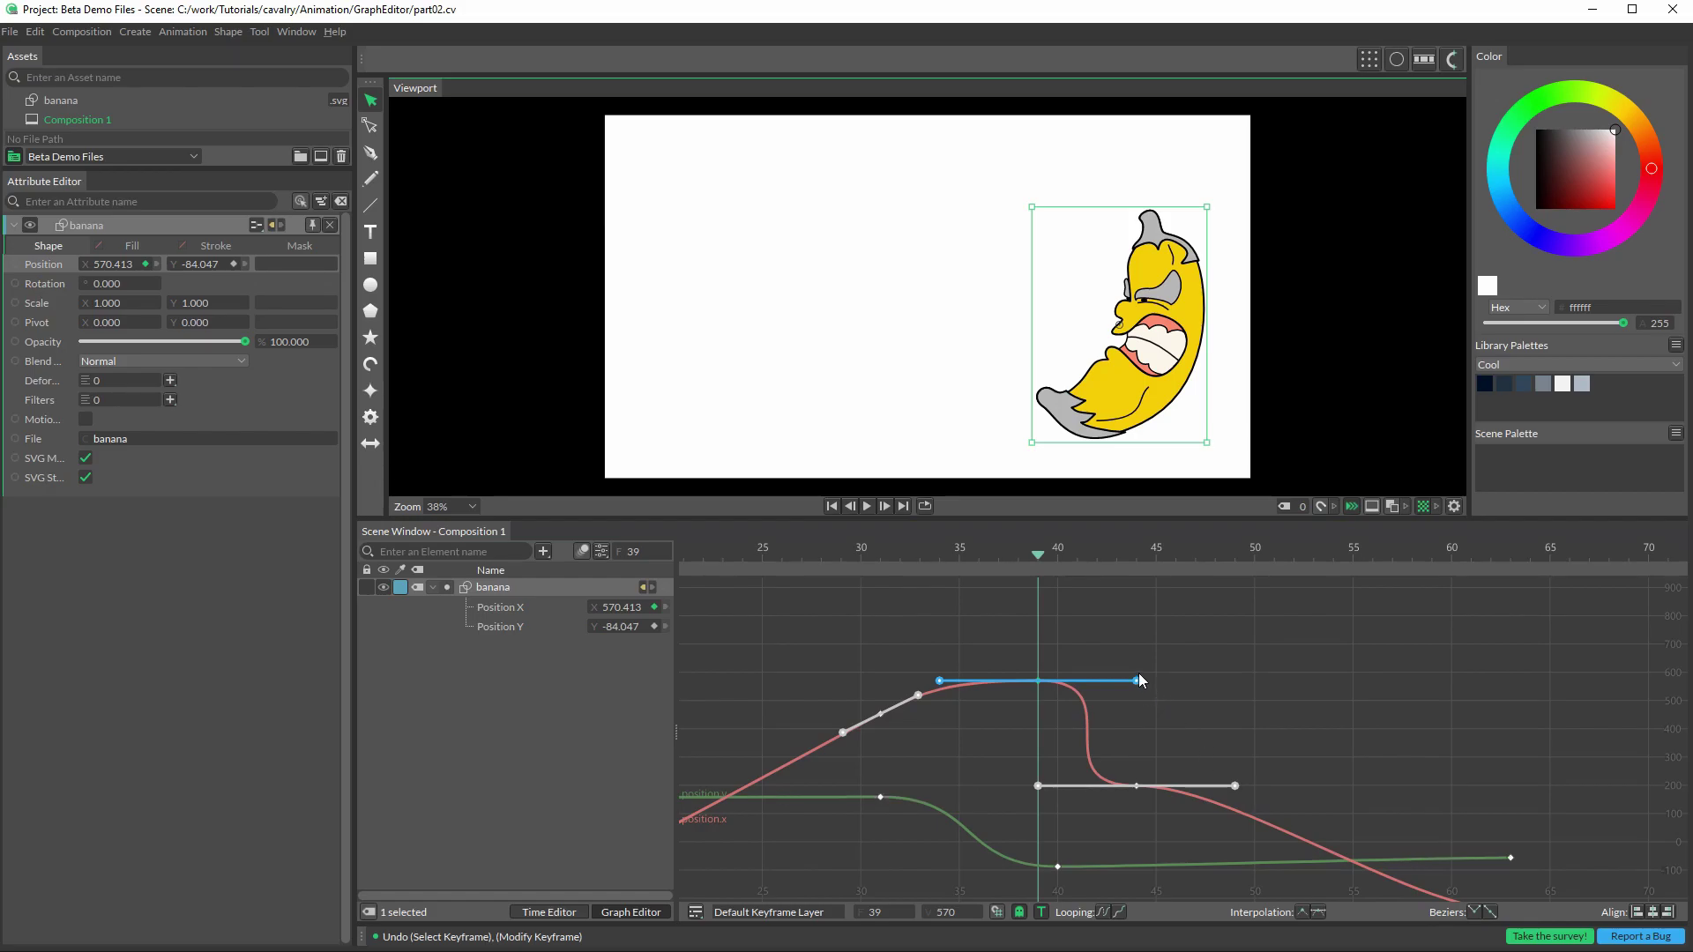
{"action": "mouse_move", "coordinate": [1136, 680]}
{"action": "left_mouse_down"}
{"action": "mouse_move", "coordinate": [1112, 591]}
{"action": "mouse_move", "coordinate": [1118, 703]}
{"action": "left_mouse_up"}
{"action": "key", "text": "ctrl+z"}
{"action": "key", "text": "ctrl+z"}
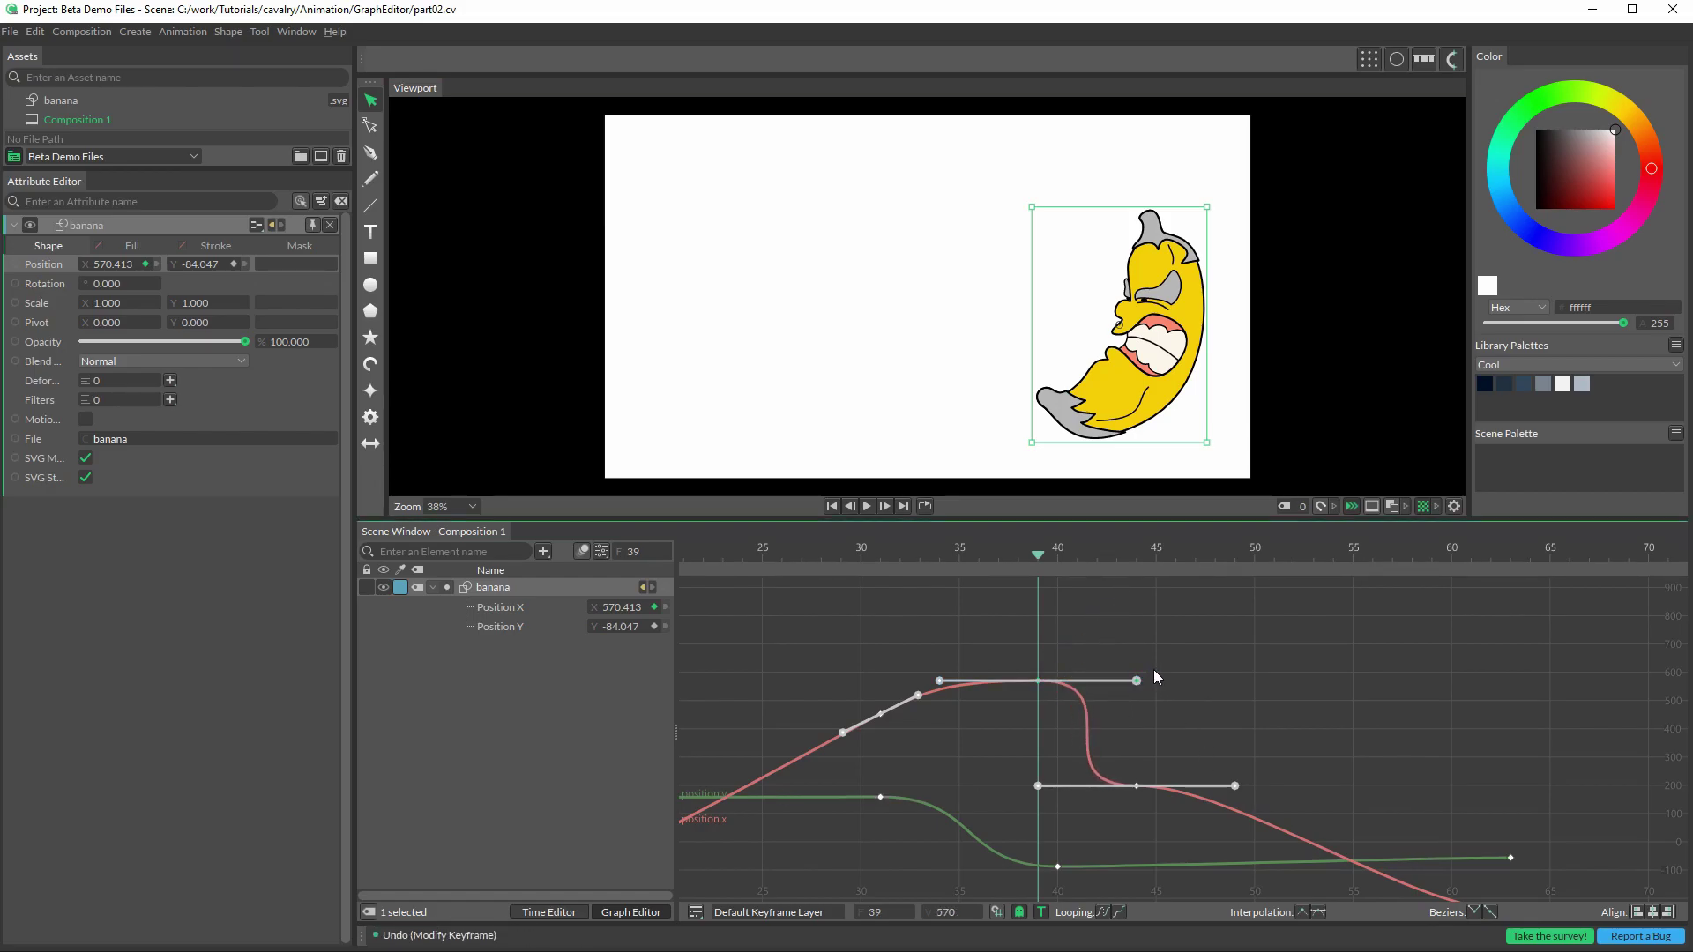
{"action": "left_click_drag", "start_coordinate": [1134, 682], "coordinate": [1134, 697]}
{"action": "key", "text": "ctrl+z"}
Step: Raise the incoming handle of the Position X keyframe at frame 39 to tilt its tangent, and break the keyframe's Bezier tangents
{"action": "left_click_drag", "start_coordinate": [939, 681], "coordinate": [943, 660]}
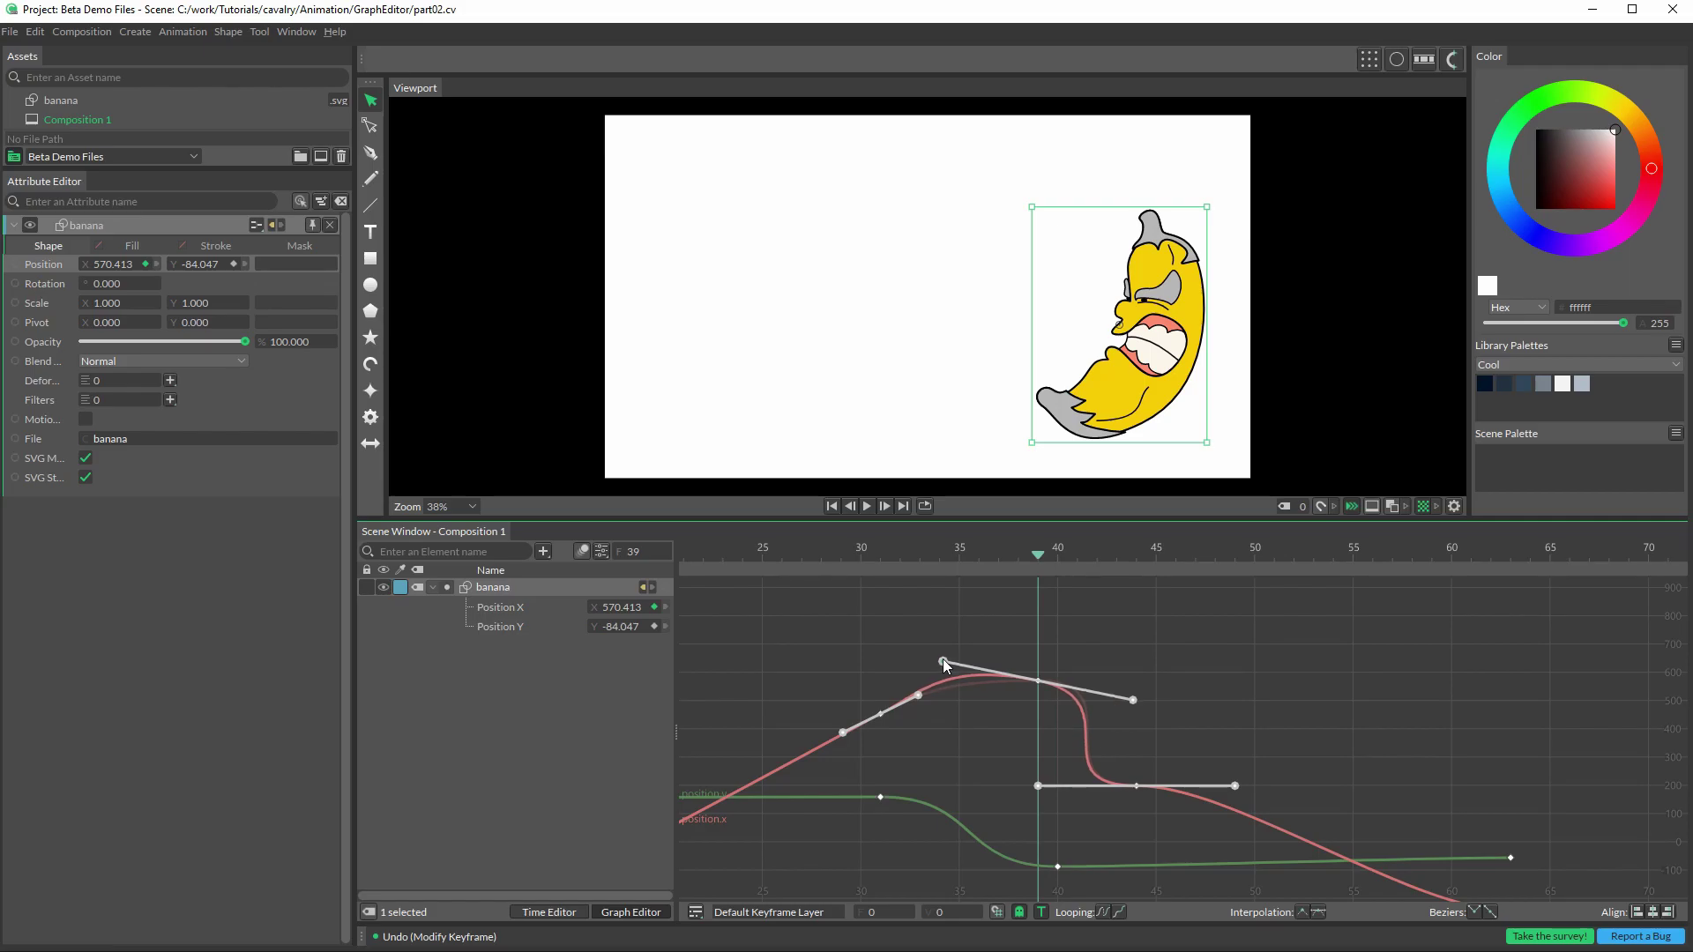
{"action": "left_click", "coordinate": [1479, 915]}
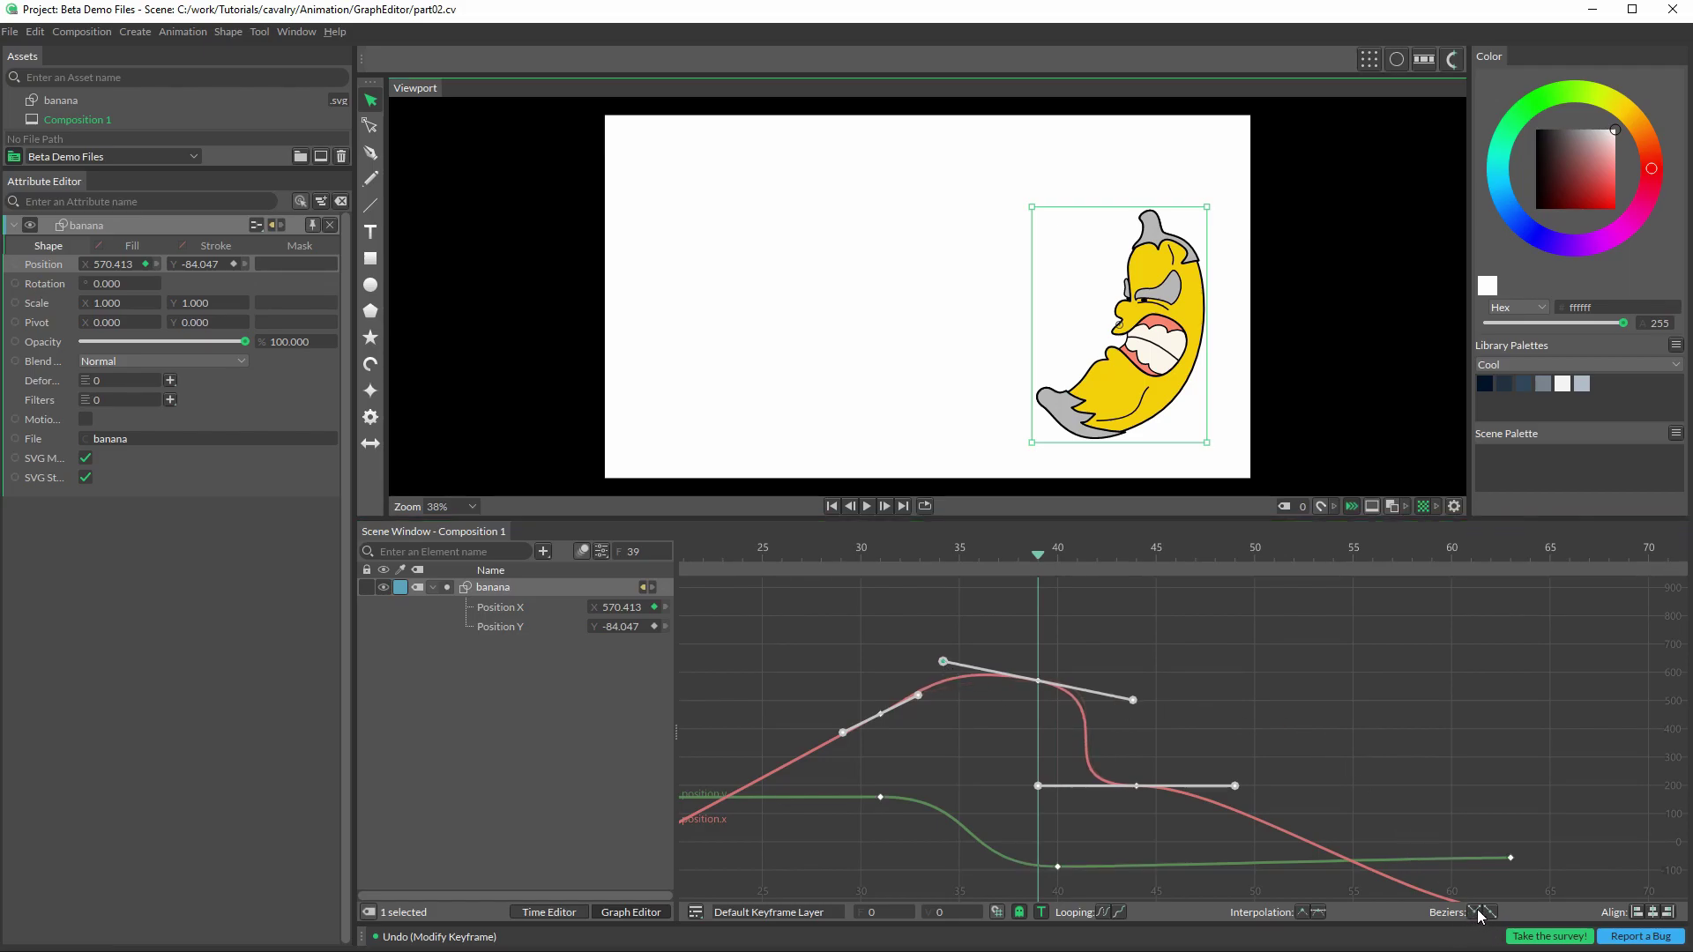
{"action": "left_click", "coordinate": [1049, 686]}
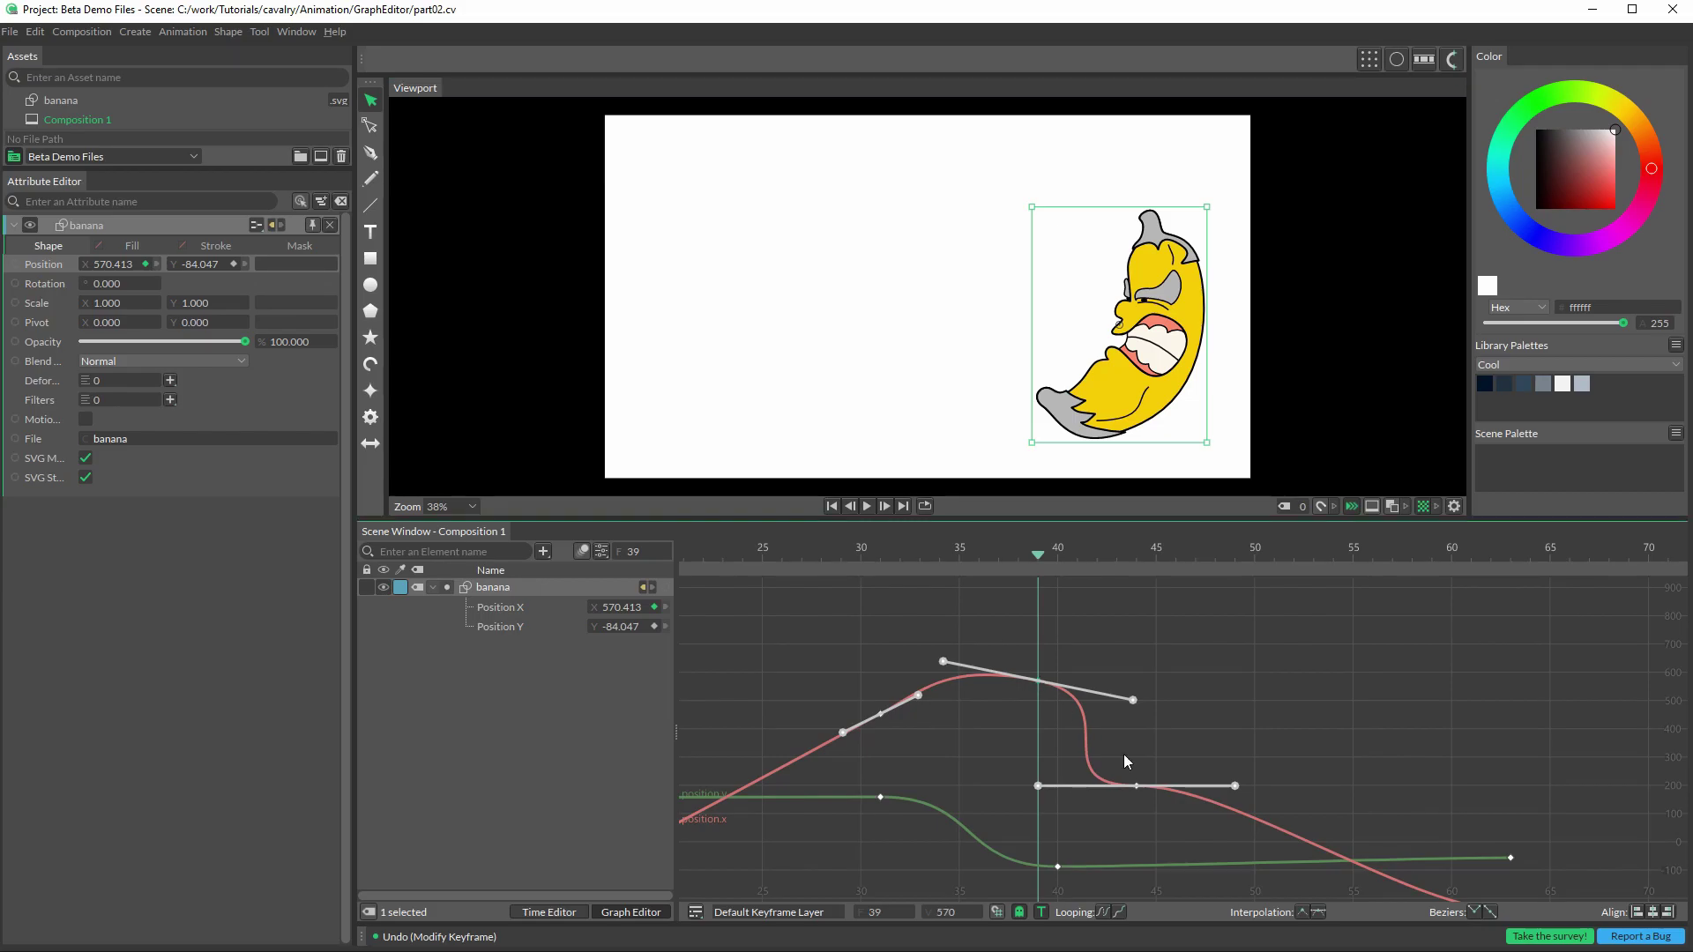
{"action": "left_click", "coordinate": [1476, 913]}
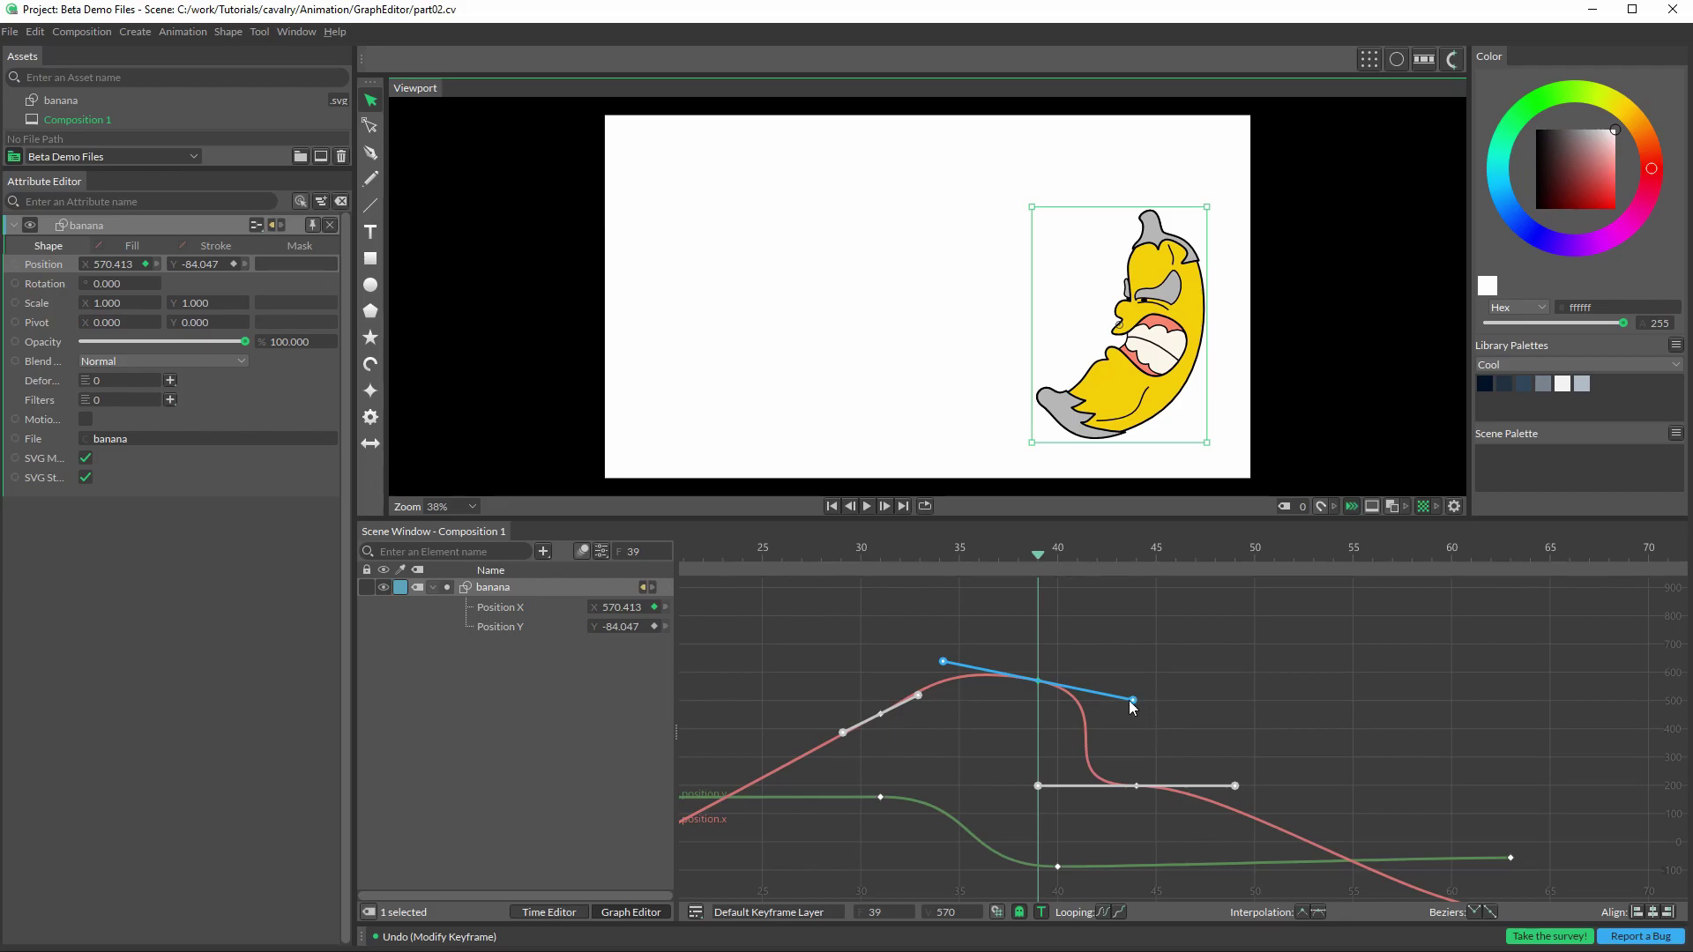
Step: Try swinging the frame 39 keyframe's outgoing handle upward and out to about frame 51, independently of the incoming handle
{"action": "left_click_drag", "start_coordinate": [1135, 700], "coordinate": [1155, 655]}
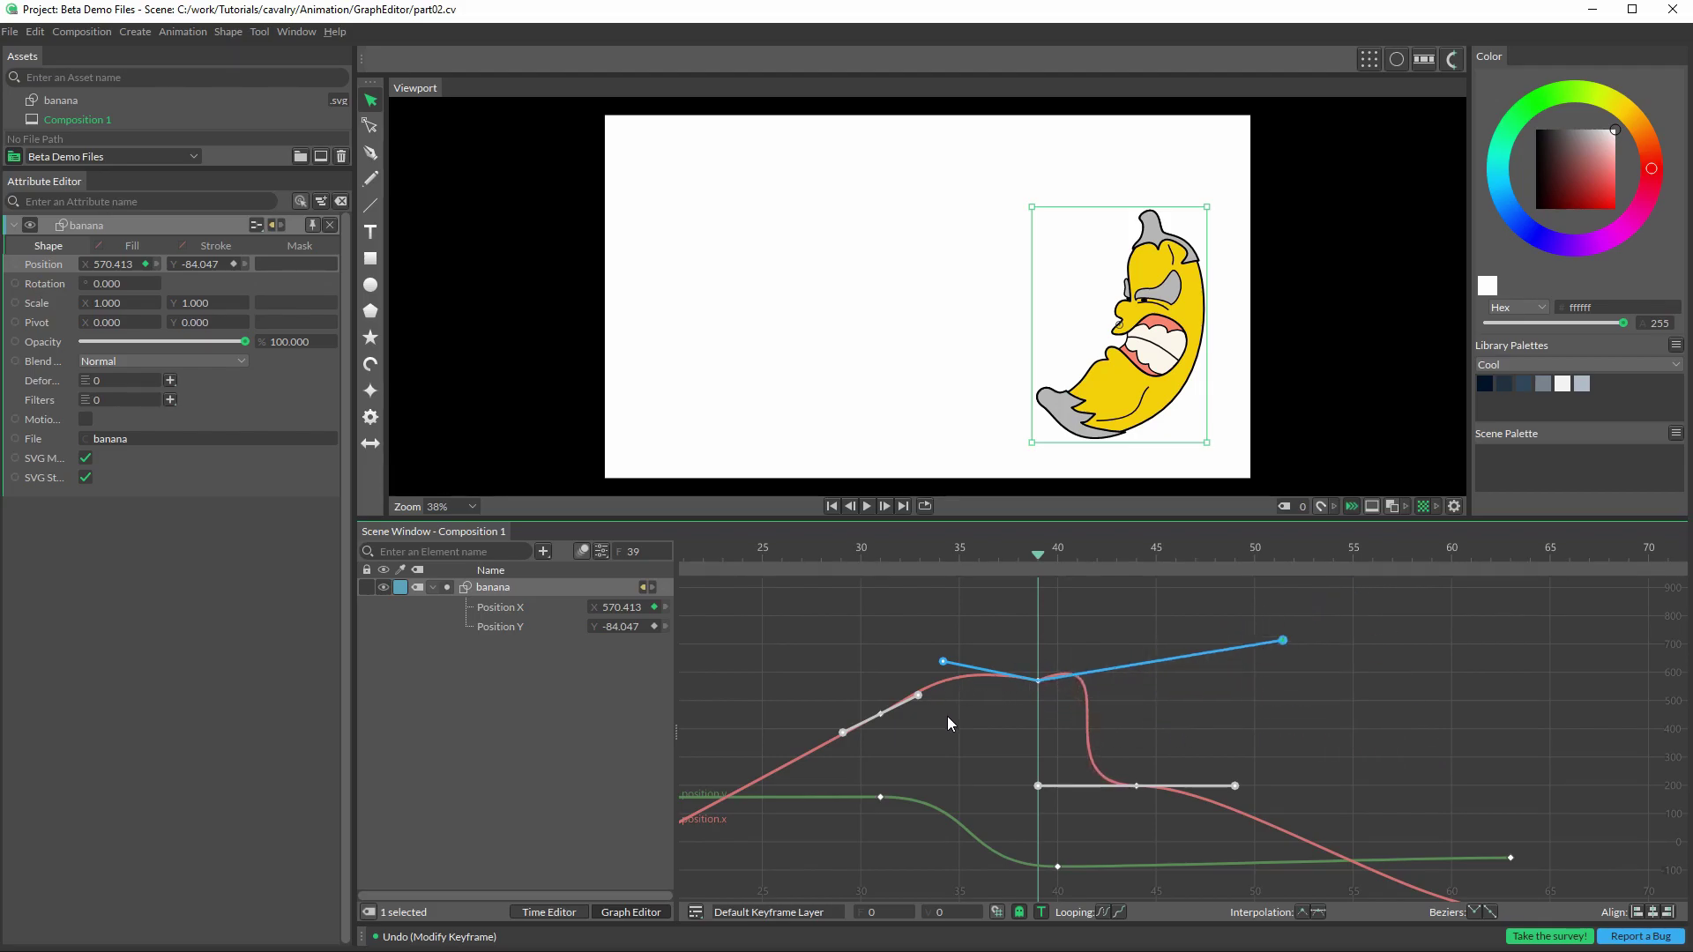
{"action": "left_click", "coordinate": [1029, 696]}
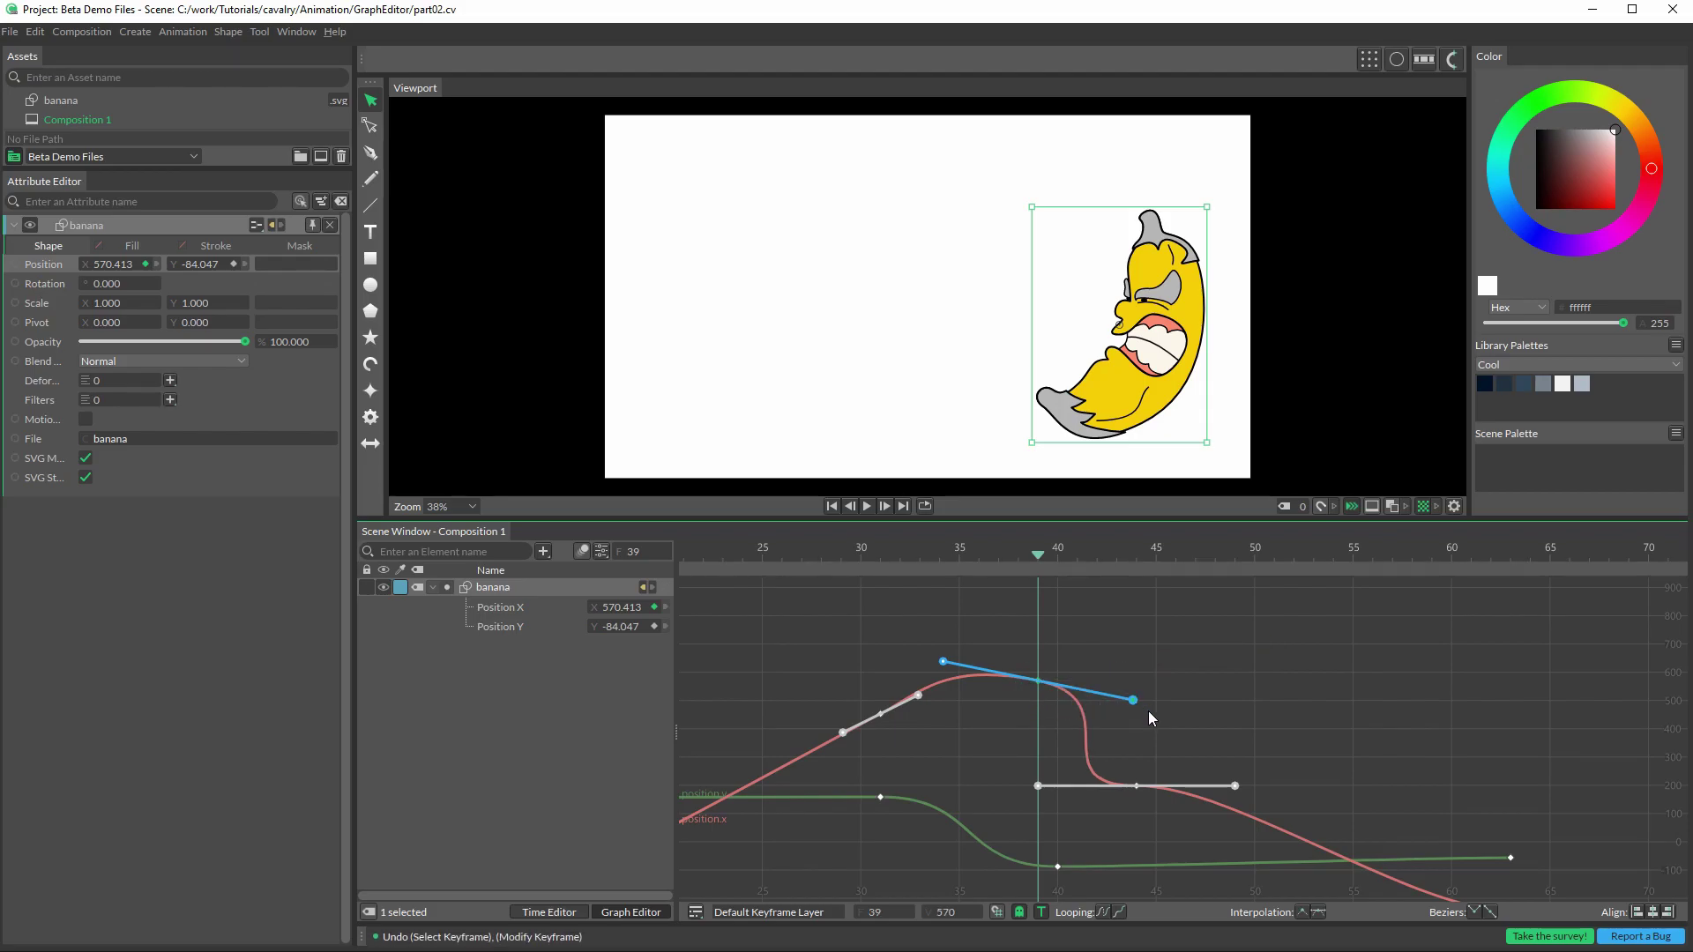
{"action": "key", "text": "ctrl+z"}
Step: Shorten only the outgoing handle of the Position X keyframe at frame 39 to about frame 40, leaving the incoming handle's length as is
{"action": "left_click", "coordinate": [1036, 681]}
{"action": "left_click", "coordinate": [1132, 701]}
{"action": "left_click", "coordinate": [1132, 701]}
{"action": "left_click_drag", "start_coordinate": [1132, 701], "coordinate": [1068, 697]}
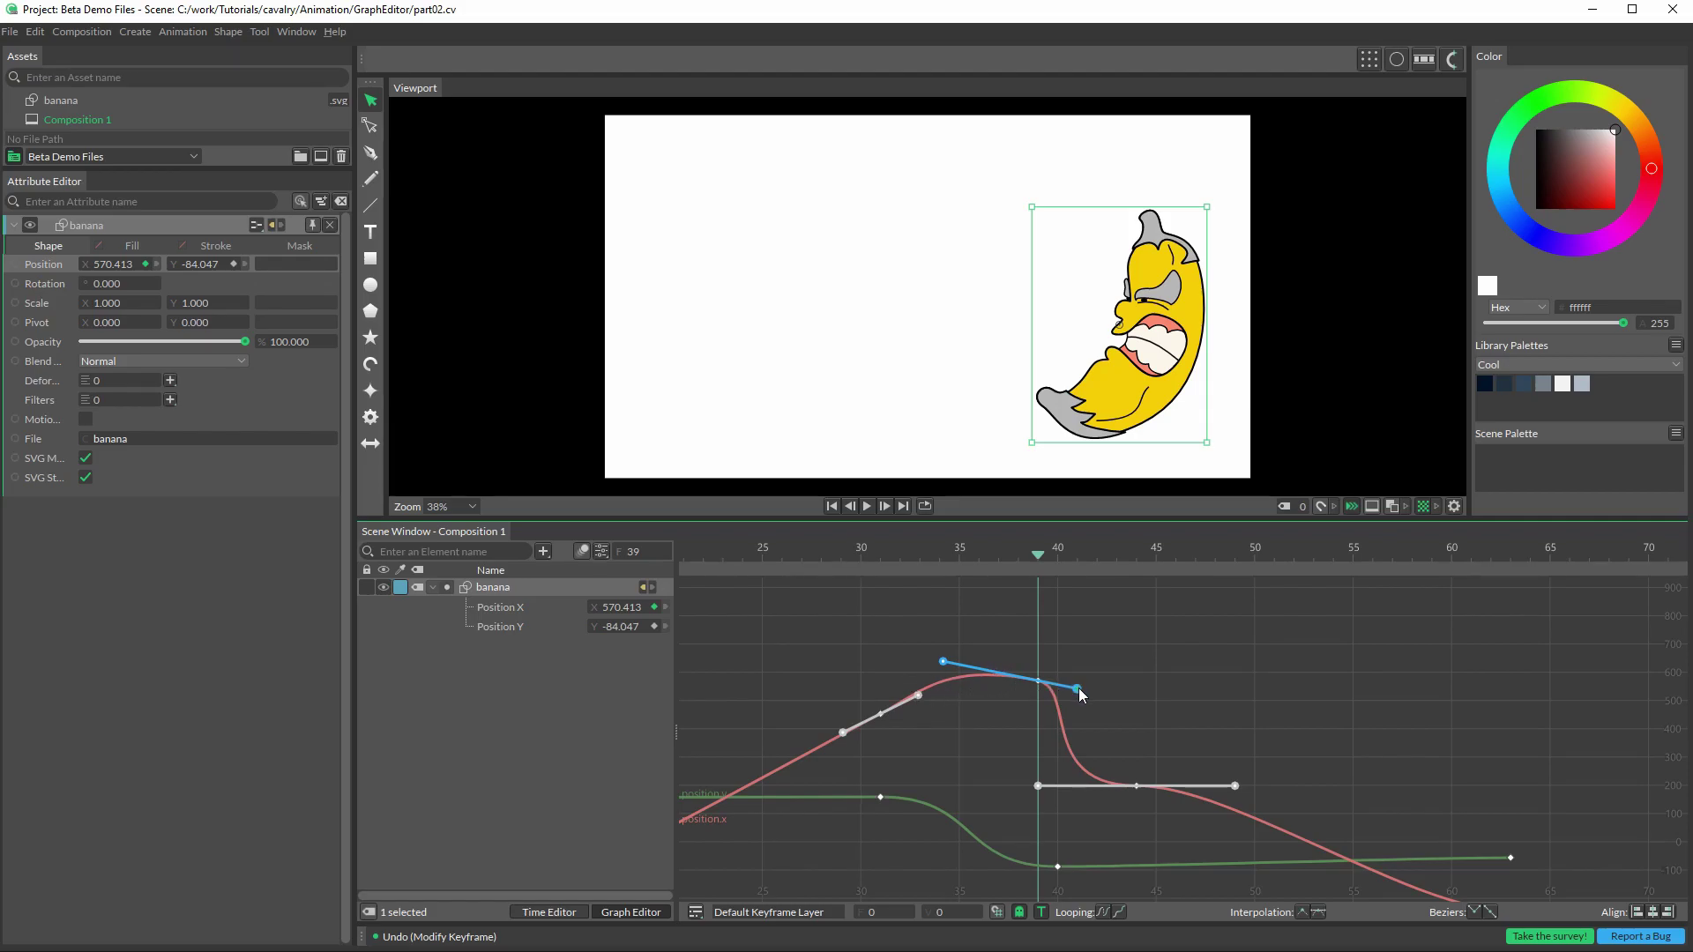
{"action": "mouse_move", "coordinate": [1078, 696]}
{"action": "left_mouse_down"}
{"action": "mouse_move", "coordinate": [1058, 692]}
{"action": "mouse_move", "coordinate": [1091, 691]}
{"action": "mouse_move", "coordinate": [1055, 687]}
{"action": "left_mouse_up"}
{"action": "left_click_drag", "start_coordinate": [942, 661], "coordinate": [1042, 703]}
{"action": "key", "text": "ctrl+z"}
Step: Steepen the tangent of the Position X keyframe at frame 39, bringing its raised incoming handle to about frame 35
{"action": "left_click", "coordinate": [1490, 913]}
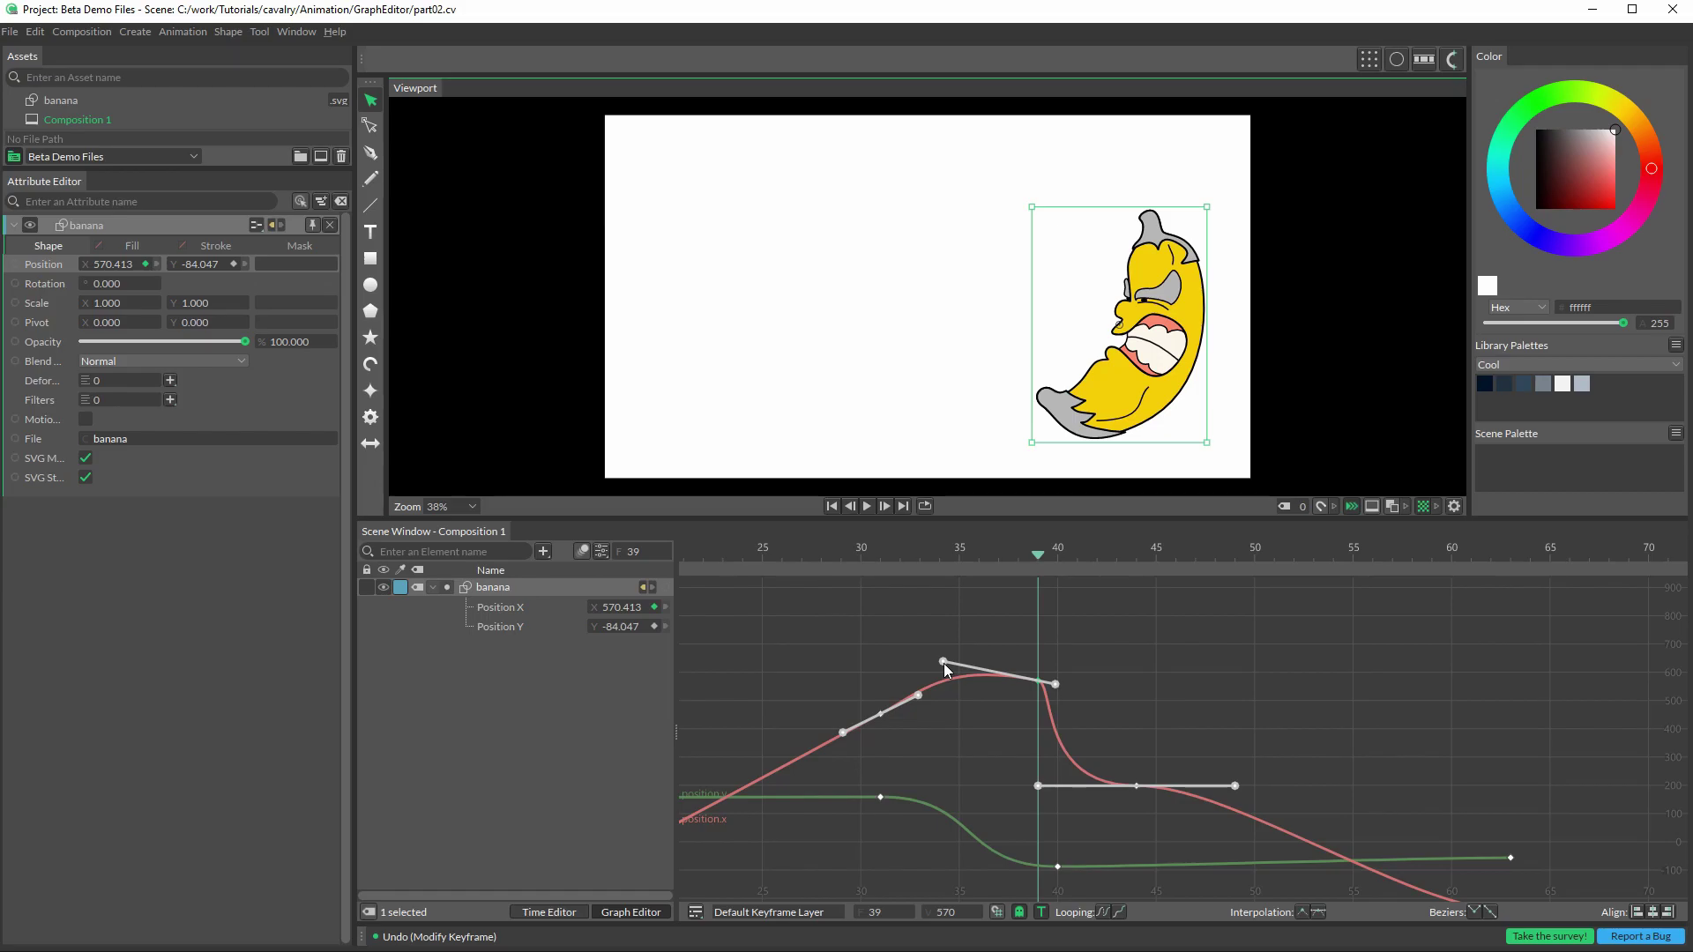
{"action": "left_click_drag", "start_coordinate": [943, 665], "coordinate": [957, 633]}
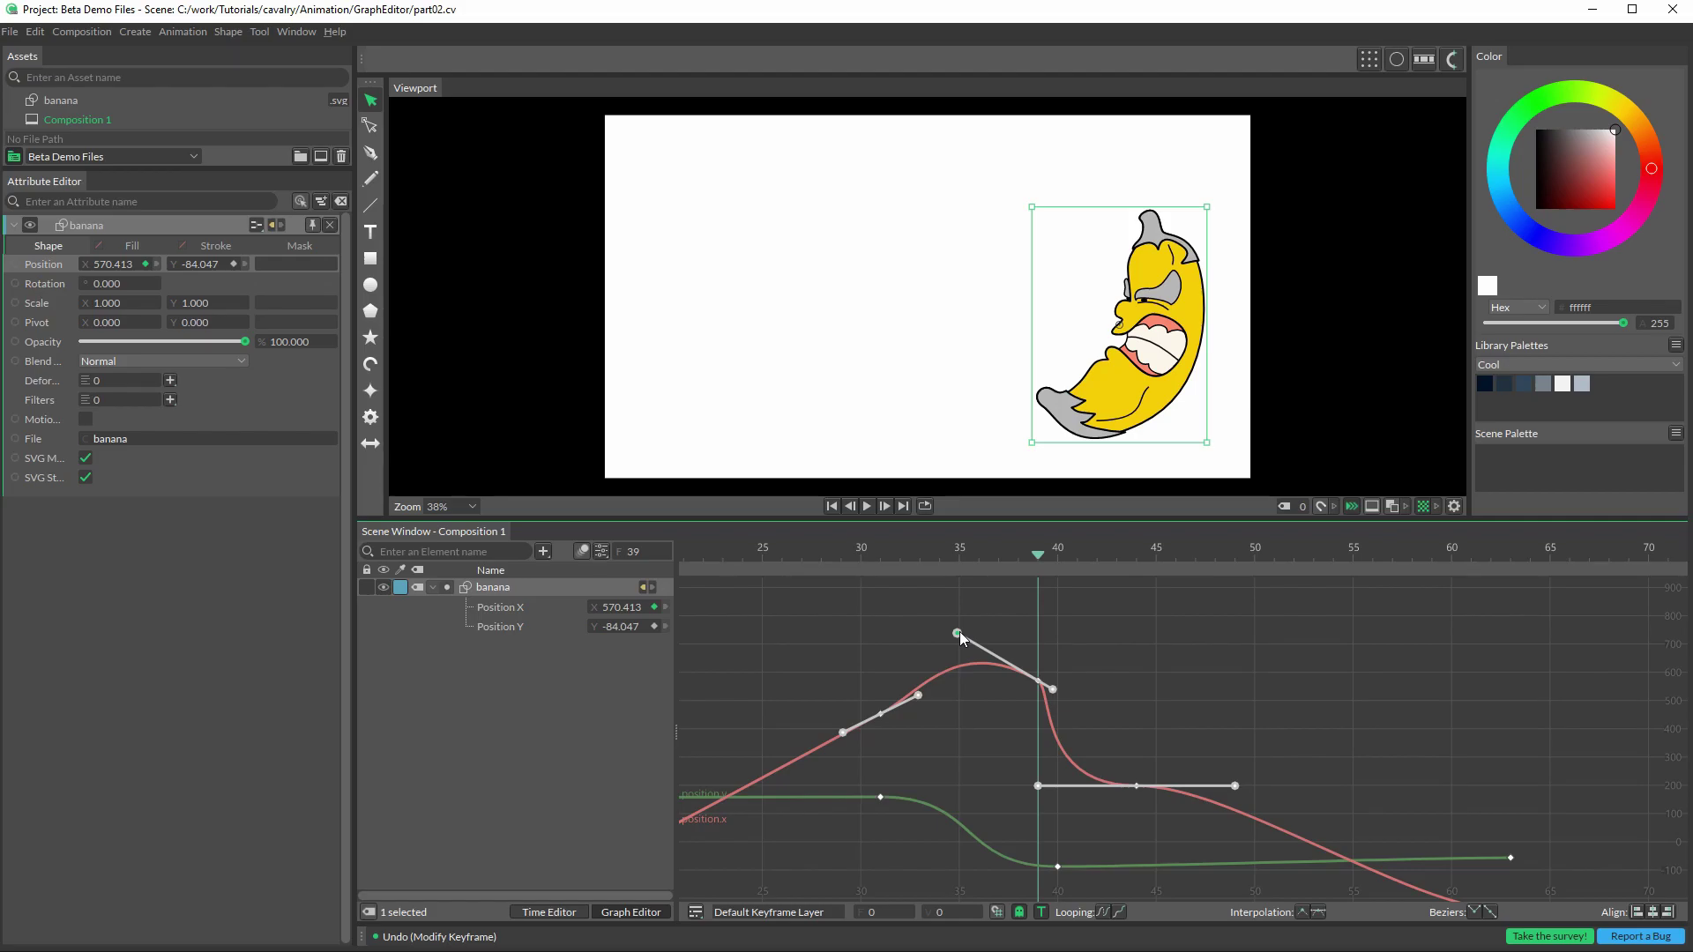
{"action": "left_click_drag", "start_coordinate": [960, 633], "coordinate": [1005, 606]}
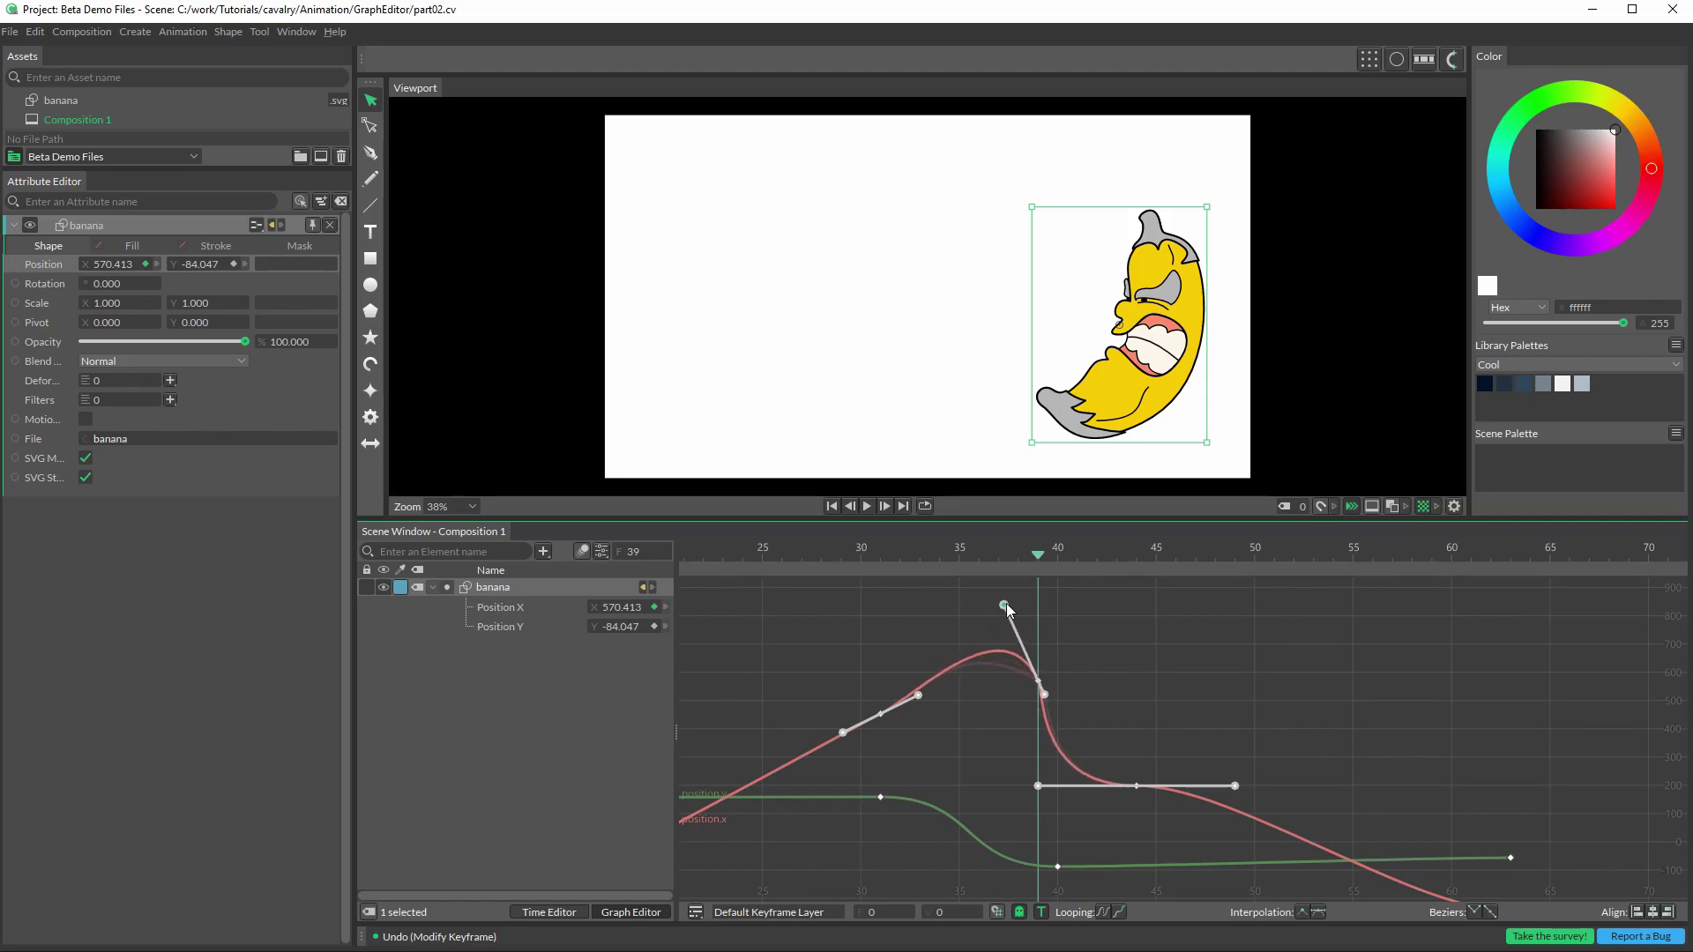
{"action": "left_click", "coordinate": [1101, 670]}
{"action": "left_click", "coordinate": [1039, 681]}
{"action": "left_click", "coordinate": [1038, 680]}
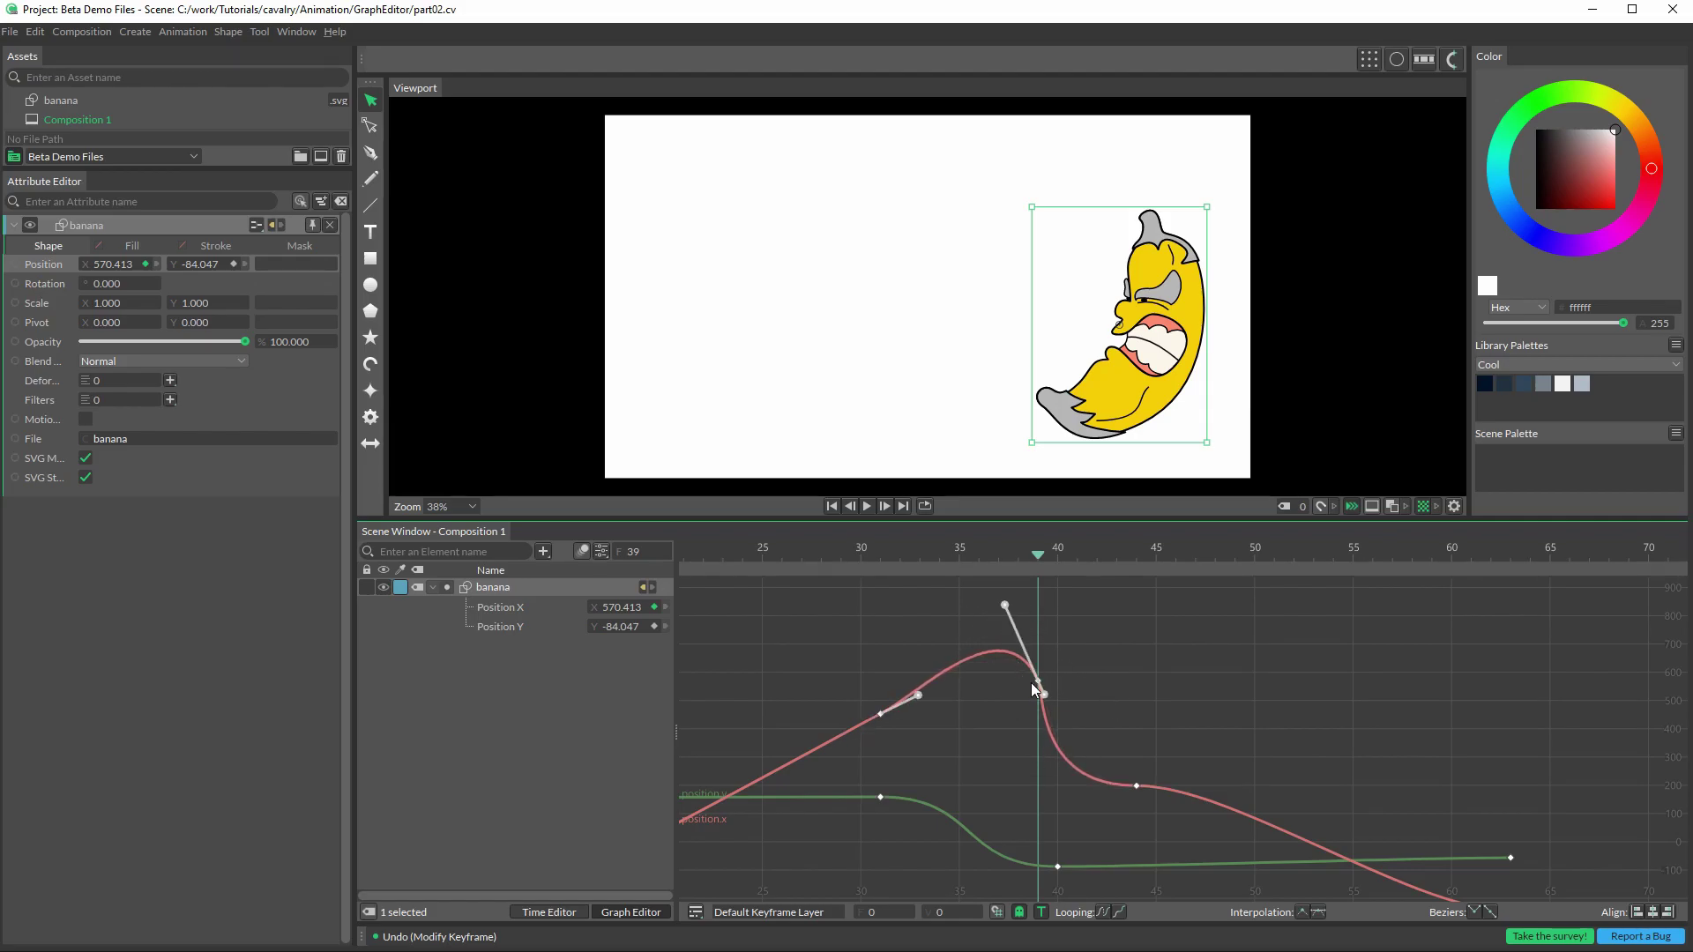
{"action": "left_click", "coordinate": [1005, 607]}
{"action": "left_click_drag", "start_coordinate": [1005, 606], "coordinate": [971, 627]}
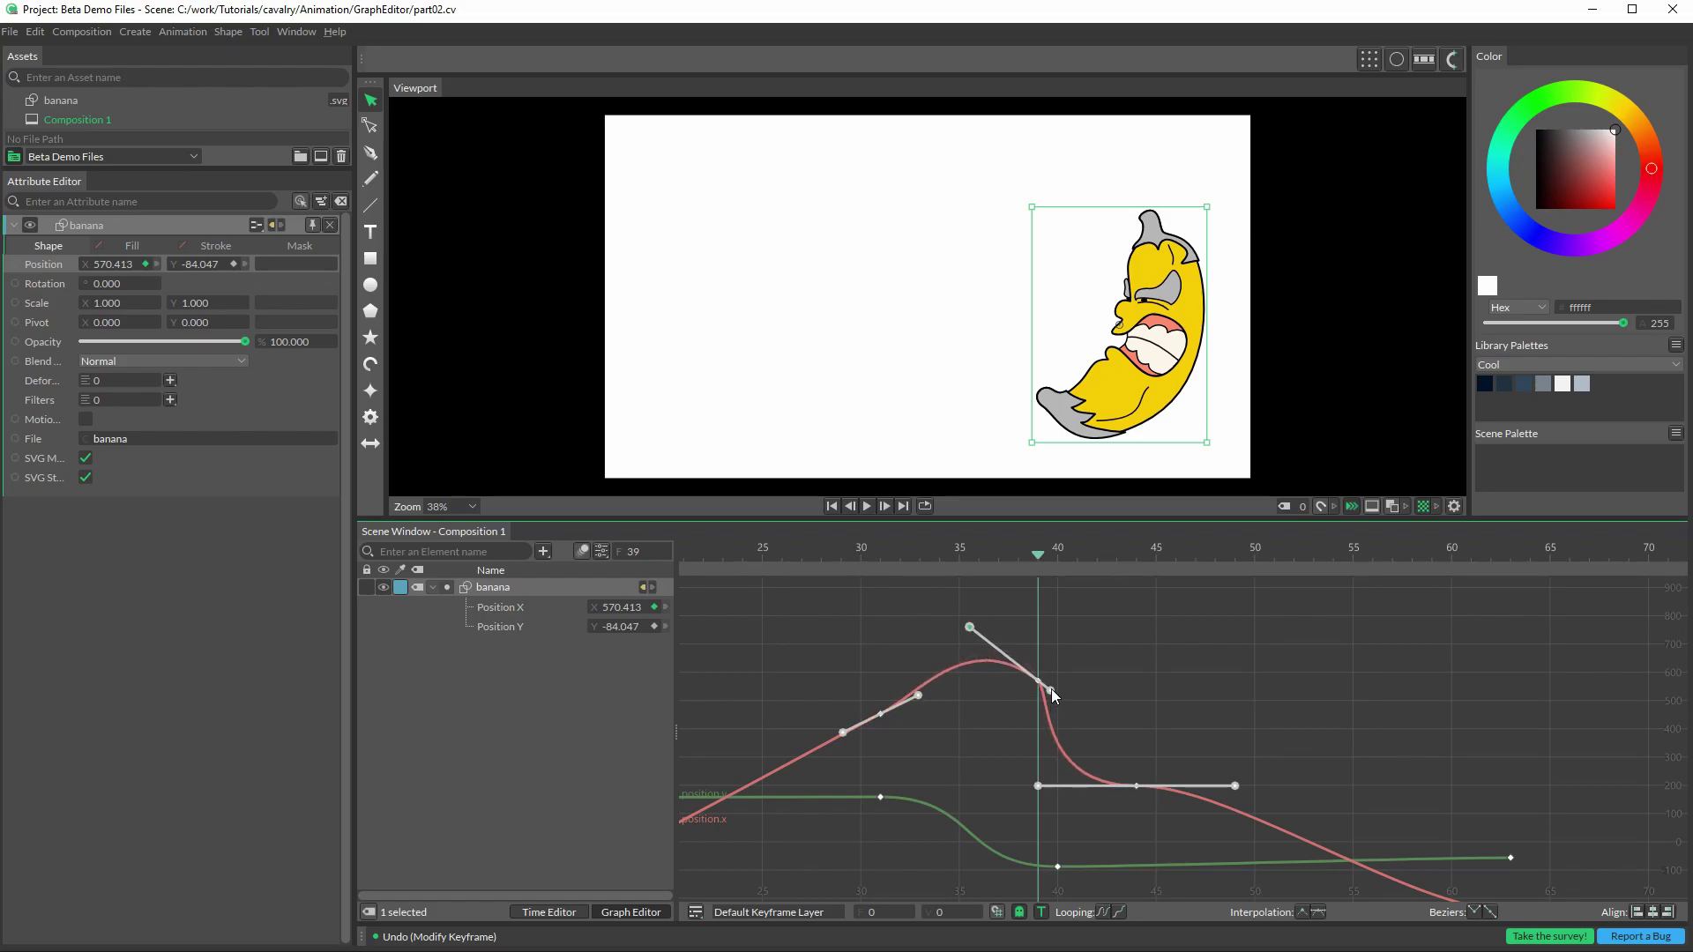
{"action": "left_click_drag", "start_coordinate": [1051, 689], "coordinate": [1052, 689]}
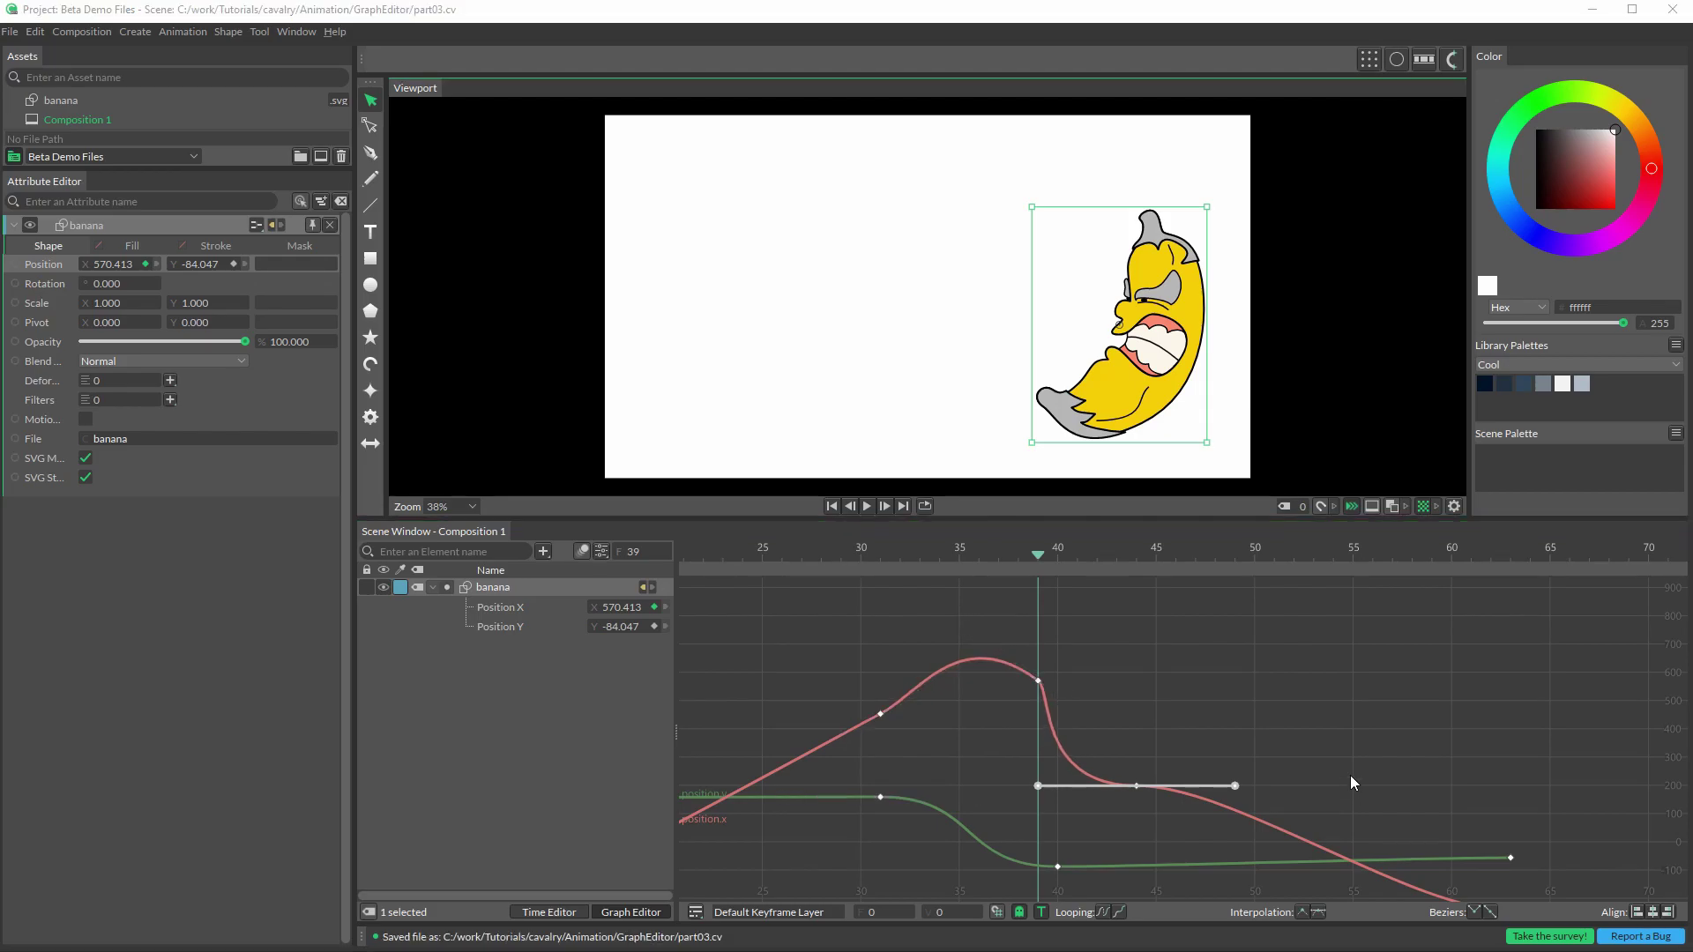
Step: Move the last Position X keyframe to frame 66 and lower its value to about -370
{"action": "left_click_drag", "start_coordinate": [1354, 776], "coordinate": [1265, 658]}
{"action": "left_click", "coordinate": [1354, 783]}
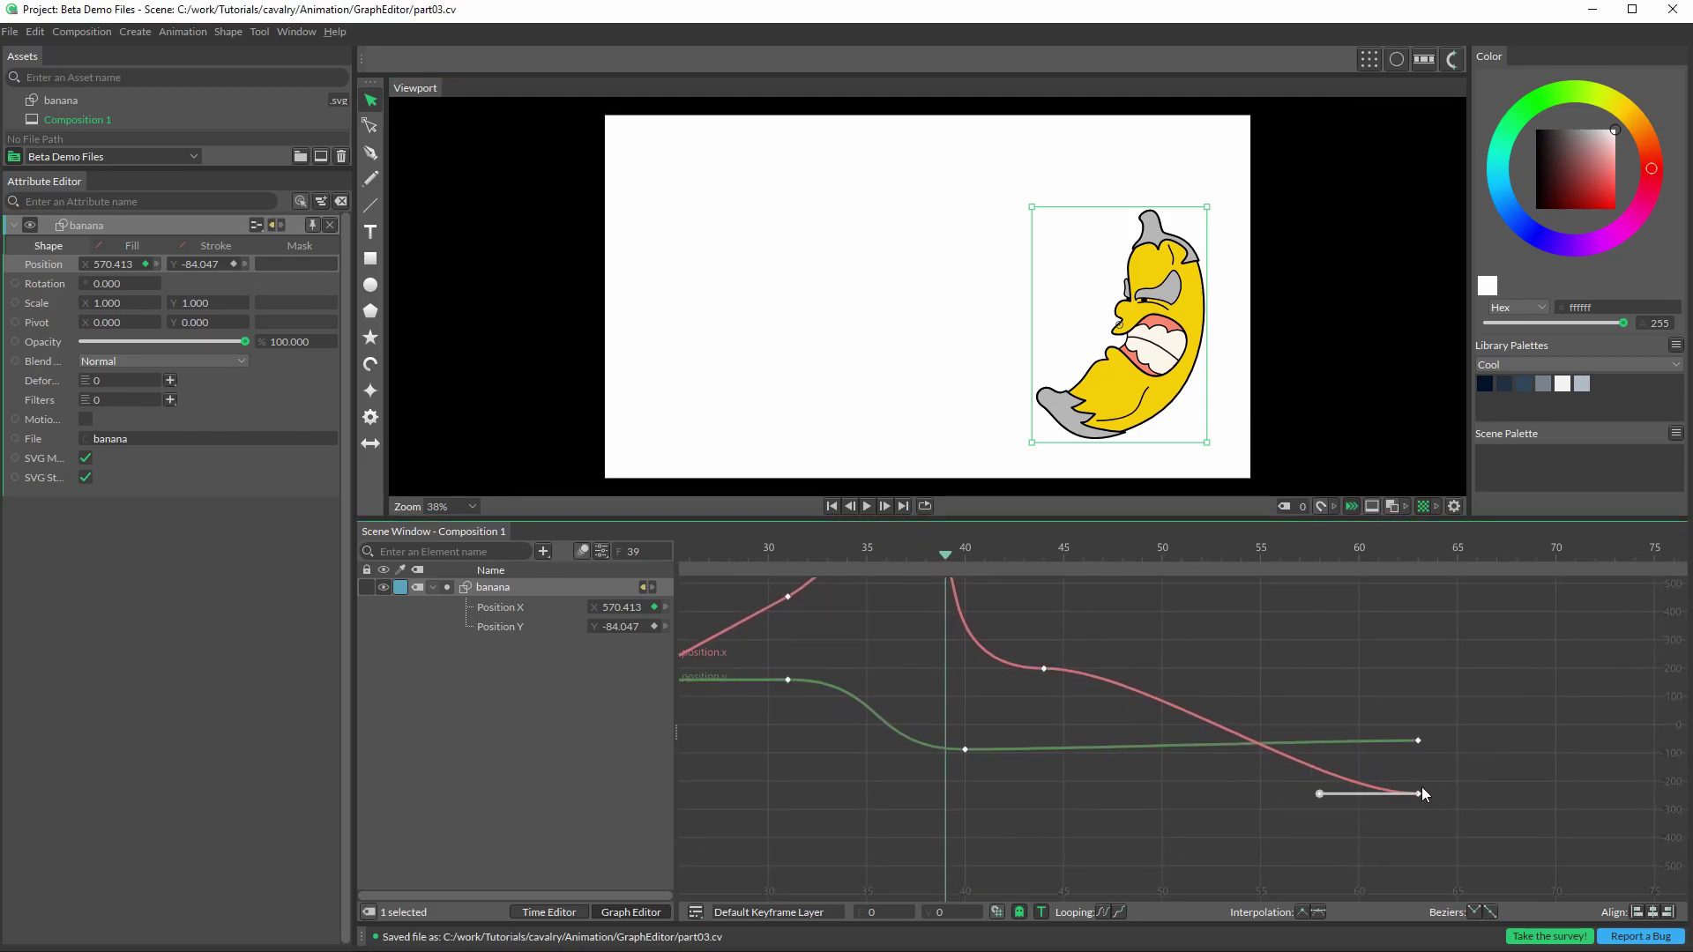
{"action": "left_click_drag", "start_coordinate": [1420, 793], "coordinate": [1459, 808]}
{"action": "left_click", "coordinate": [1415, 716]}
{"action": "left_click", "coordinate": [1458, 809]}
{"action": "left_click_drag", "start_coordinate": [1455, 810], "coordinate": [1522, 855]}
{"action": "left_click", "coordinate": [1369, 715]}
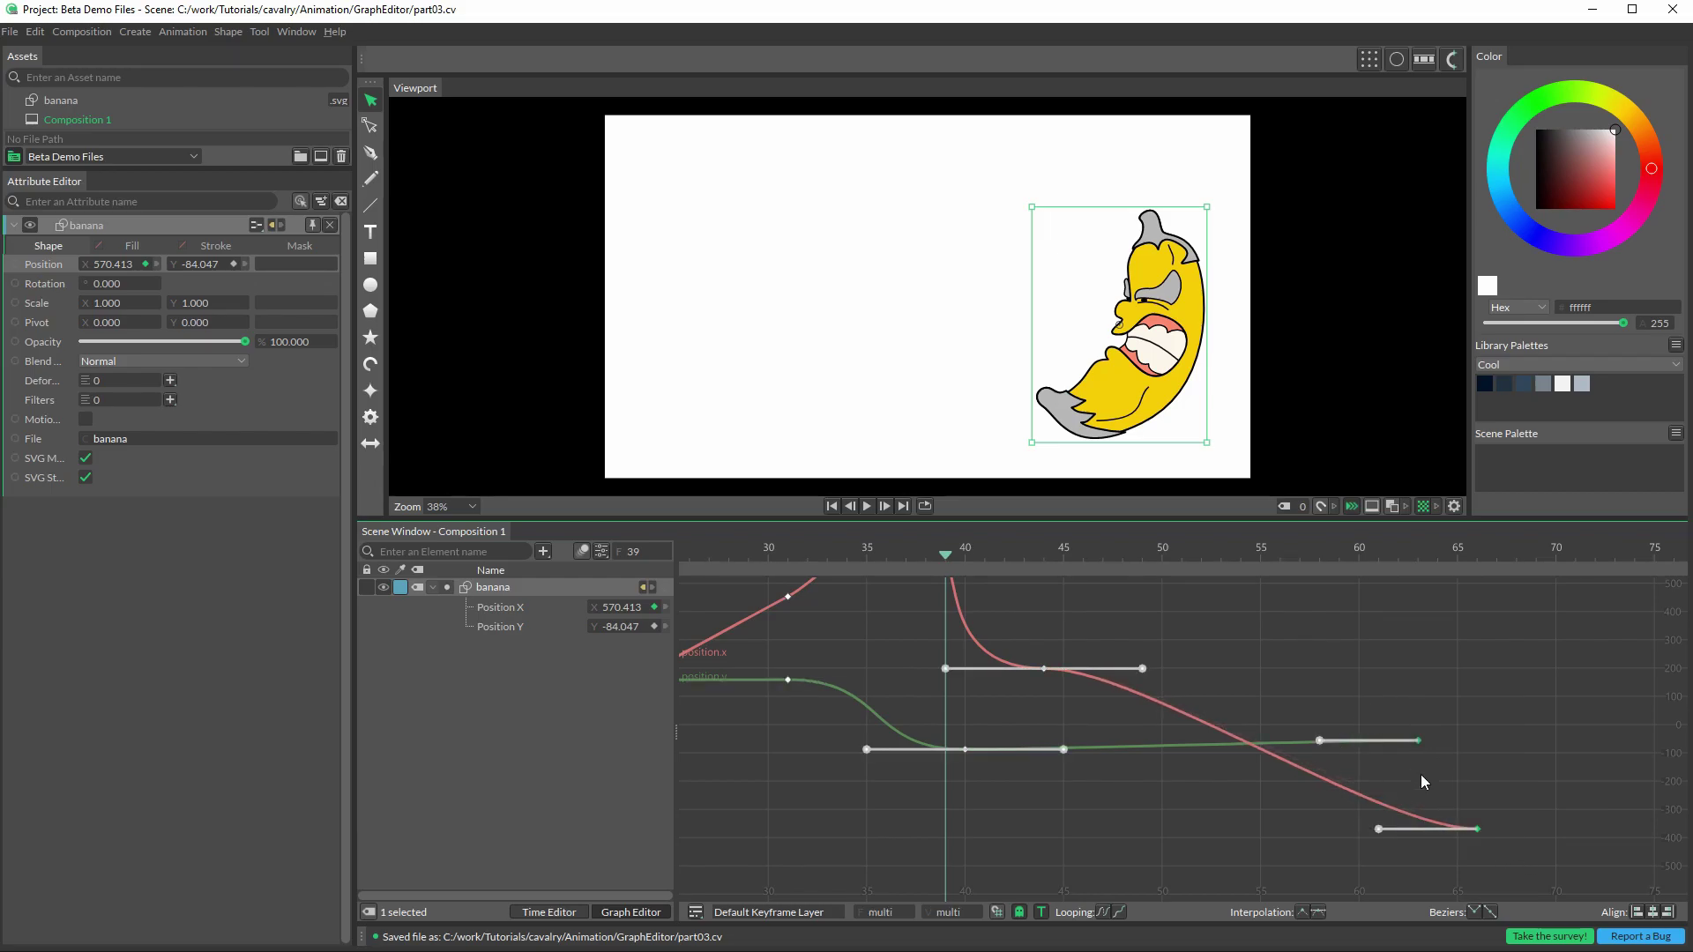
Step: Try aligning the last Position X and Position Y keyframes to the earlier frame 63, and to the later frame 66
{"action": "left_click", "coordinate": [1637, 917]}
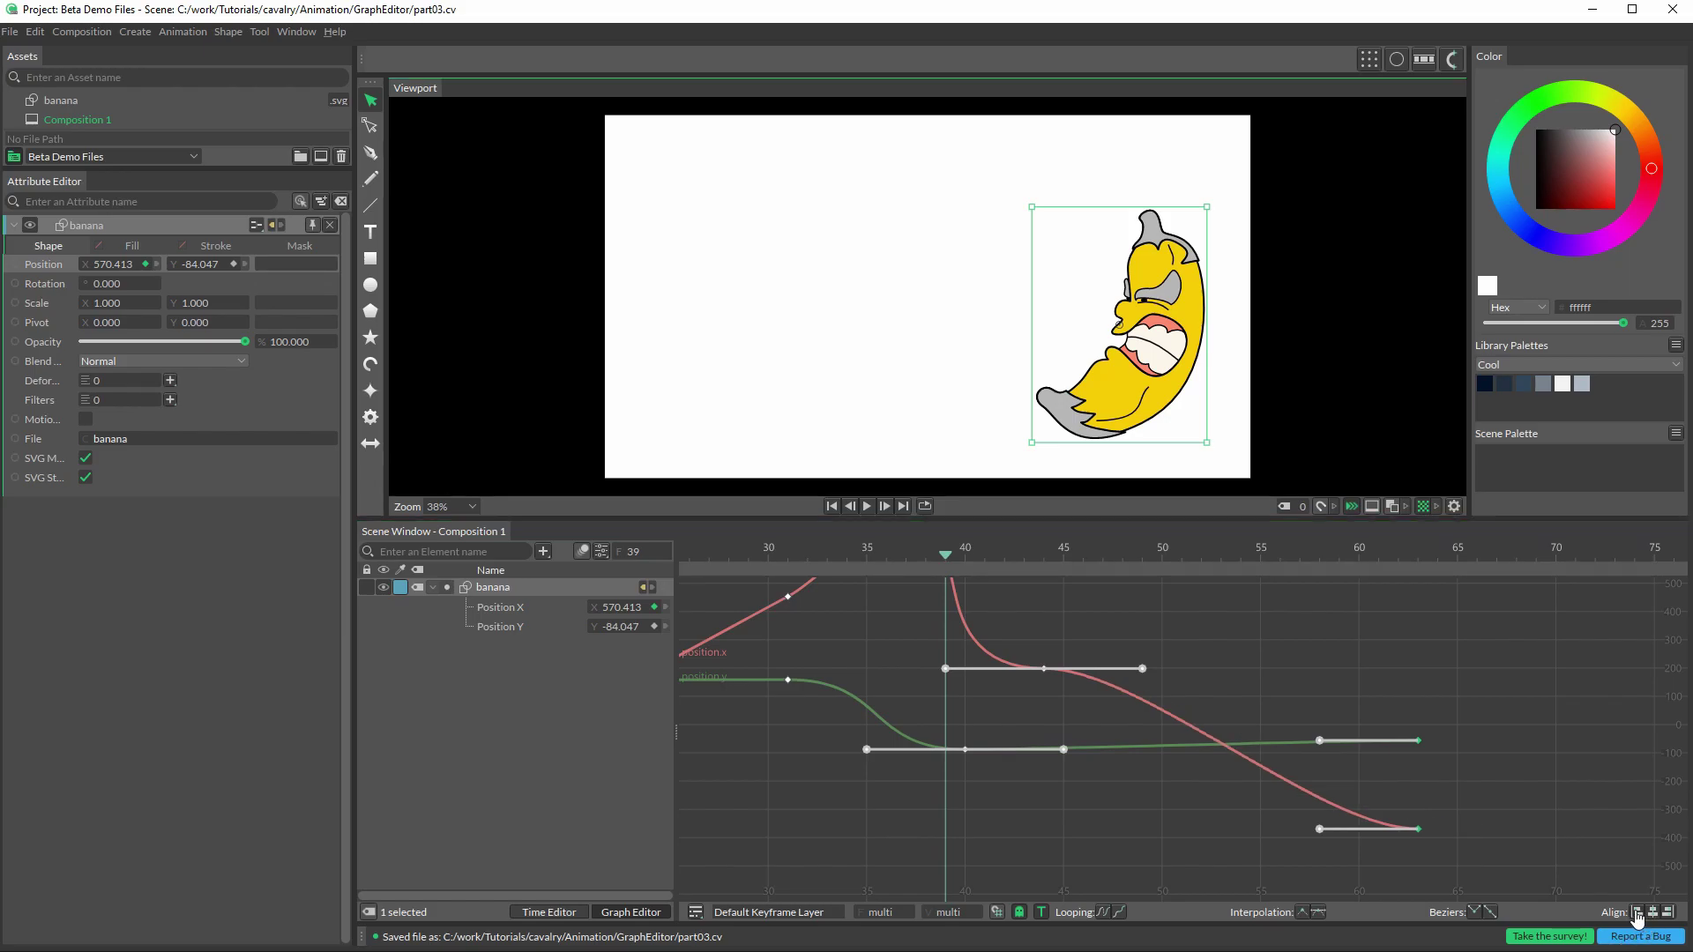
{"action": "key", "text": "ctrl+z"}
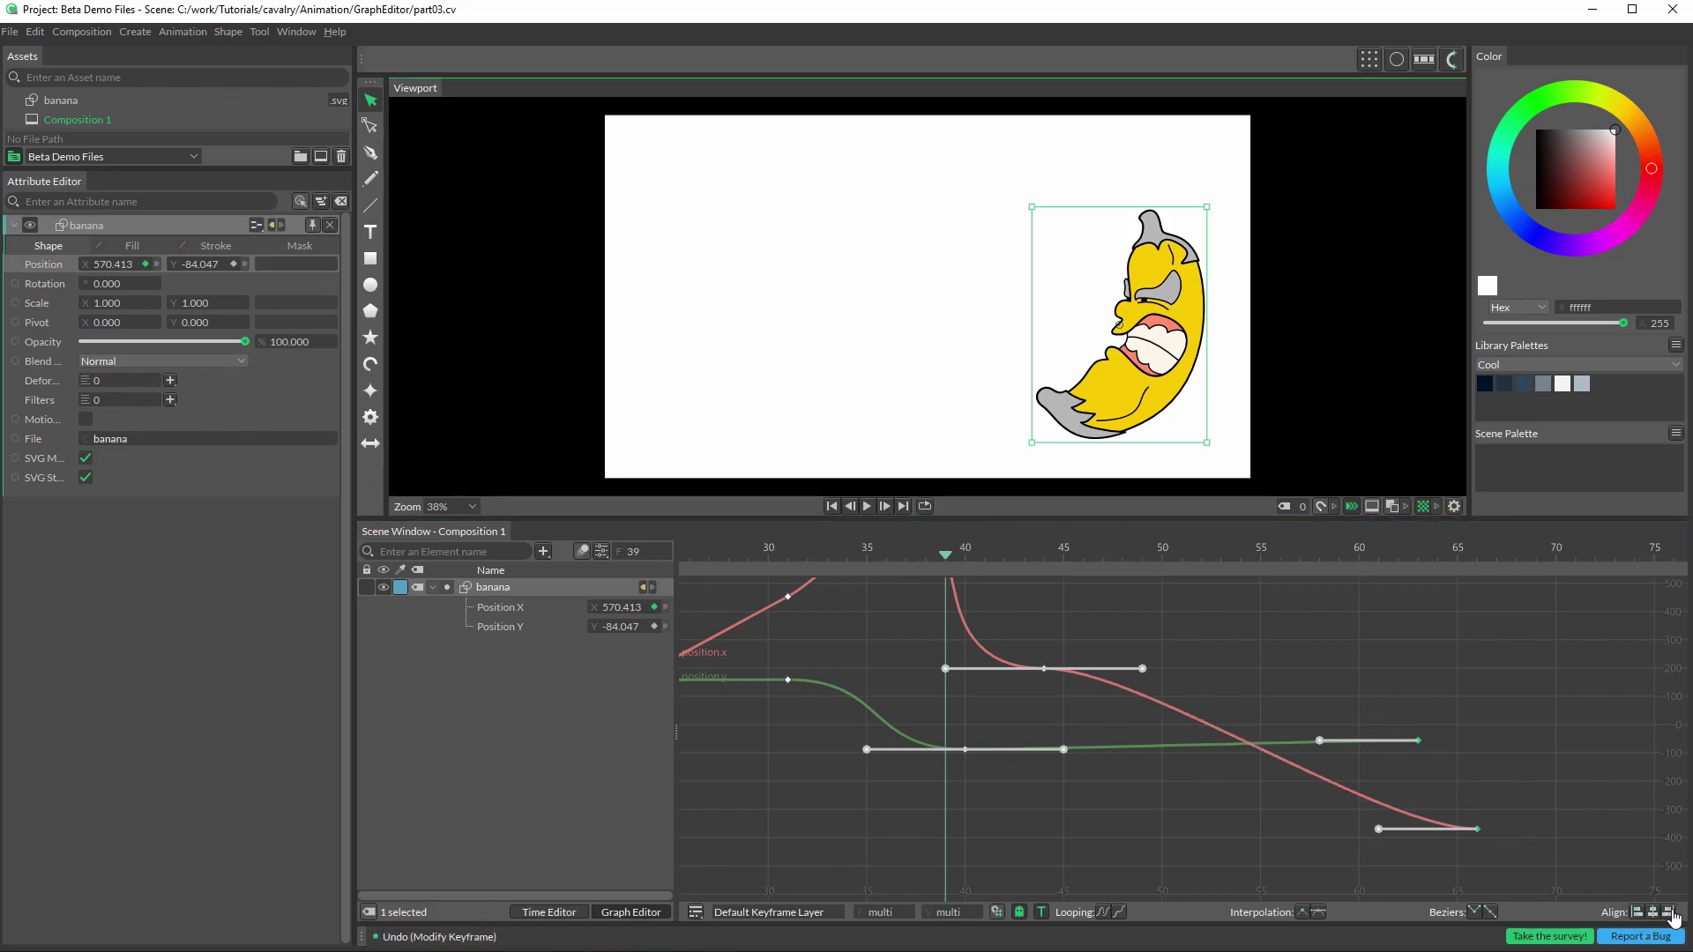
{"action": "left_click", "coordinate": [1669, 914]}
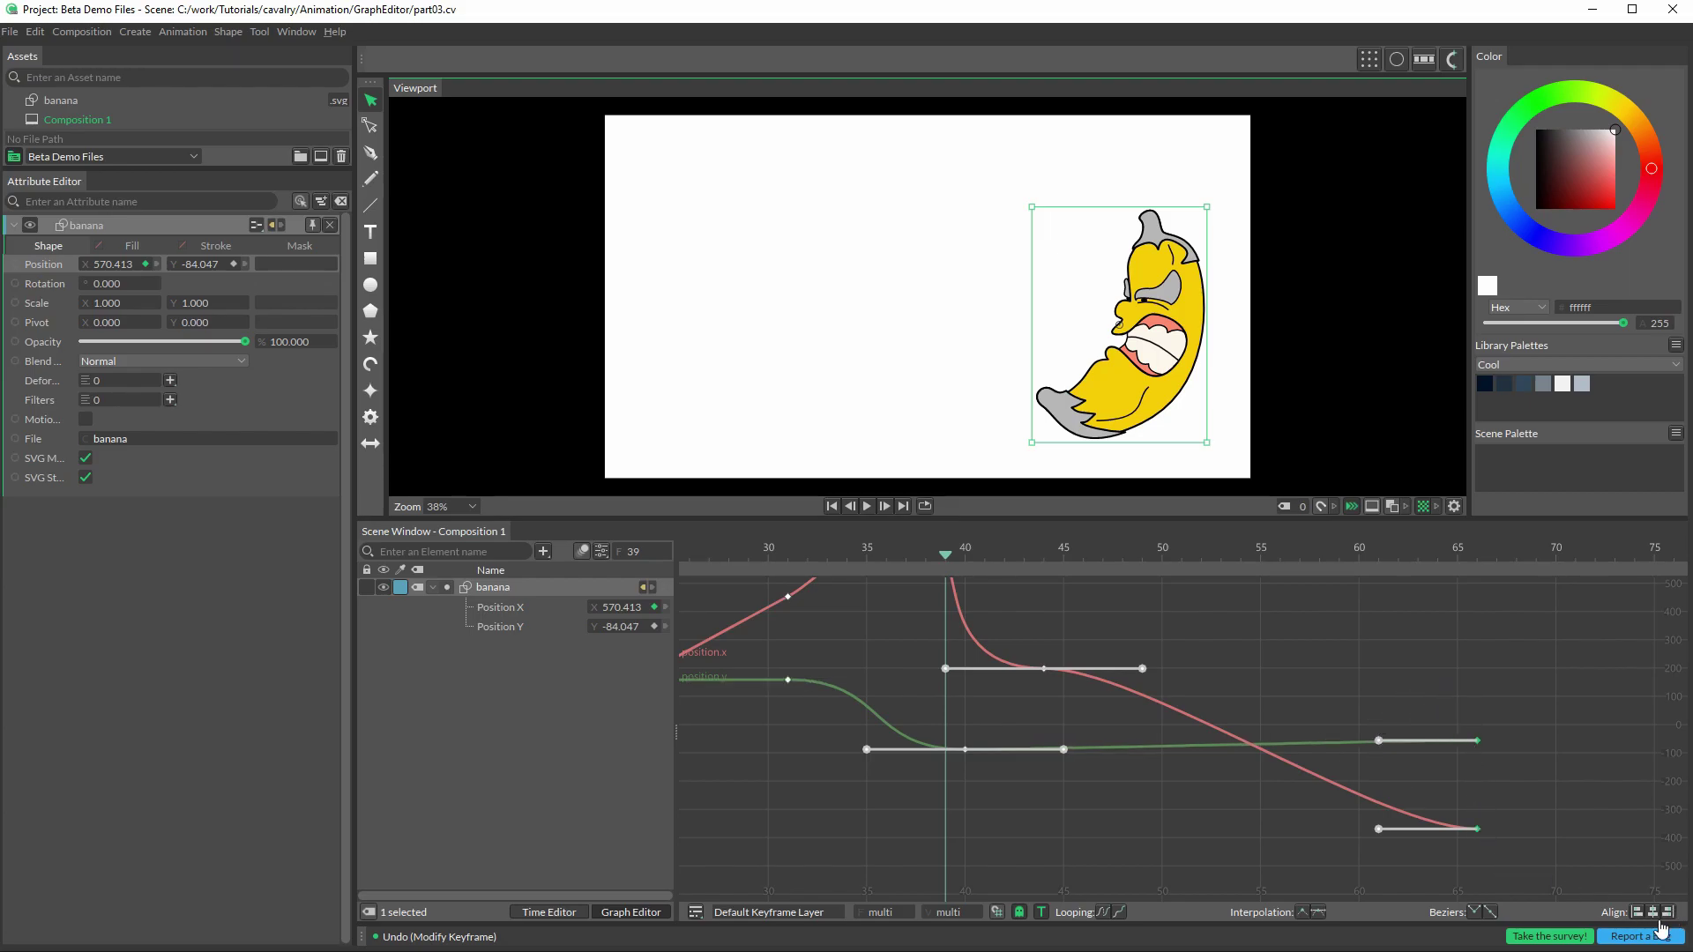
{"action": "left_click", "coordinate": [1550, 805]}
{"action": "key", "text": "ctrl+z"}
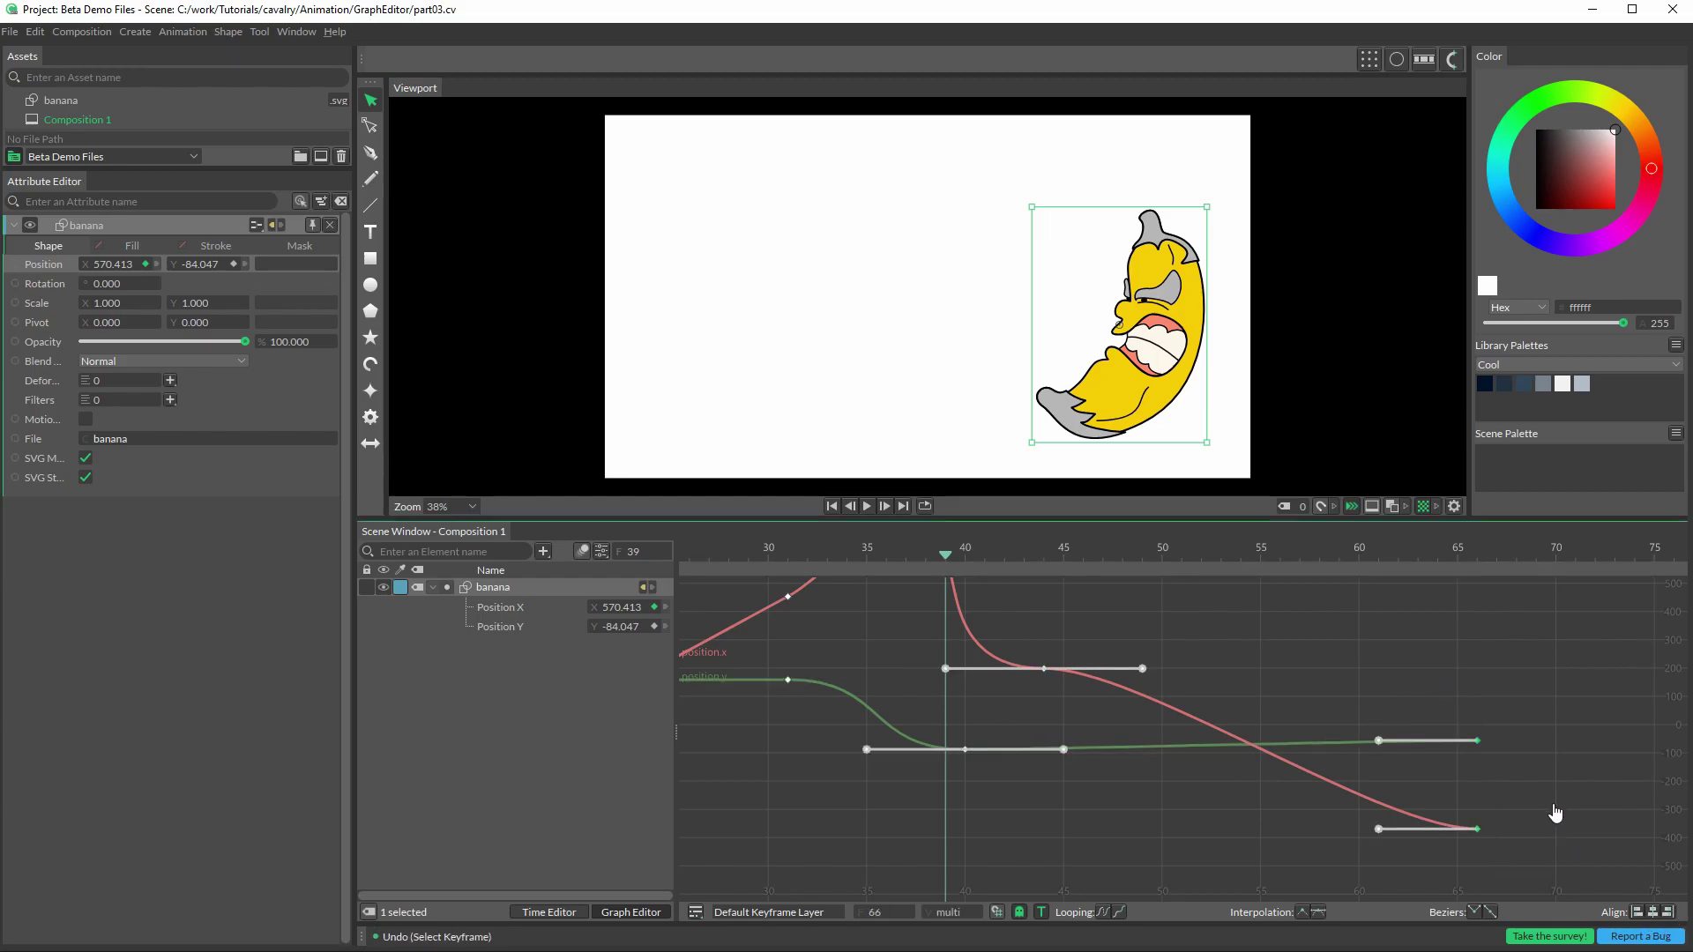
{"action": "key", "text": "ctrl+z"}
Step: Try aligning the last Position X and Position Y keyframes to the centre
{"action": "left_click_drag", "start_coordinate": [1290, 649], "coordinate": [1405, 803]}
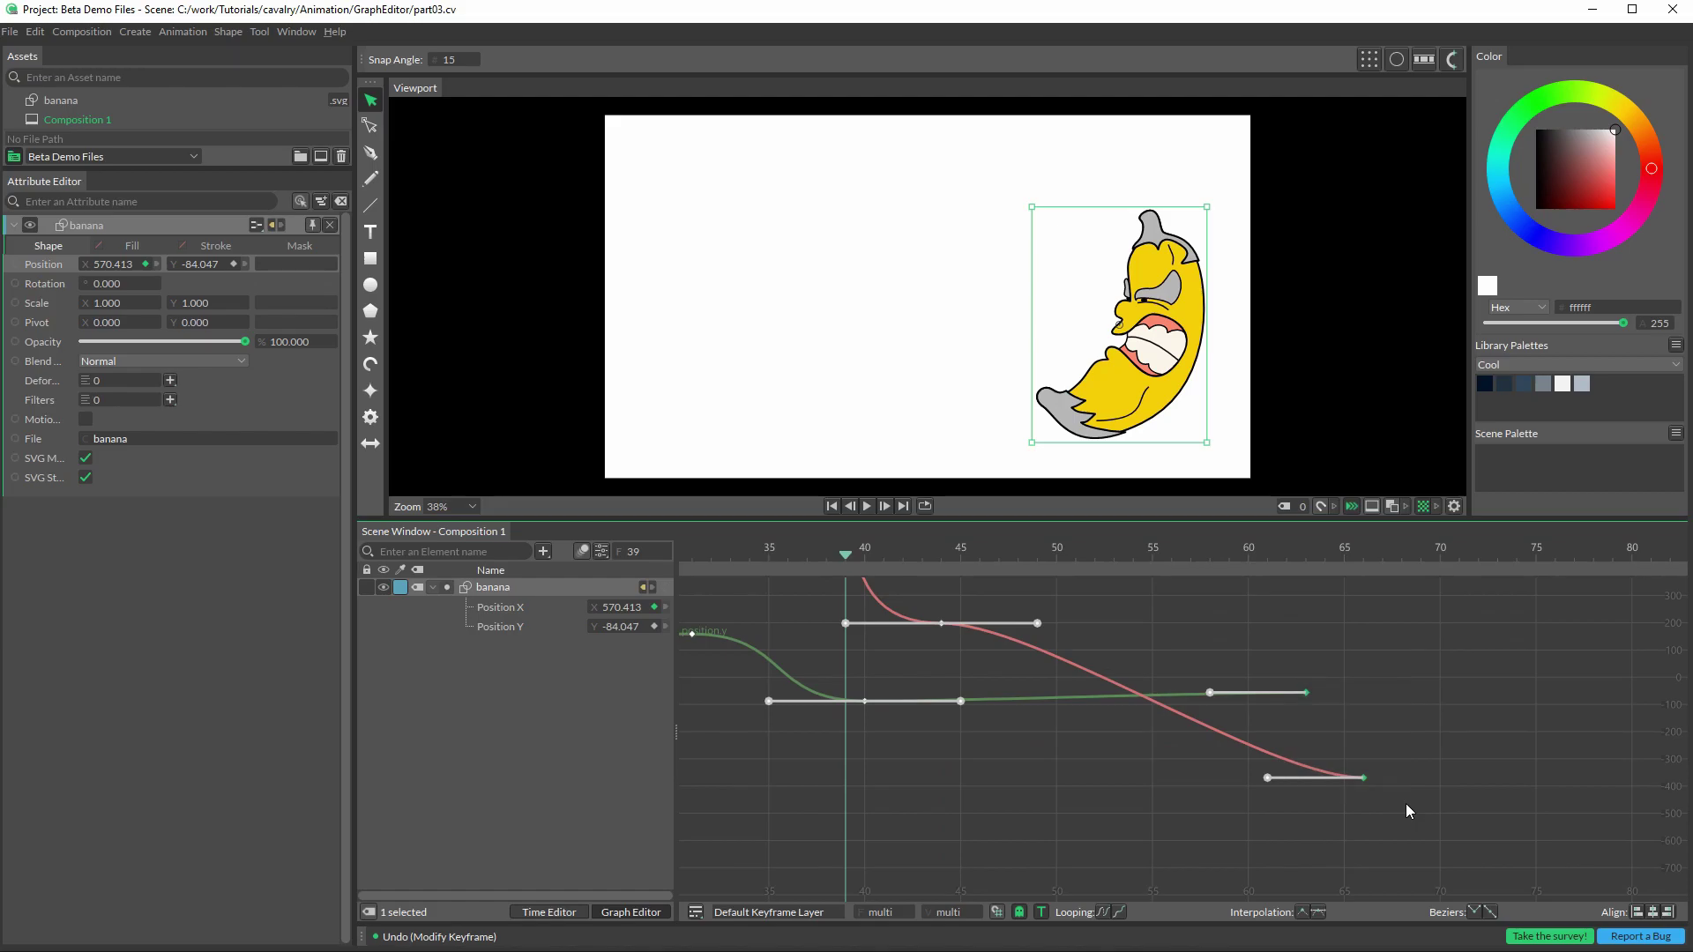
{"action": "left_click", "coordinate": [1654, 913]}
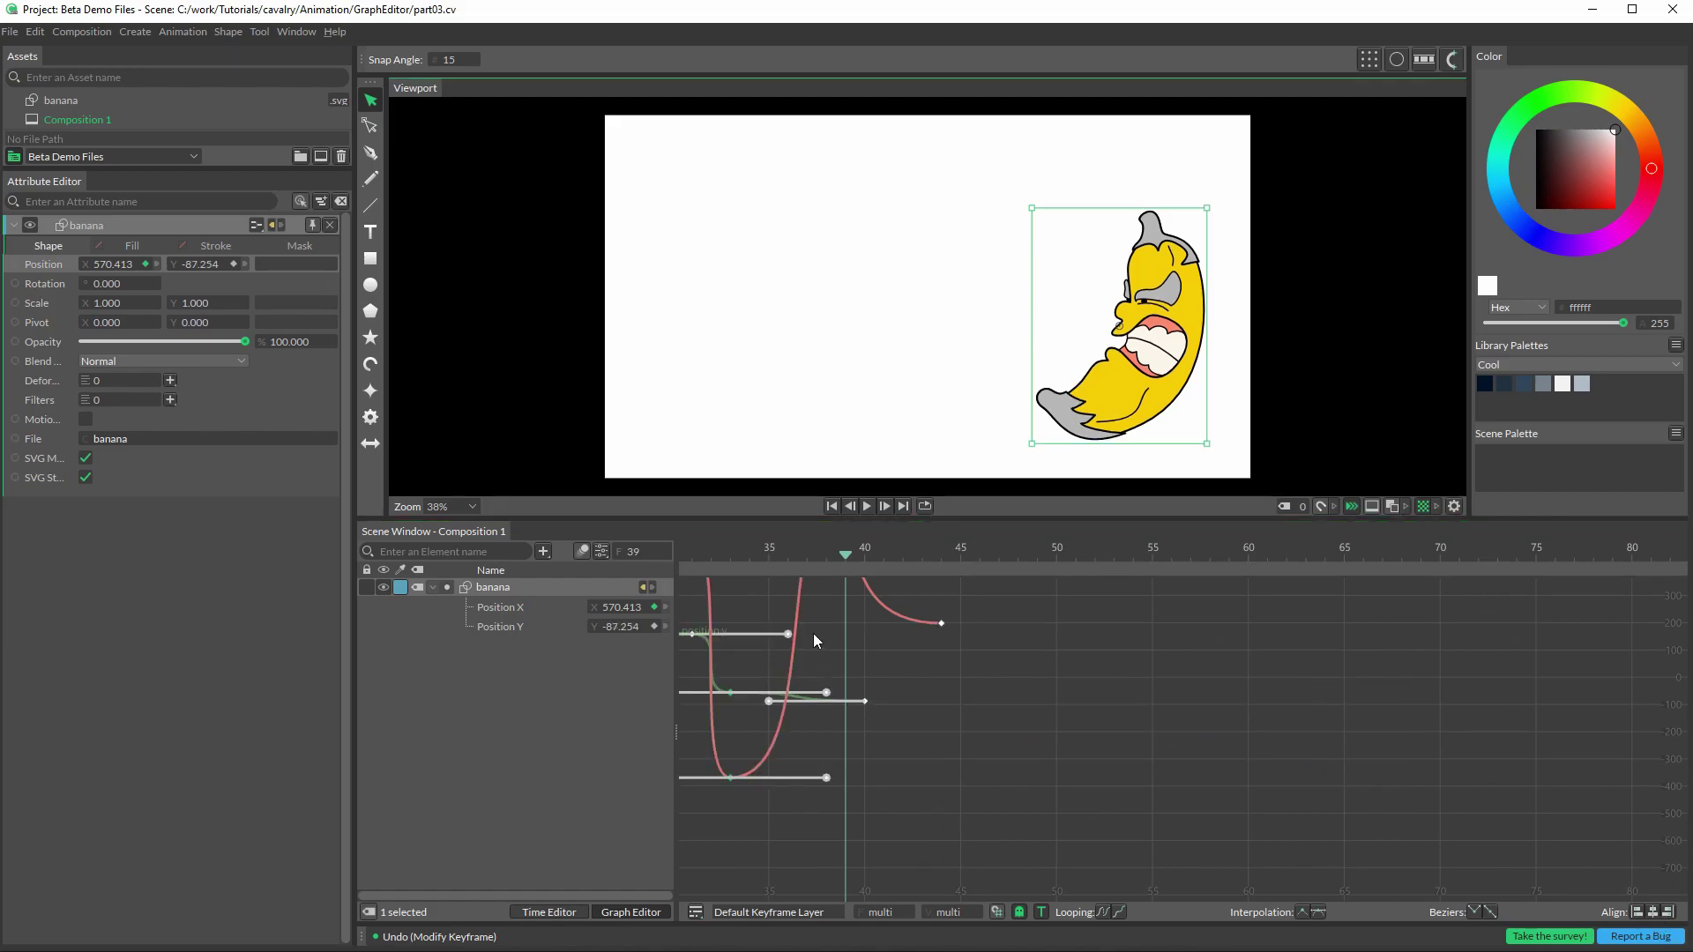
{"action": "key", "text": "f"}
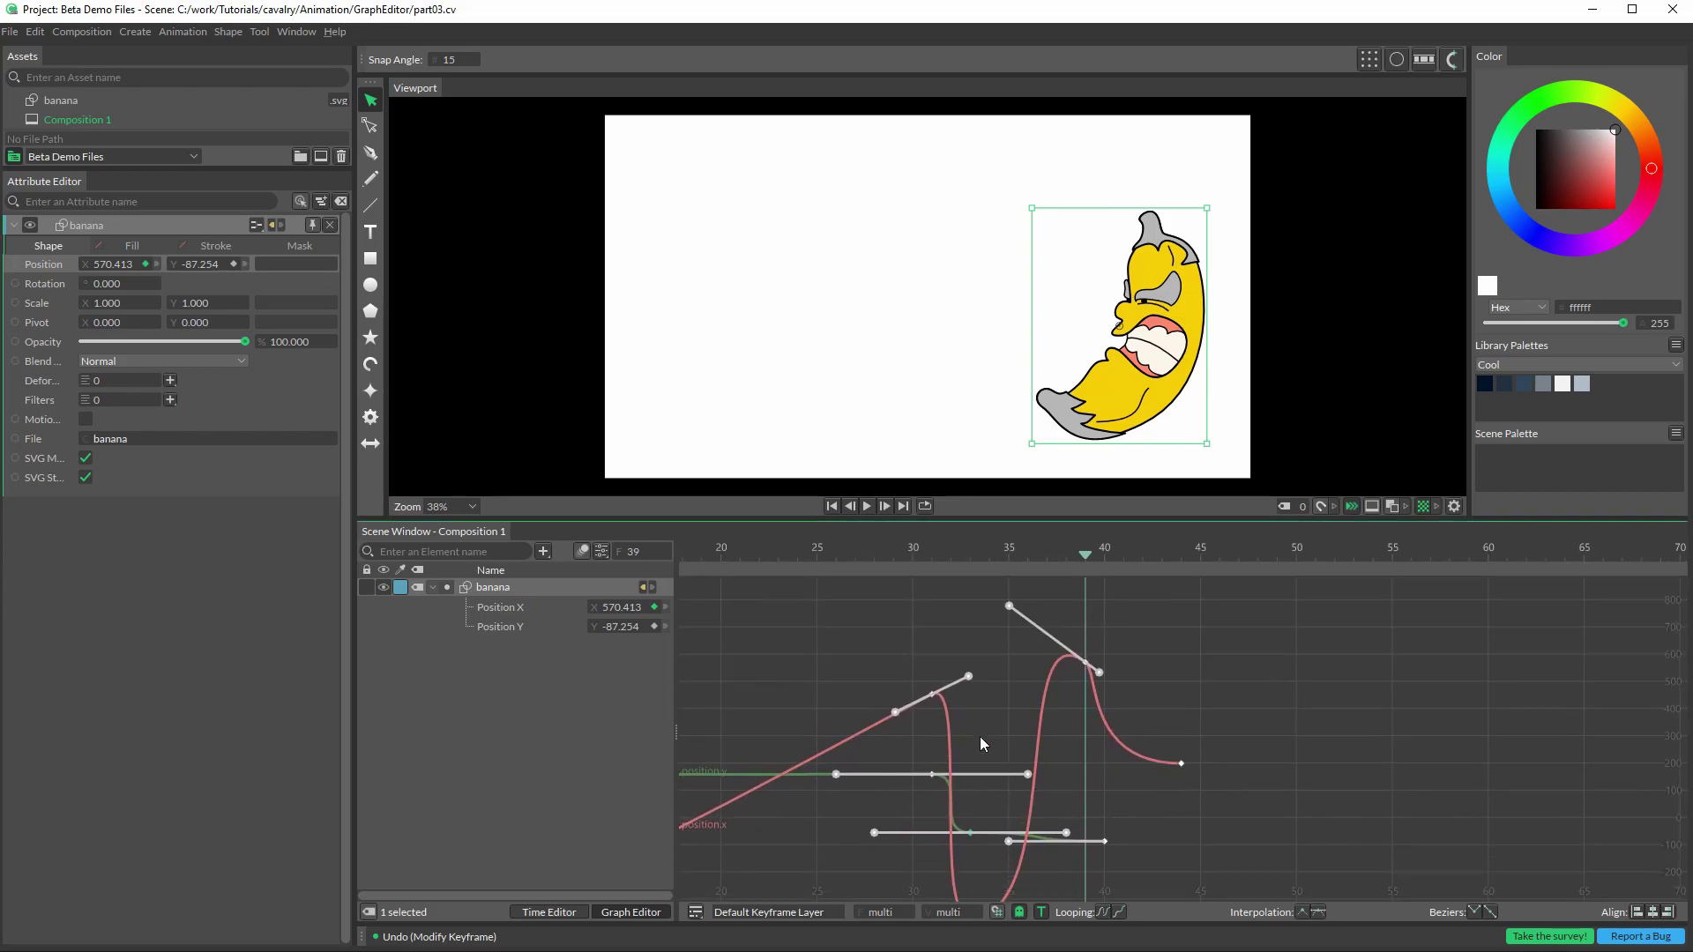
{"action": "key", "text": "ctrl+z"}
{"action": "left_click_drag", "start_coordinate": [1289, 737], "coordinate": [1169, 594]}
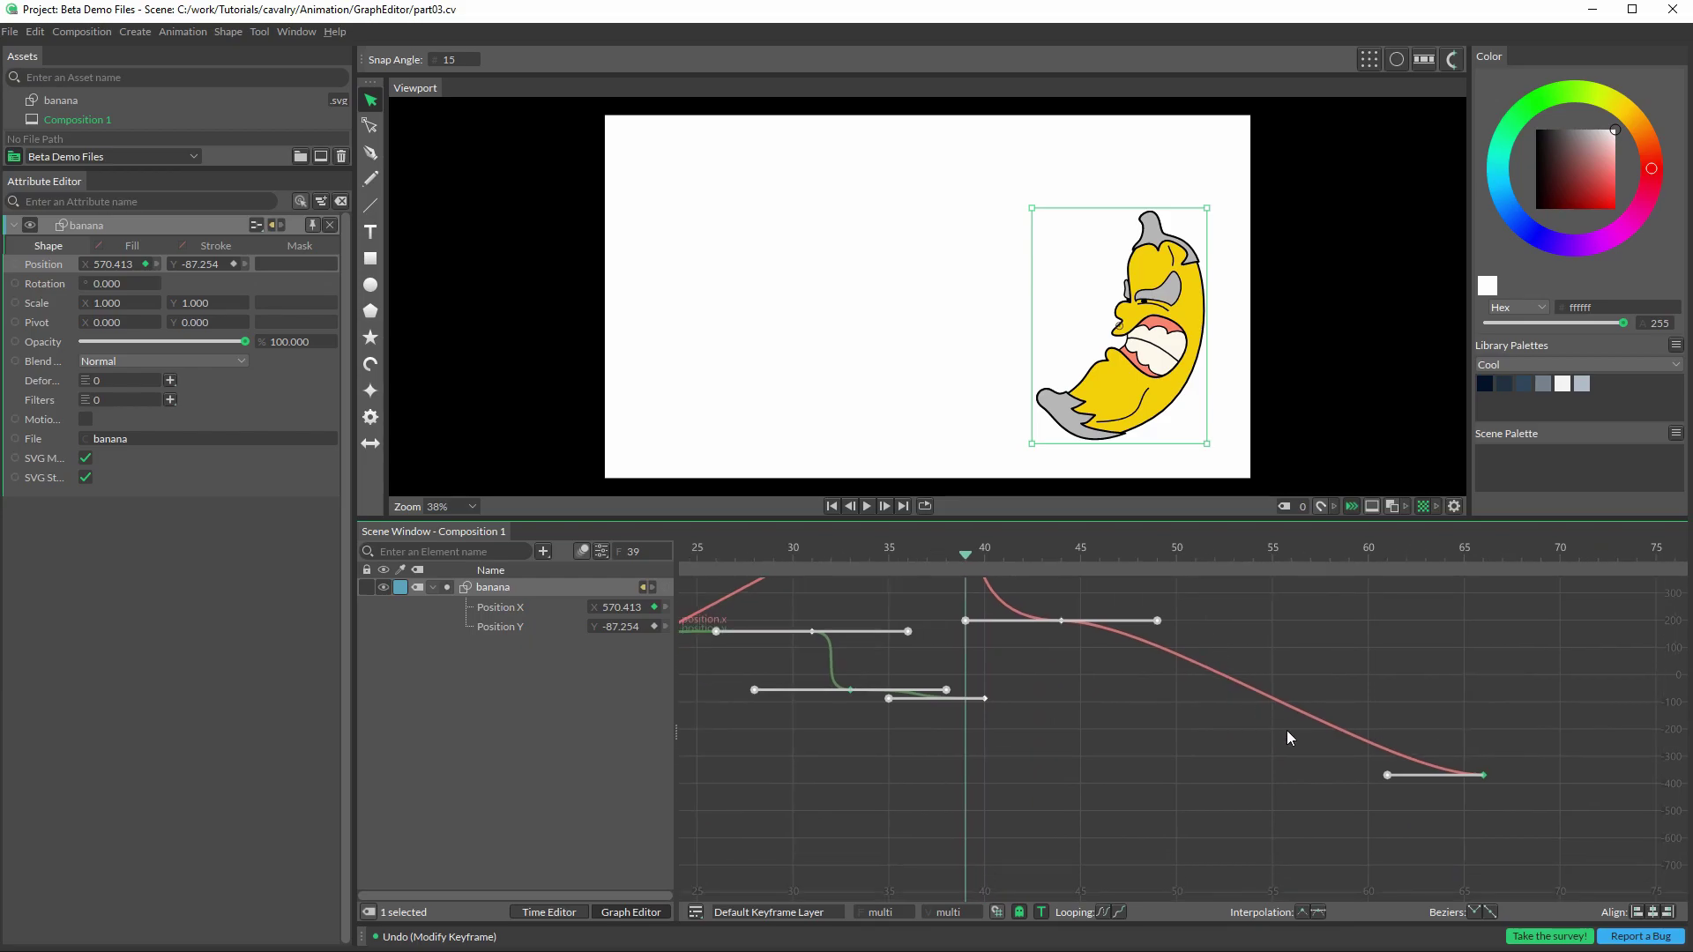
{"action": "key", "text": "ctrl+z"}
Step: Move the first Position X keyframe to frame -5 with a value of about -583
{"action": "left_click_drag", "start_coordinate": [1357, 749], "coordinate": [1240, 786]}
{"action": "left_click", "coordinate": [1373, 751]}
{"action": "key", "text": "f"}
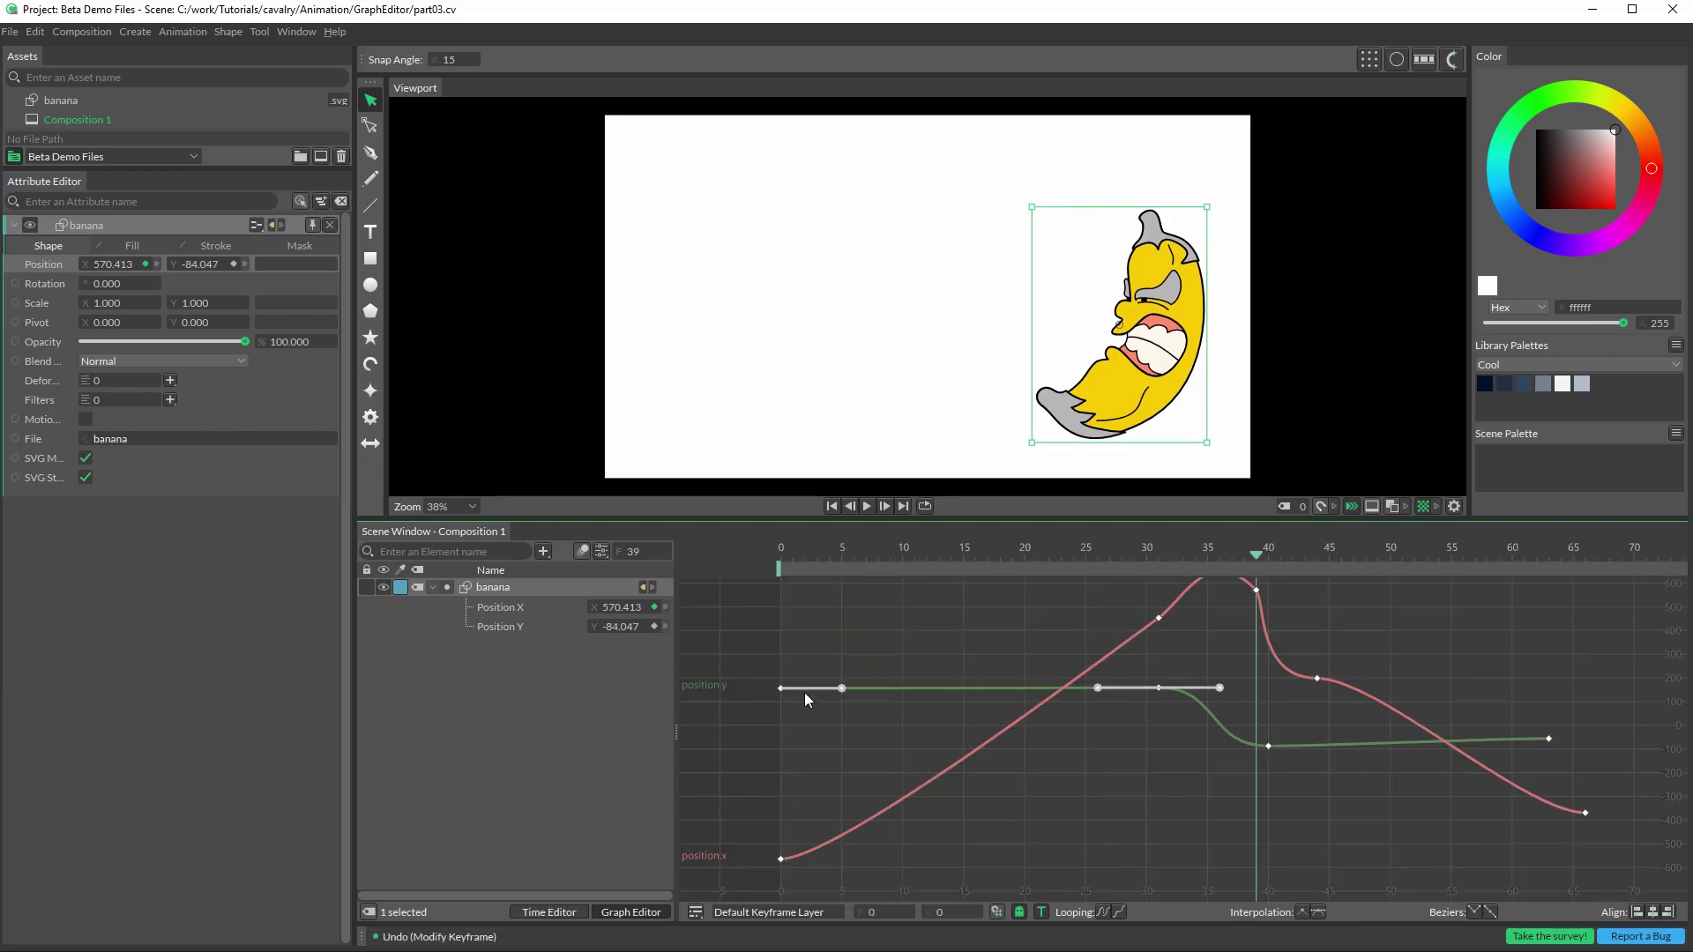
{"action": "left_click_drag", "start_coordinate": [829, 774], "coordinate": [701, 881]}
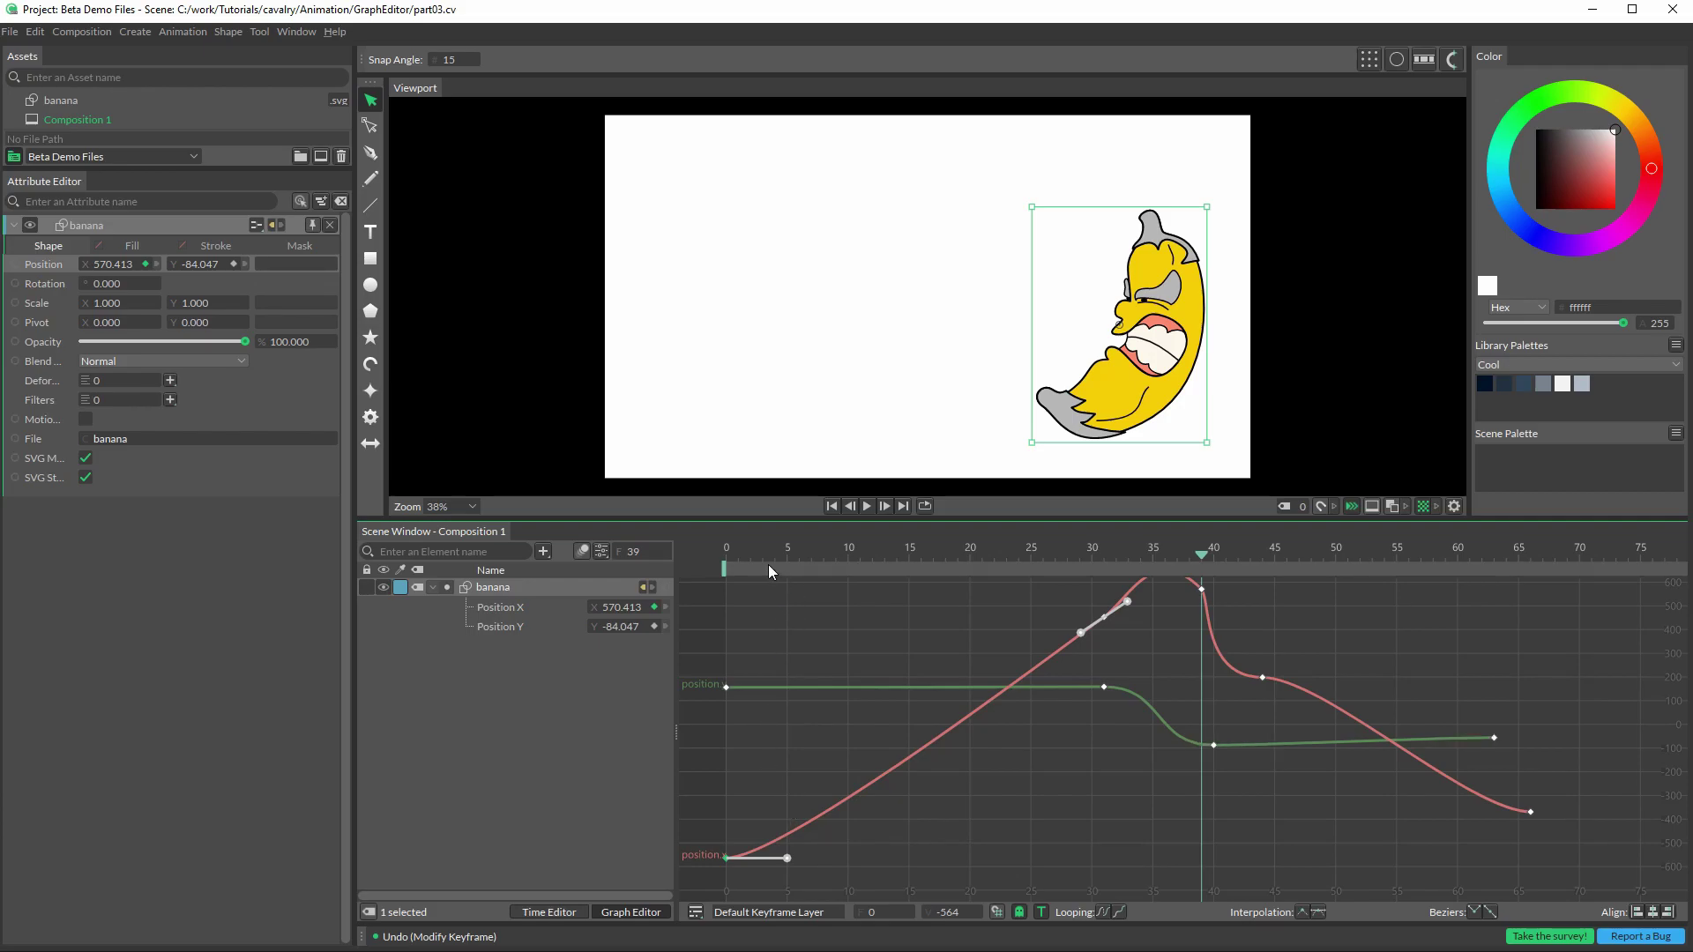
{"action": "left_click_drag", "start_coordinate": [726, 860], "coordinate": [661, 865]}
{"action": "left_click_drag", "start_coordinate": [1008, 793], "coordinate": [959, 791]}
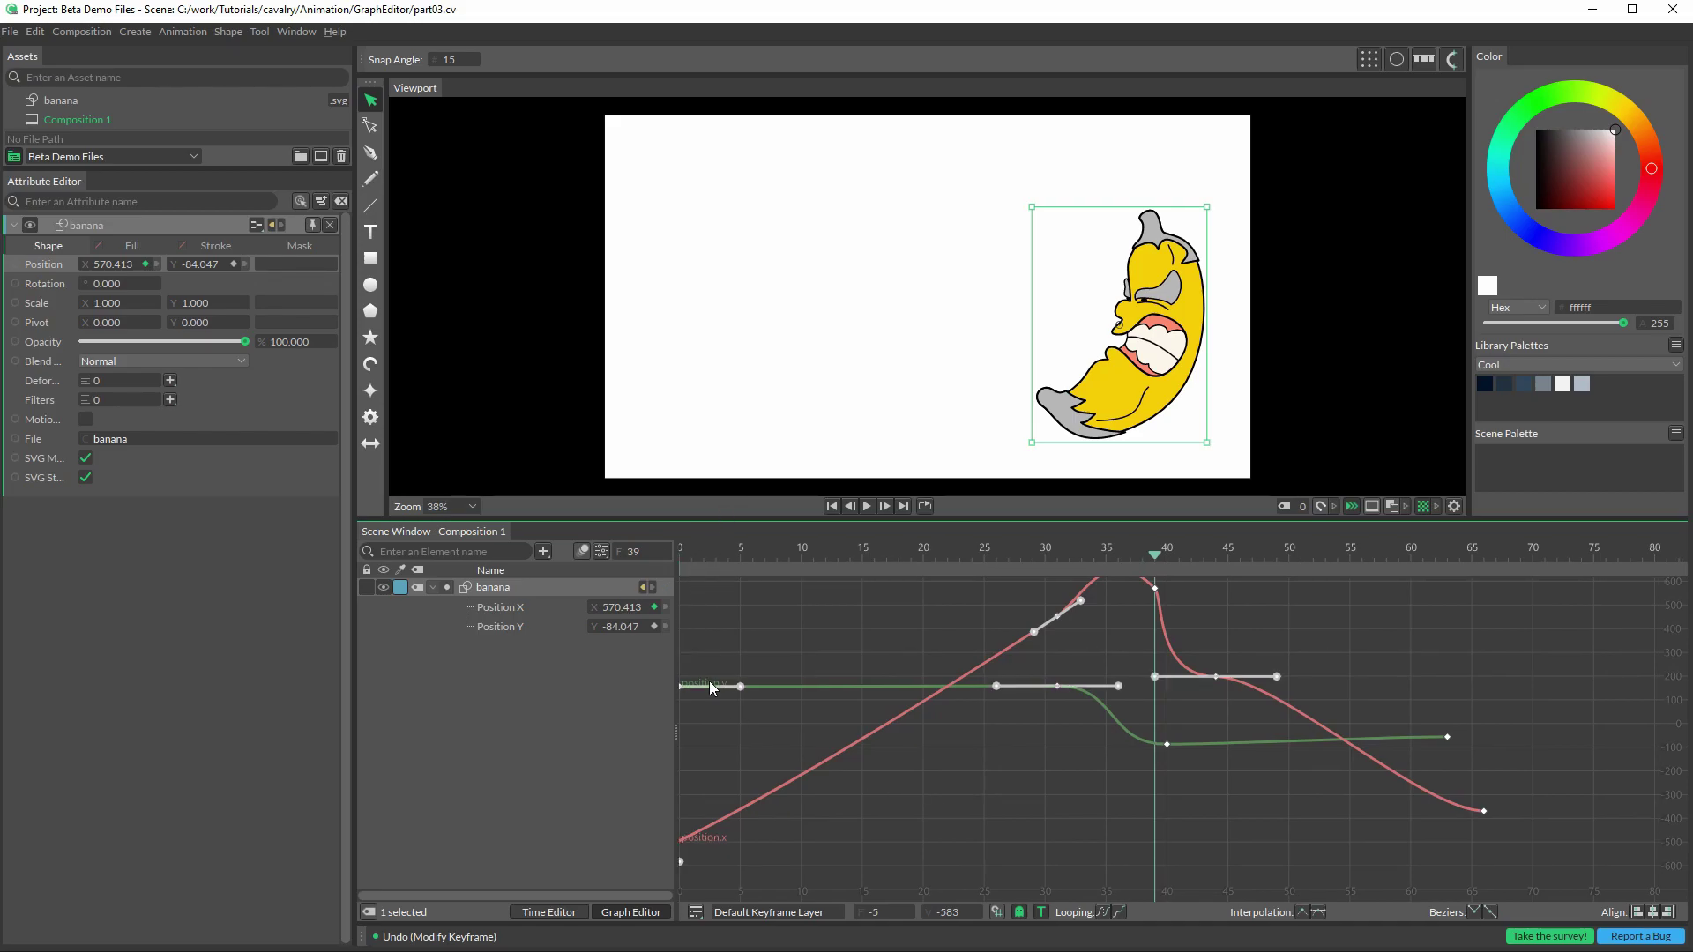
{"action": "left_click_drag", "start_coordinate": [756, 645], "coordinate": [897, 641]}
{"action": "left_click", "coordinate": [763, 821]}
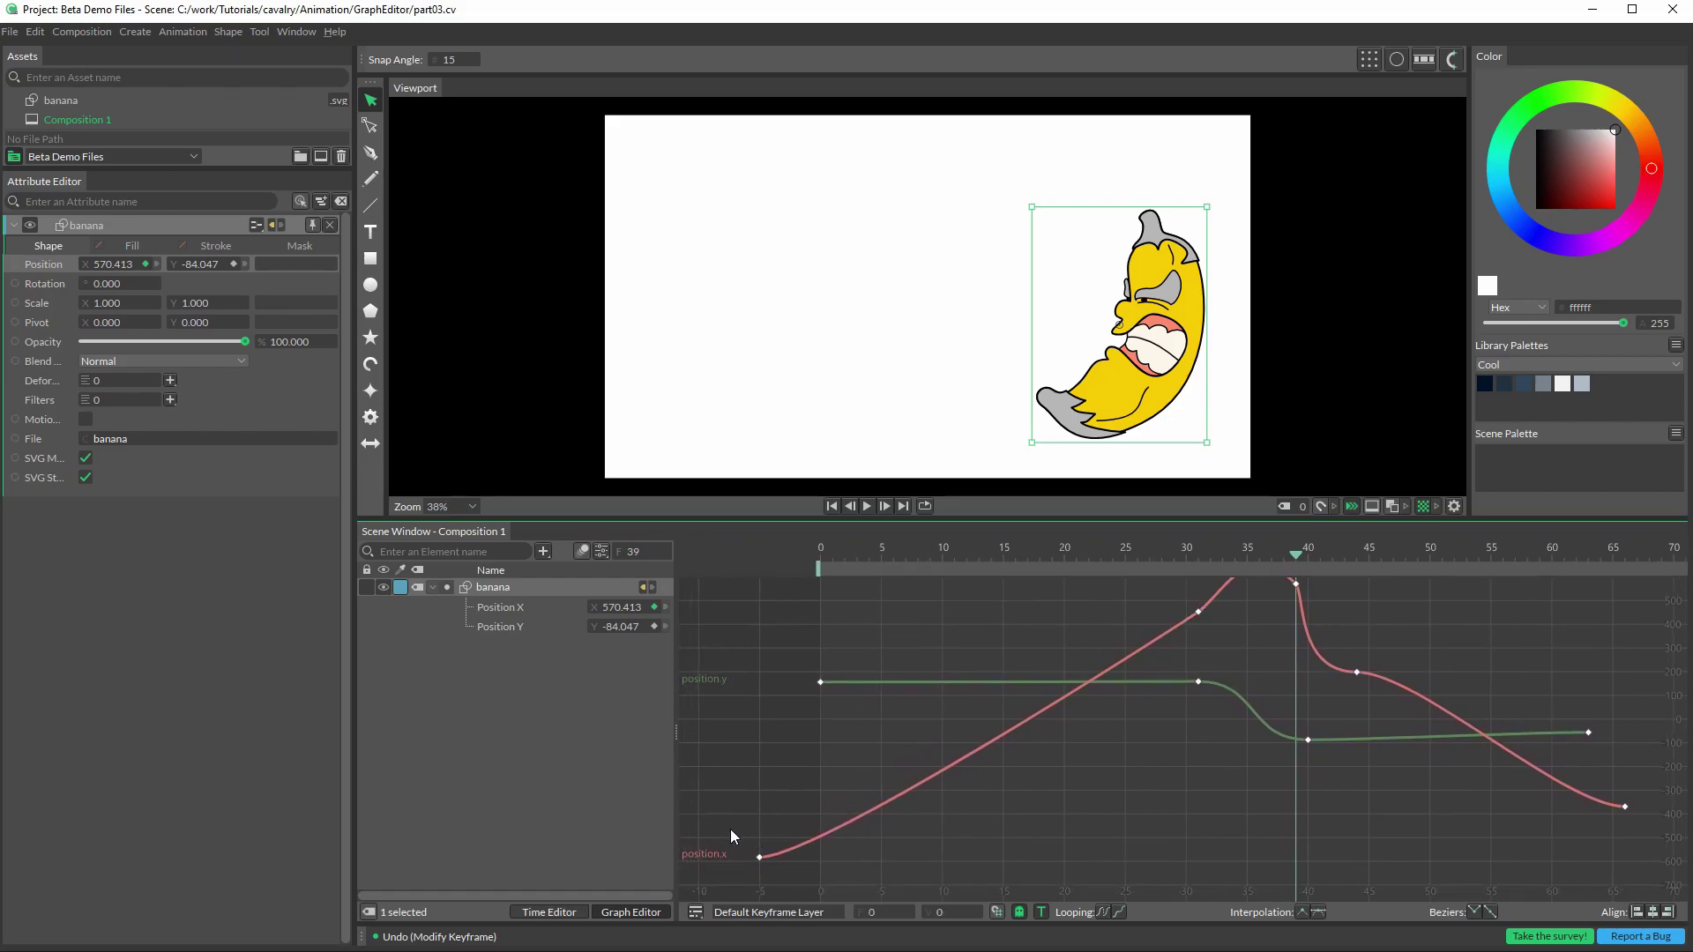
{"action": "left_click_drag", "start_coordinate": [730, 828], "coordinate": [778, 890]}
{"action": "left_click_drag", "start_coordinate": [817, 857], "coordinate": [866, 750]}
{"action": "left_click", "coordinate": [794, 869]}
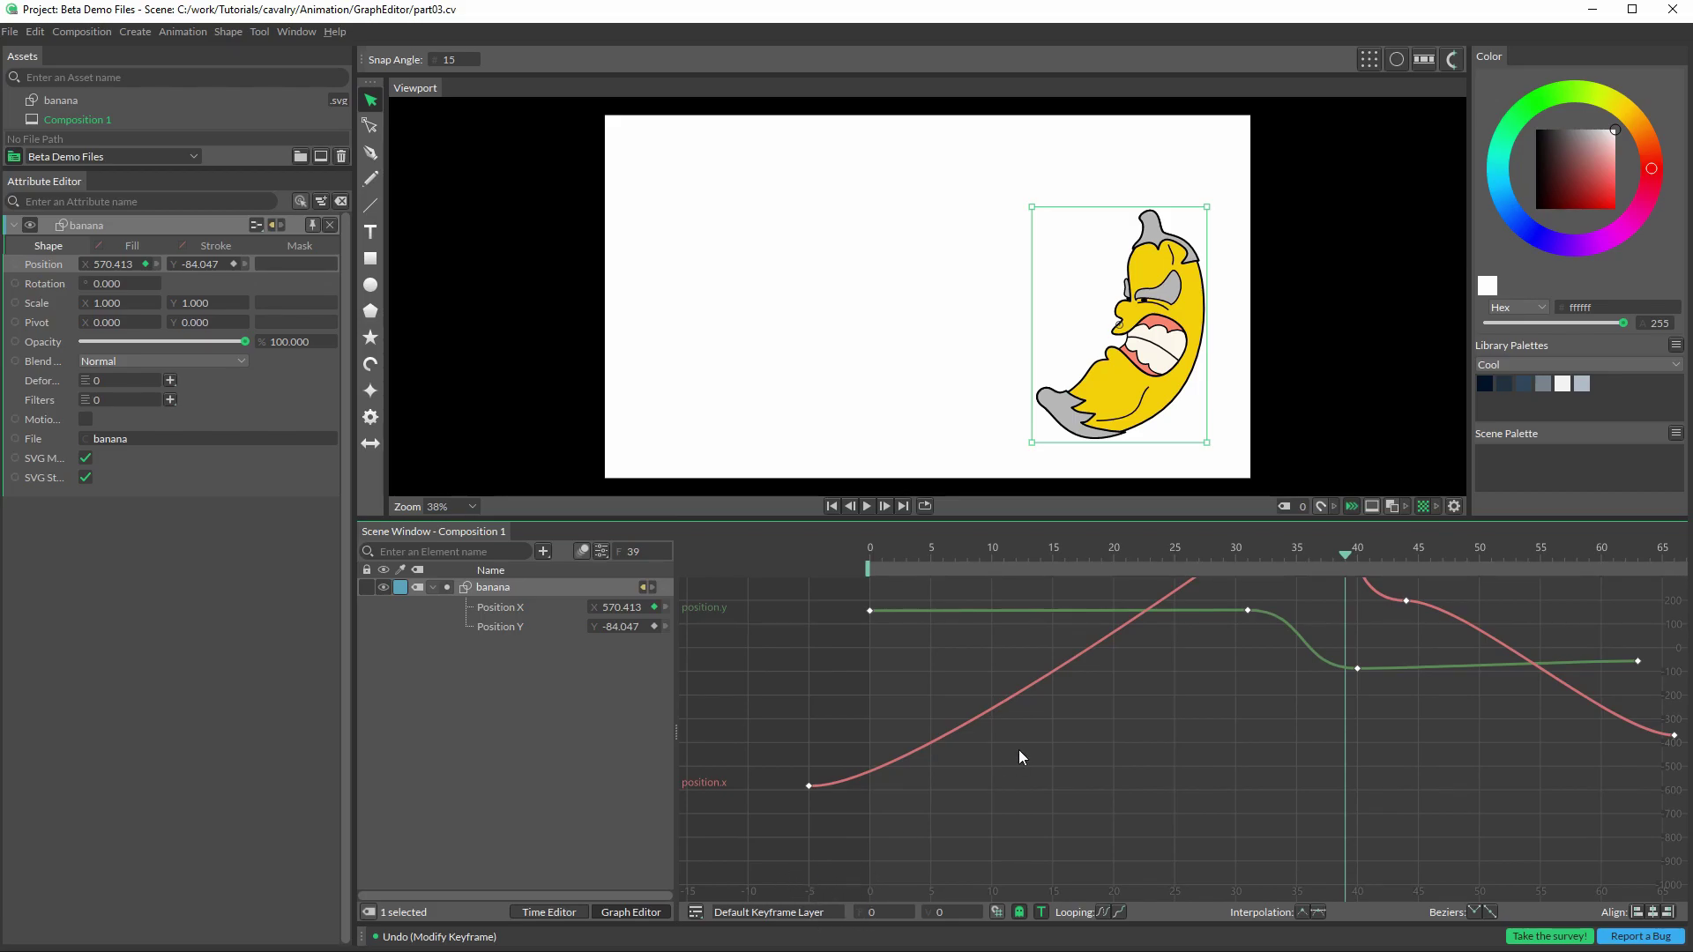
{"action": "left_click_drag", "start_coordinate": [1436, 704], "coordinate": [1268, 774]}
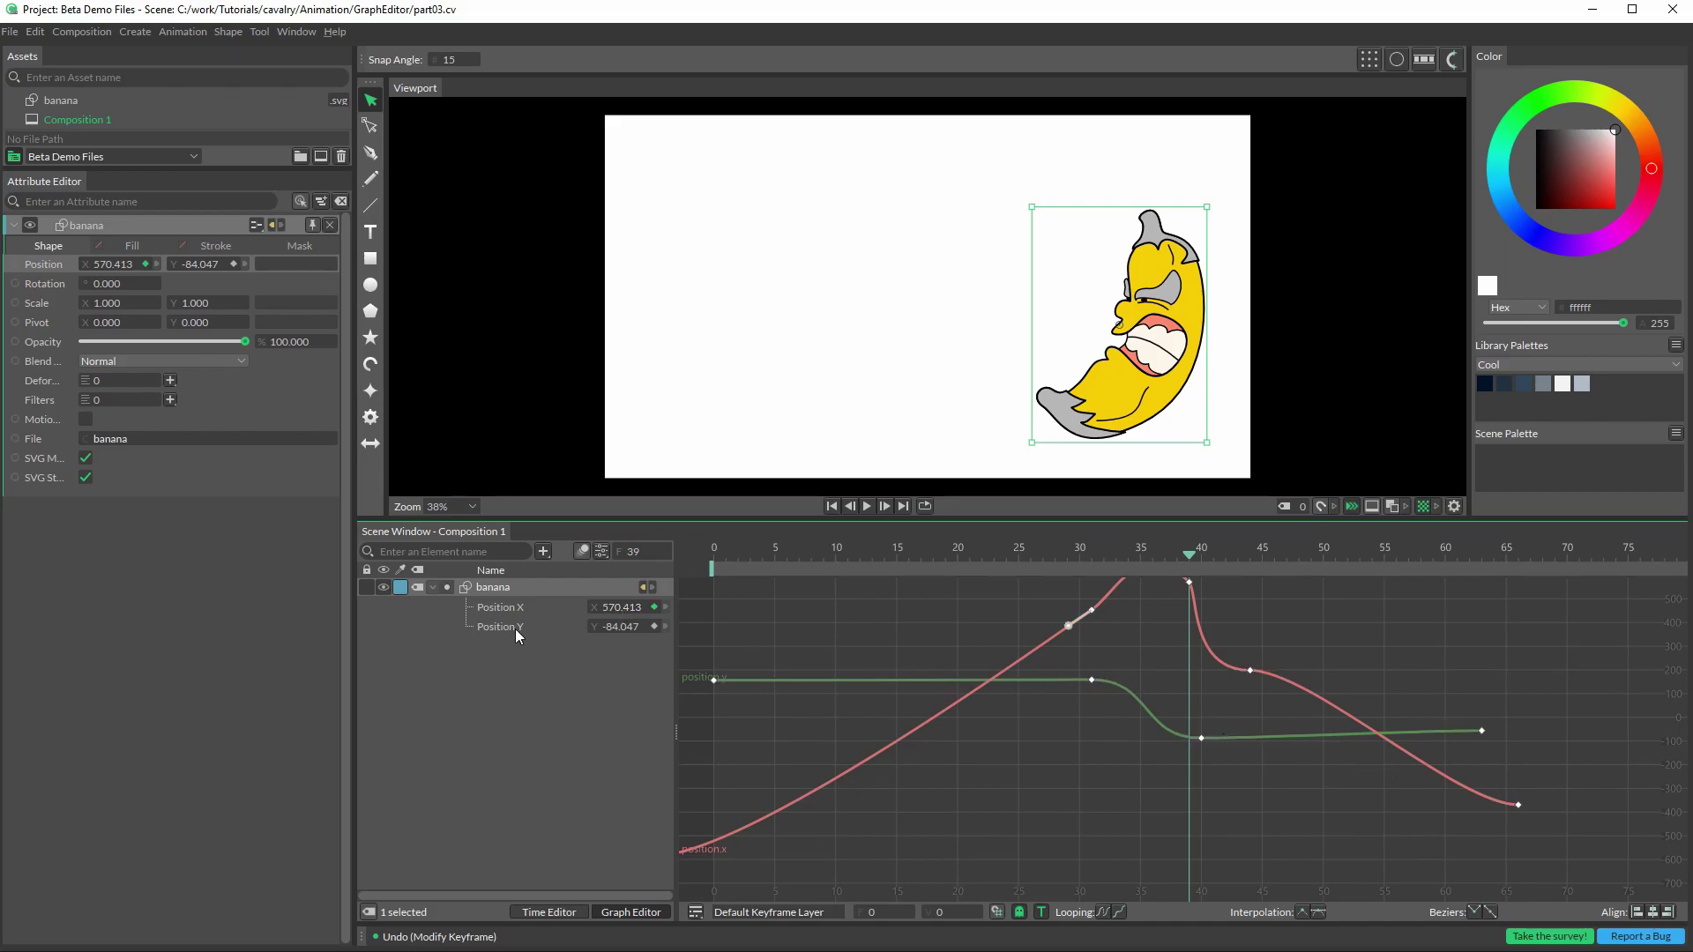
Step: Isolate the Position Y curve in the Graph Editor and widen its display
{"action": "left_click", "coordinate": [492, 627]}
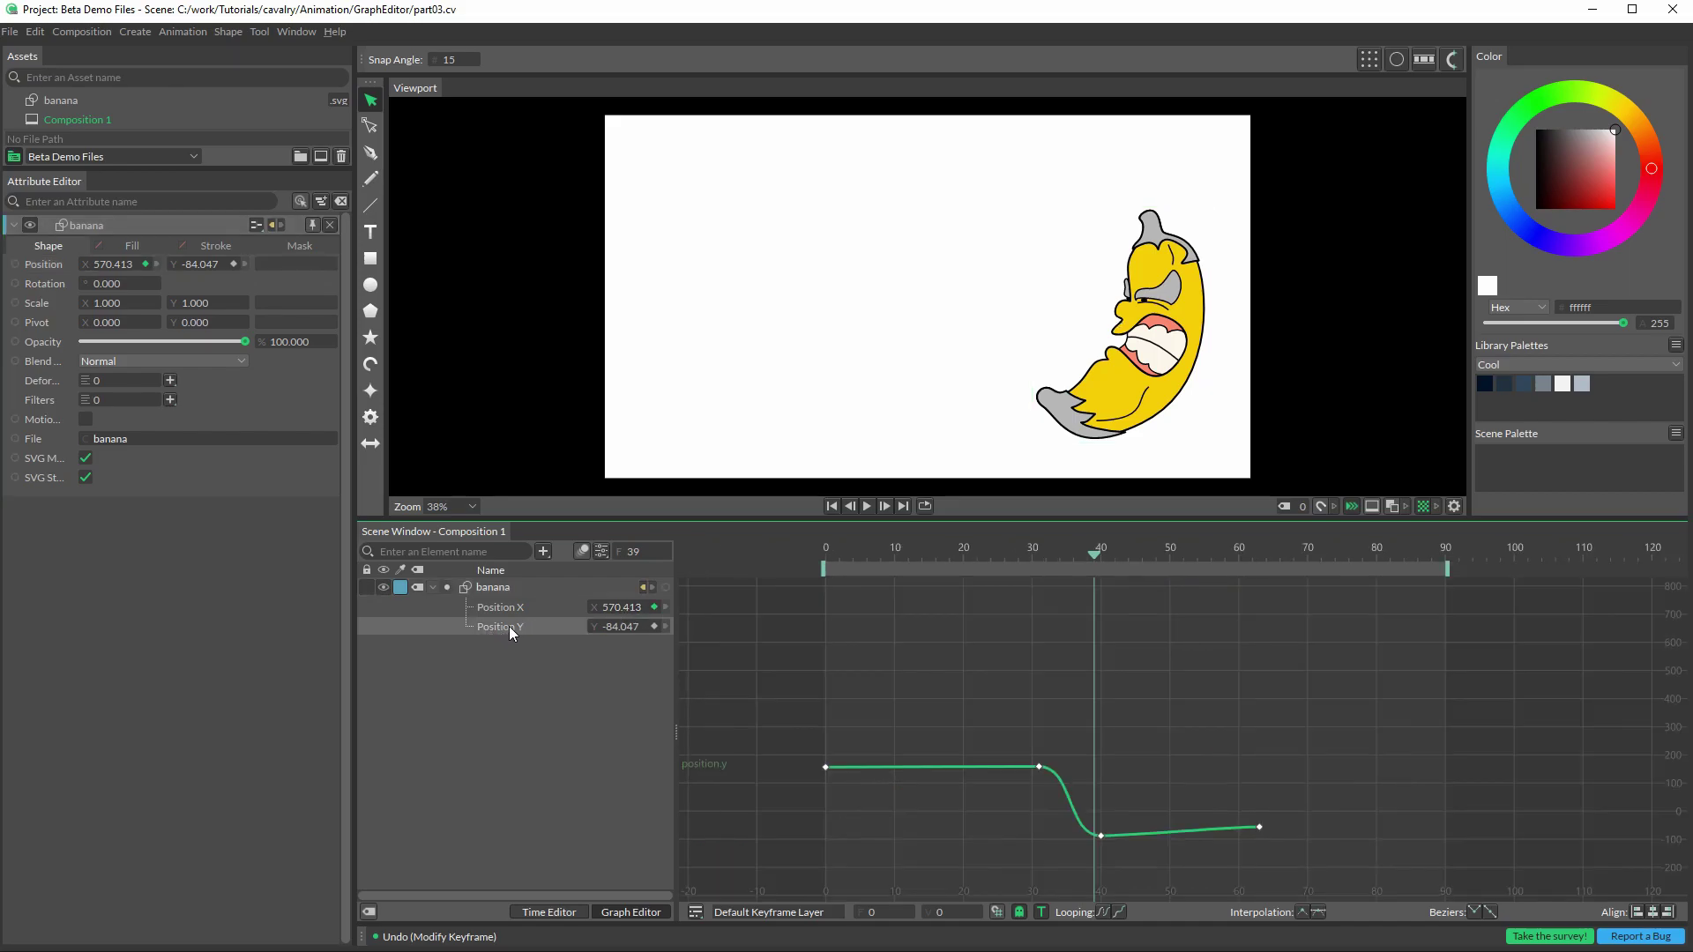
{"action": "left_click", "coordinate": [1186, 778]}
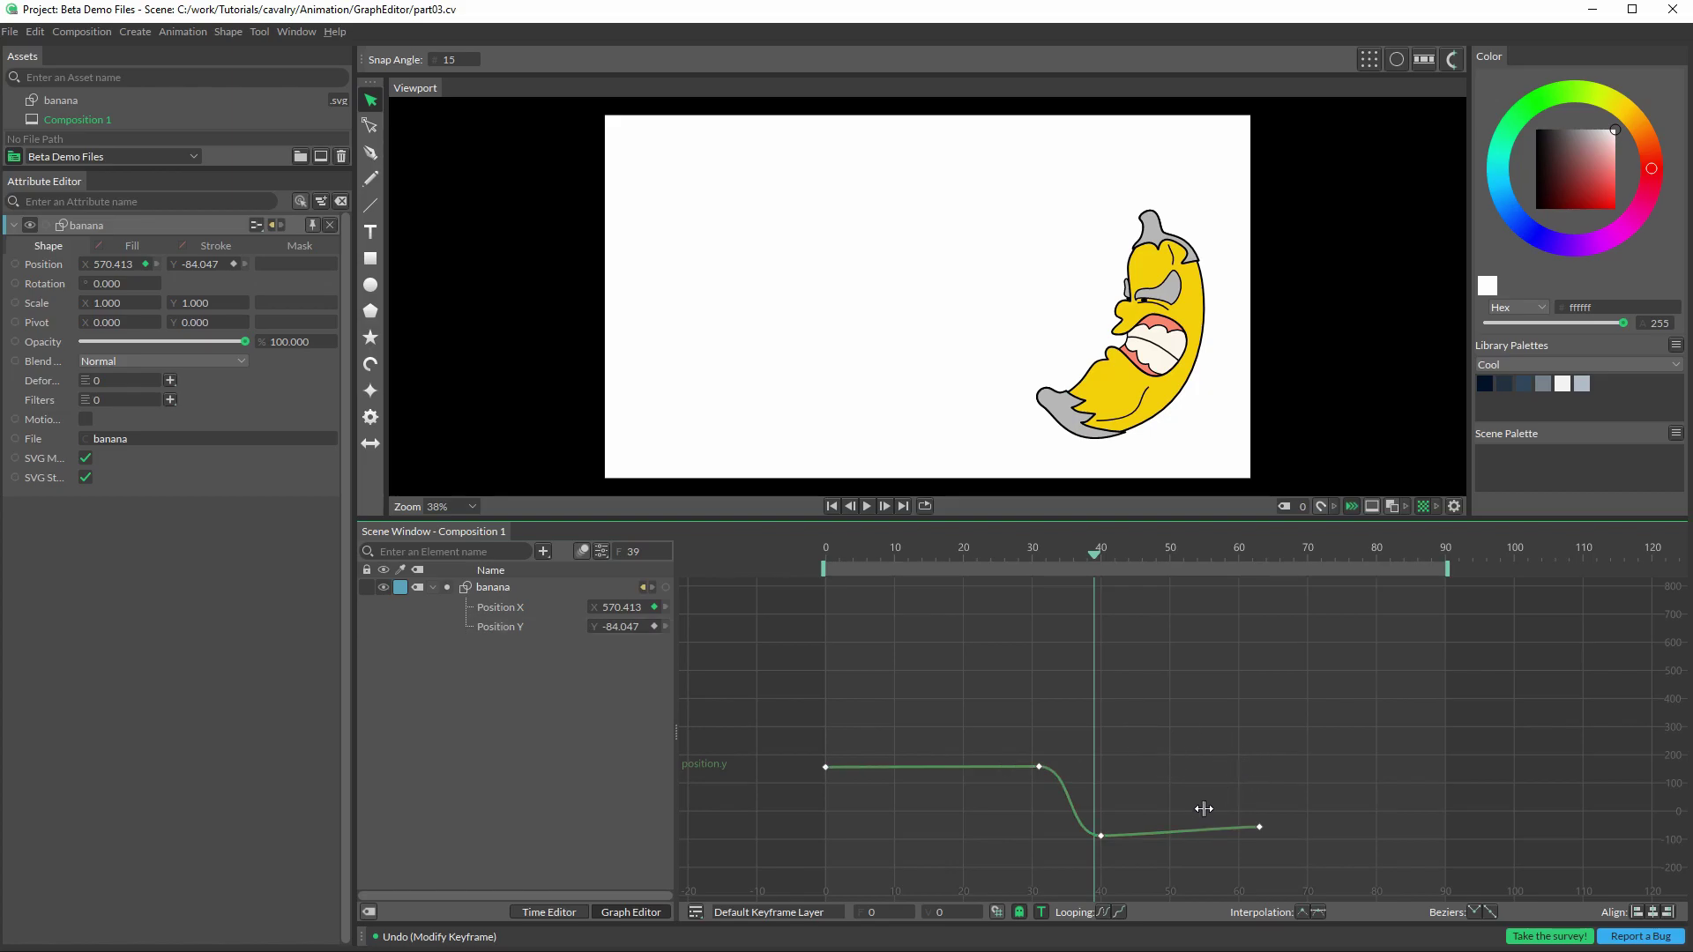
{"action": "scroll", "coordinate": [1208, 758], "scroll_direction": "up", "scroll_amount": 3}
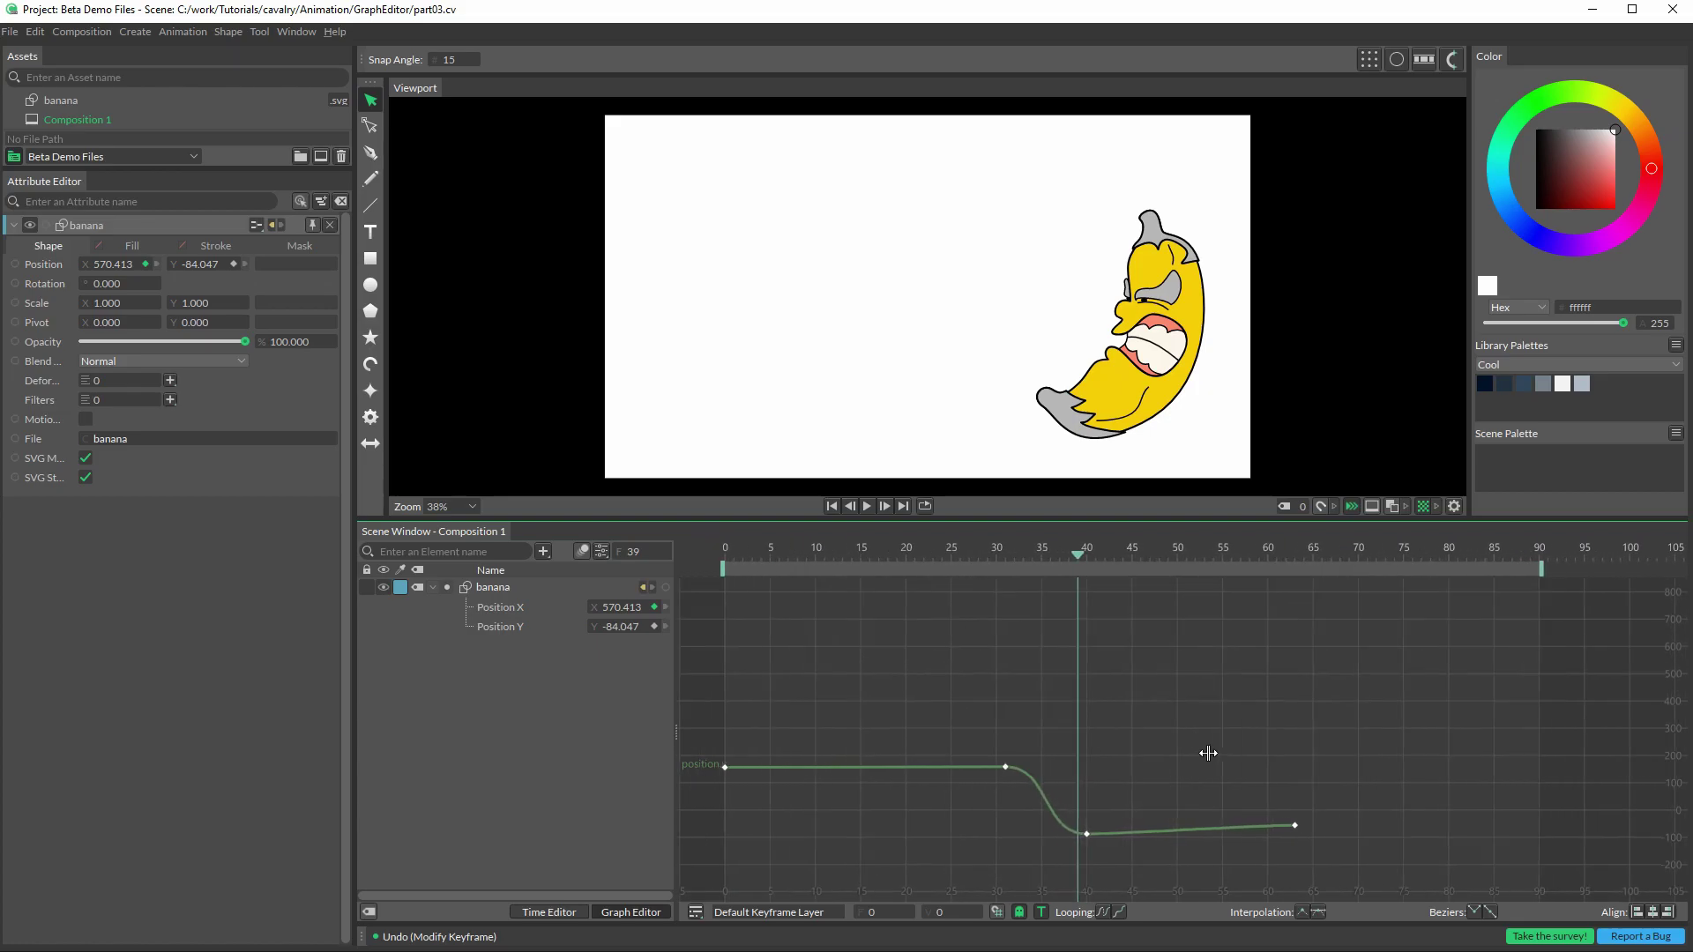
{"action": "left_click_drag", "start_coordinate": [1207, 753], "coordinate": [1205, 753]}
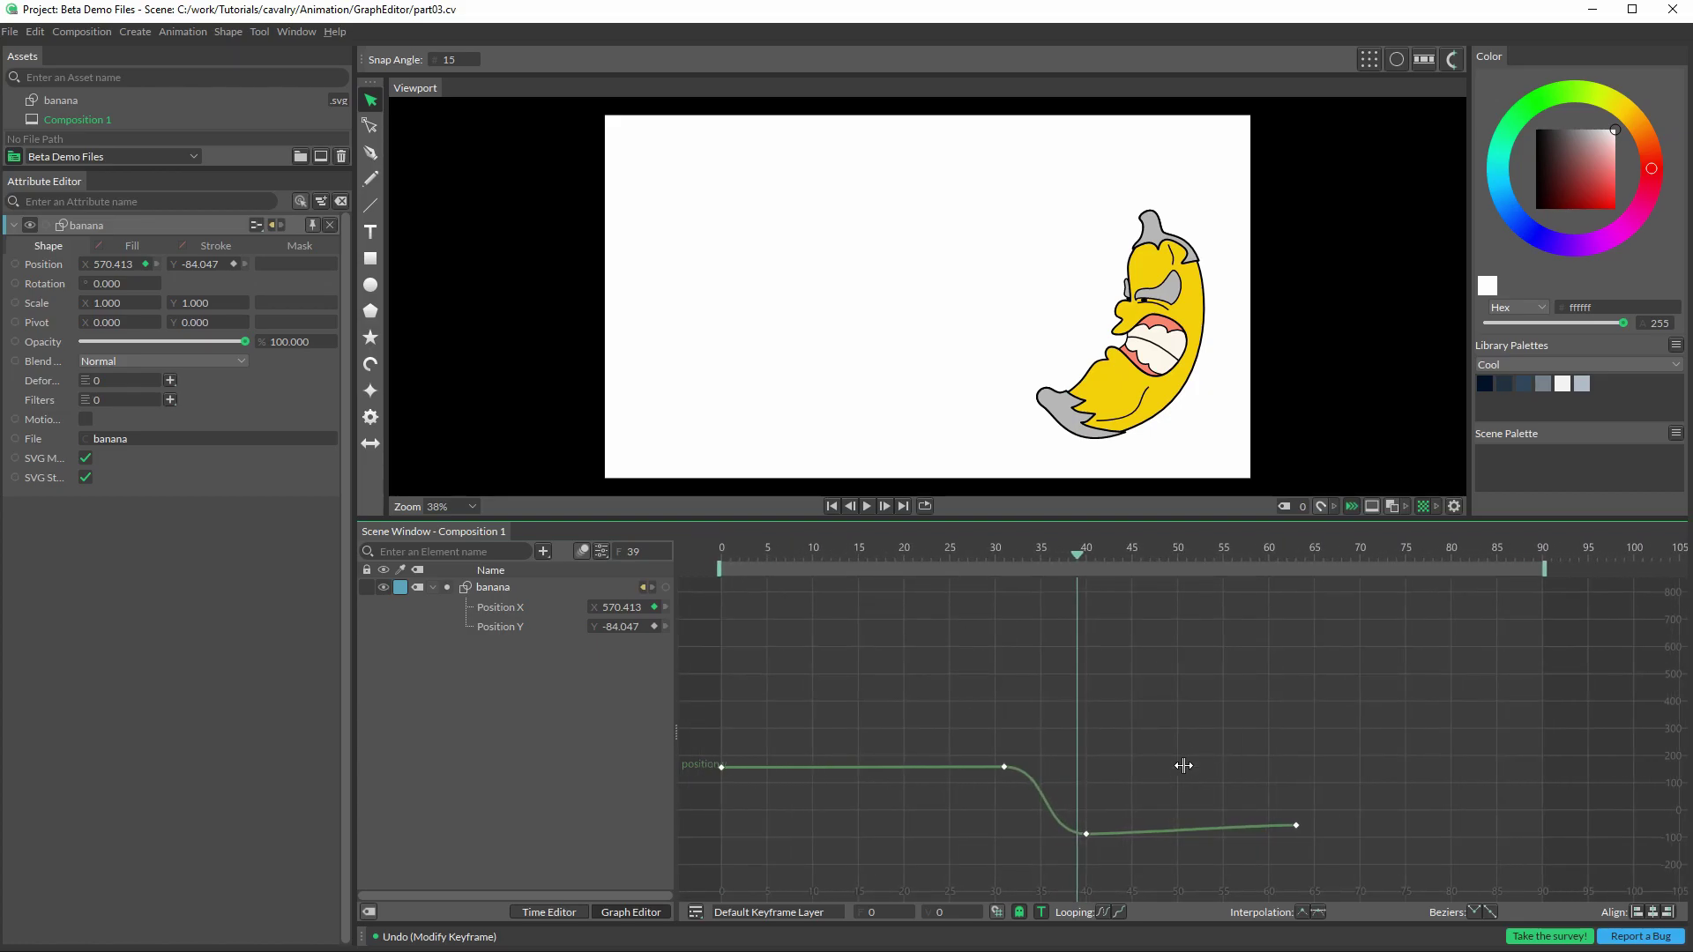
Step: Examine the tangent handles of the Position Y keyframes at frames 31, 40 and 63
{"action": "left_click", "coordinate": [982, 767]}
{"action": "left_click_drag", "start_coordinate": [1114, 774], "coordinate": [1284, 617]}
{"action": "left_click", "coordinate": [937, 774]}
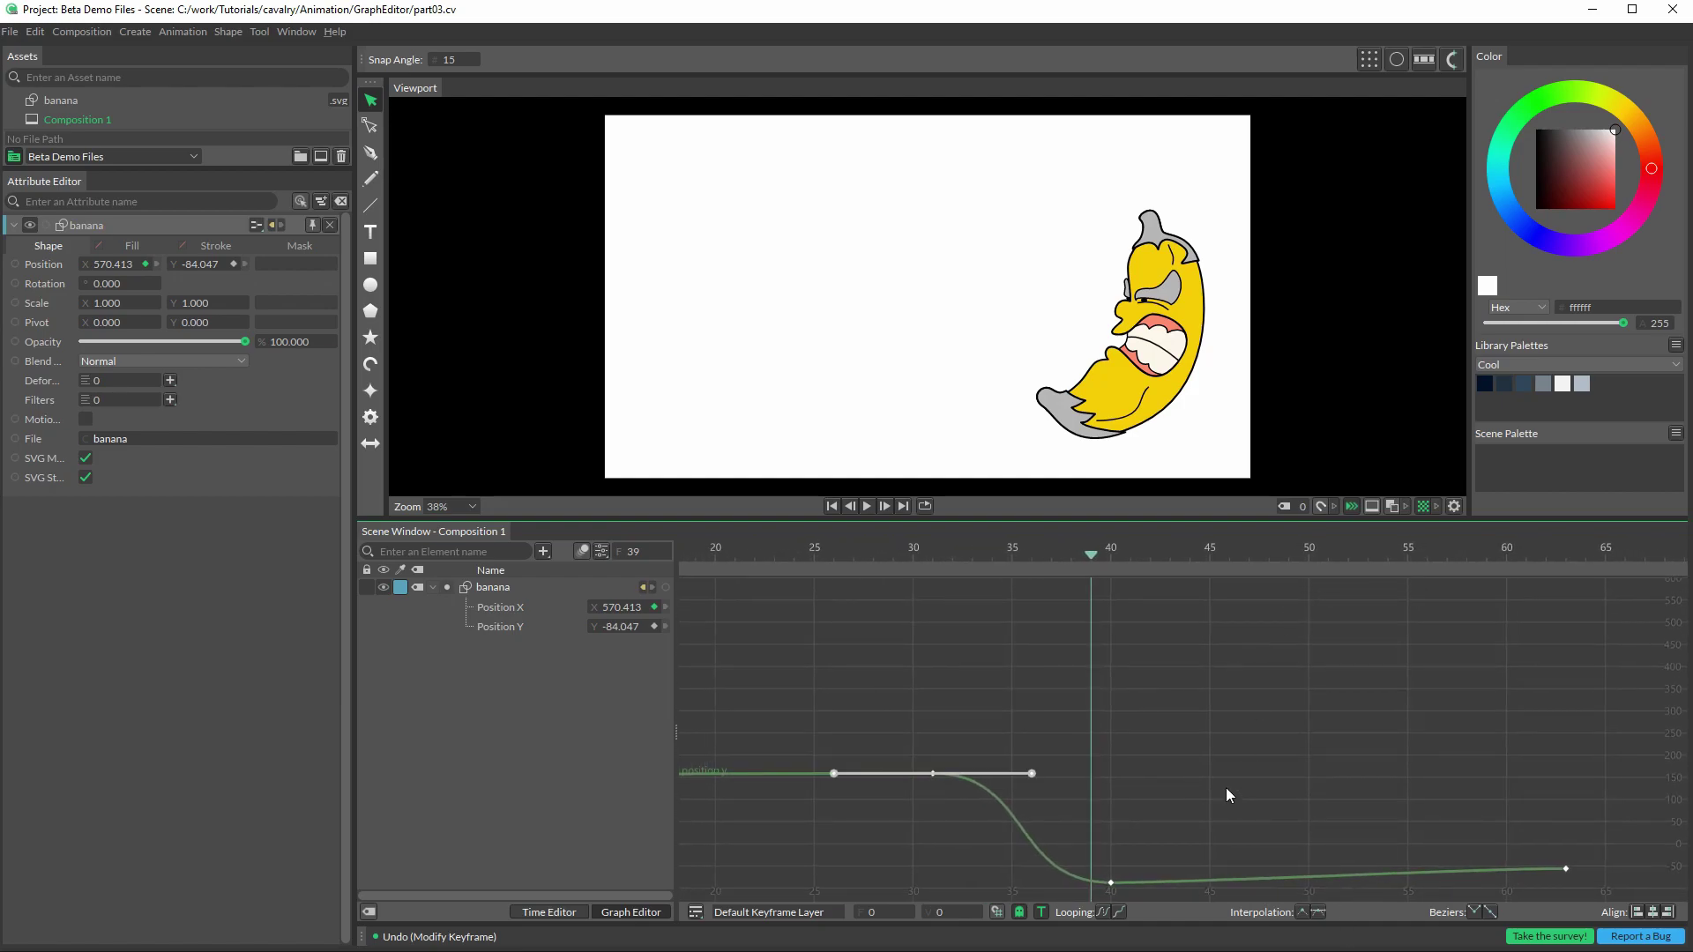
{"action": "left_click", "coordinate": [1225, 787]}
{"action": "left_click_drag", "start_coordinate": [1203, 688], "coordinate": [1055, 557]}
{"action": "left_click", "coordinate": [1203, 742]}
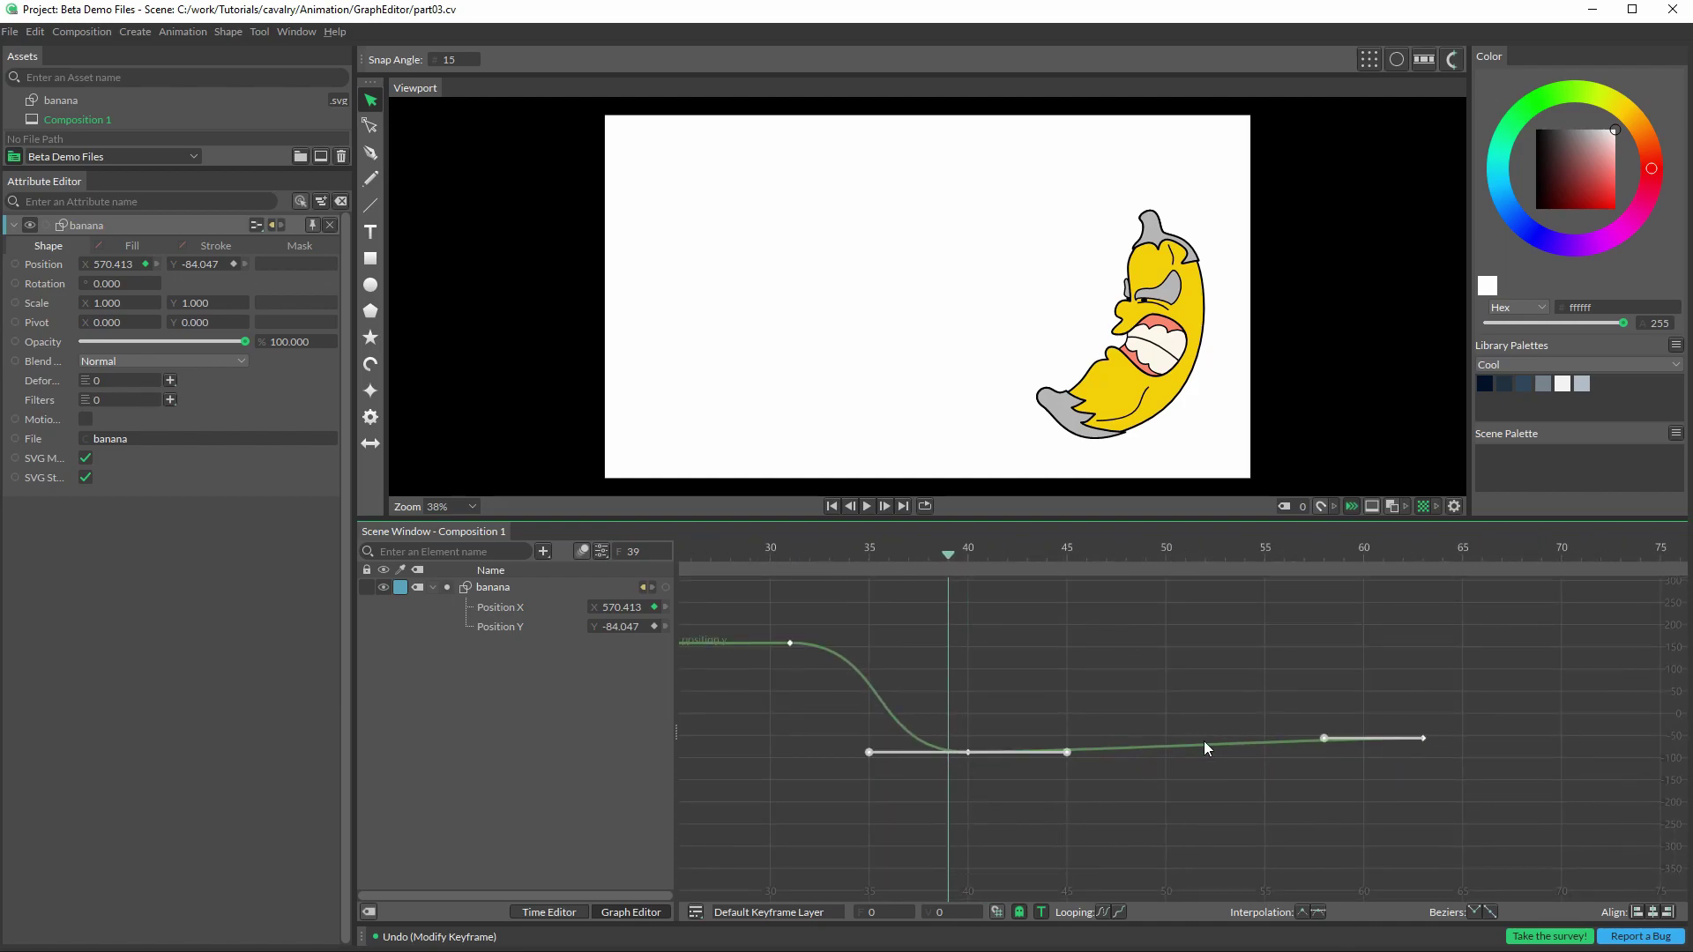
Step: Lower the last Position Y keyframe at frame 63 to a value of about -72
{"action": "left_click", "coordinate": [1182, 856]}
{"action": "key", "text": "f"}
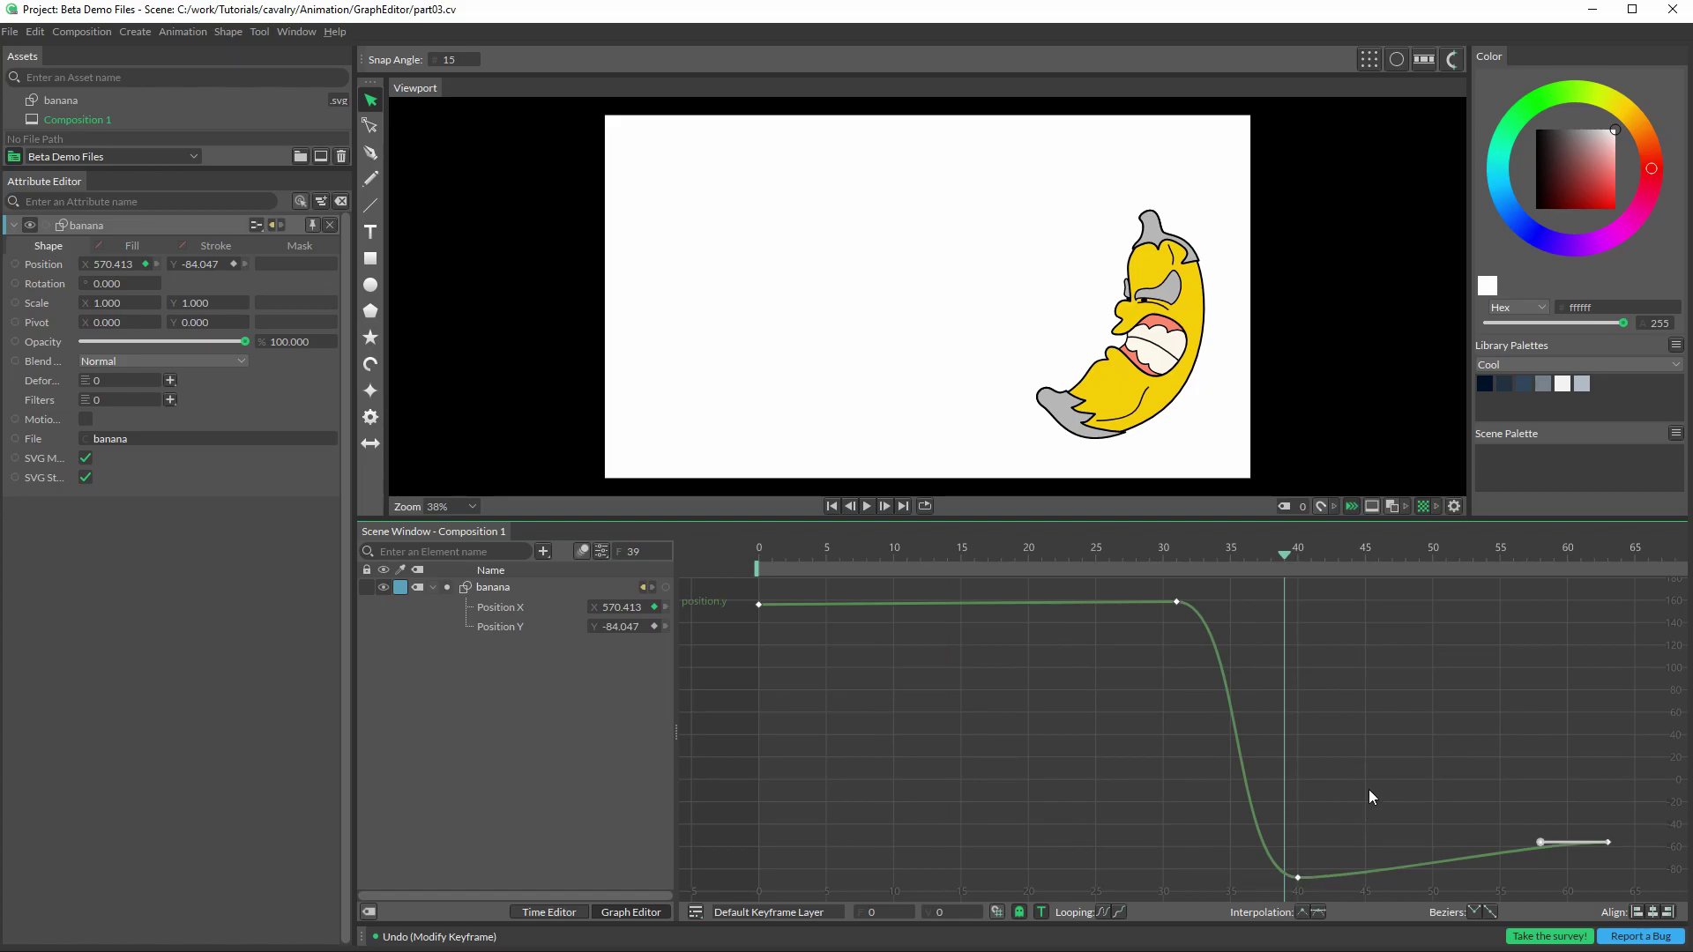
{"action": "scroll", "coordinate": [1370, 790], "scroll_direction": "down", "scroll_amount": 6}
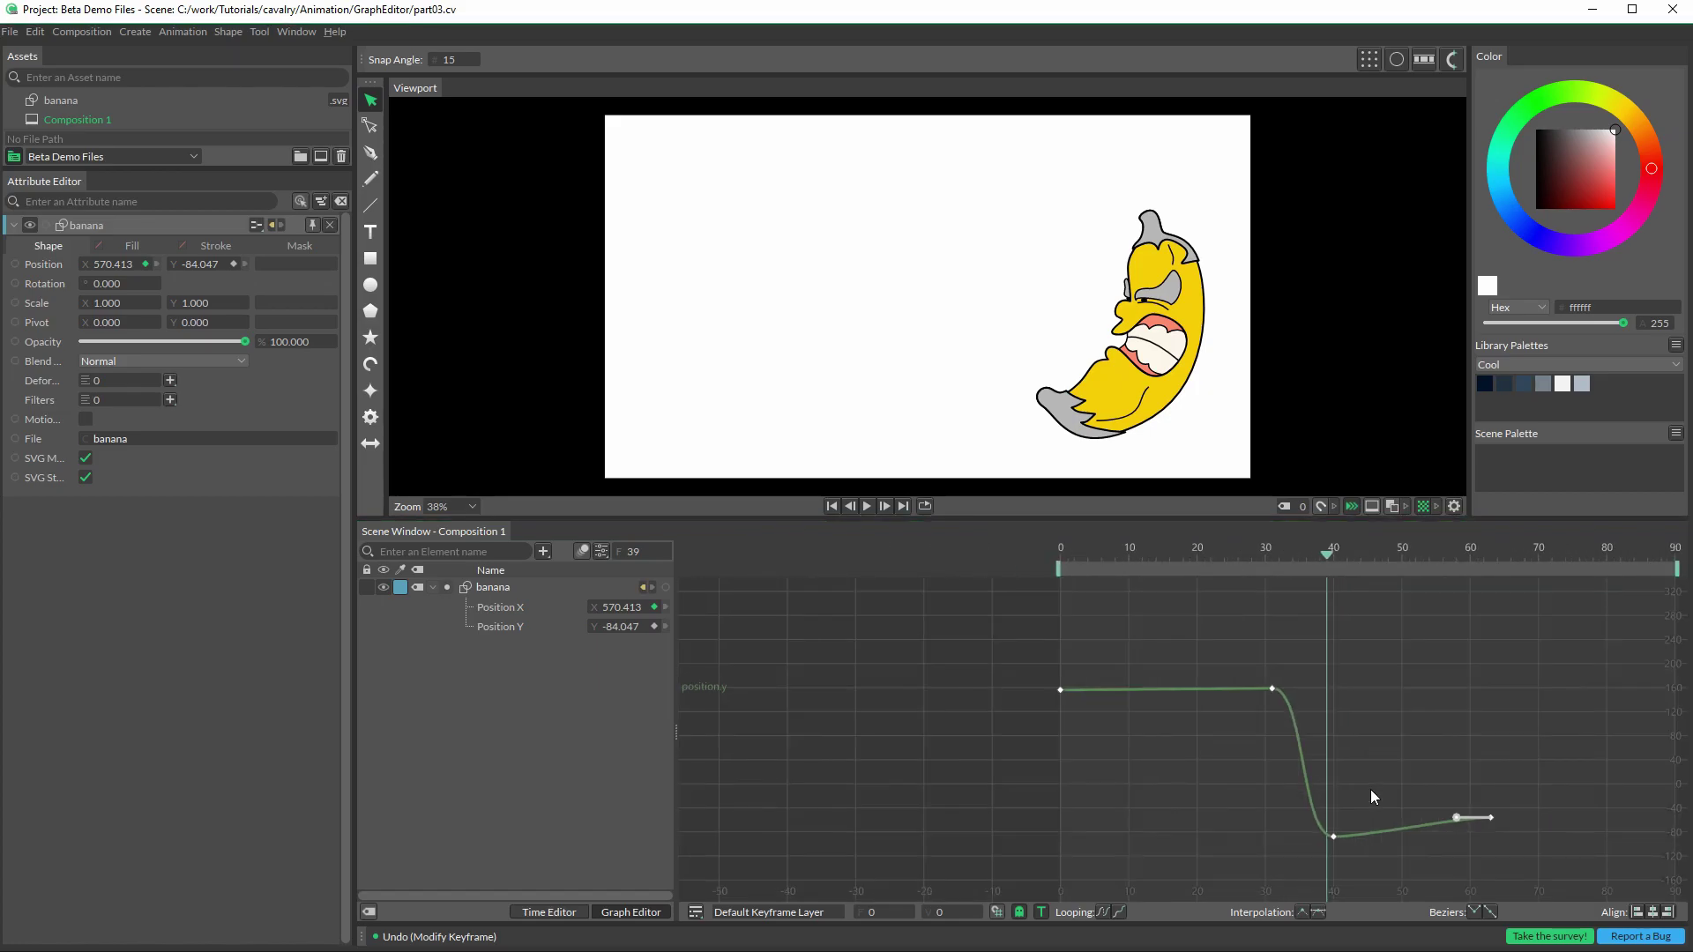
{"action": "left_click", "coordinate": [1377, 783]}
{"action": "scroll", "coordinate": [1380, 789], "scroll_direction": "up", "scroll_amount": 5}
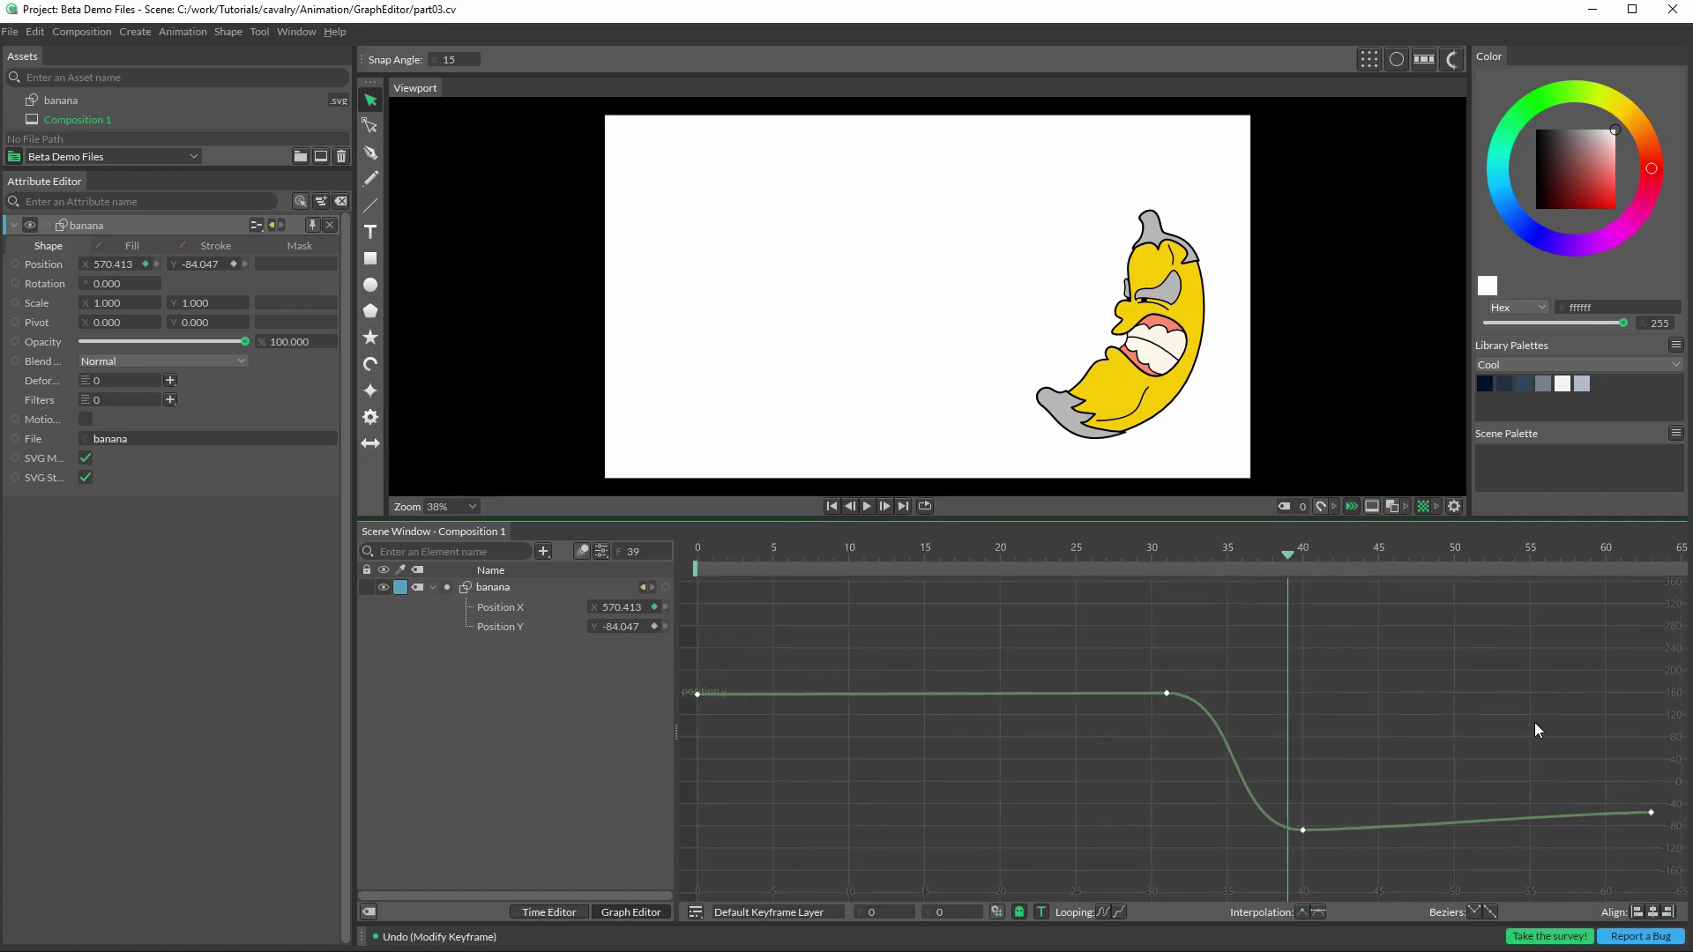
{"action": "left_click_drag", "start_coordinate": [1512, 750], "coordinate": [1166, 742]}
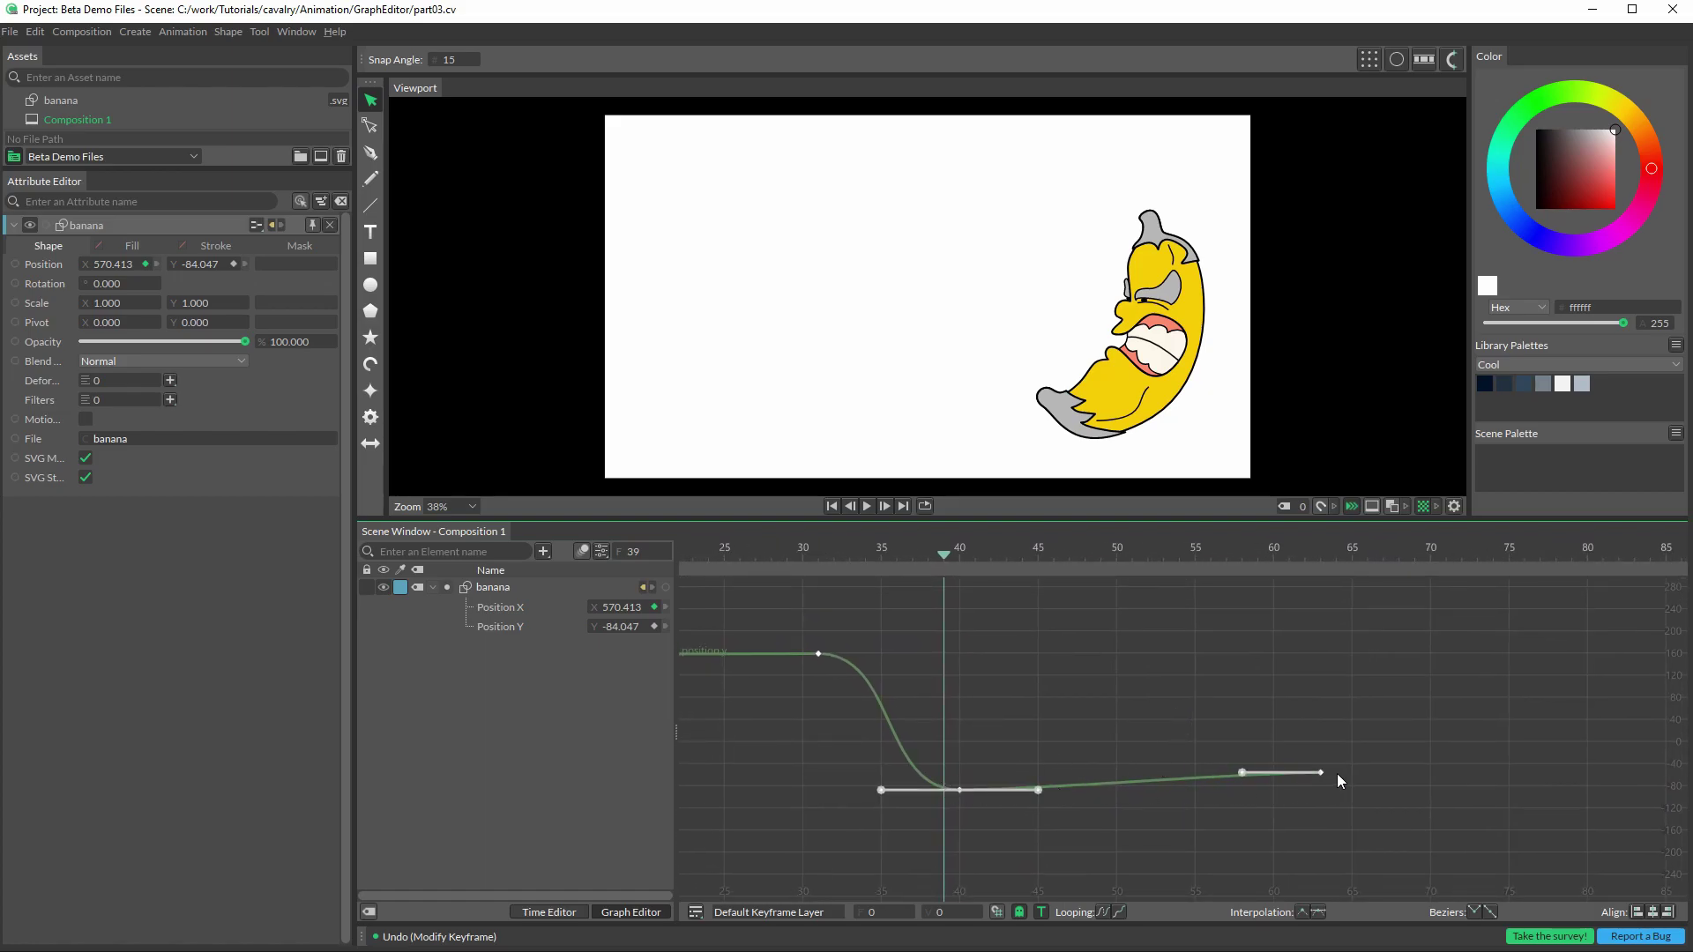
{"action": "left_click_drag", "start_coordinate": [1319, 772], "coordinate": [1315, 781]}
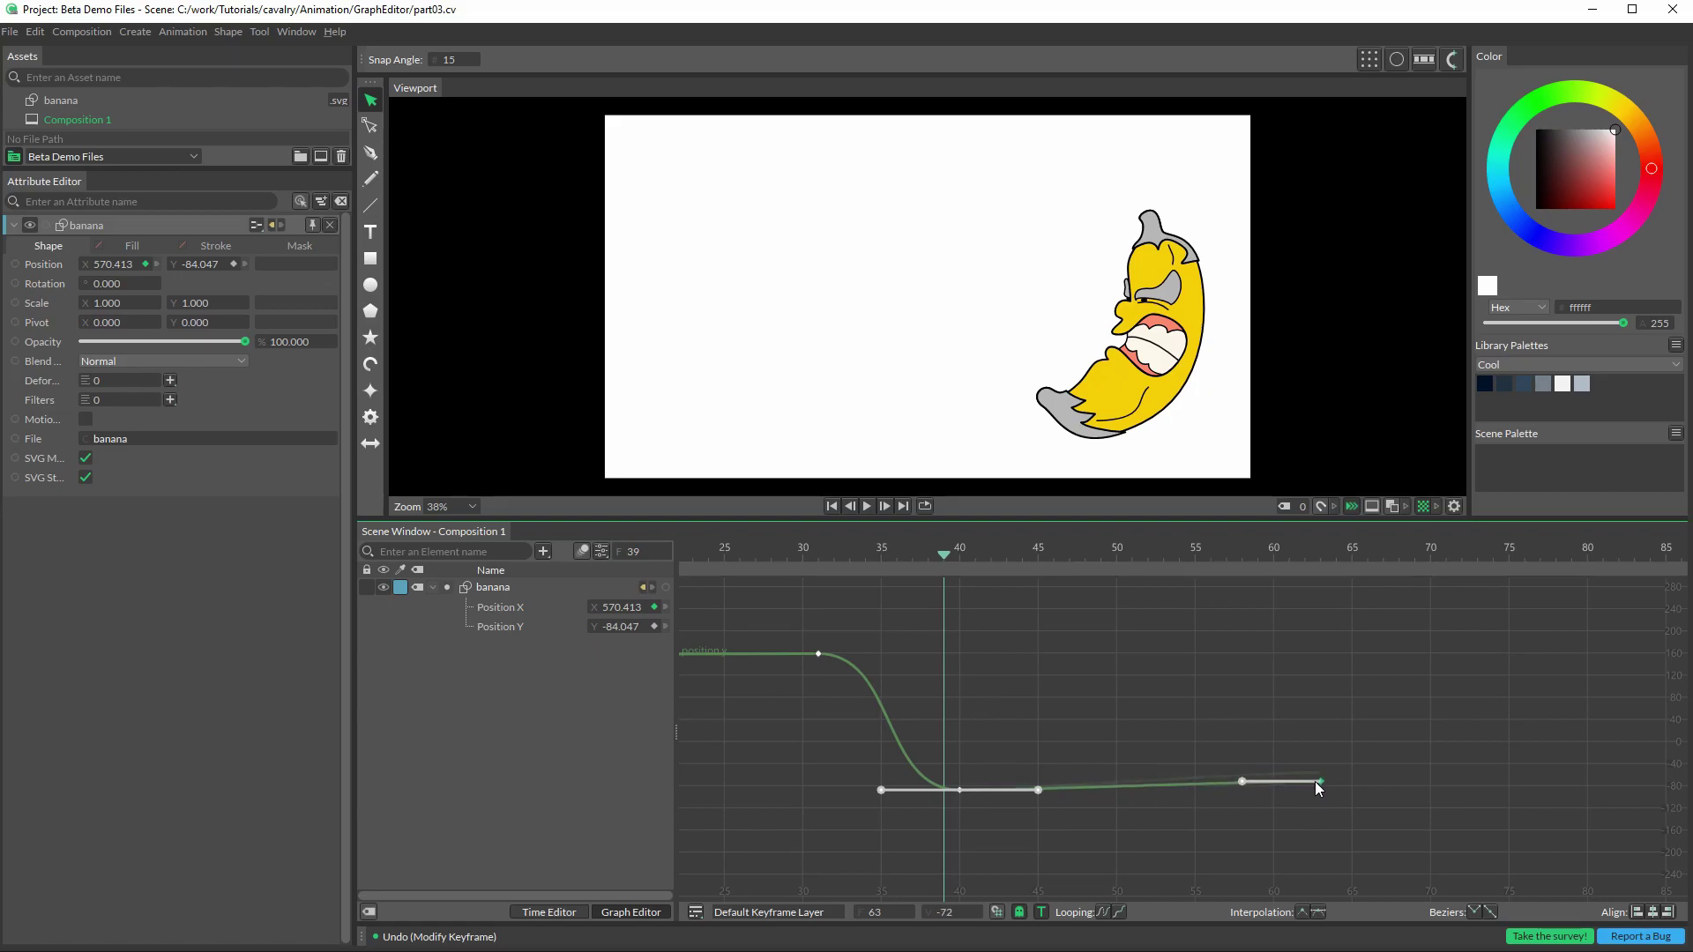
{"action": "left_click", "coordinate": [1066, 771]}
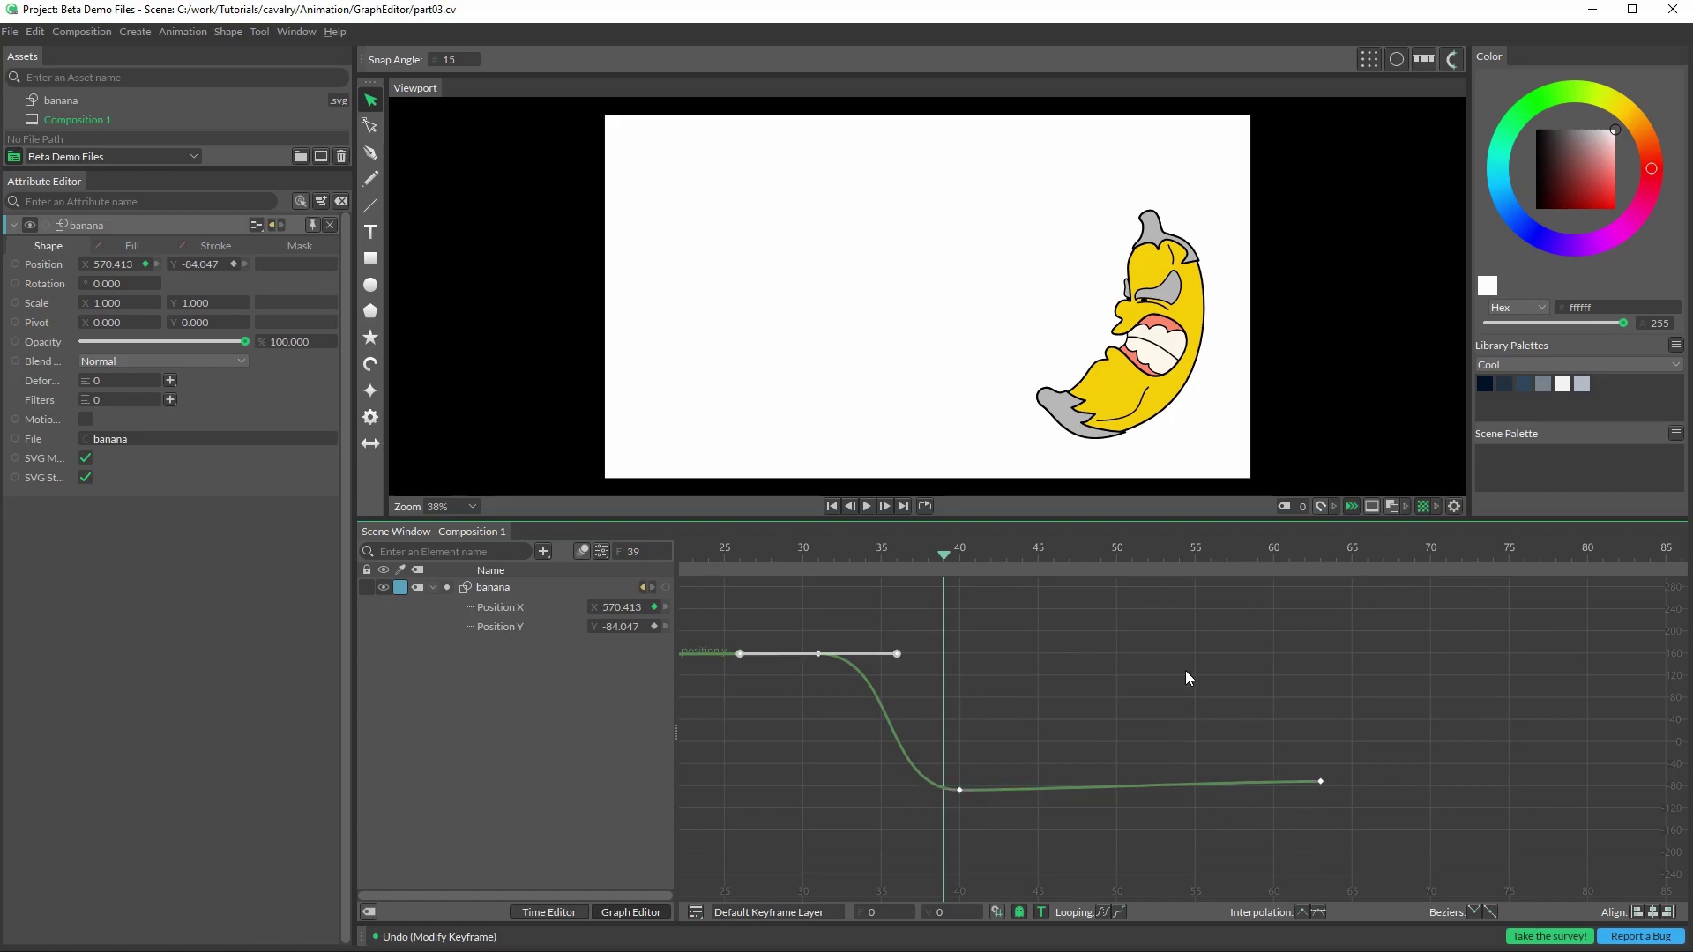
Step: Extend the incoming tangent handle of the Position Y keyframe at frame 63 horizontally back to about frame 46
{"action": "left_click_drag", "start_coordinate": [1185, 672], "coordinate": [1184, 458]}
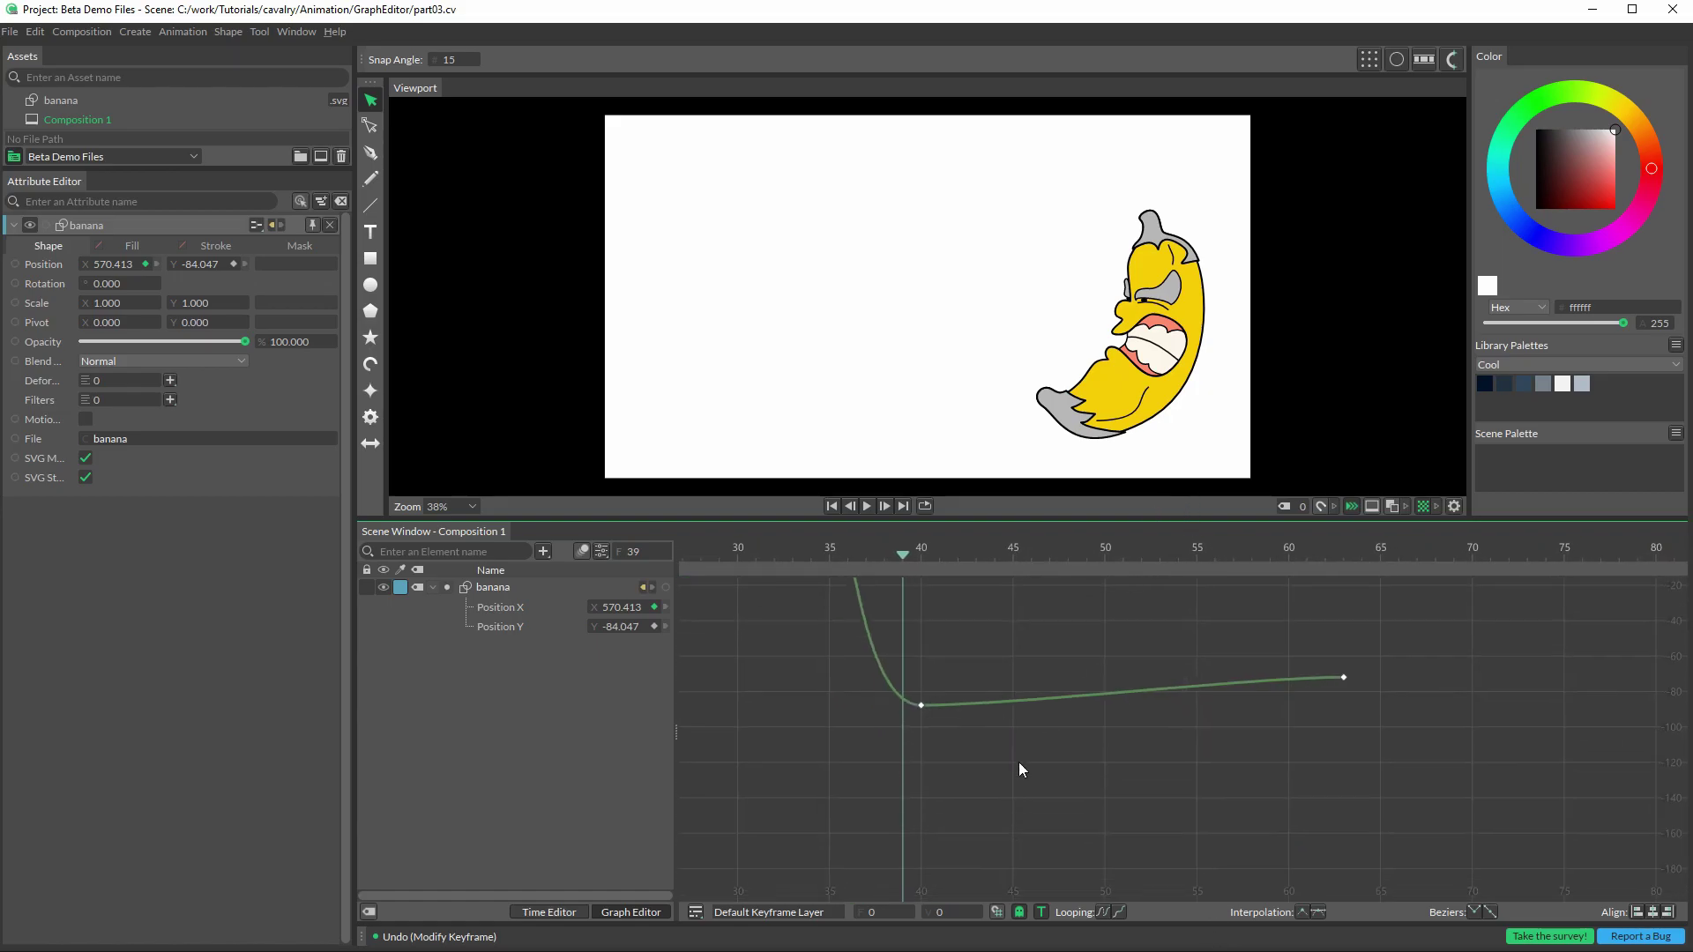
{"action": "left_click_drag", "start_coordinate": [1130, 673], "coordinate": [1150, 921]}
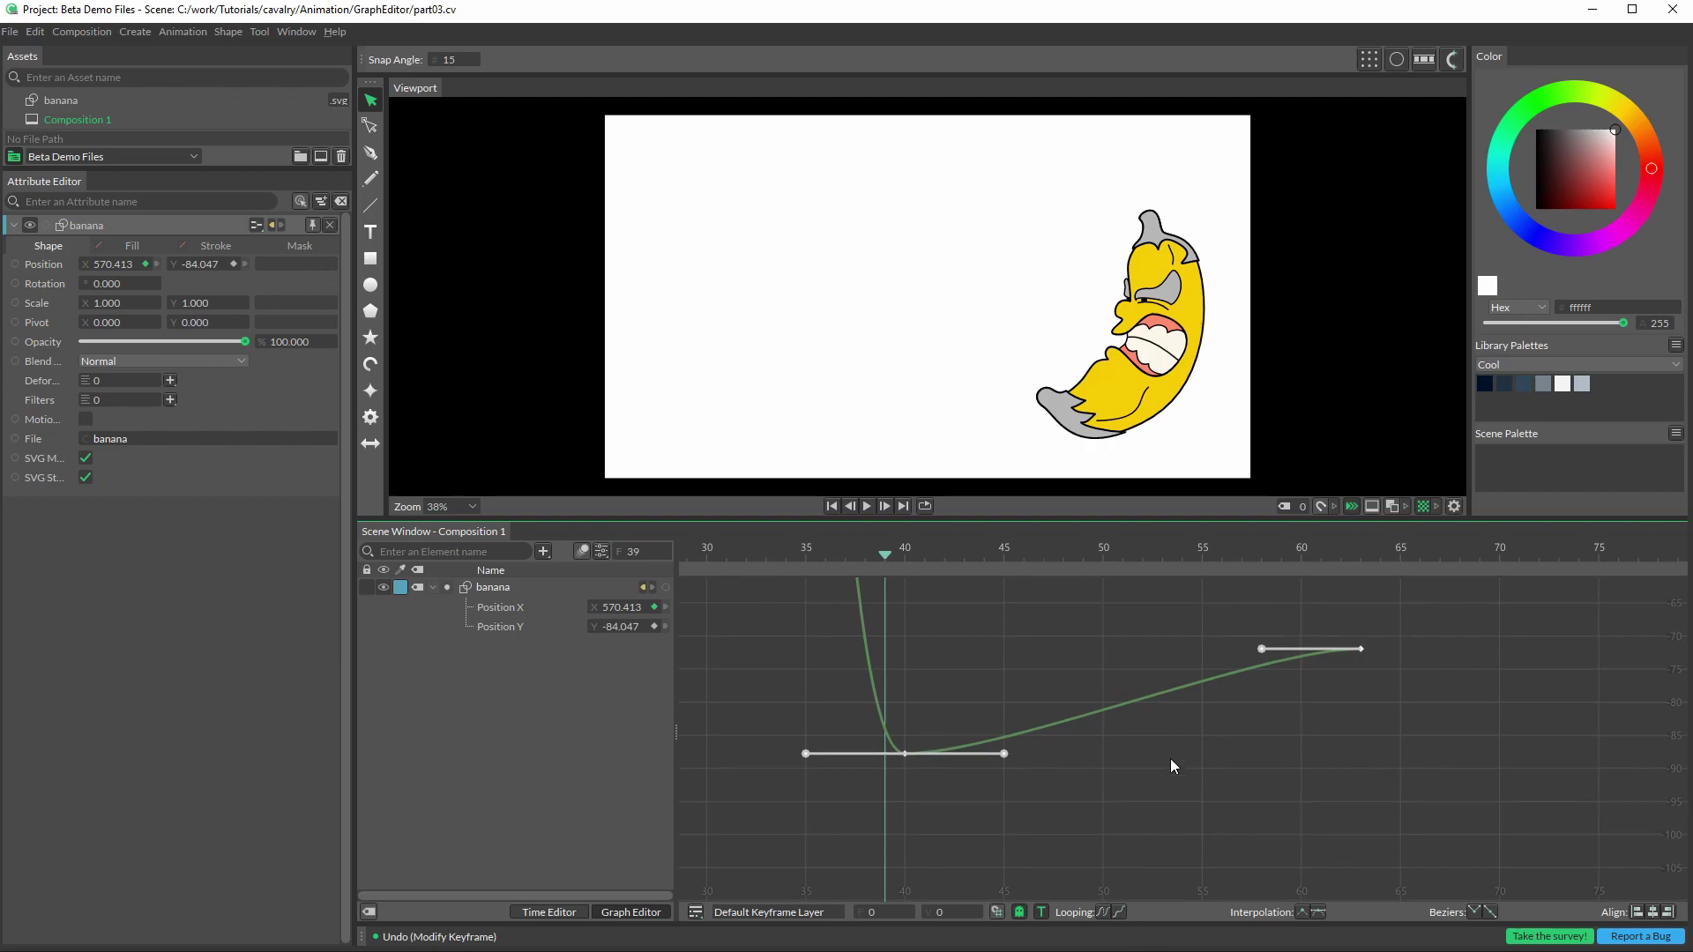
{"action": "left_click_drag", "start_coordinate": [1174, 733], "coordinate": [1199, 860]}
{"action": "mouse_move", "coordinate": [1135, 700]}
{"action": "left_mouse_down"}
{"action": "mouse_move", "coordinate": [1144, 785]}
{"action": "mouse_move", "coordinate": [1148, 730]}
{"action": "left_mouse_up"}
{"action": "left_click_drag", "start_coordinate": [1169, 670], "coordinate": [1227, 732]}
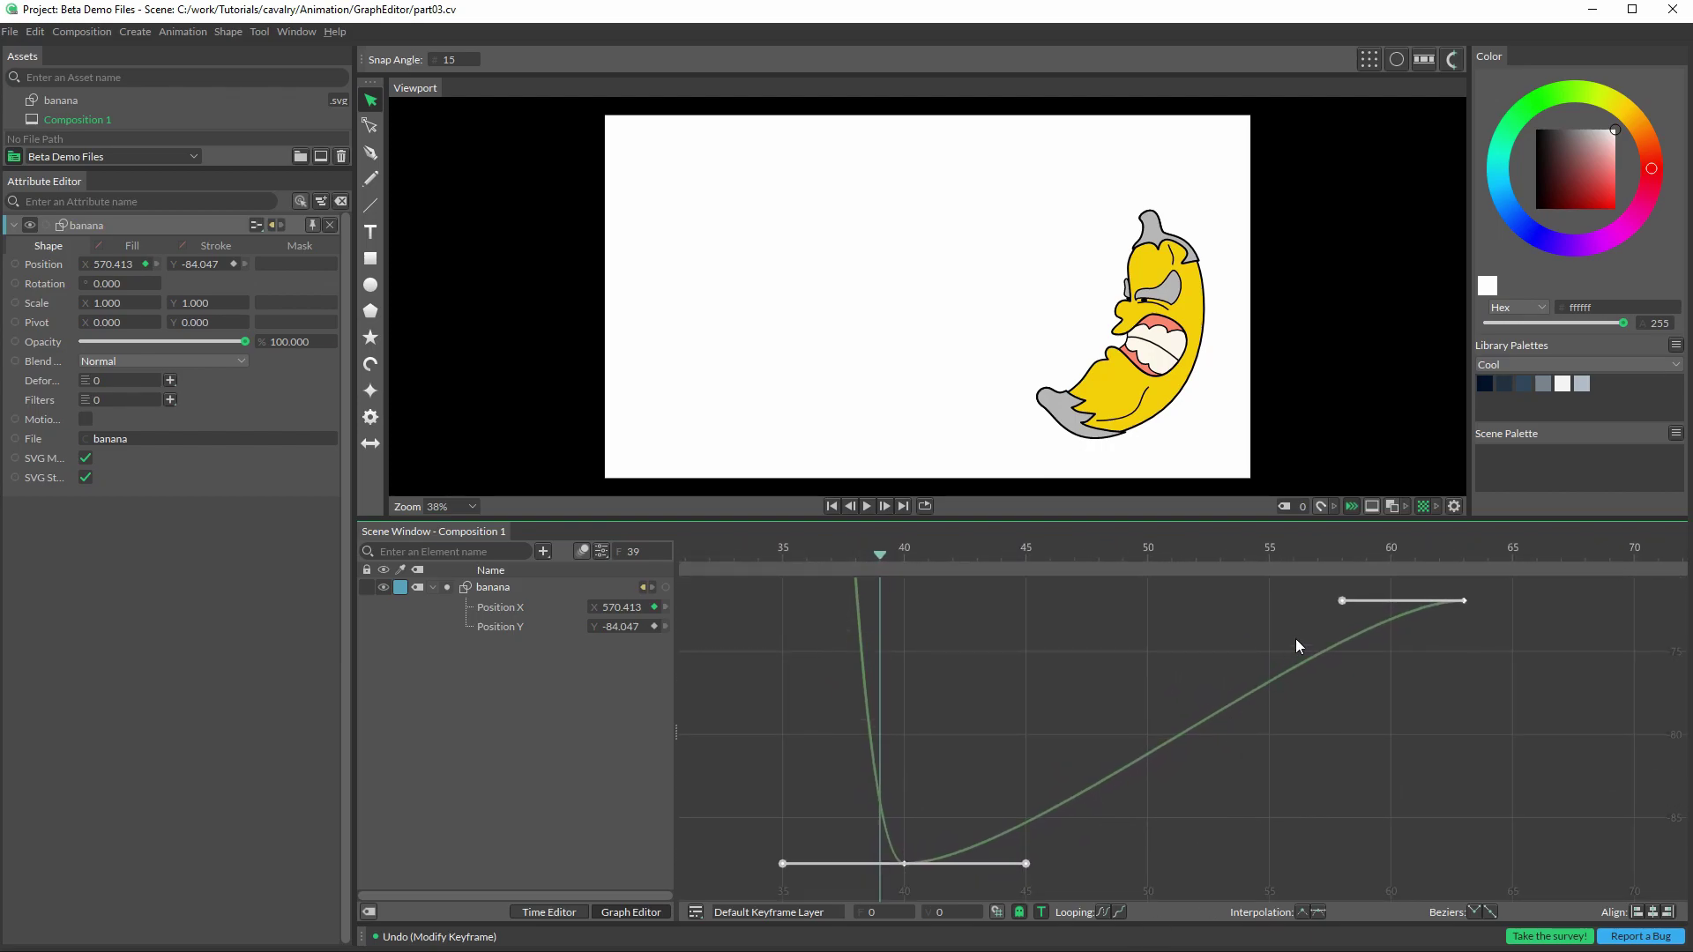
{"action": "left_click_drag", "start_coordinate": [1338, 601], "coordinate": [1058, 612]}
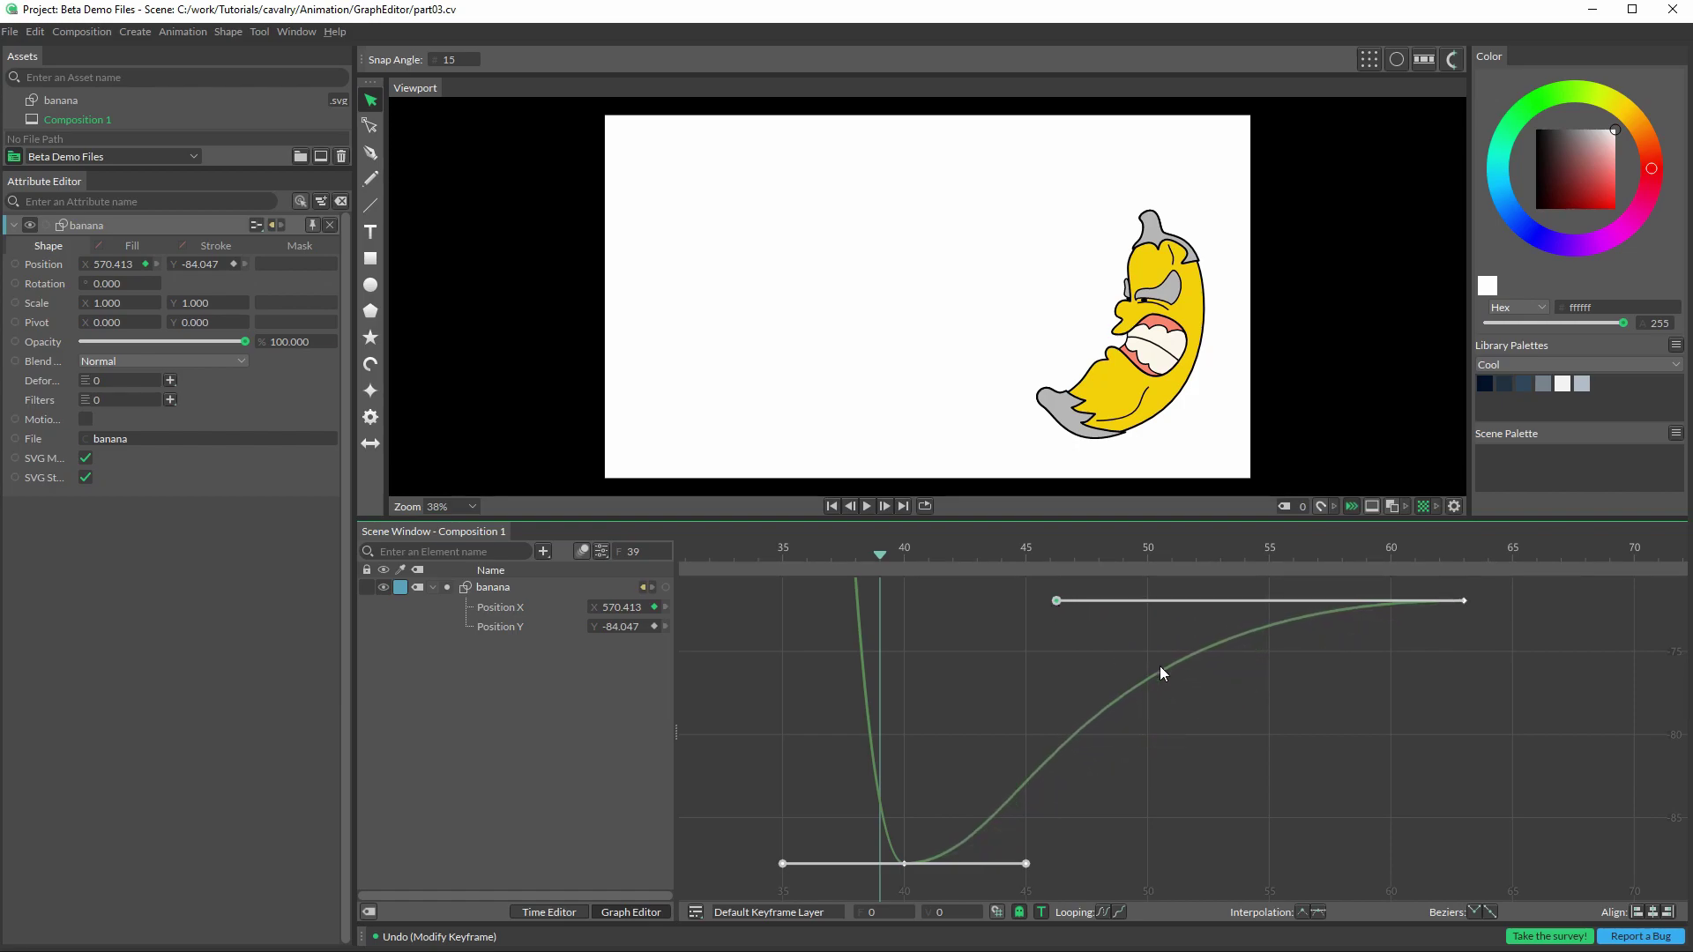
Step: Examine the Position Y curve's shape between frames 31, 40 and 63 at several vertical scales and as a whole
{"action": "key", "text": "f"}
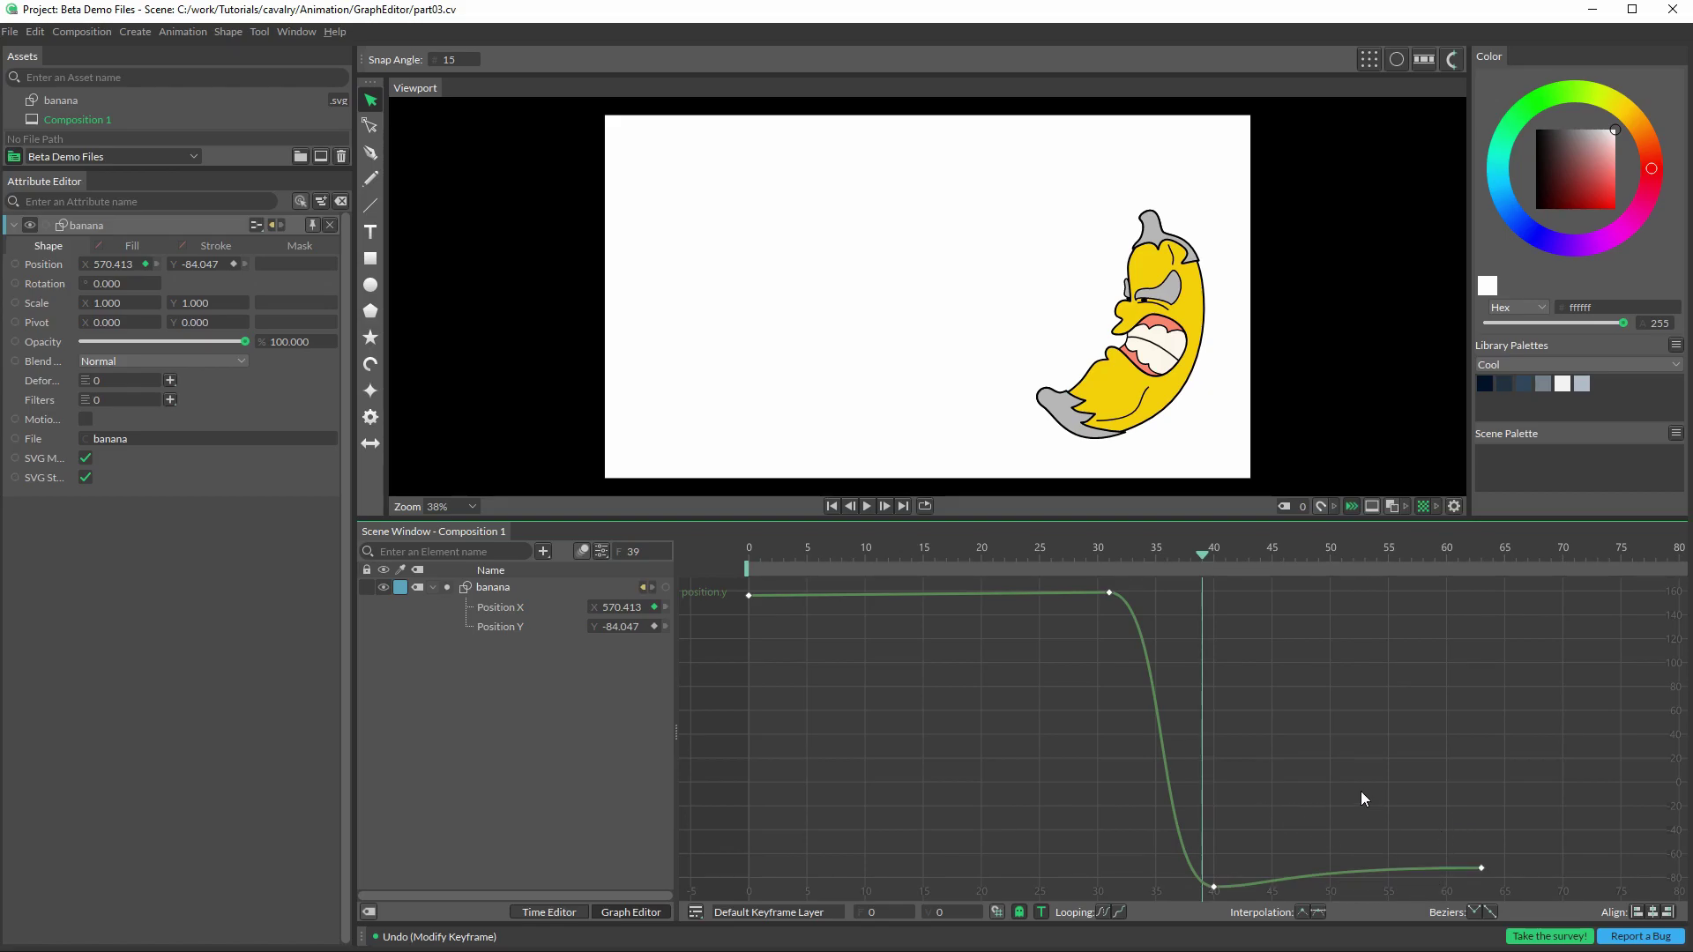
{"action": "left_click_drag", "start_coordinate": [1300, 711], "coordinate": [1193, 649]}
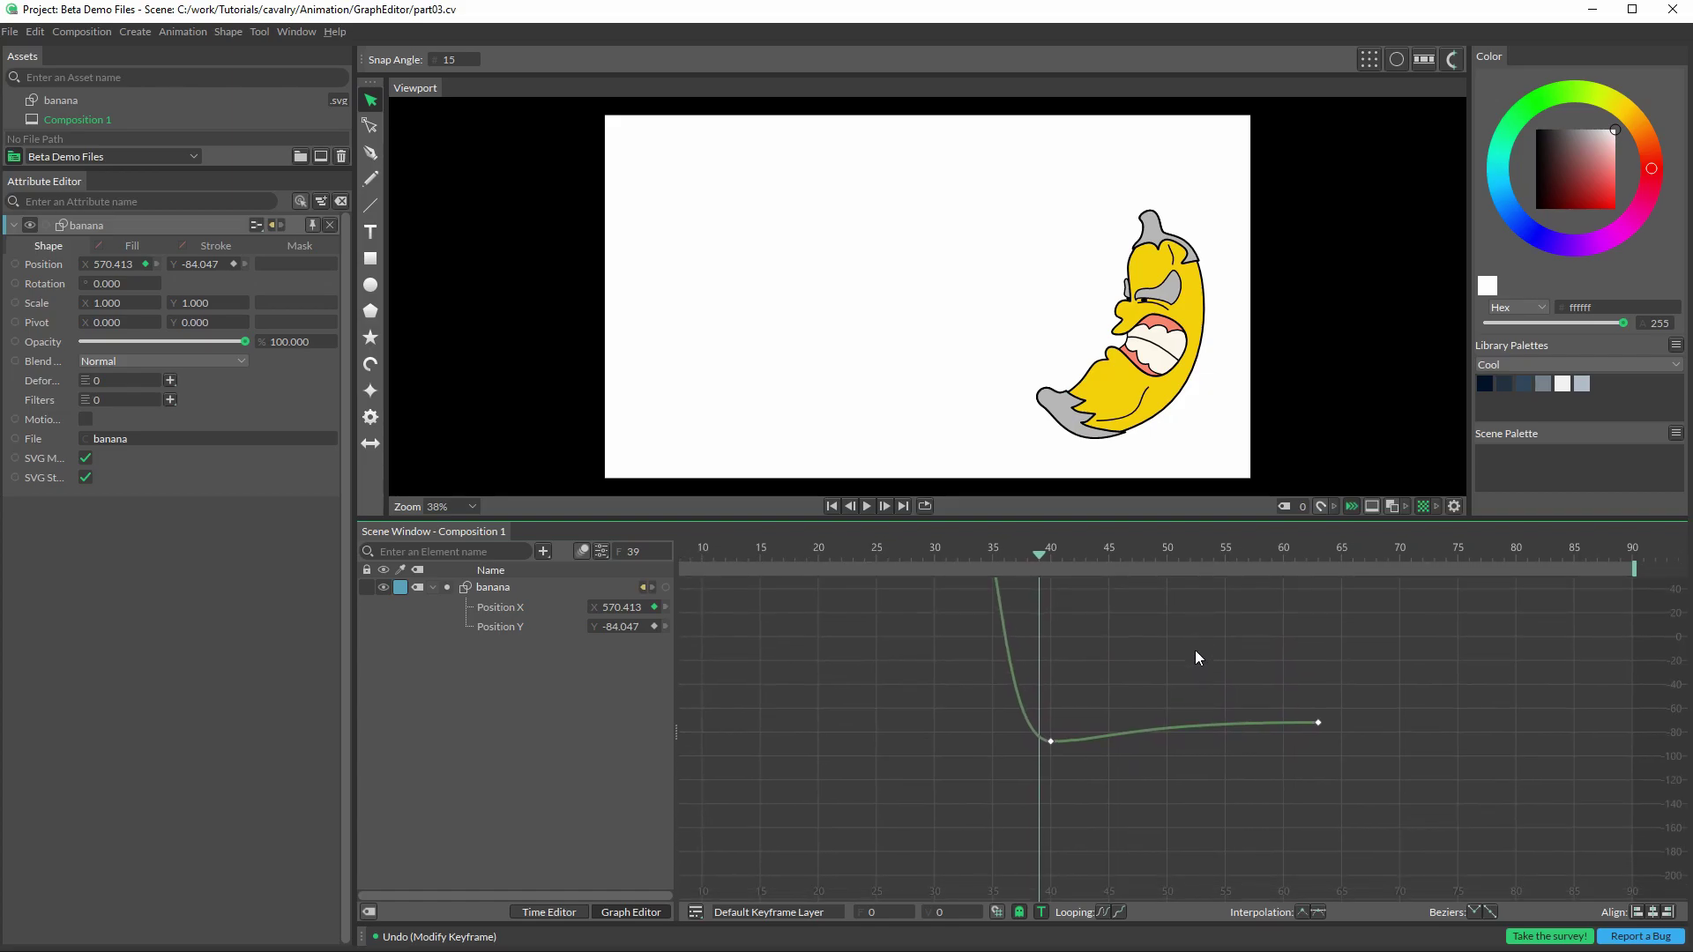
{"action": "left_click", "coordinate": [1152, 733]}
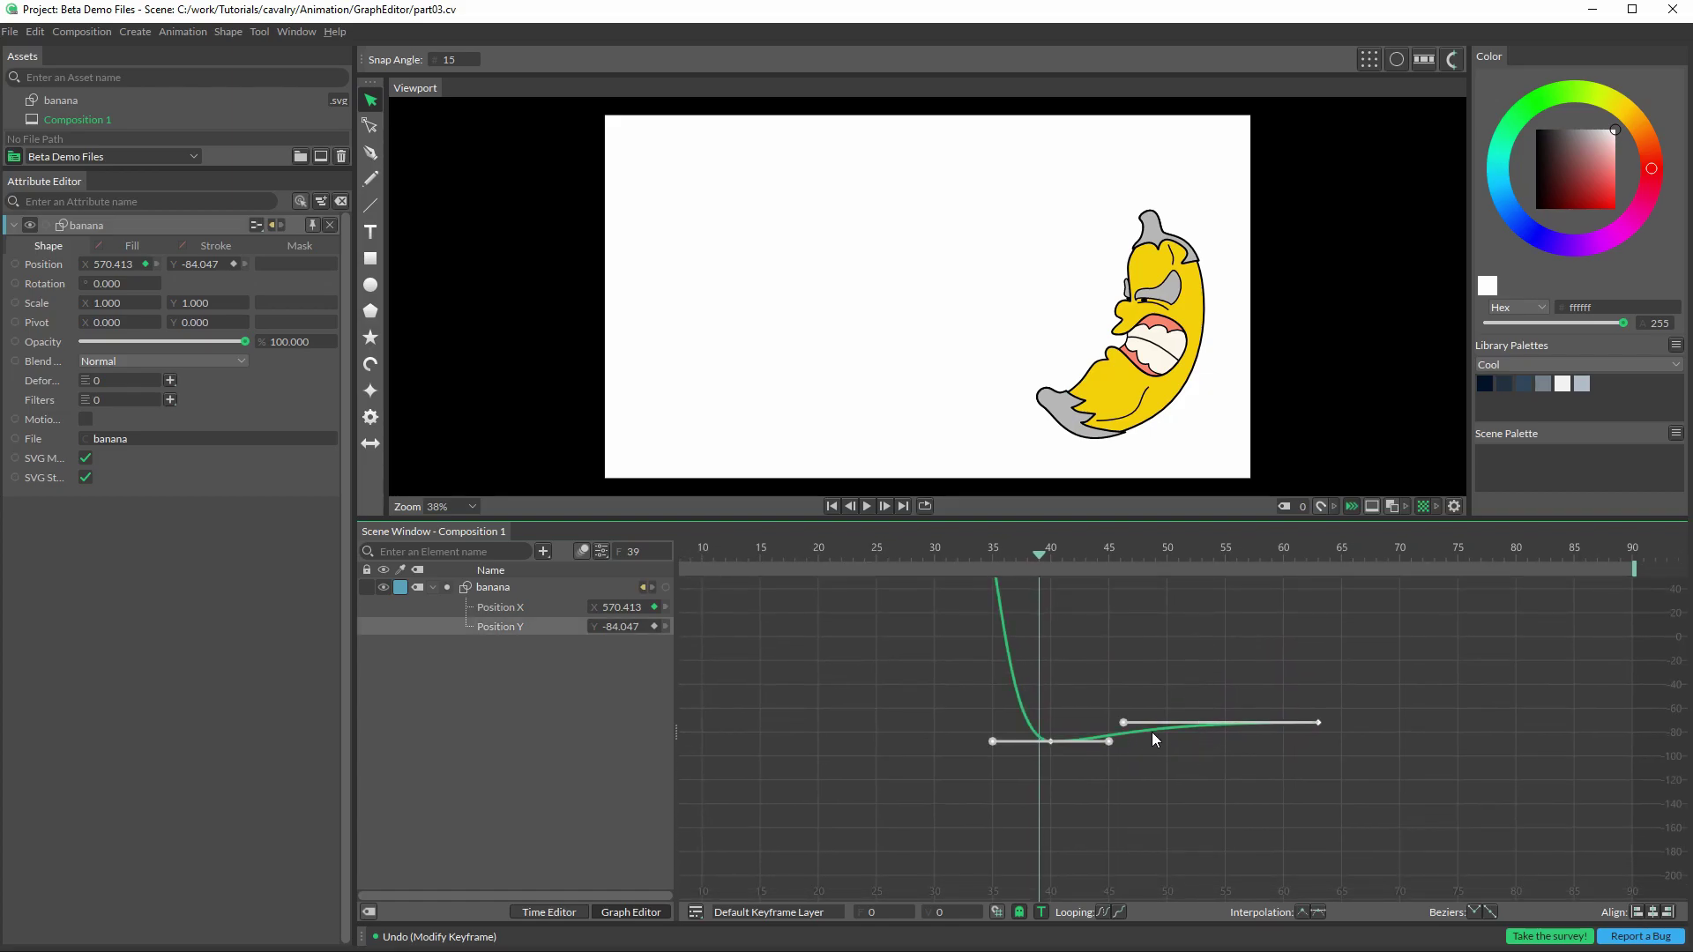
{"action": "left_click", "coordinate": [1215, 834]}
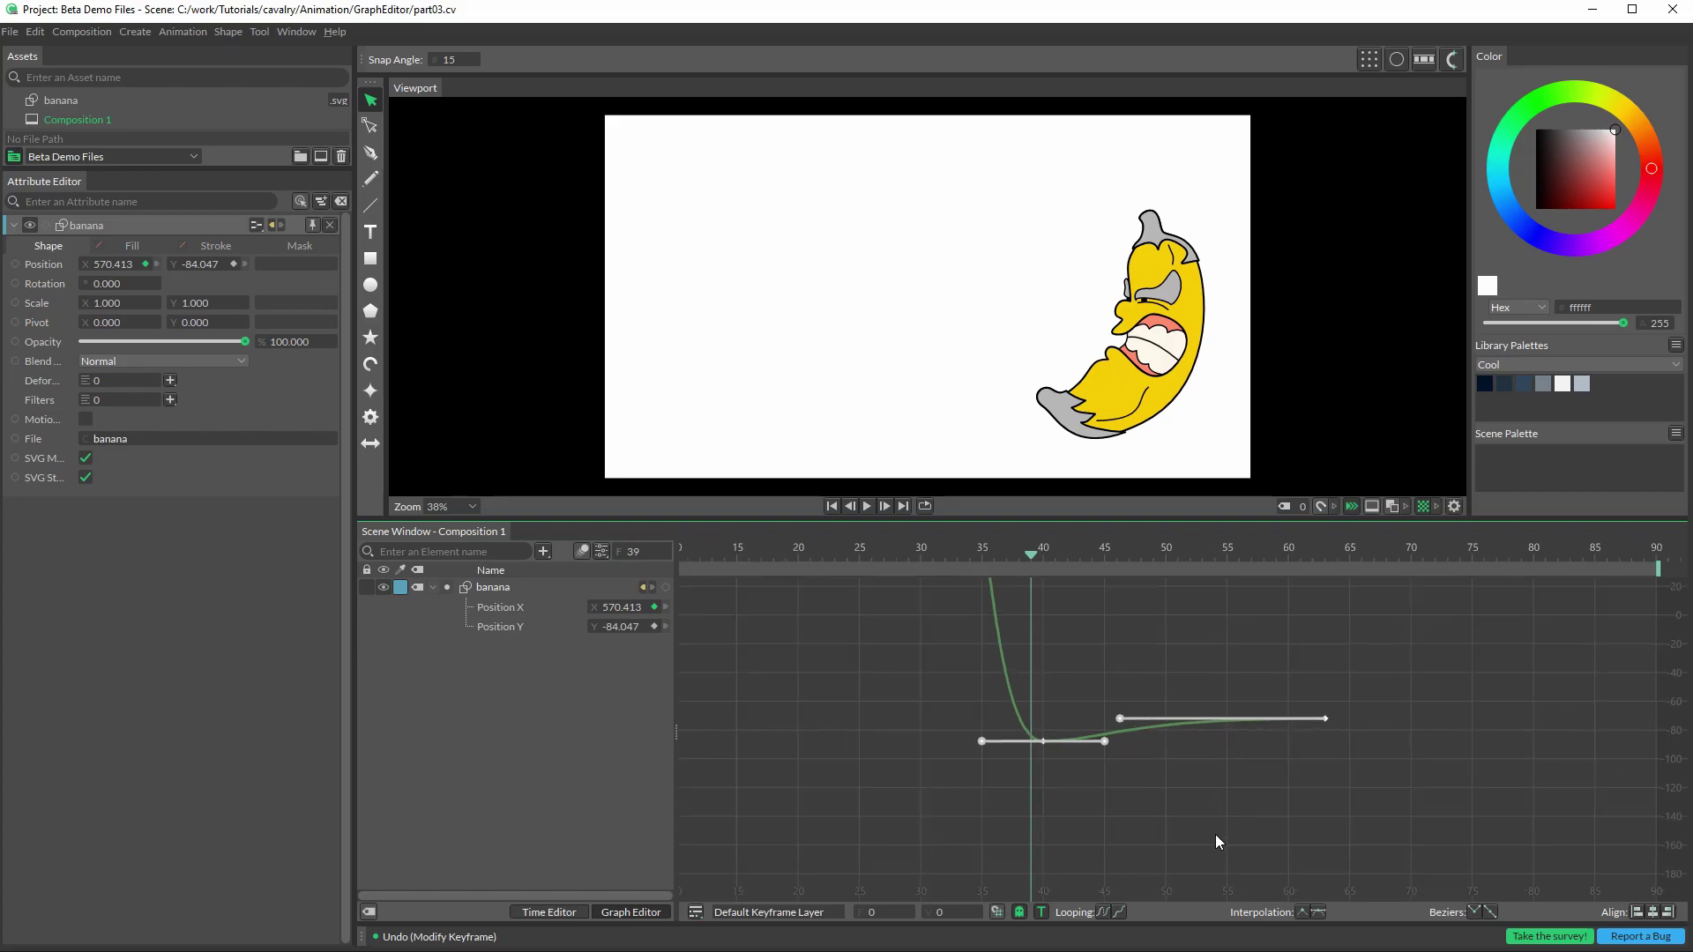
{"action": "left_click_drag", "start_coordinate": [1363, 830], "coordinate": [1373, 846]}
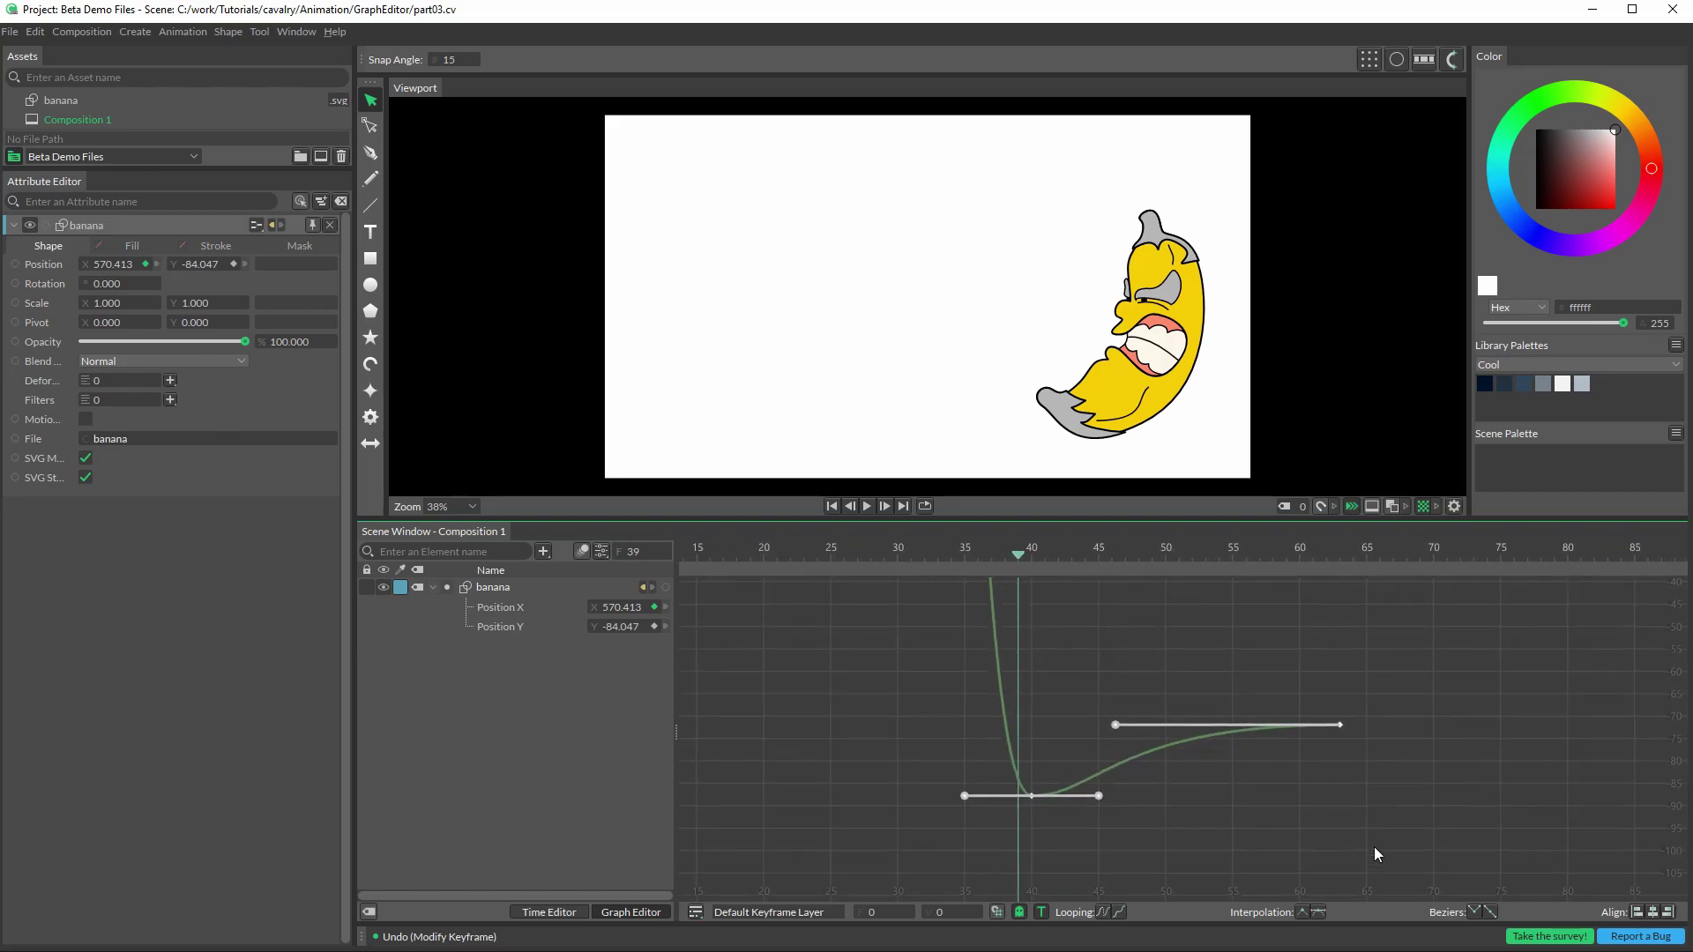
{"action": "left_click_drag", "start_coordinate": [1372, 690], "coordinate": [1365, 842]}
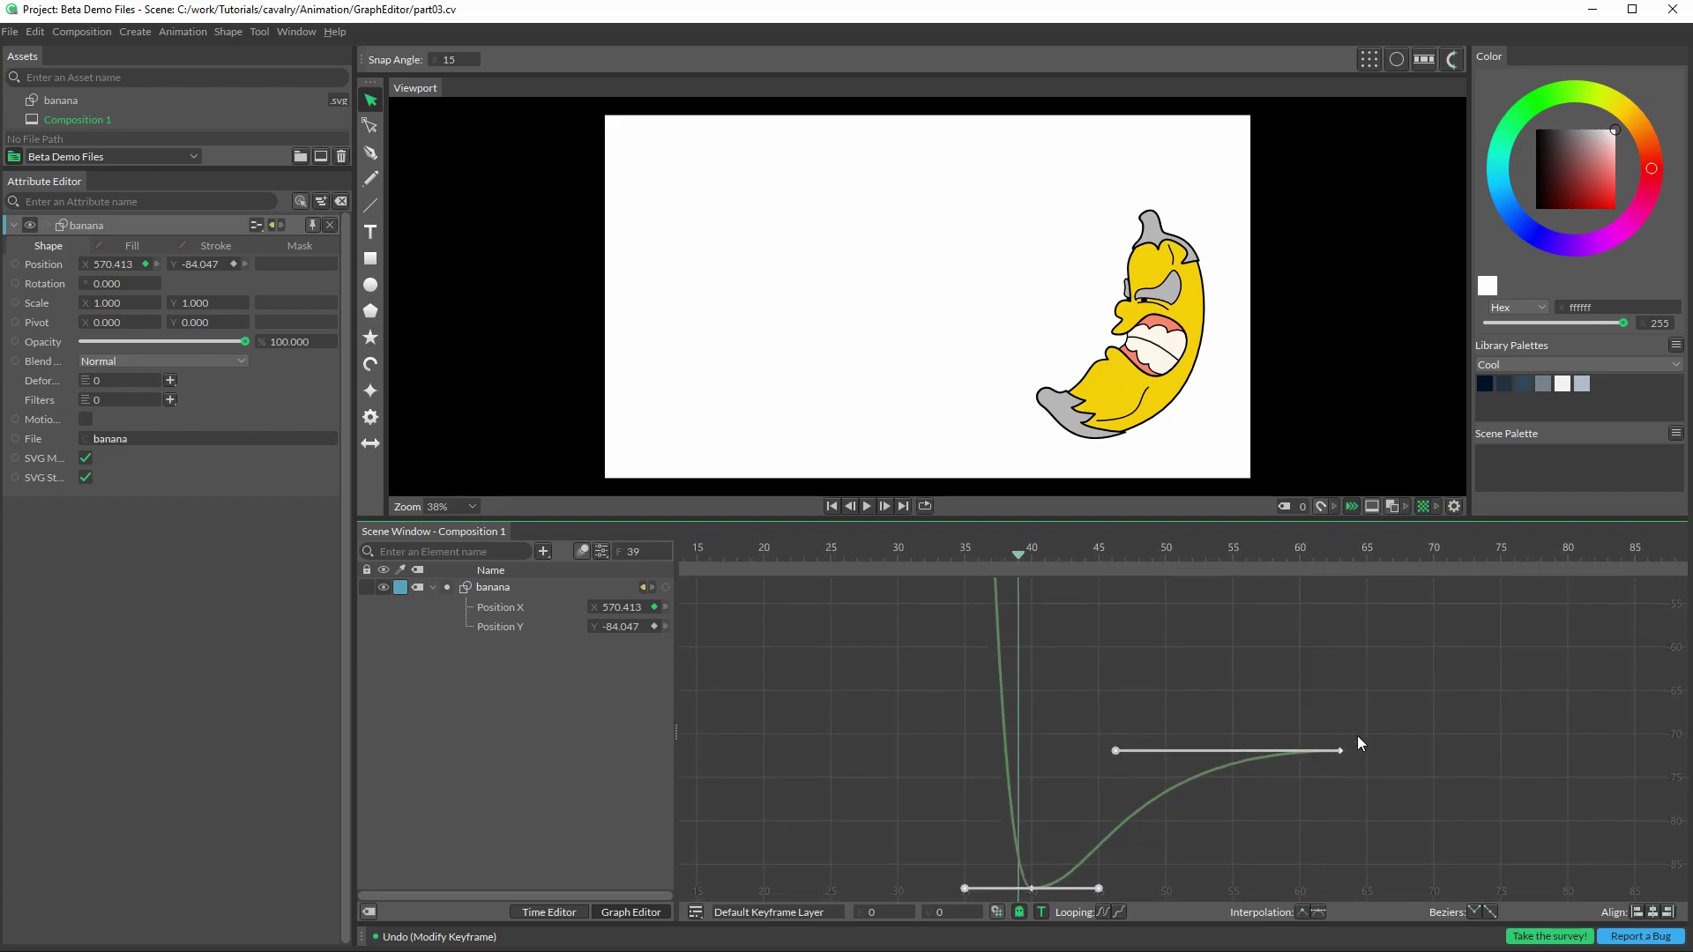
{"action": "scroll", "coordinate": [1357, 735], "scroll_direction": "up", "scroll_amount": 1}
{"action": "mouse_move", "coordinate": [1223, 855]}
{"action": "left_mouse_down"}
{"action": "mouse_move", "coordinate": [1245, 674]}
{"action": "mouse_move", "coordinate": [1233, 843]}
{"action": "mouse_move", "coordinate": [1240, 817]}
{"action": "left_mouse_up"}
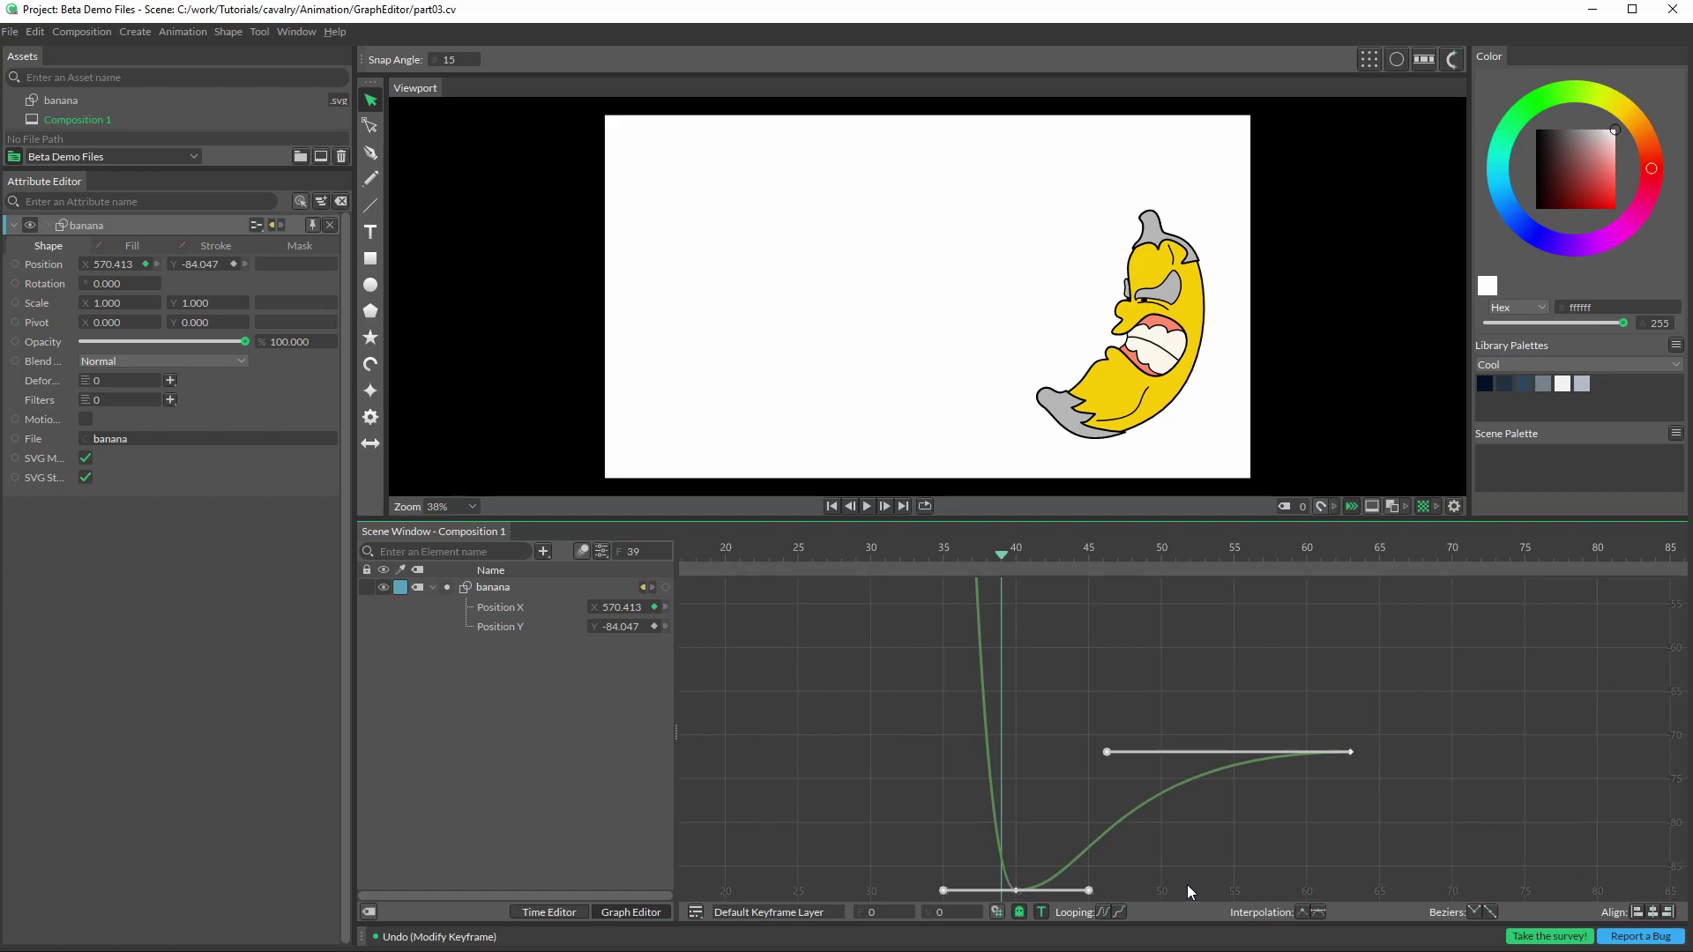
{"action": "scroll", "coordinate": [1186, 885], "scroll_direction": "up", "scroll_amount": 2}
{"action": "left_click_drag", "start_coordinate": [1213, 903], "coordinate": [1192, 947]}
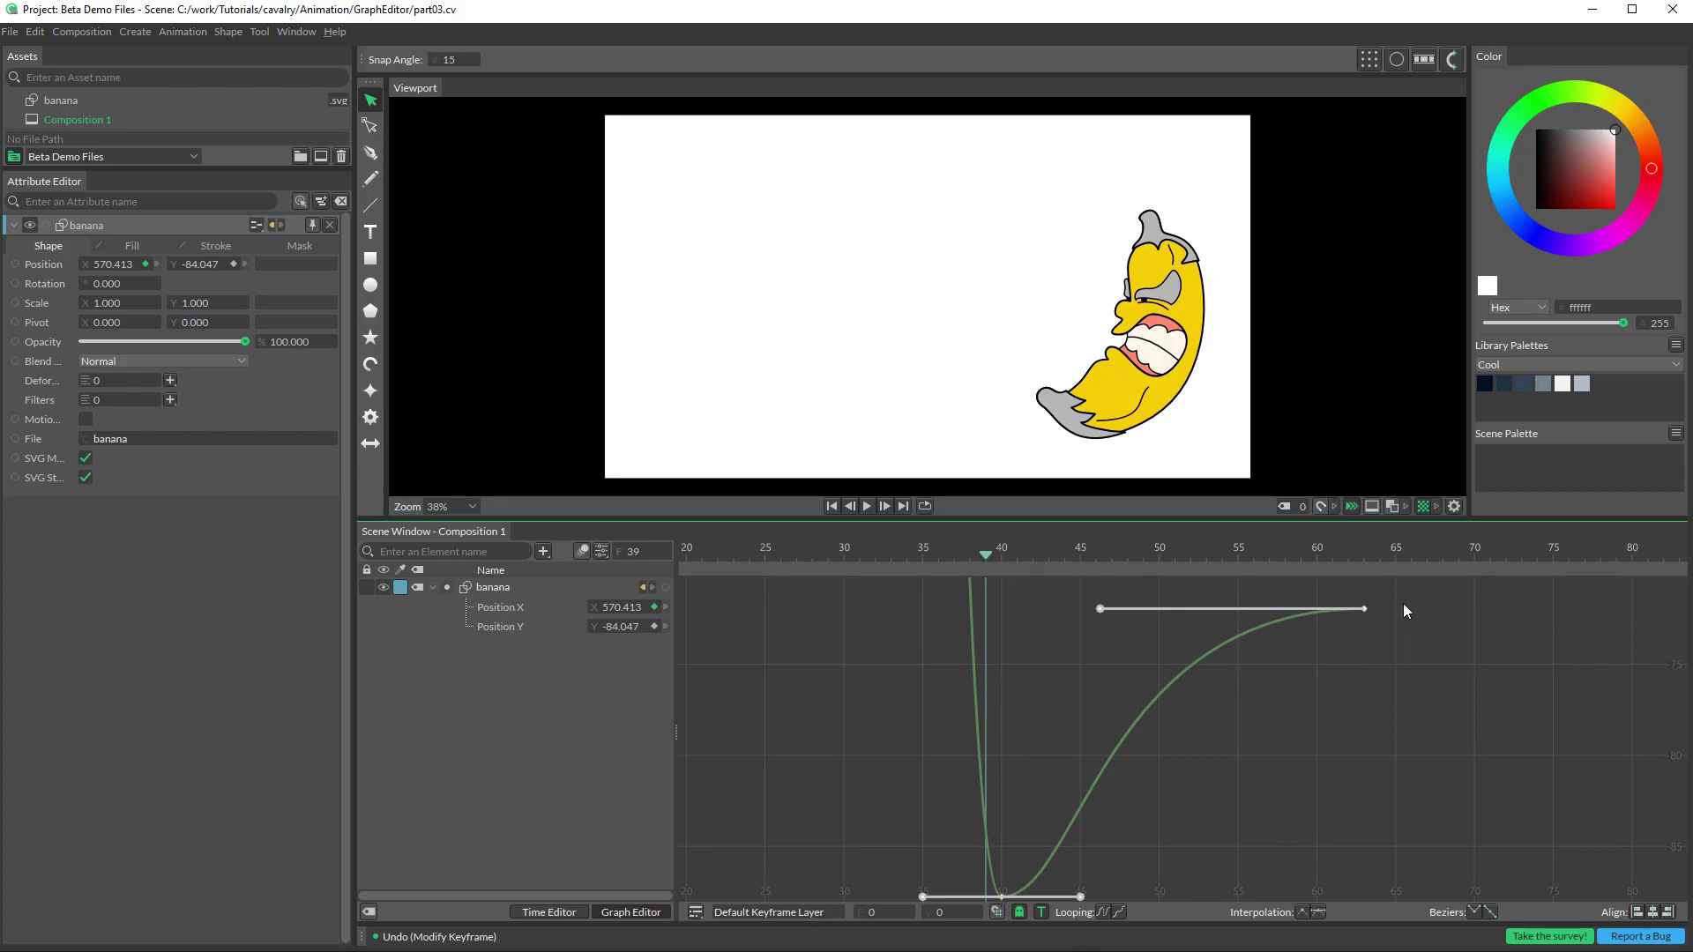
{"action": "left_click_drag", "start_coordinate": [1395, 603], "coordinate": [1405, 286]}
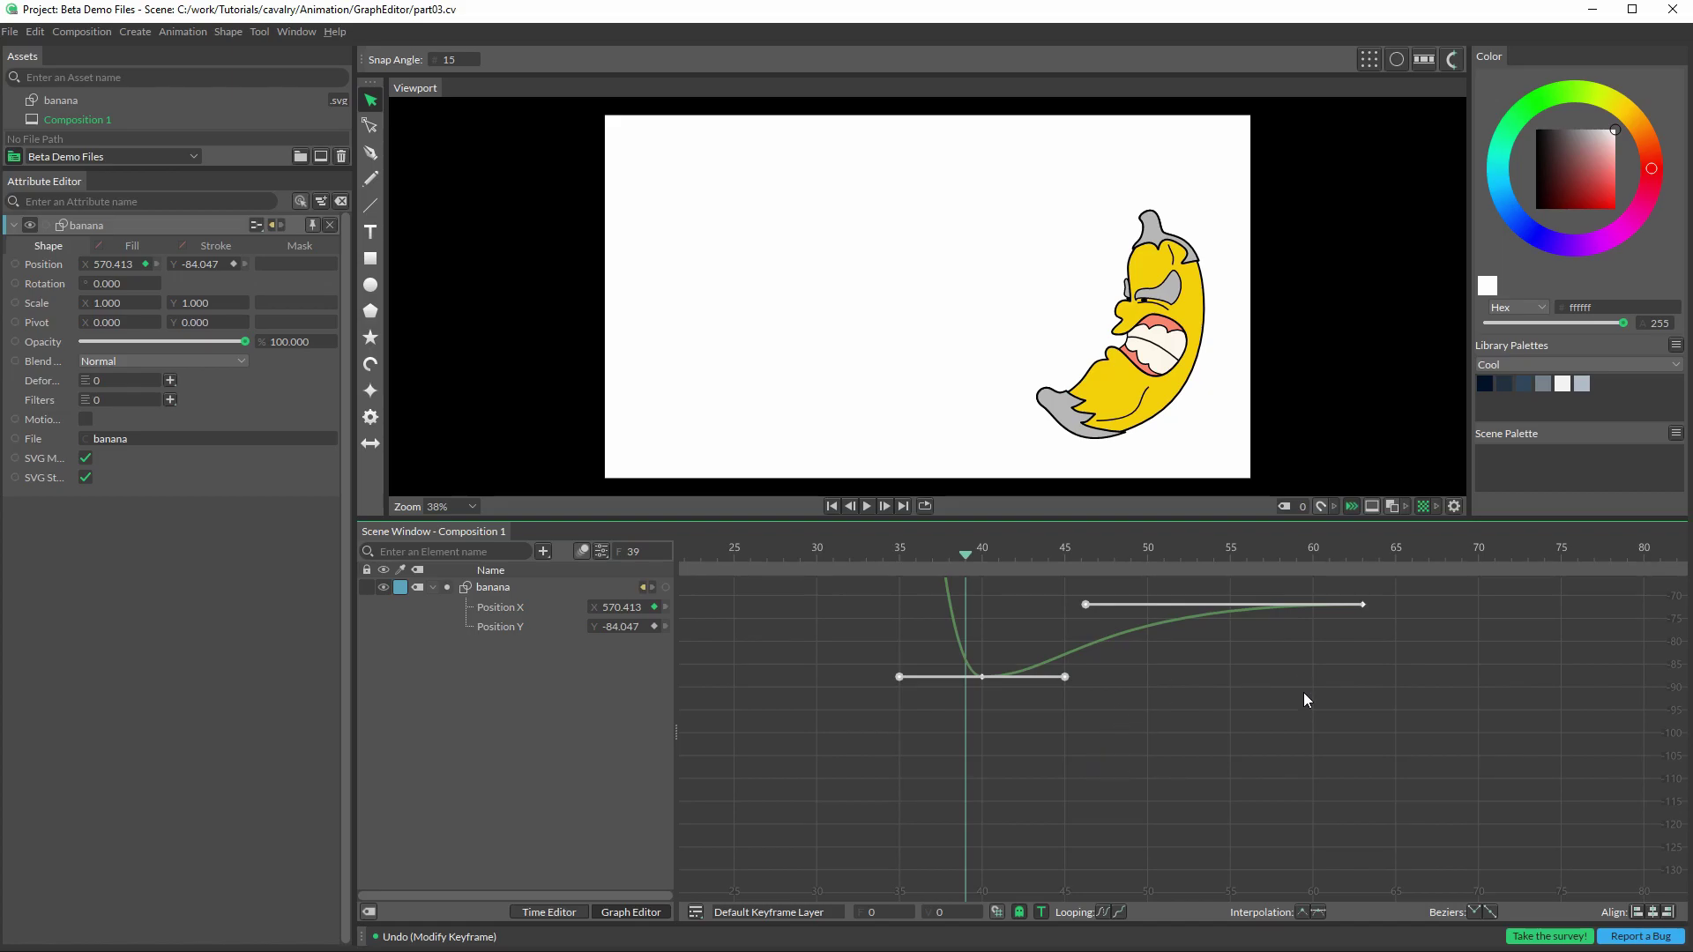
{"action": "left_click", "coordinate": [1199, 730]}
{"action": "key", "text": "f"}
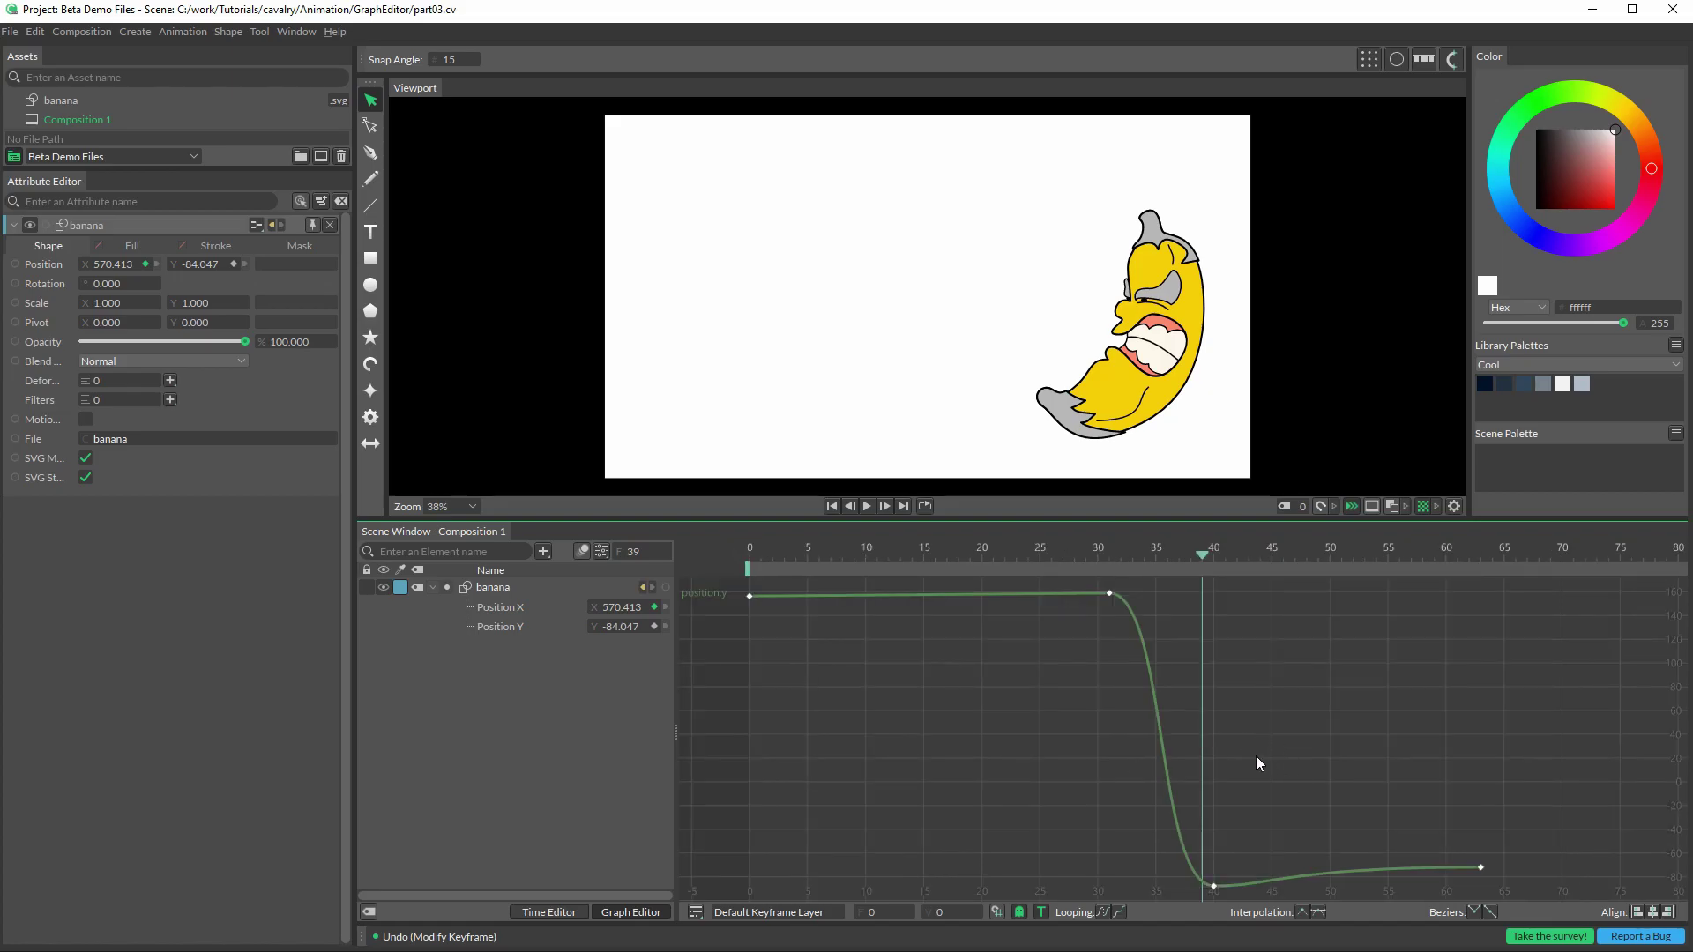
{"action": "left_click_drag", "start_coordinate": [1311, 753], "coordinate": [1324, 536]}
{"action": "scroll", "coordinate": [1234, 599], "scroll_direction": "down", "scroll_amount": 1}
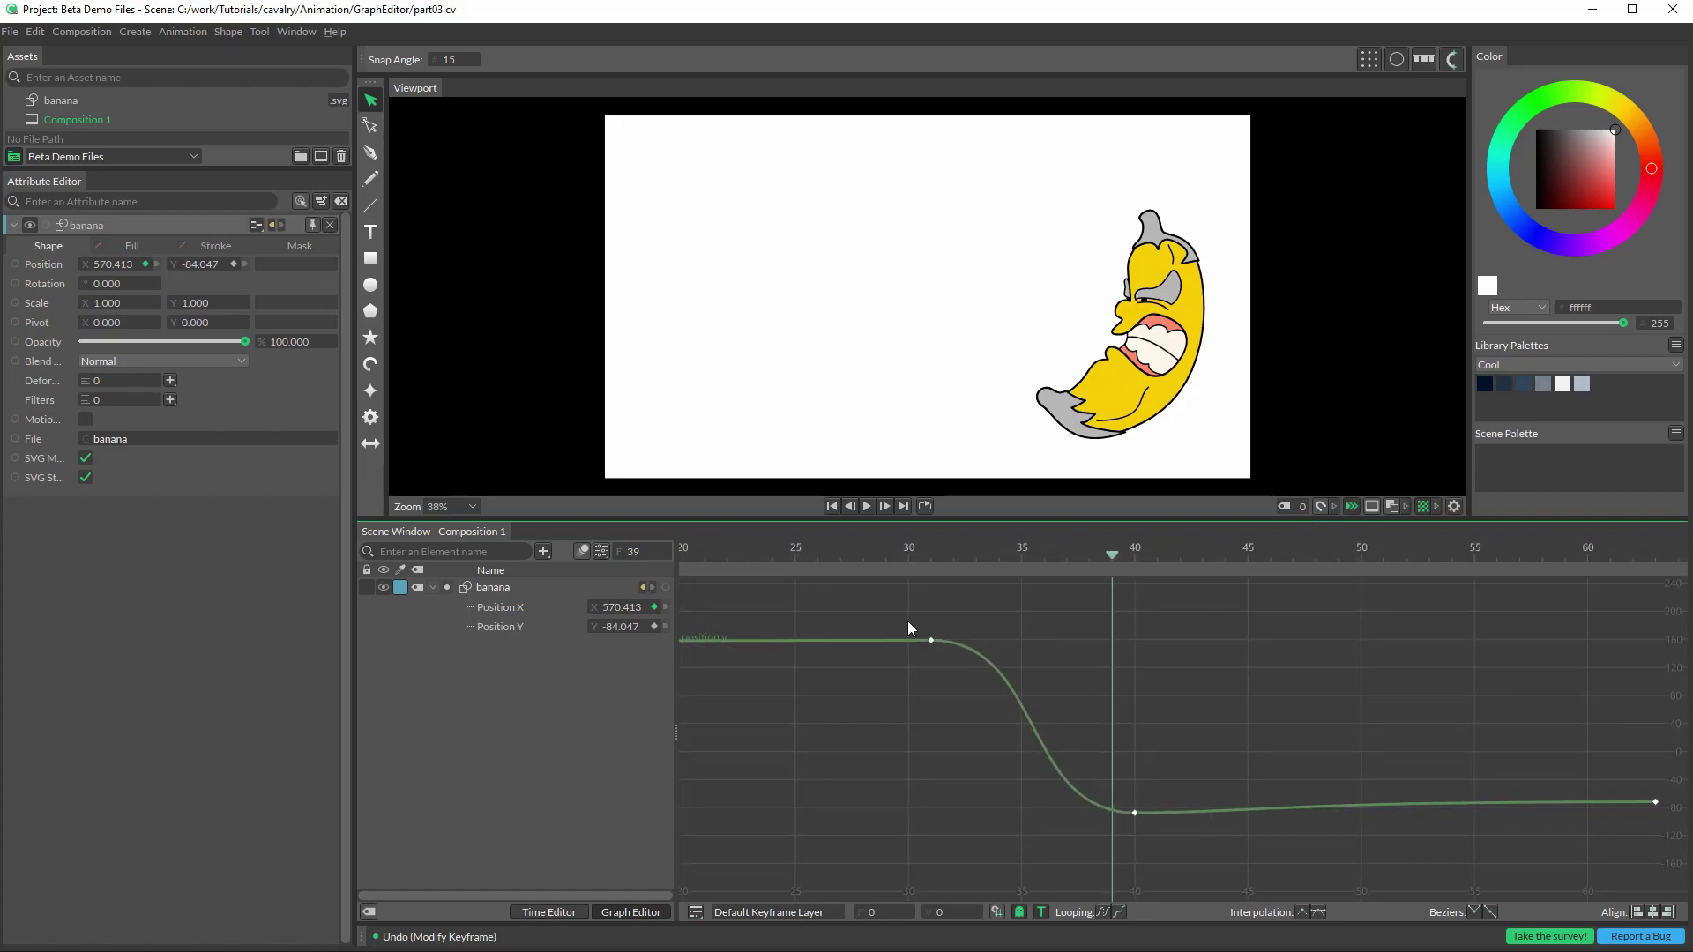
{"action": "left_click_drag", "start_coordinate": [891, 601], "coordinate": [1178, 880]}
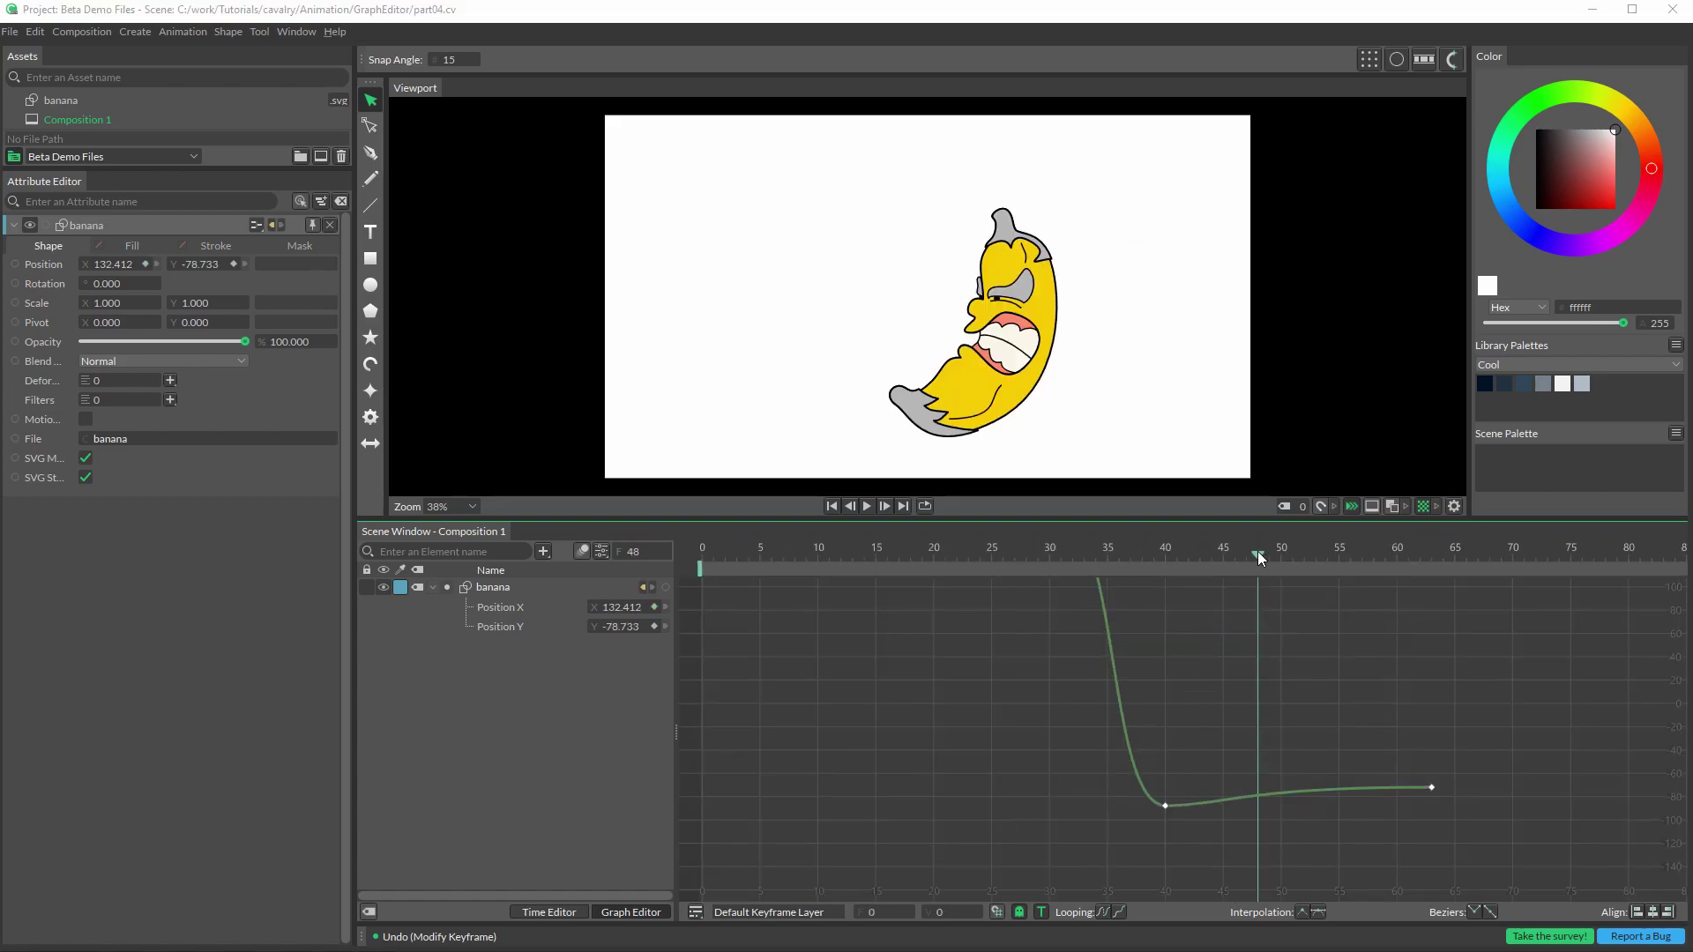
Step: Move the playhead to frame 53 and align the Position Y keyframes at frames 40 and 63 to a value of about -71.94
{"action": "left_click_drag", "start_coordinate": [1259, 558], "coordinate": [1315, 572]}
{"action": "left_click_drag", "start_coordinate": [1500, 715], "coordinate": [1065, 830]}
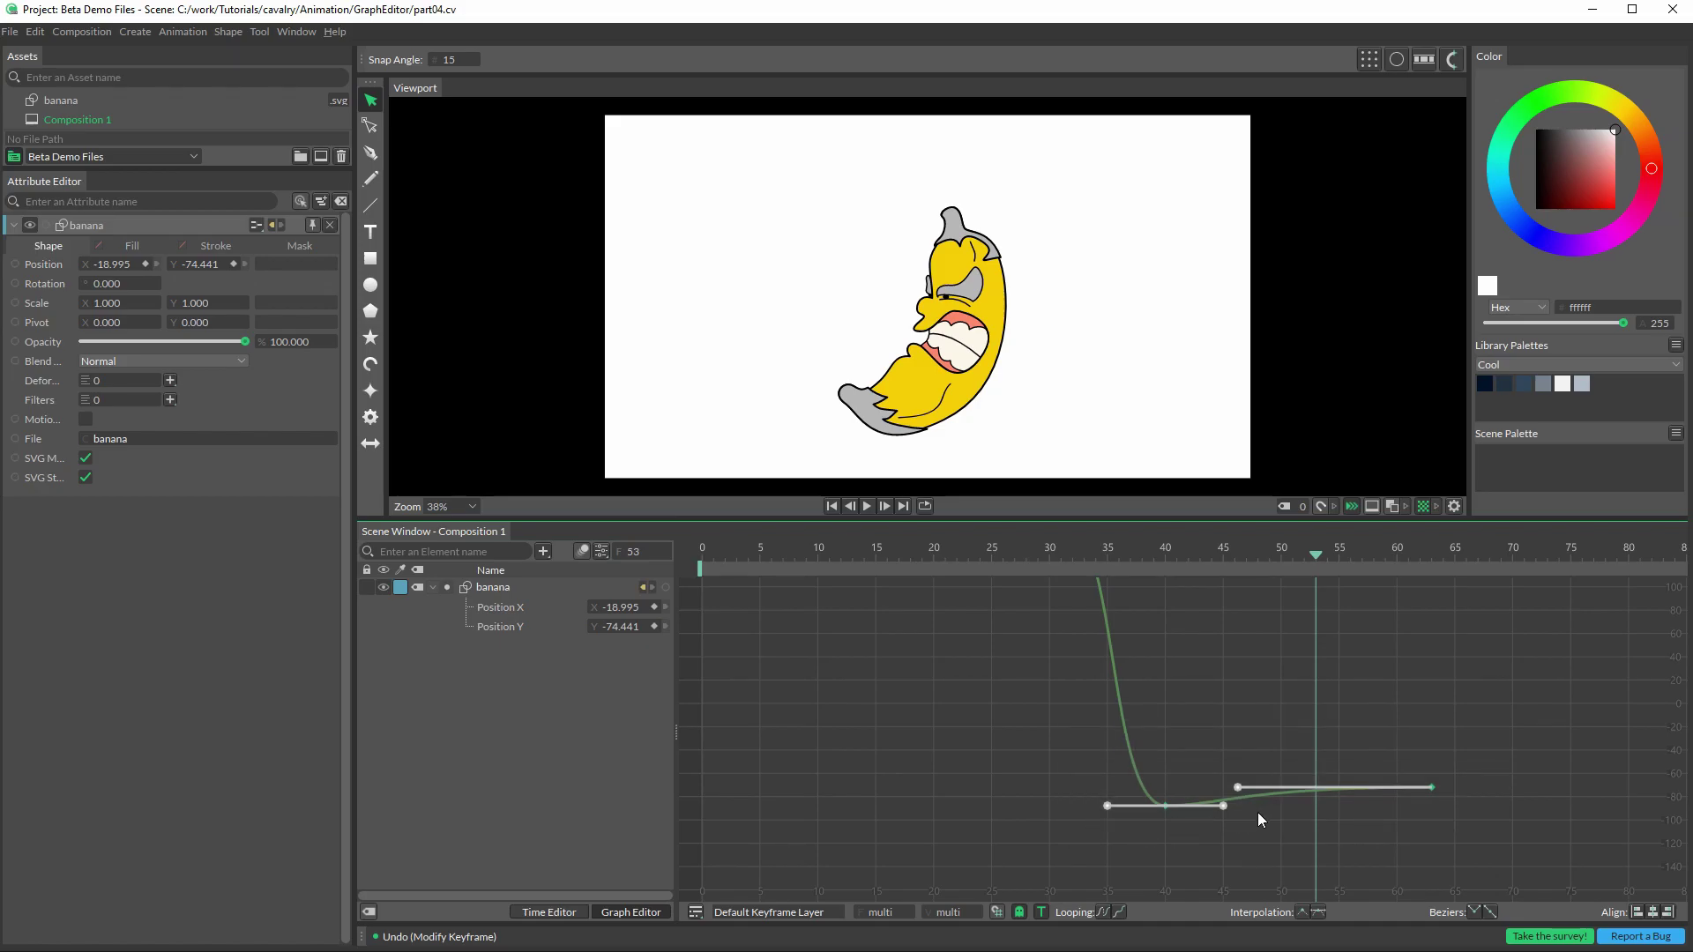
{"action": "right_click", "coordinate": [1166, 808]}
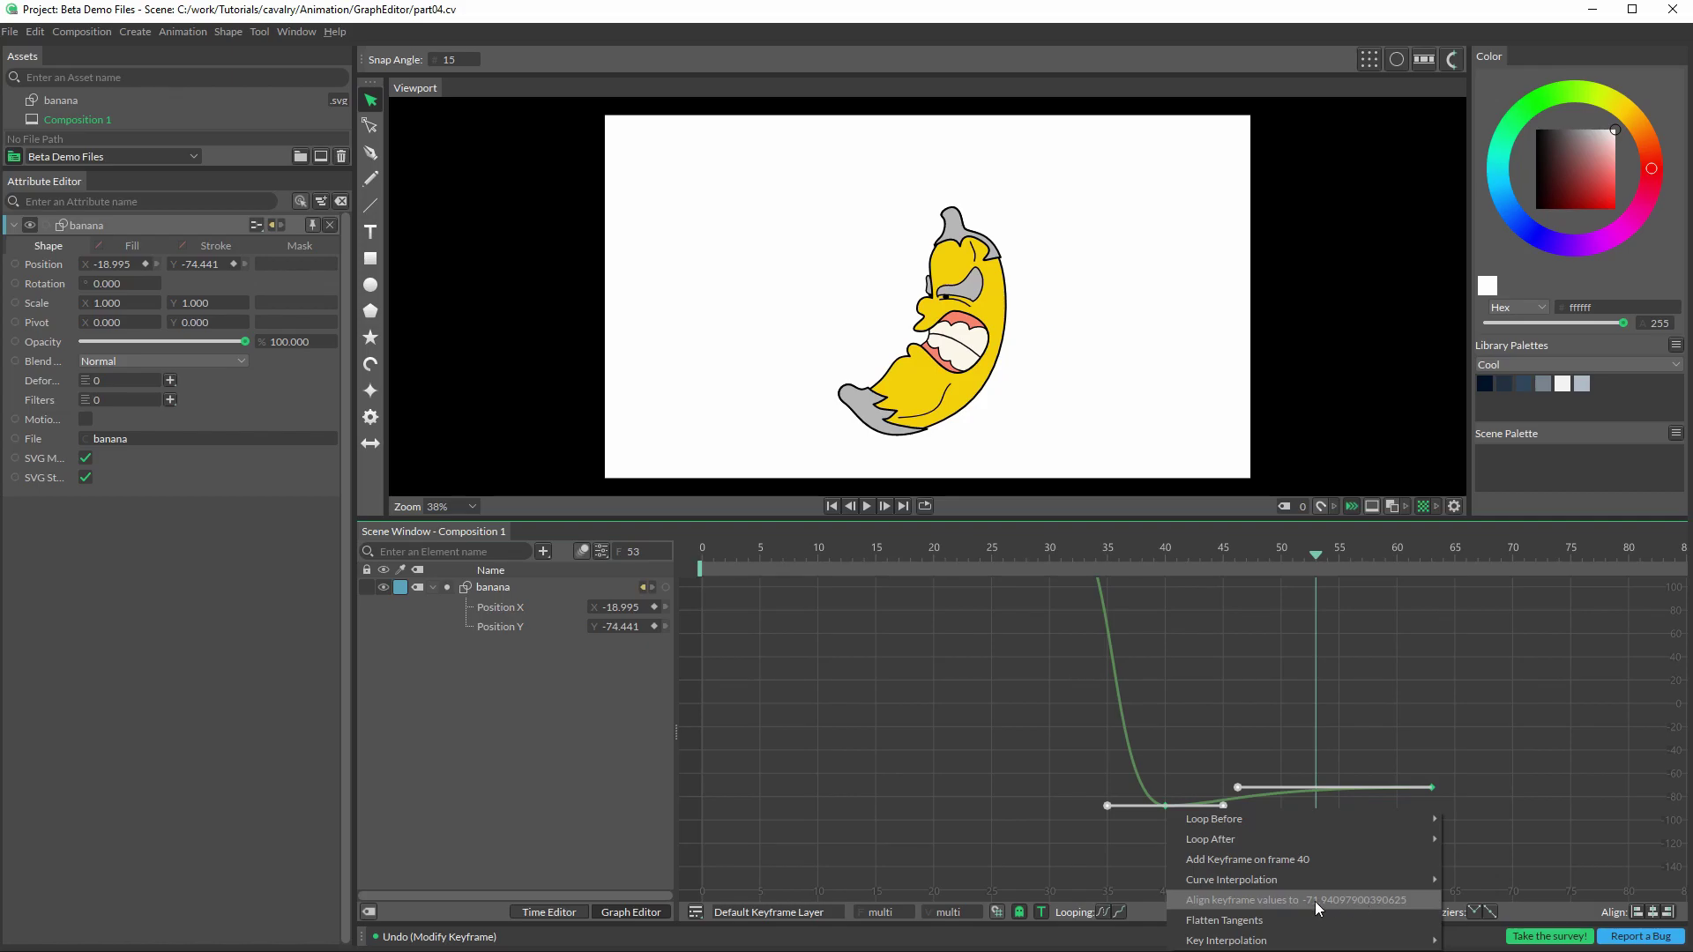
{"action": "left_click", "coordinate": [1362, 901]}
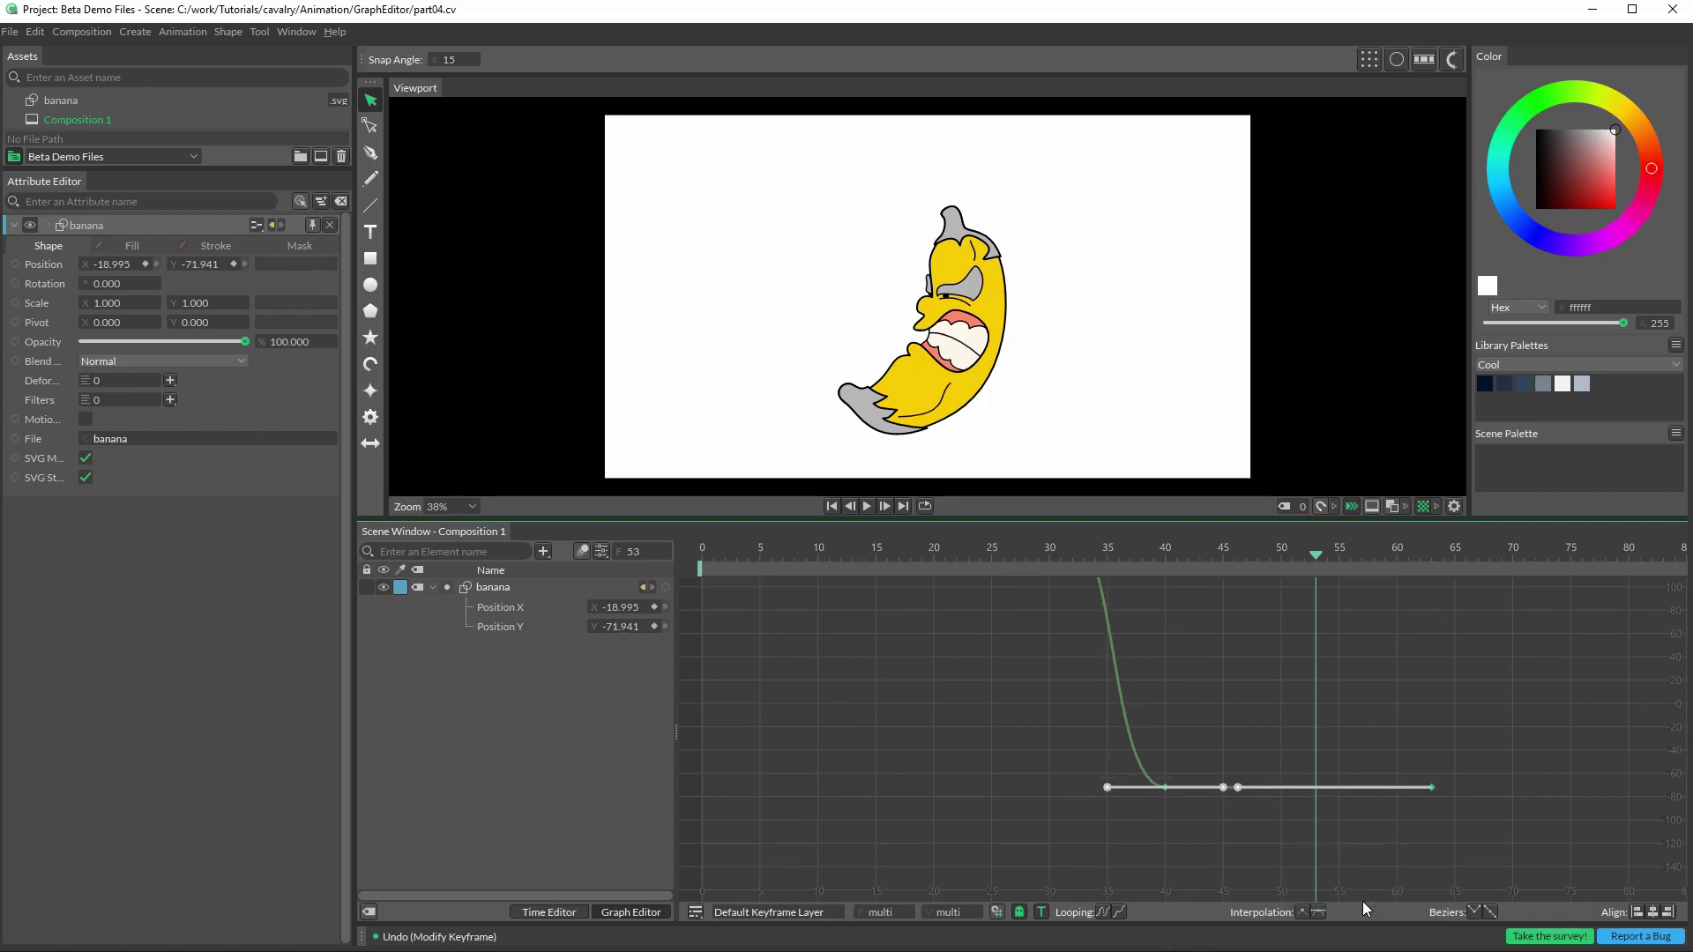
{"action": "left_click", "coordinate": [1223, 841]}
Step: Move the playhead to frame 48 and select the Position Y curve segment between frames 40 and 63
{"action": "left_click", "coordinate": [1458, 747]}
{"action": "left_click_drag", "start_coordinate": [1315, 553], "coordinate": [1259, 751]}
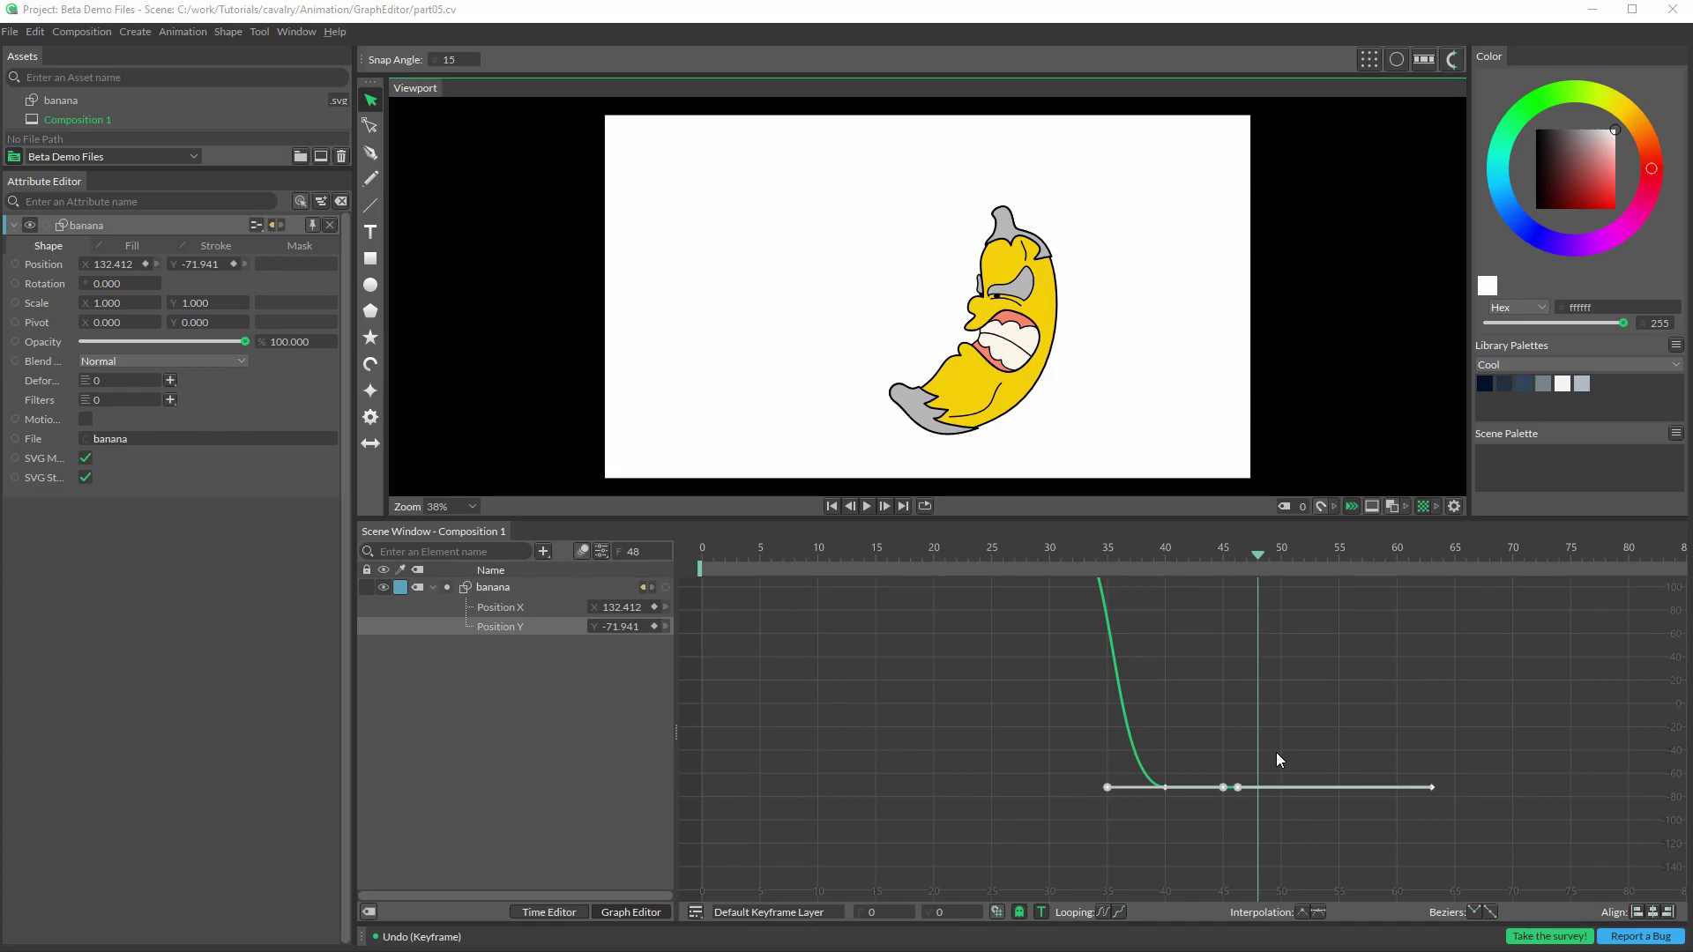
{"action": "left_click", "coordinate": [1442, 748]}
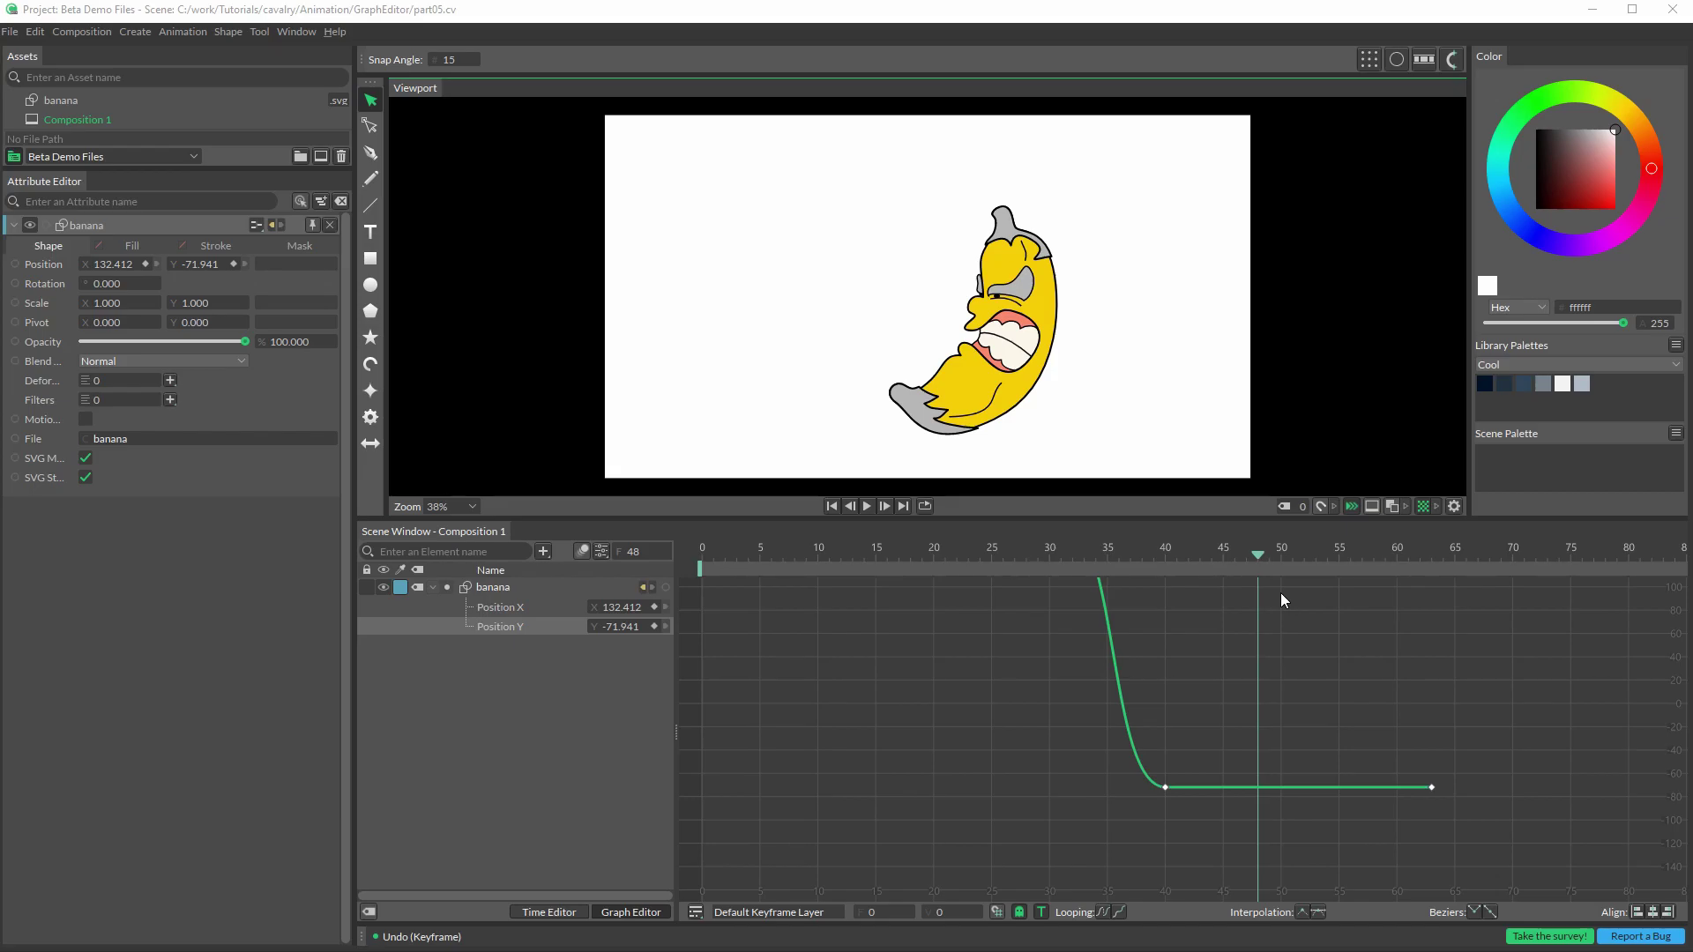
{"action": "left_click", "coordinate": [1284, 790]}
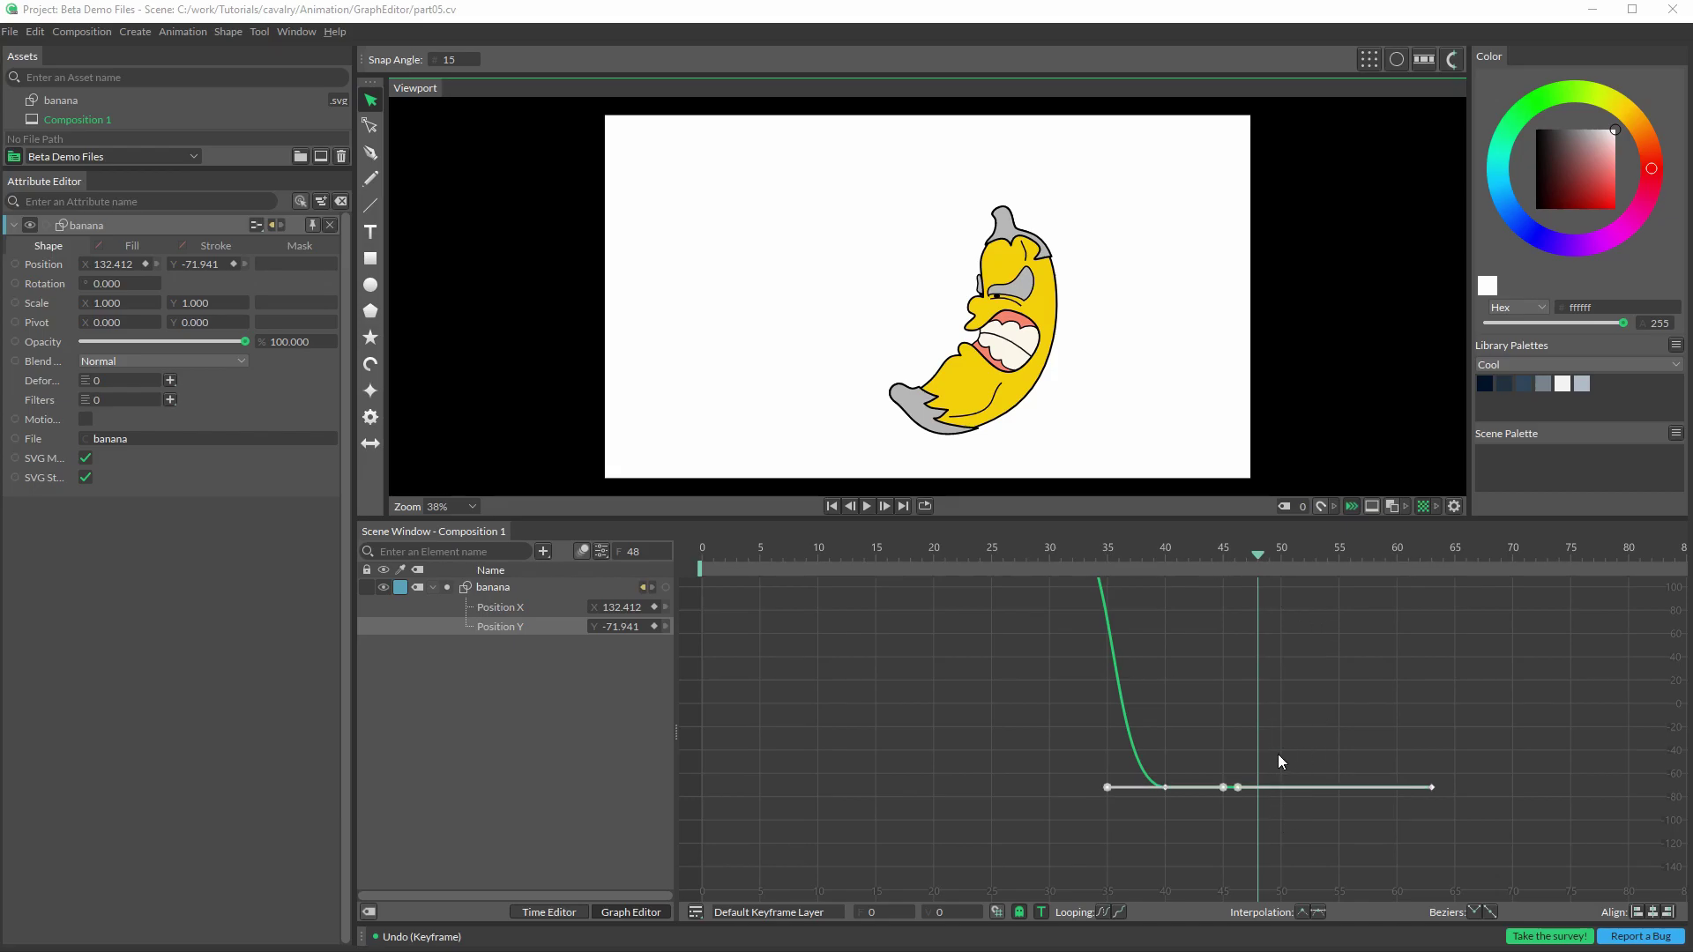